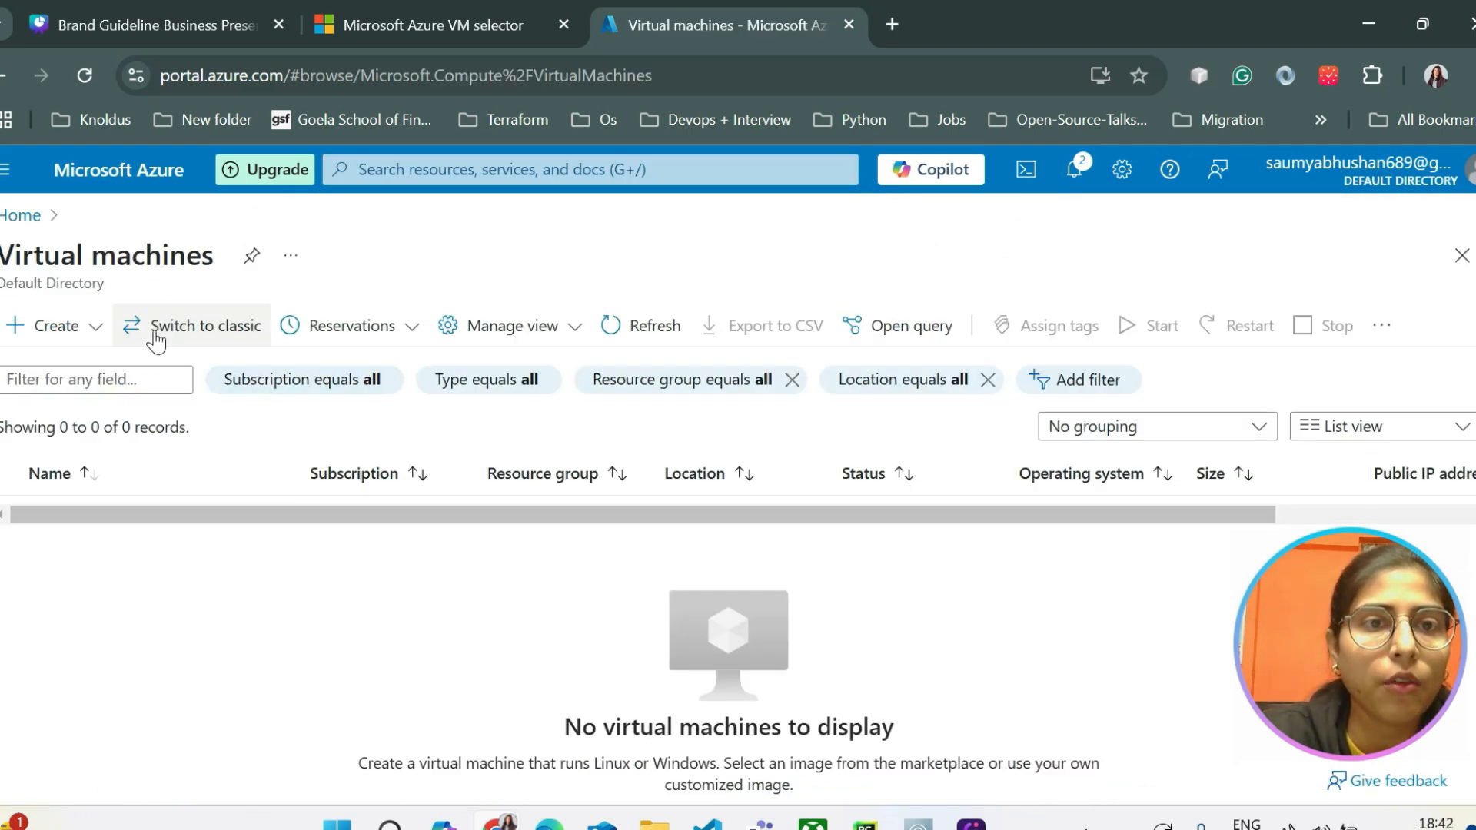
Start creating an Azure virtual machine and assign it a new resource group named devops-studio-rg
{"action": "left_click", "coordinate": [57, 332]}
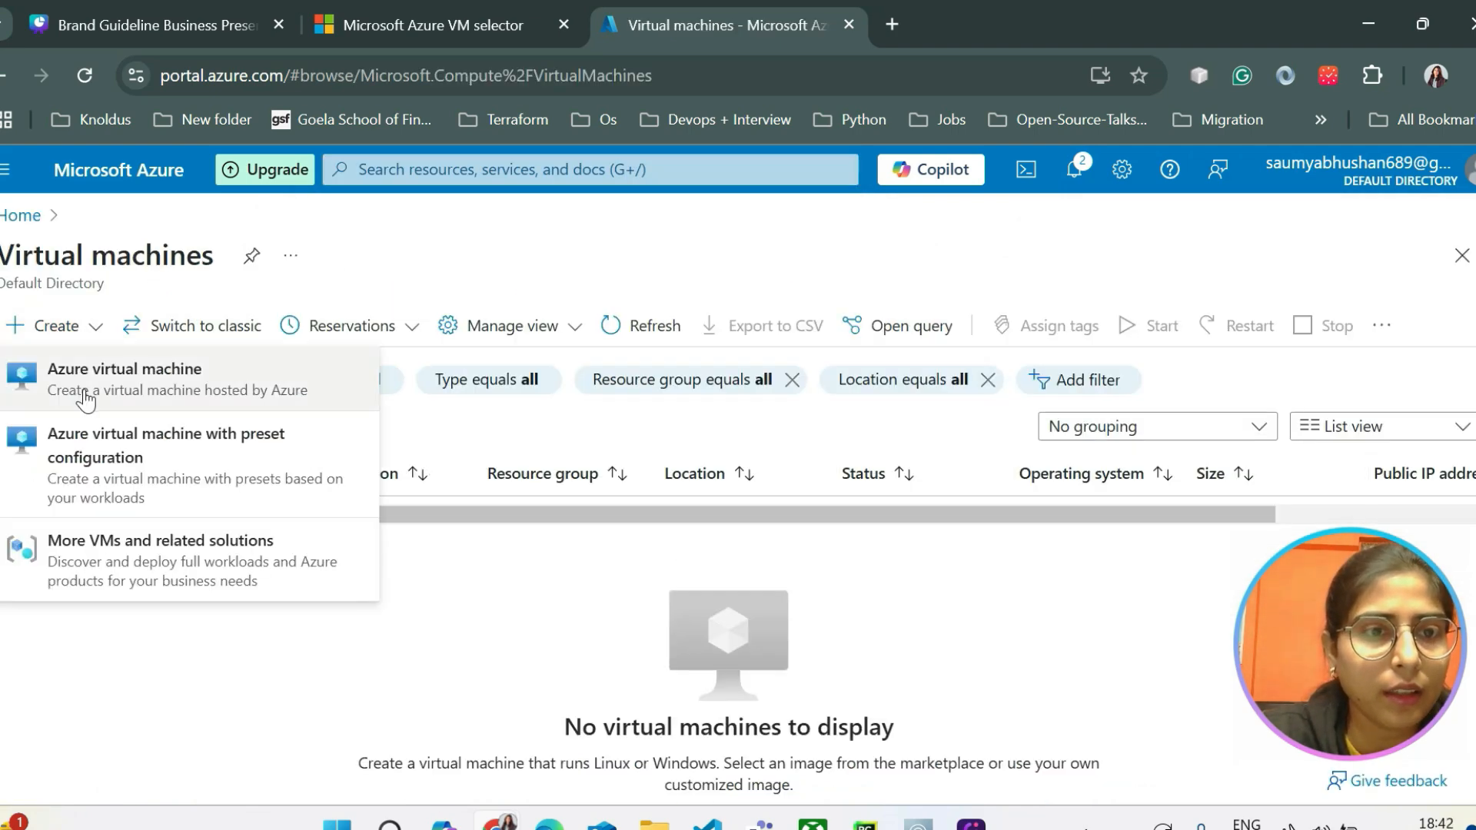
{"action": "left_click", "coordinate": [74, 369]}
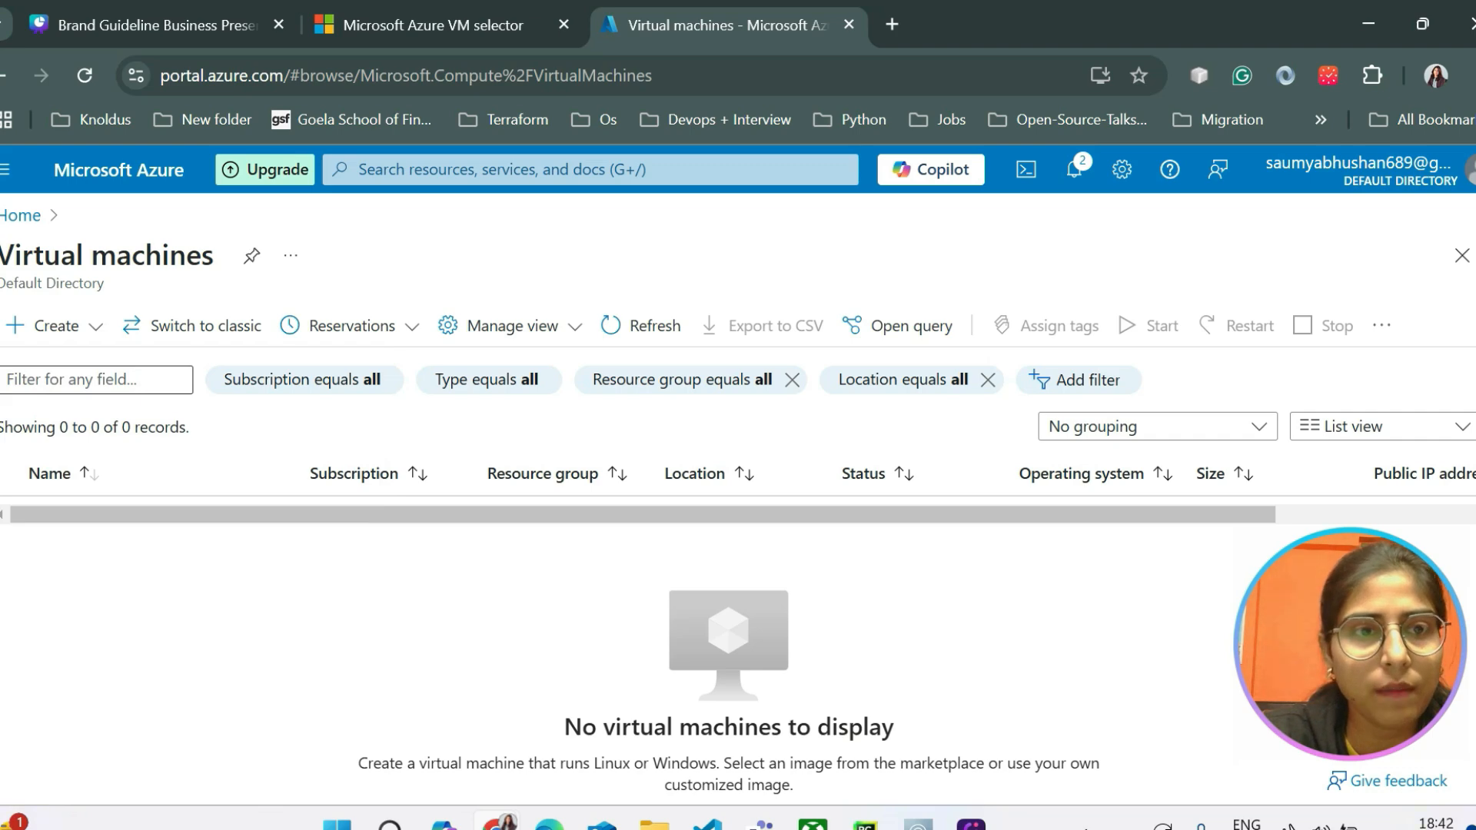
{"action": "scroll", "coordinate": [119, 509], "scroll_direction": "down", "scroll_amount": 3}
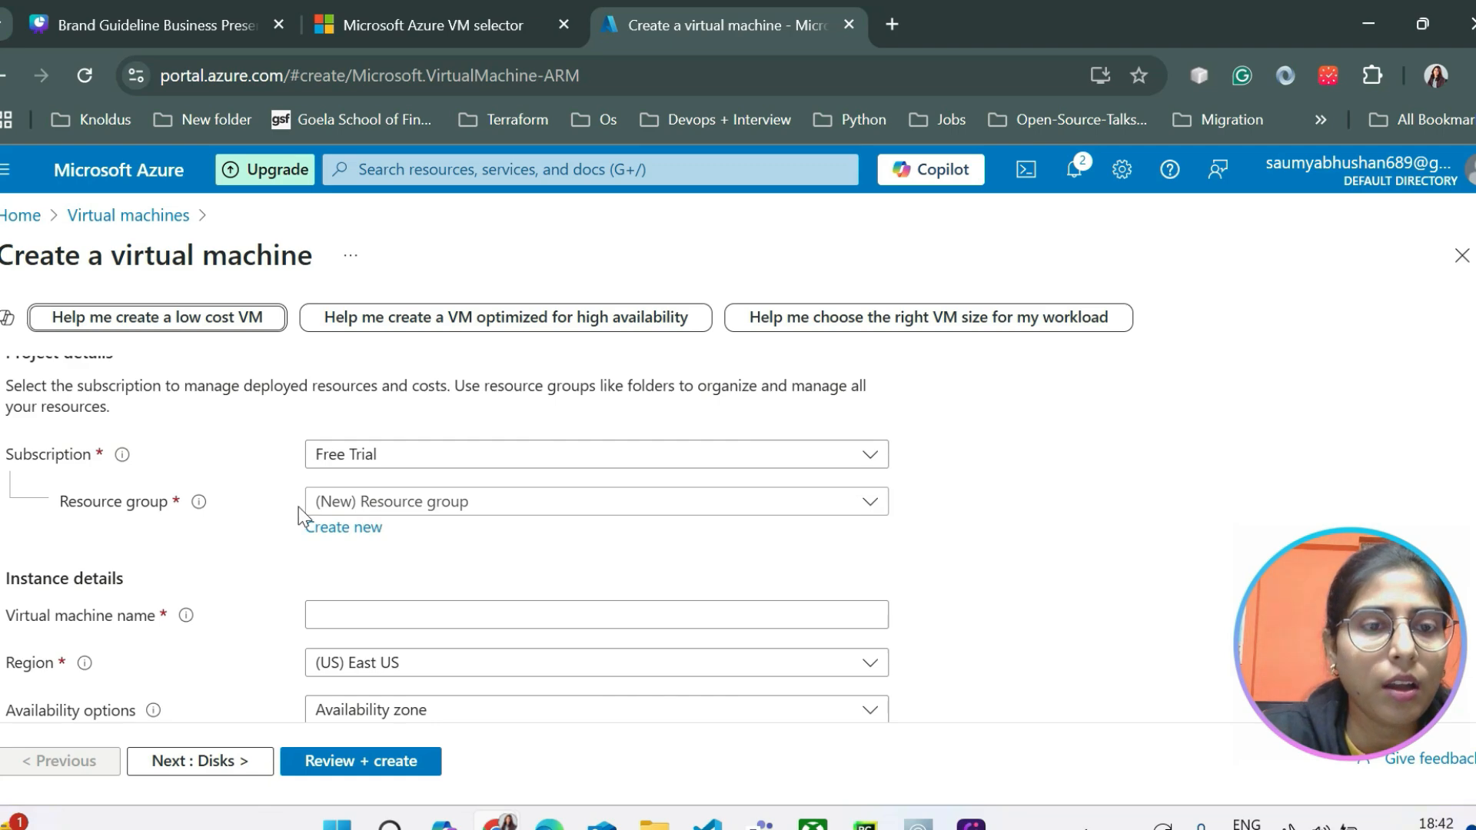
{"action": "left_click", "coordinate": [428, 507]}
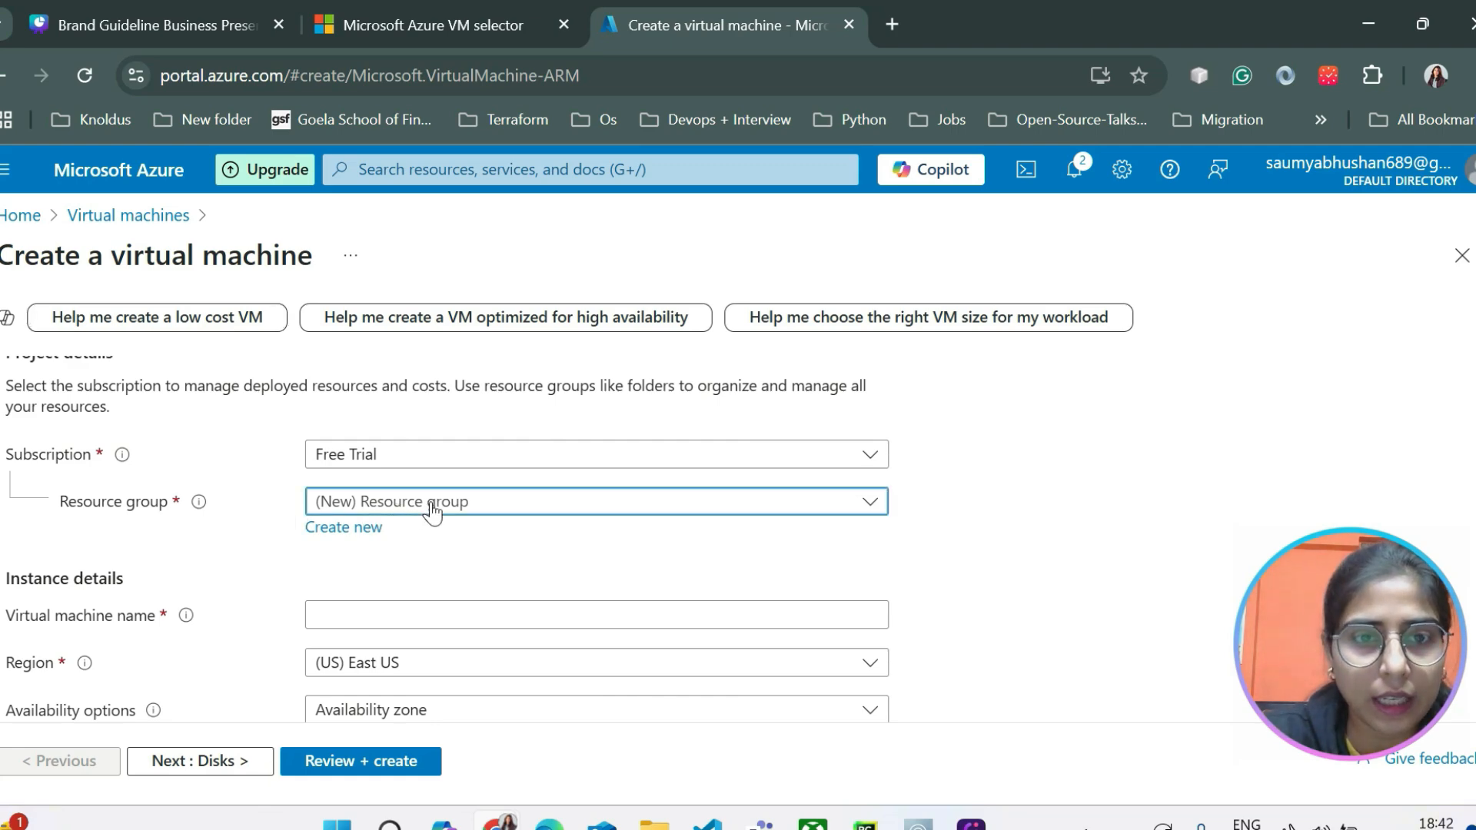
{"action": "left_click", "coordinate": [431, 507]}
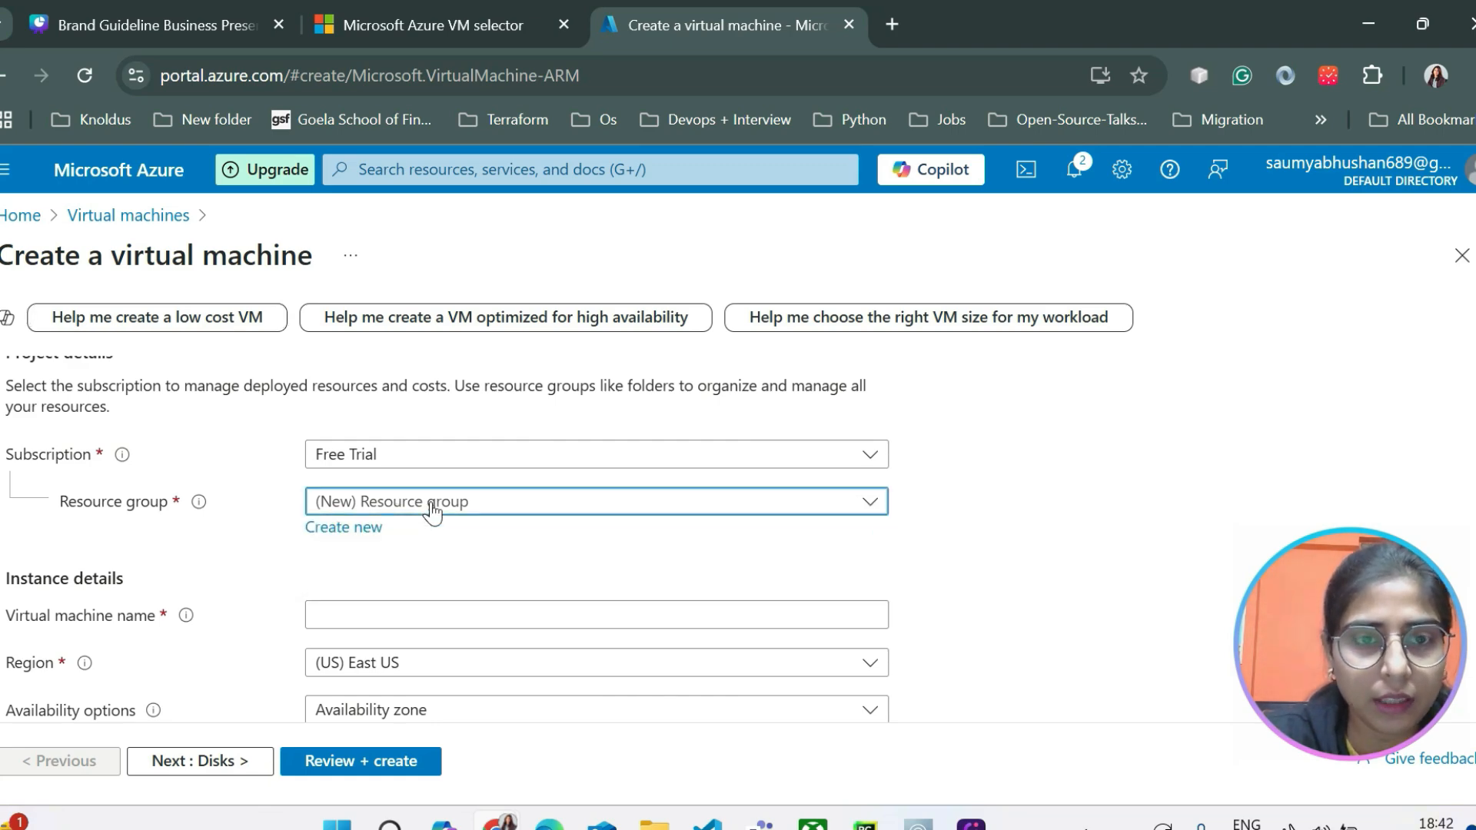
{"action": "left_click", "coordinate": [343, 536]}
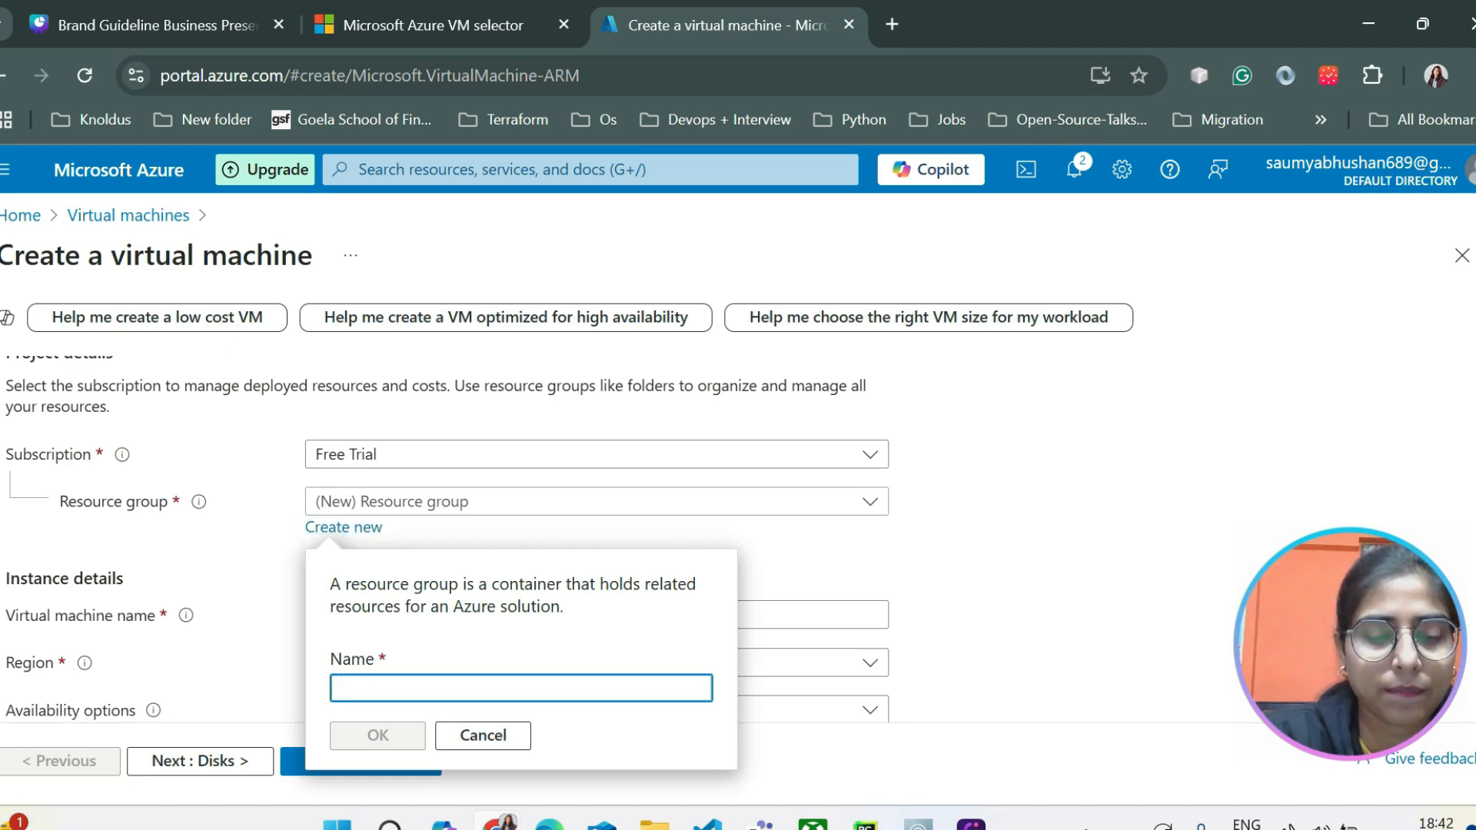
{"action": "type", "text": "devops-"}
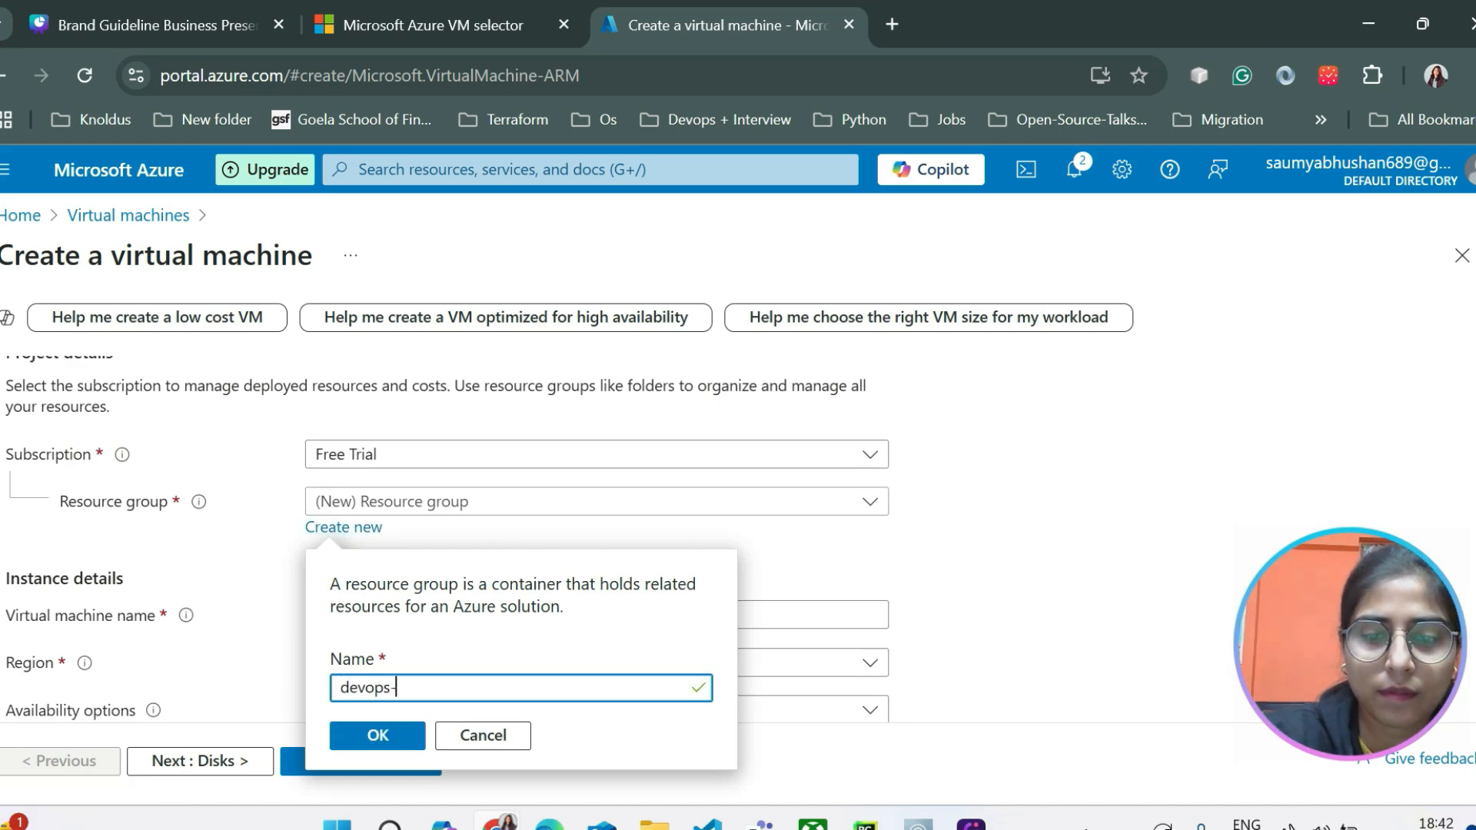
{"action": "type", "text": "studio"}
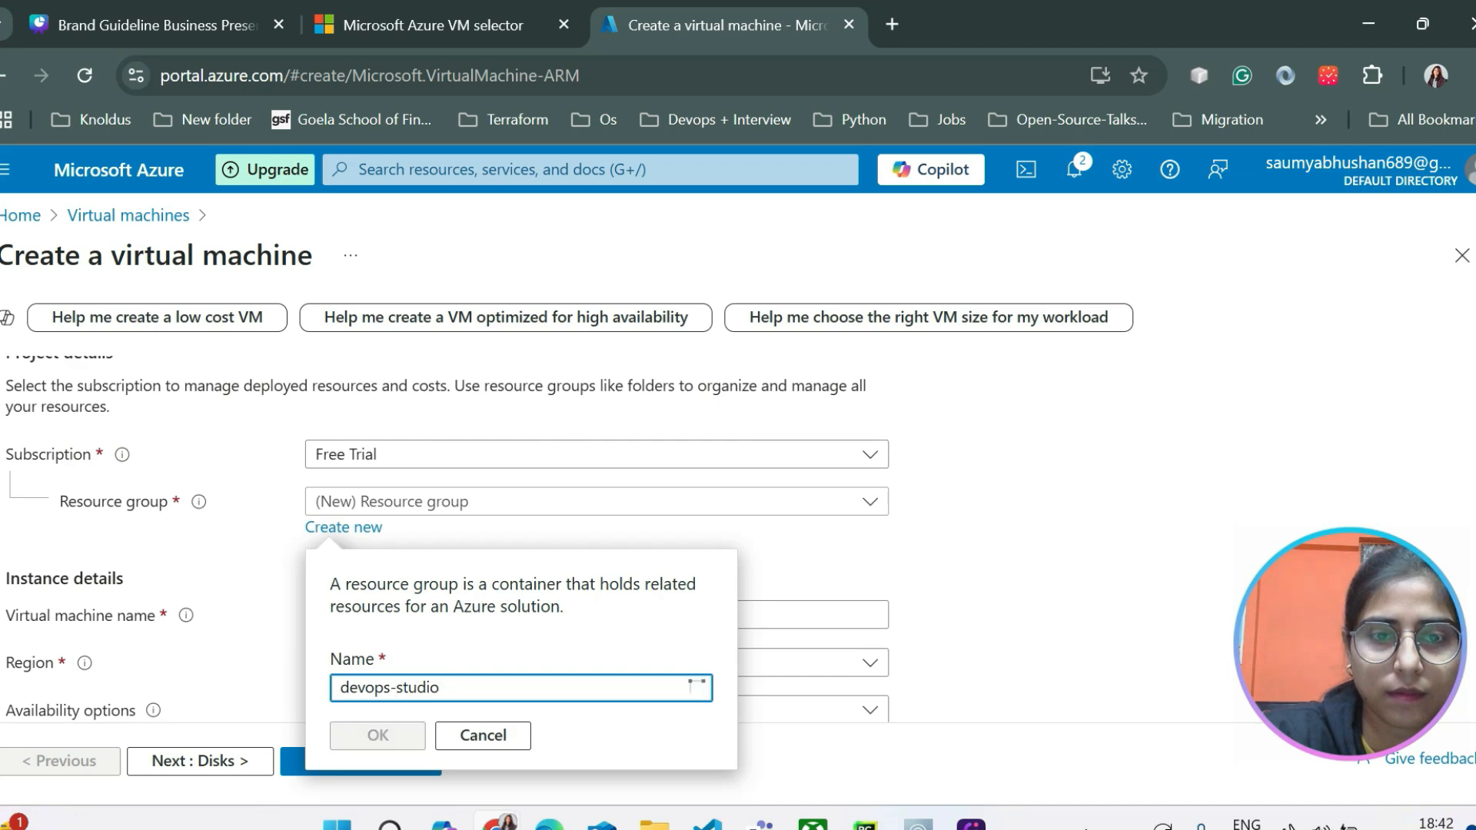
{"action": "type", "text": "-rg"}
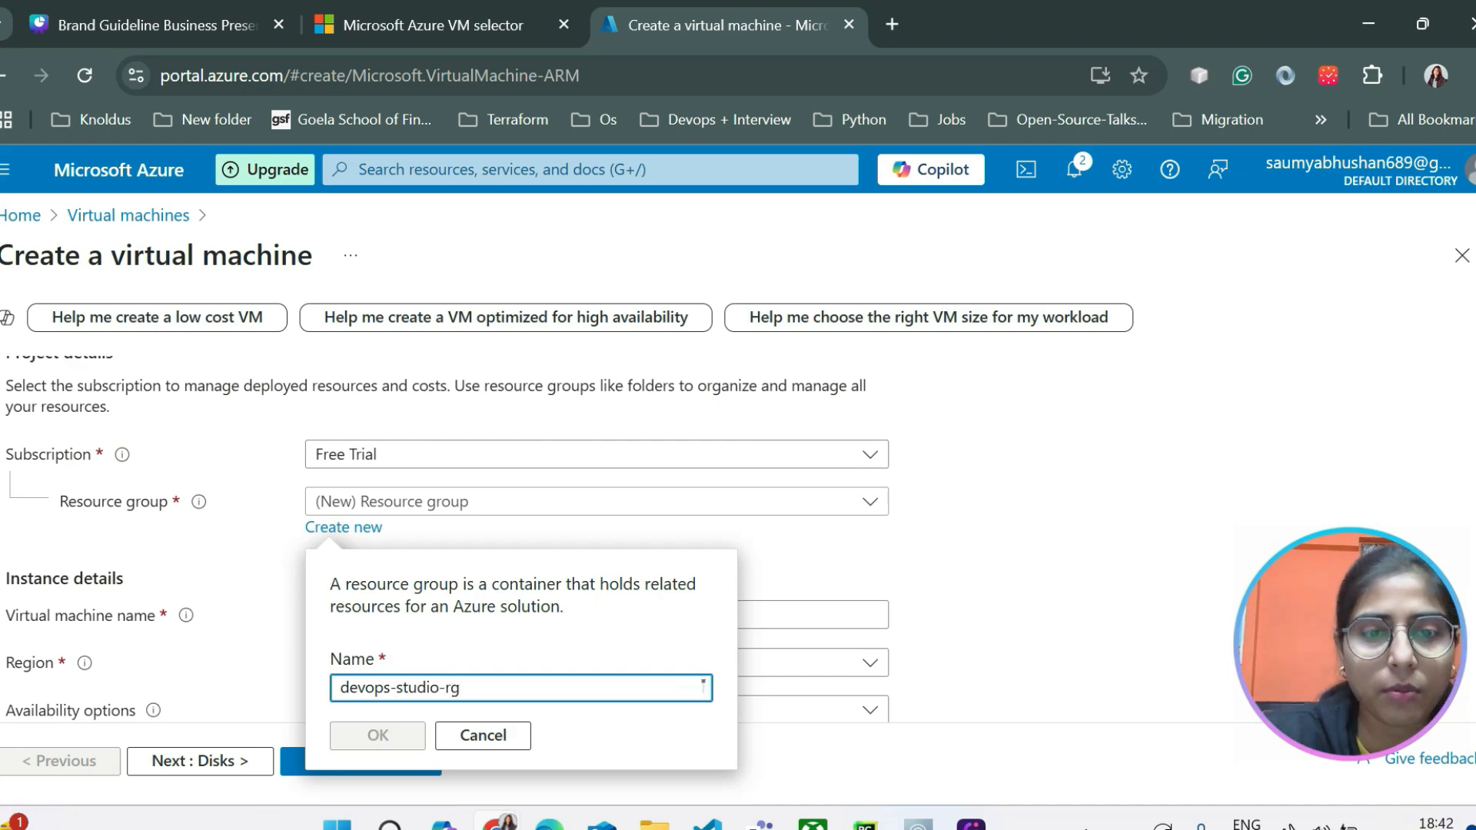
{"action": "left_click", "coordinate": [371, 738]}
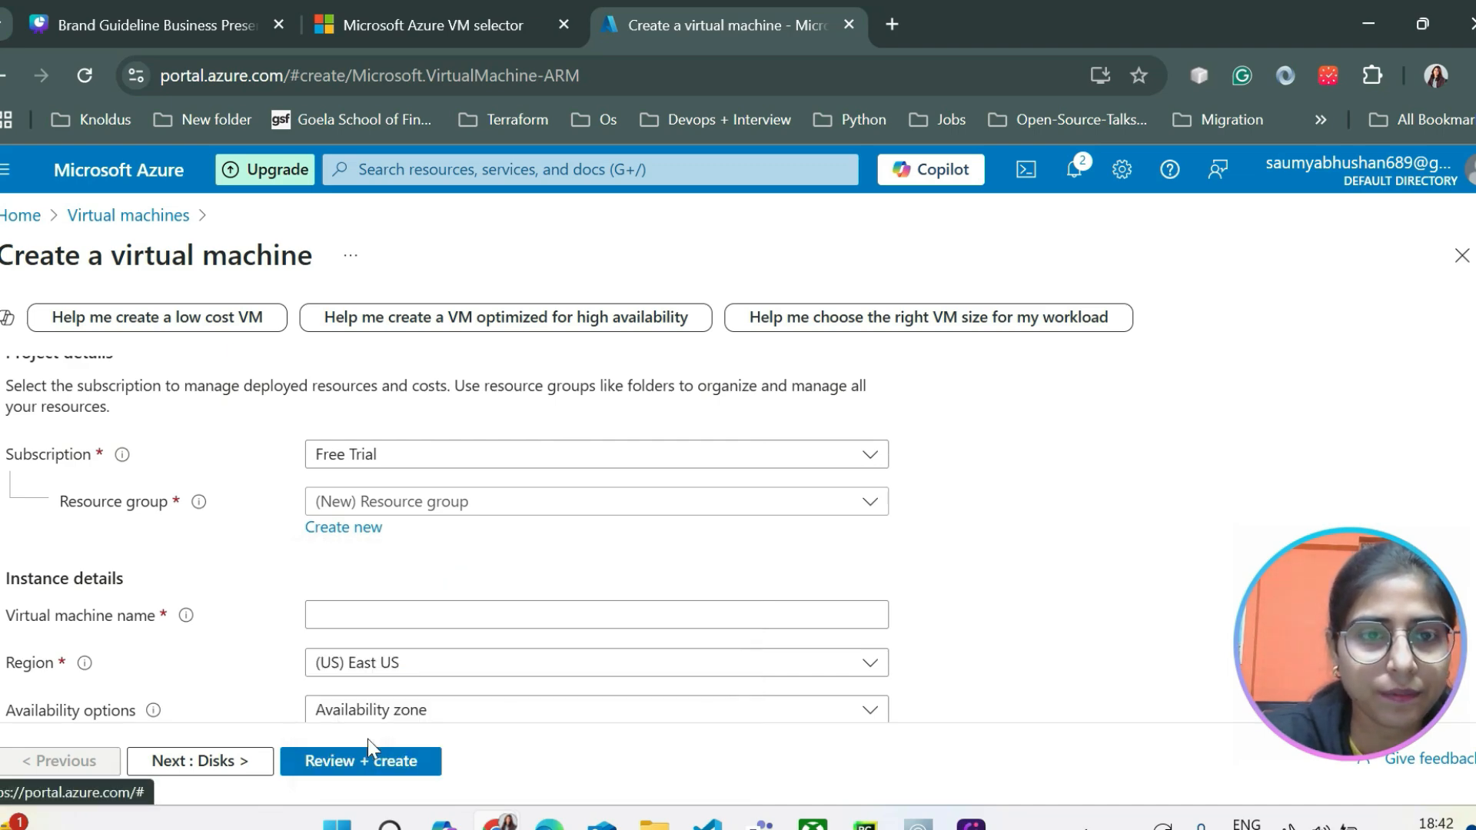
Name the virtual machine devops-webserver in the instance details
{"action": "scroll", "coordinate": [469, 555], "scroll_direction": "down", "scroll_amount": 2}
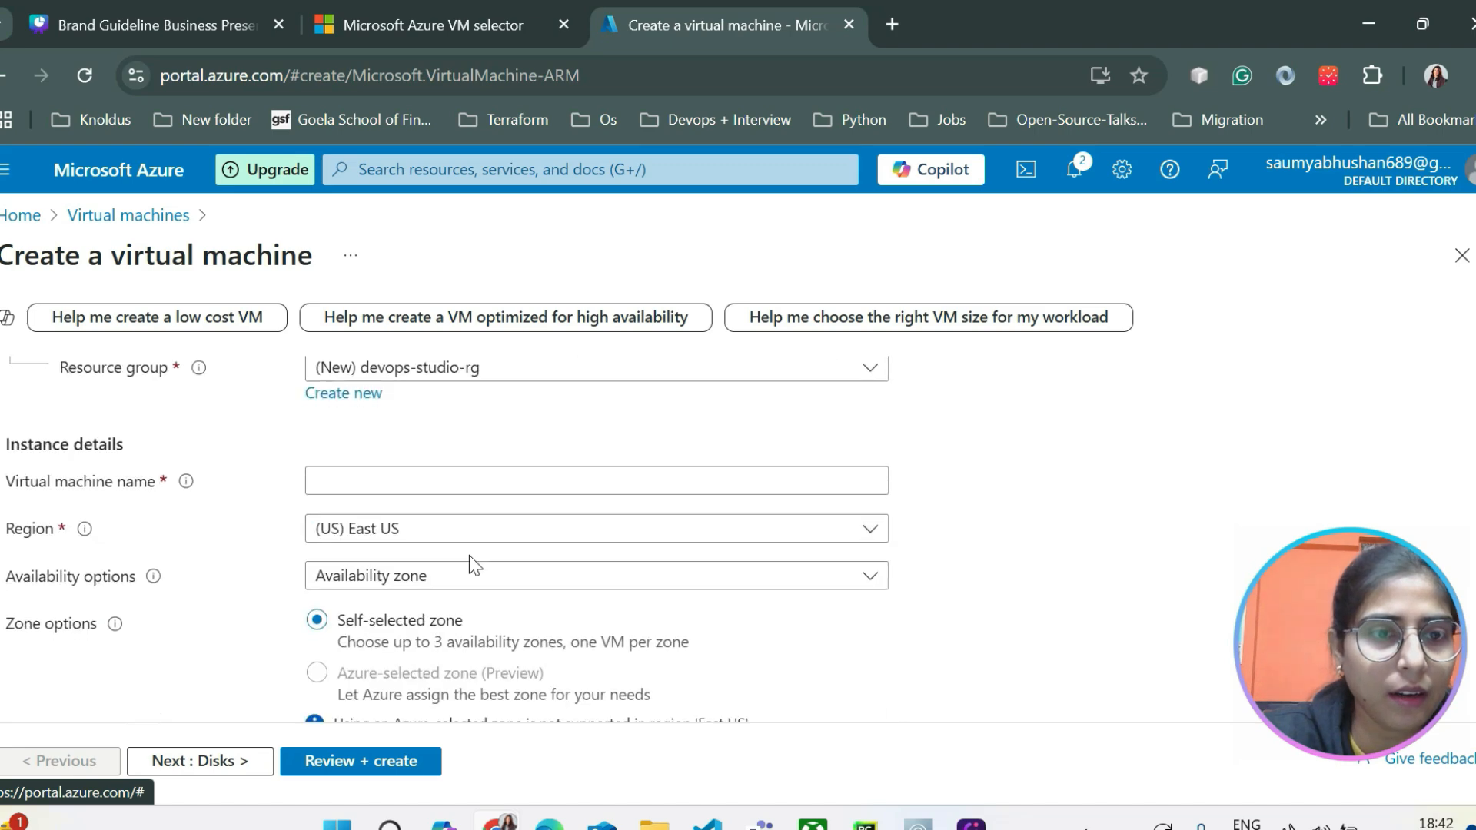
{"action": "left_click", "coordinate": [469, 479]}
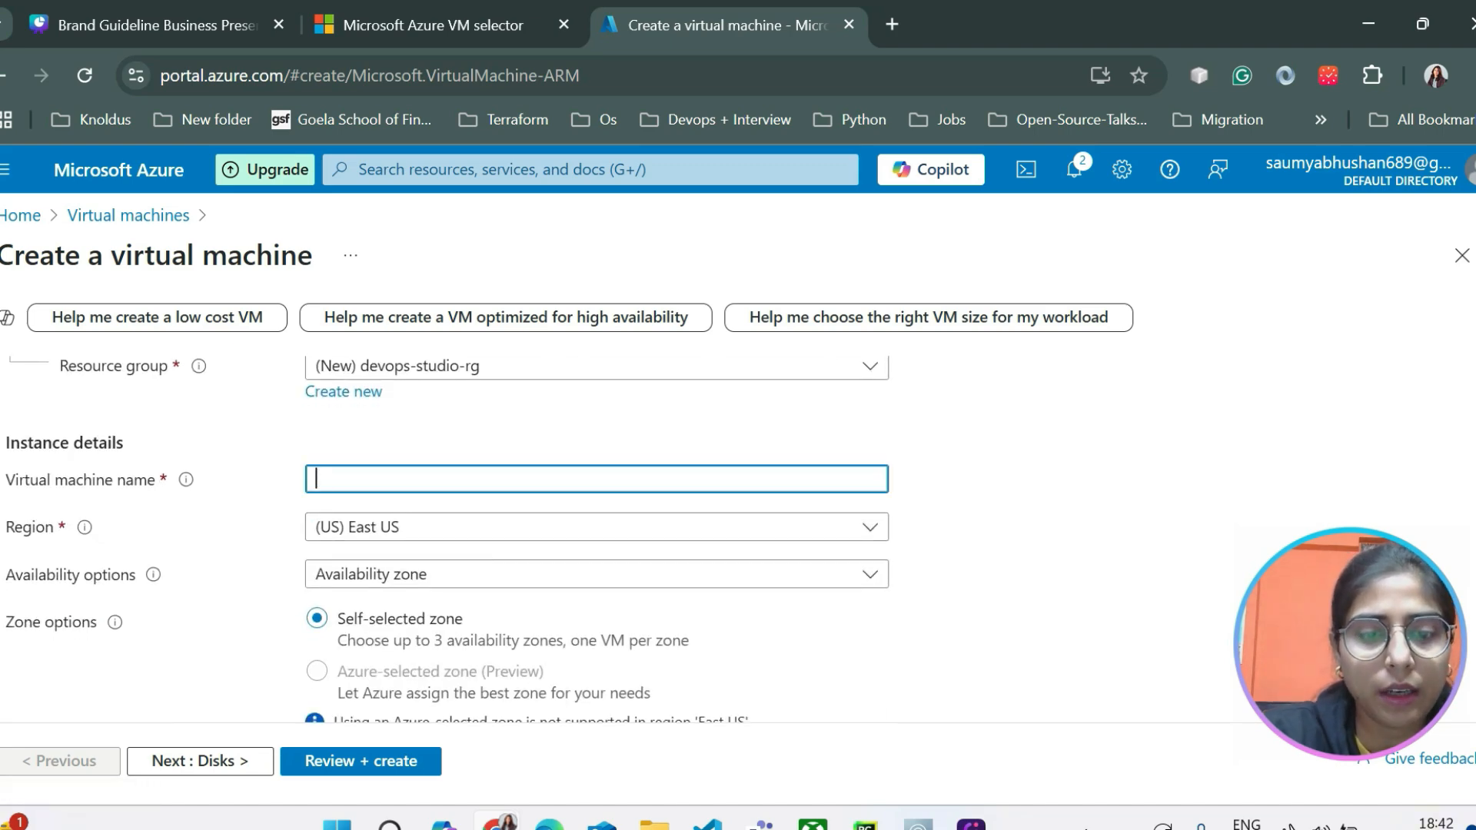
{"action": "type", "text": "devops"}
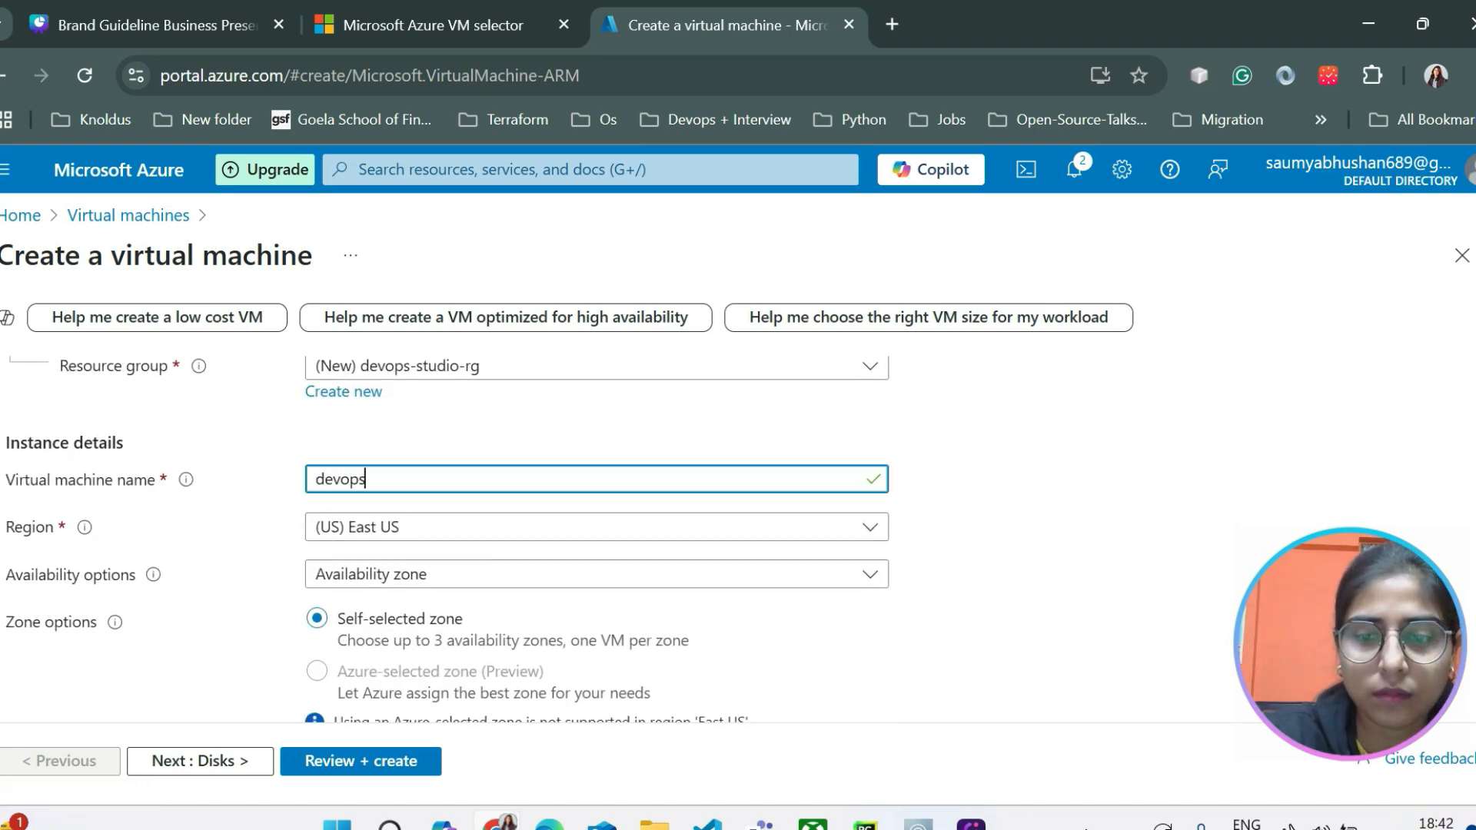
{"action": "type", "text": "-webserver"}
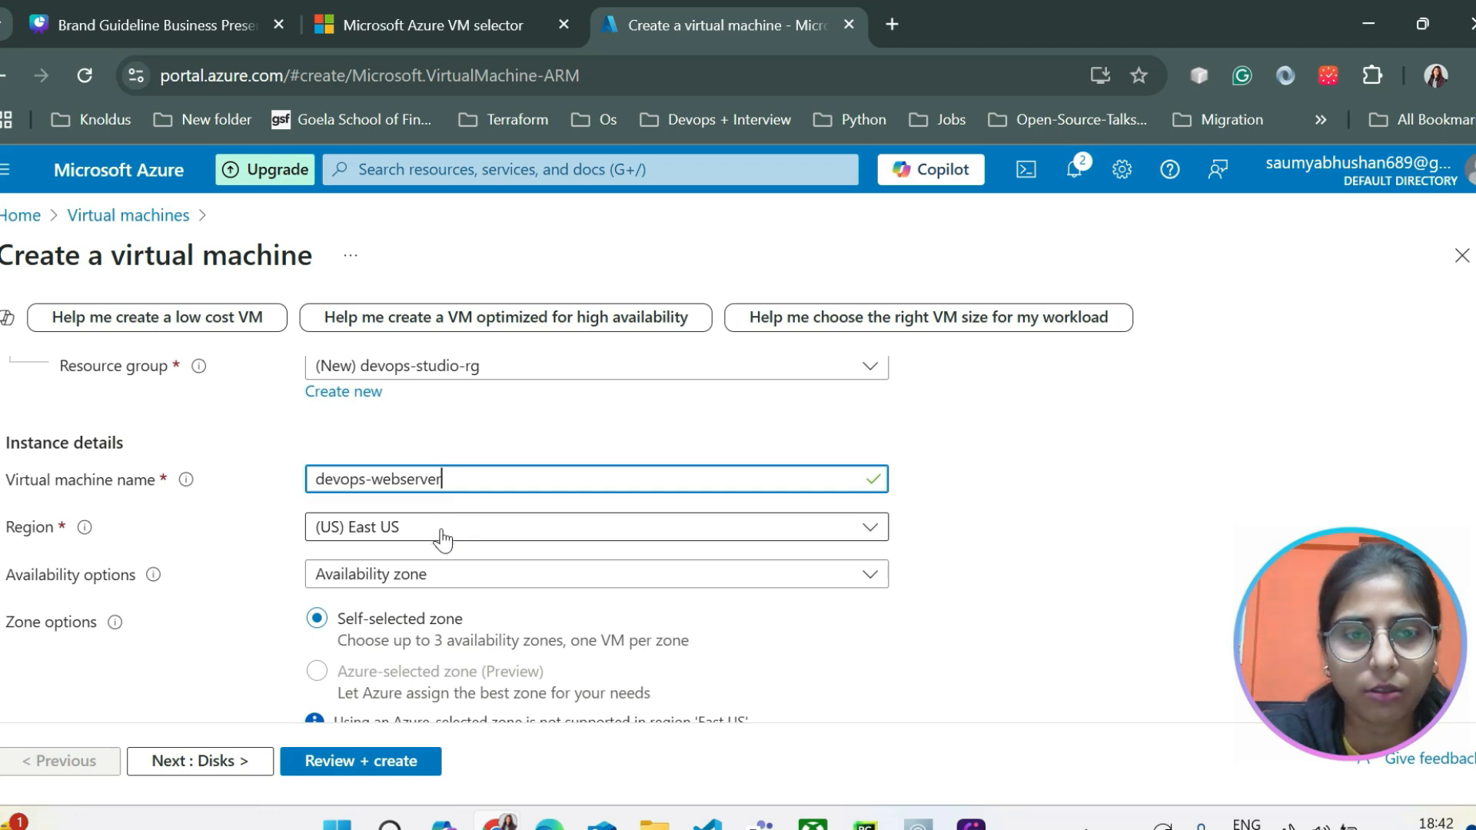
Change the self-selected availability zone of the virtual machine to Zone 3 only
{"action": "scroll", "coordinate": [459, 584], "scroll_direction": "down", "scroll_amount": 1}
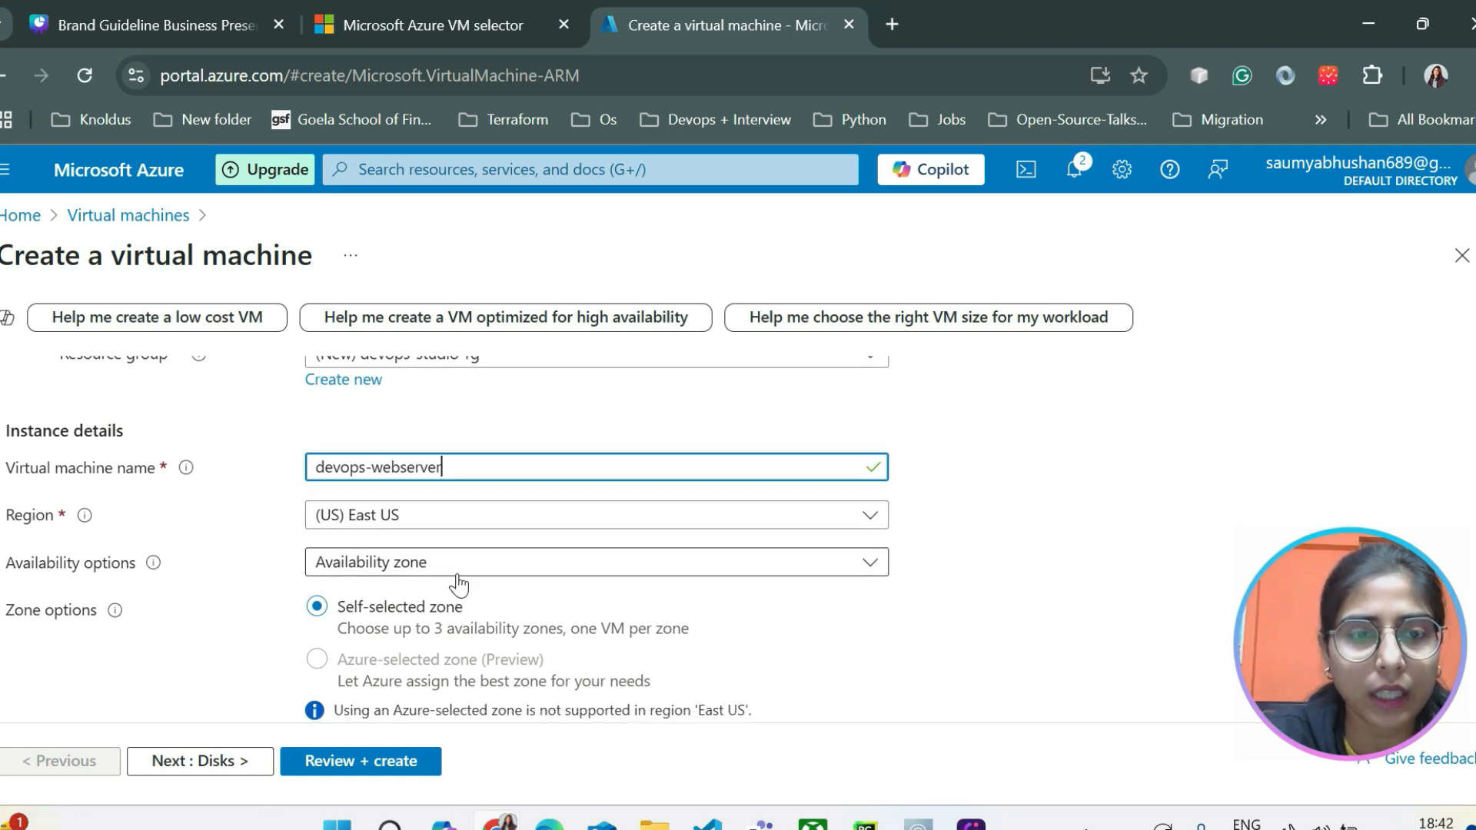
{"action": "scroll", "coordinate": [458, 585], "scroll_direction": "down", "scroll_amount": 1}
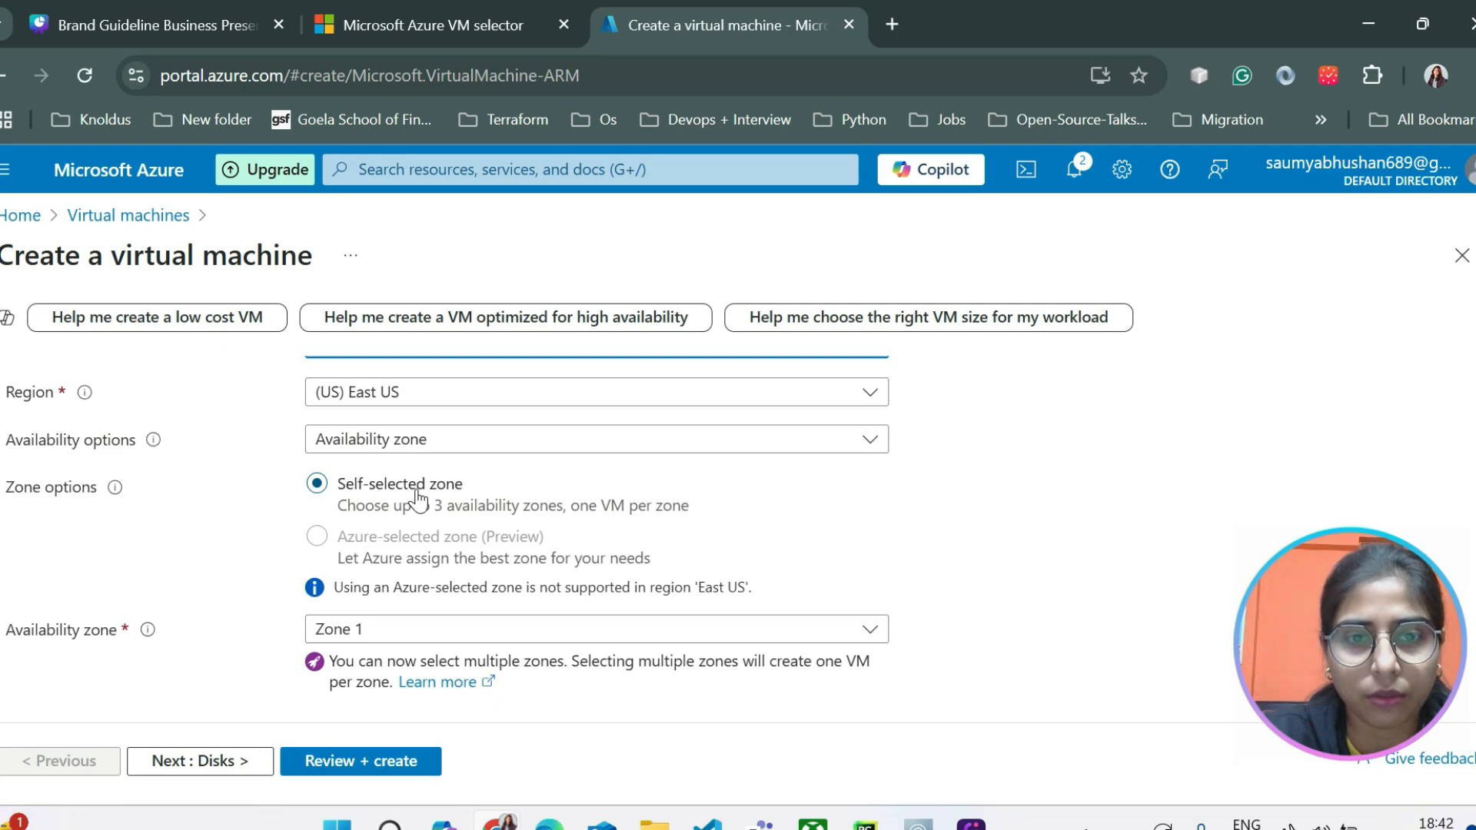
{"action": "scroll", "coordinate": [361, 591], "scroll_direction": "down", "scroll_amount": 1}
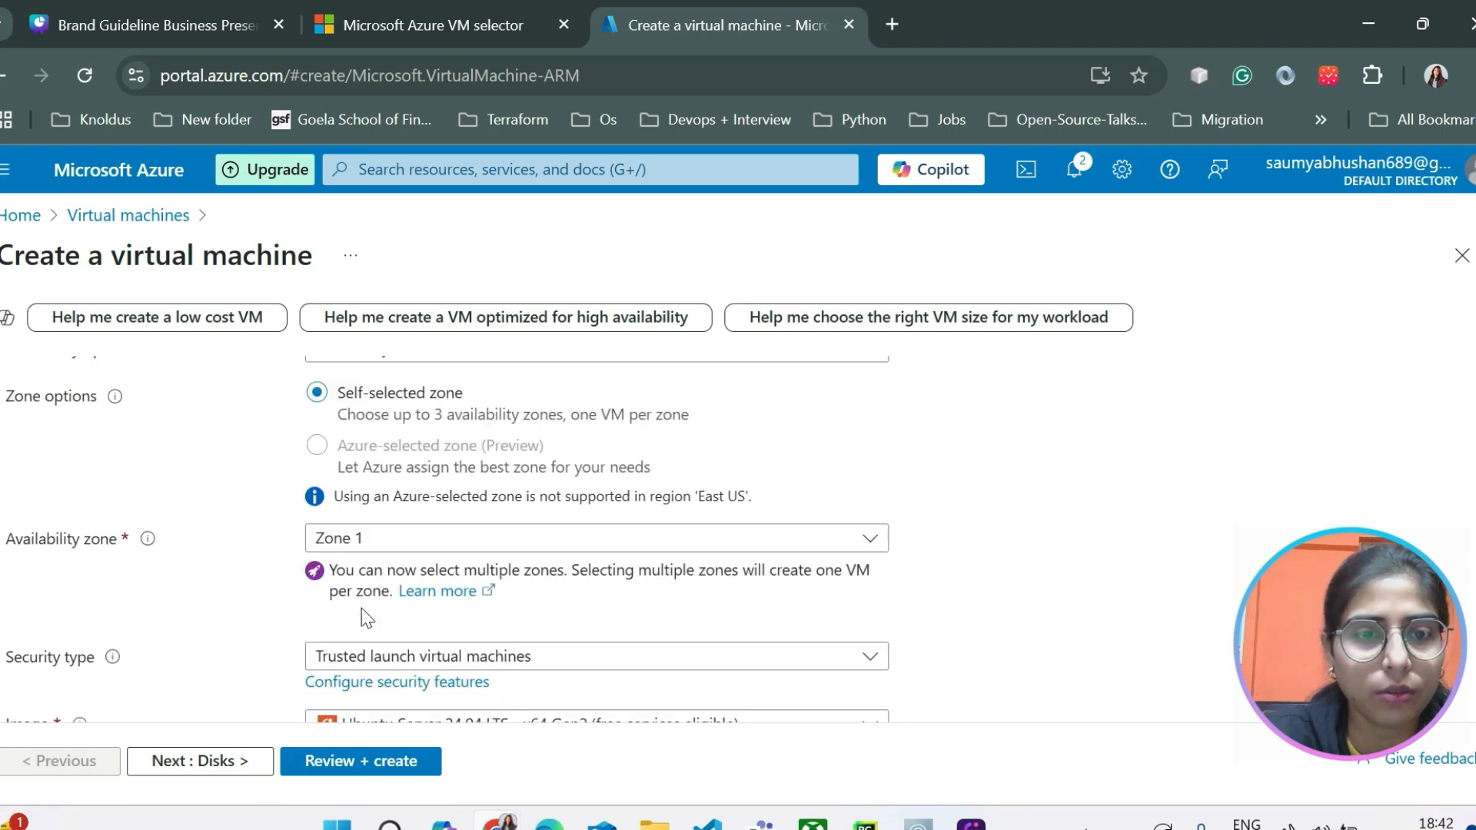
{"action": "left_click", "coordinate": [428, 542]}
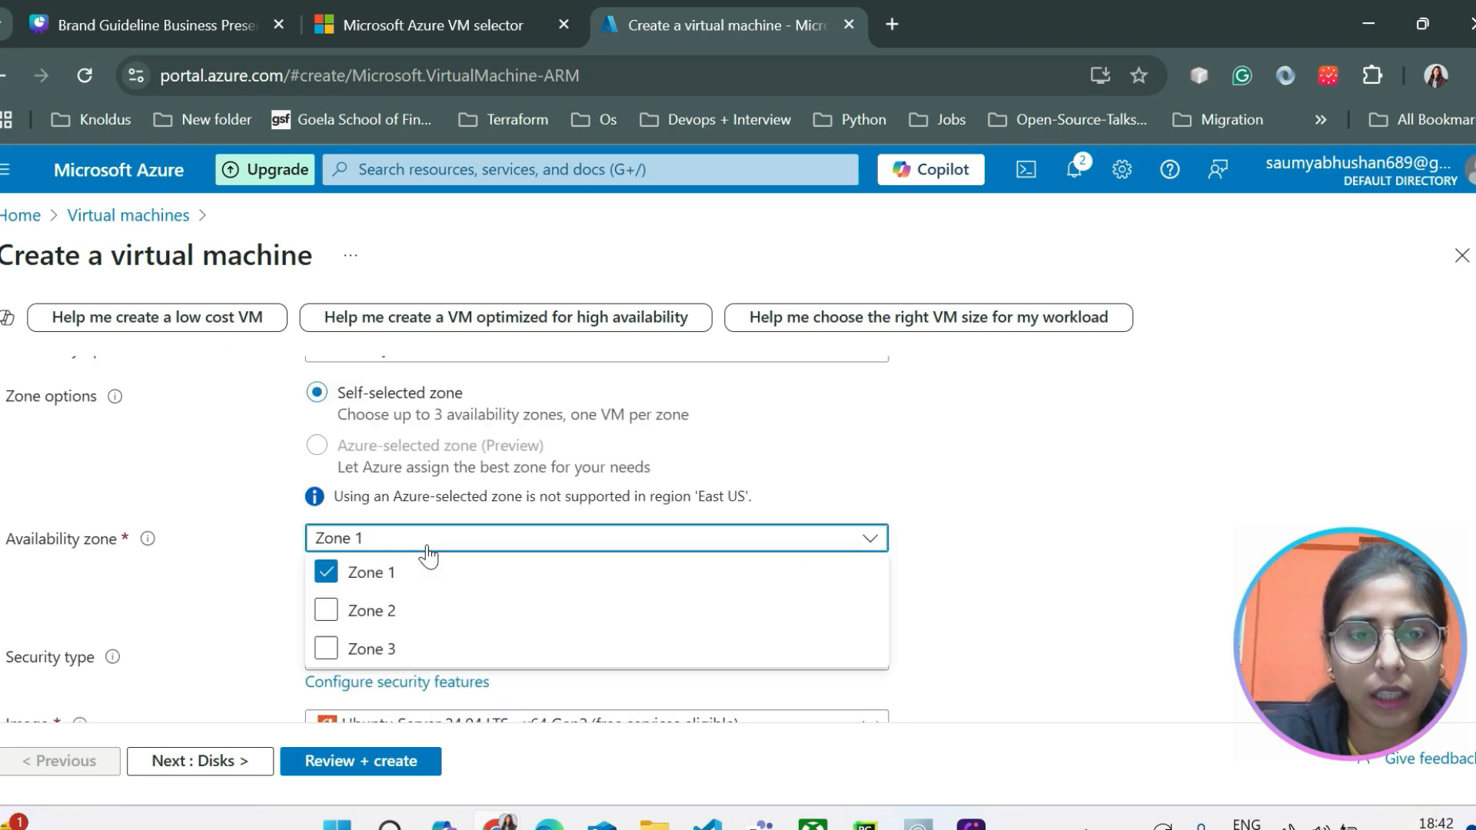
{"action": "left_click", "coordinate": [326, 610]}
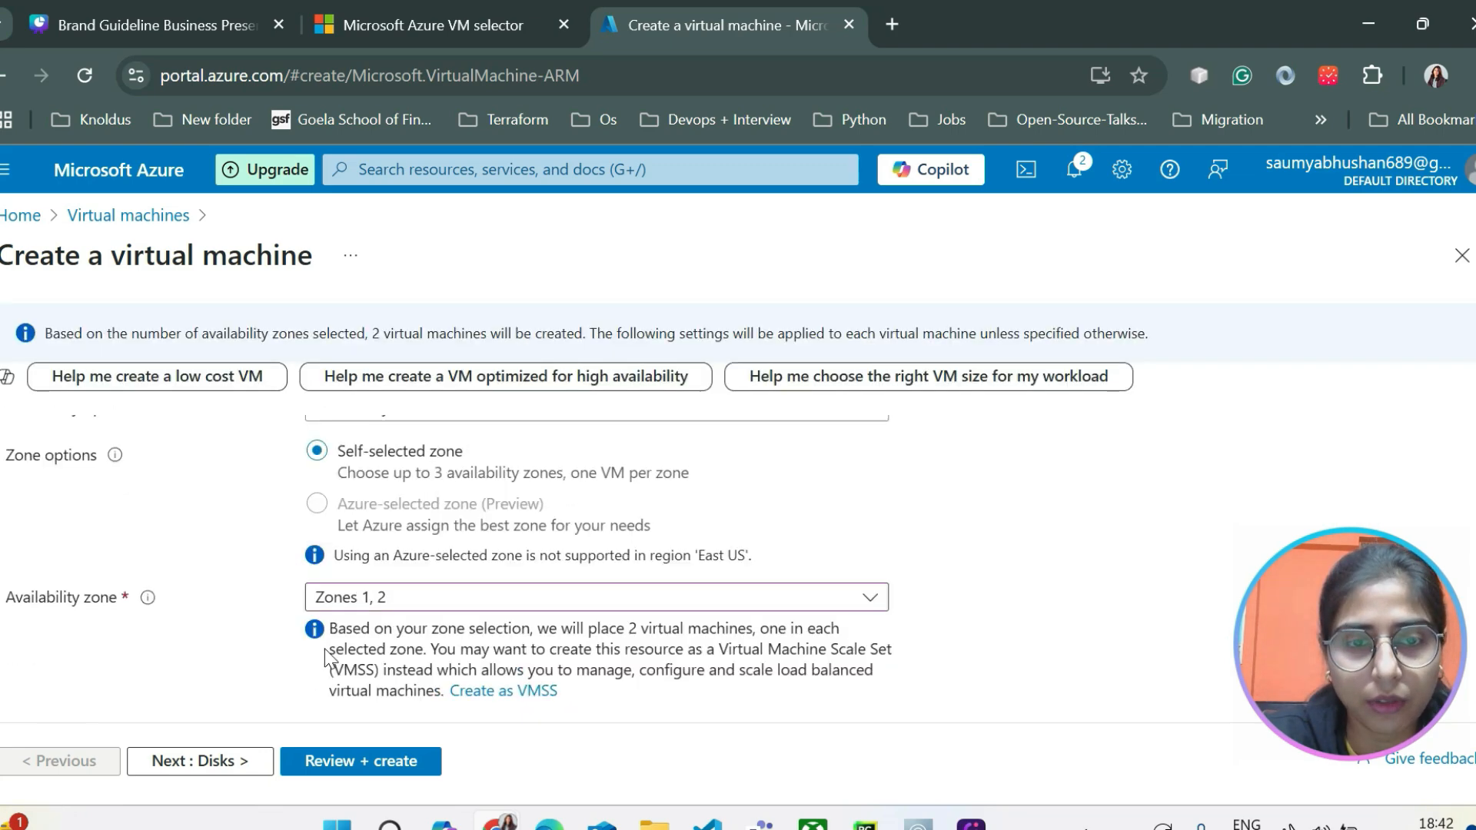
{"action": "left_click", "coordinate": [412, 603]}
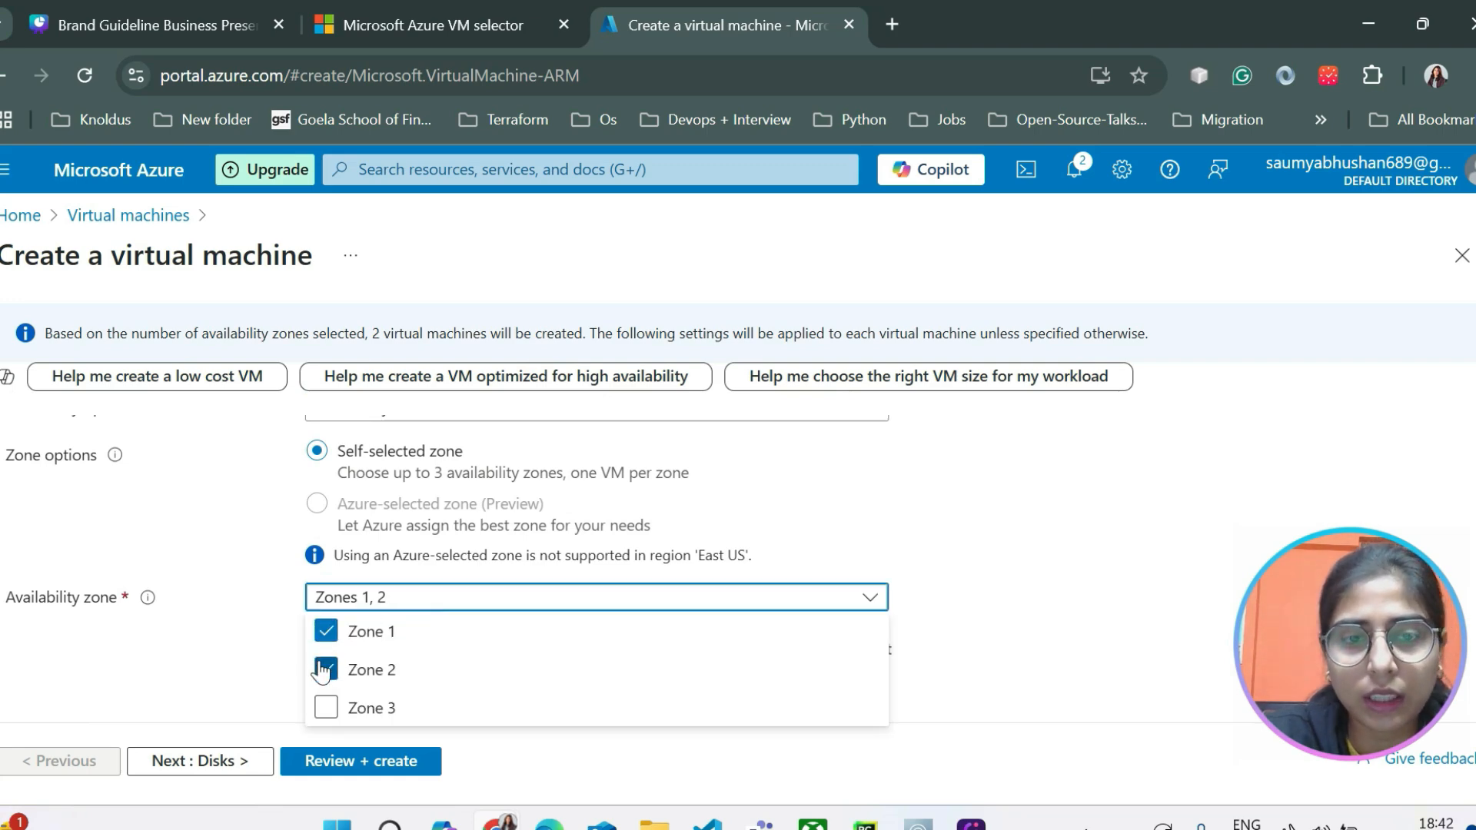
{"action": "left_click", "coordinate": [326, 706]}
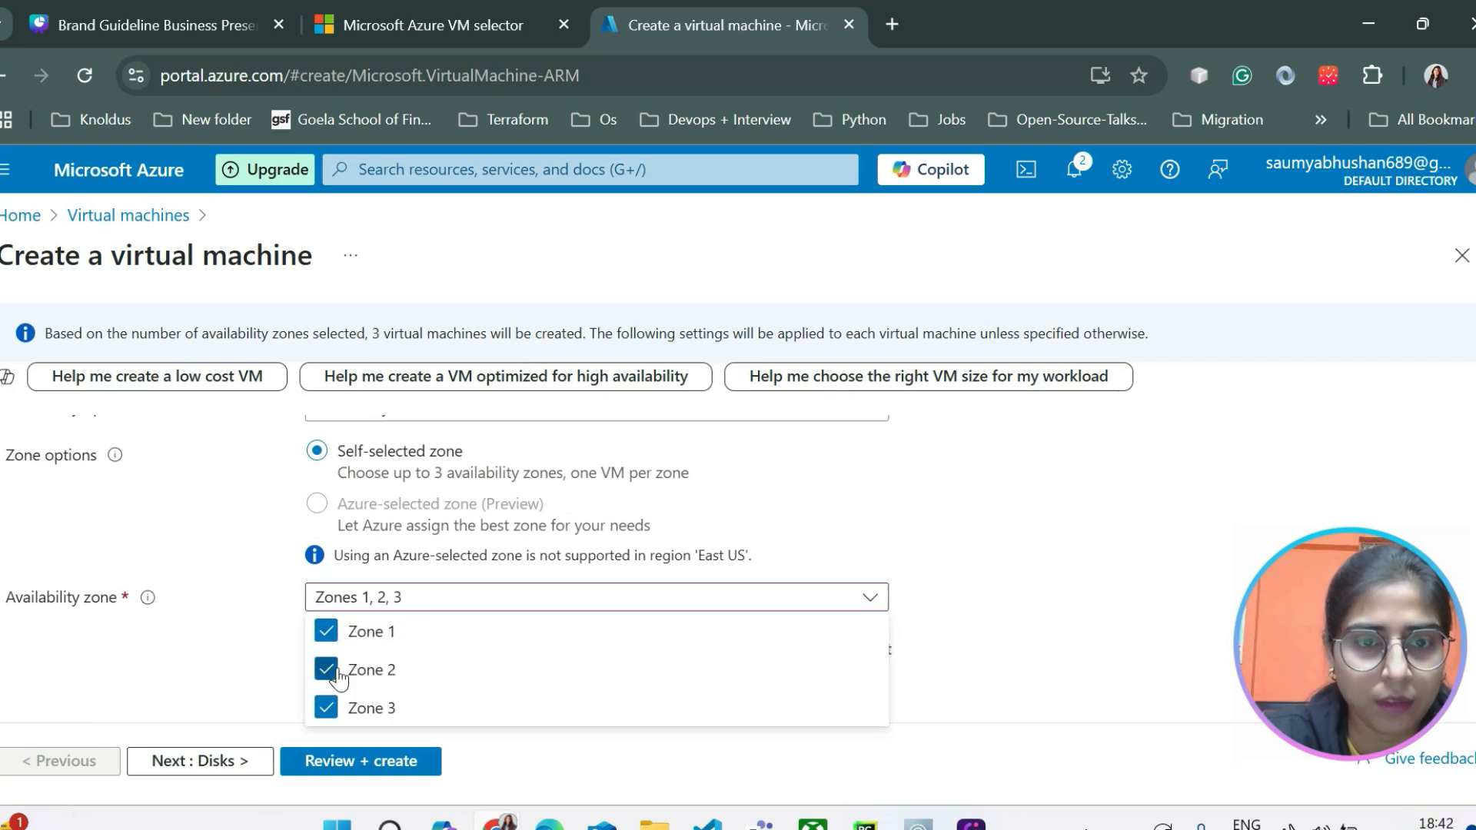
{"action": "left_click", "coordinate": [326, 669]}
{"action": "left_click", "coordinate": [326, 631]}
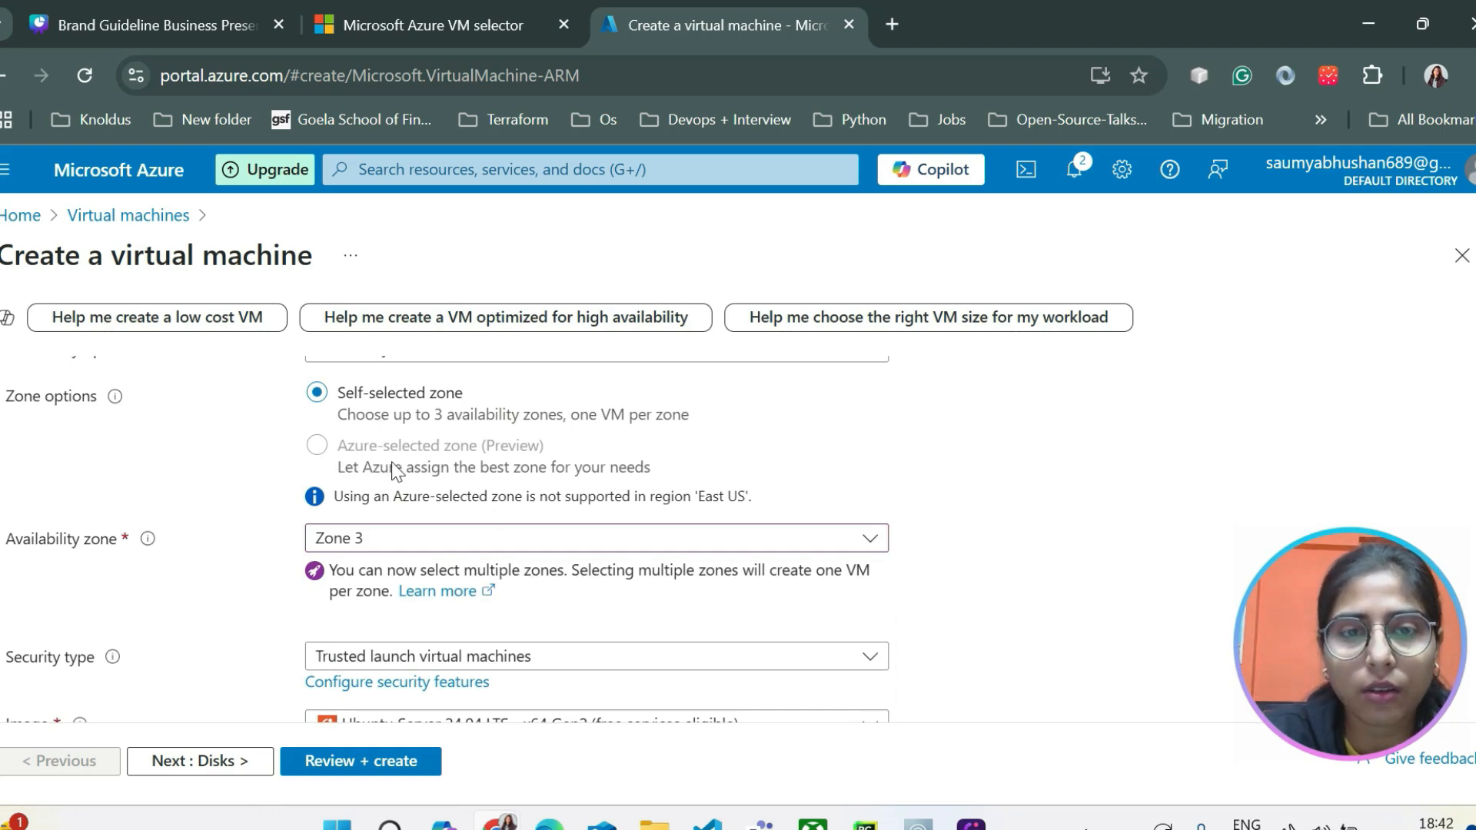
Choose Trusted launch virtual machines as the security type
{"action": "scroll", "coordinate": [541, 454], "scroll_direction": "down", "scroll_amount": 3}
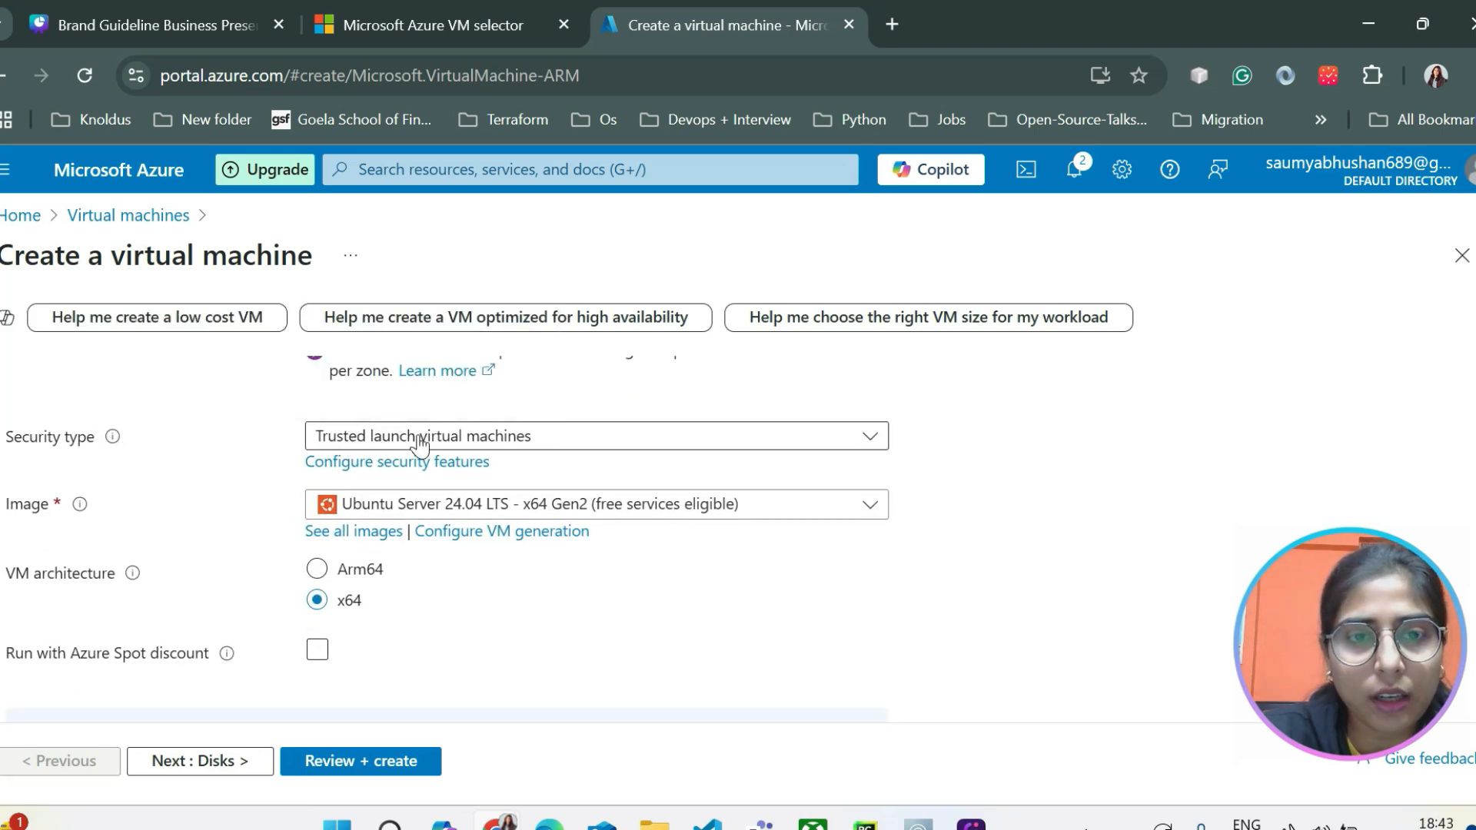
{"action": "left_click", "coordinate": [523, 438]}
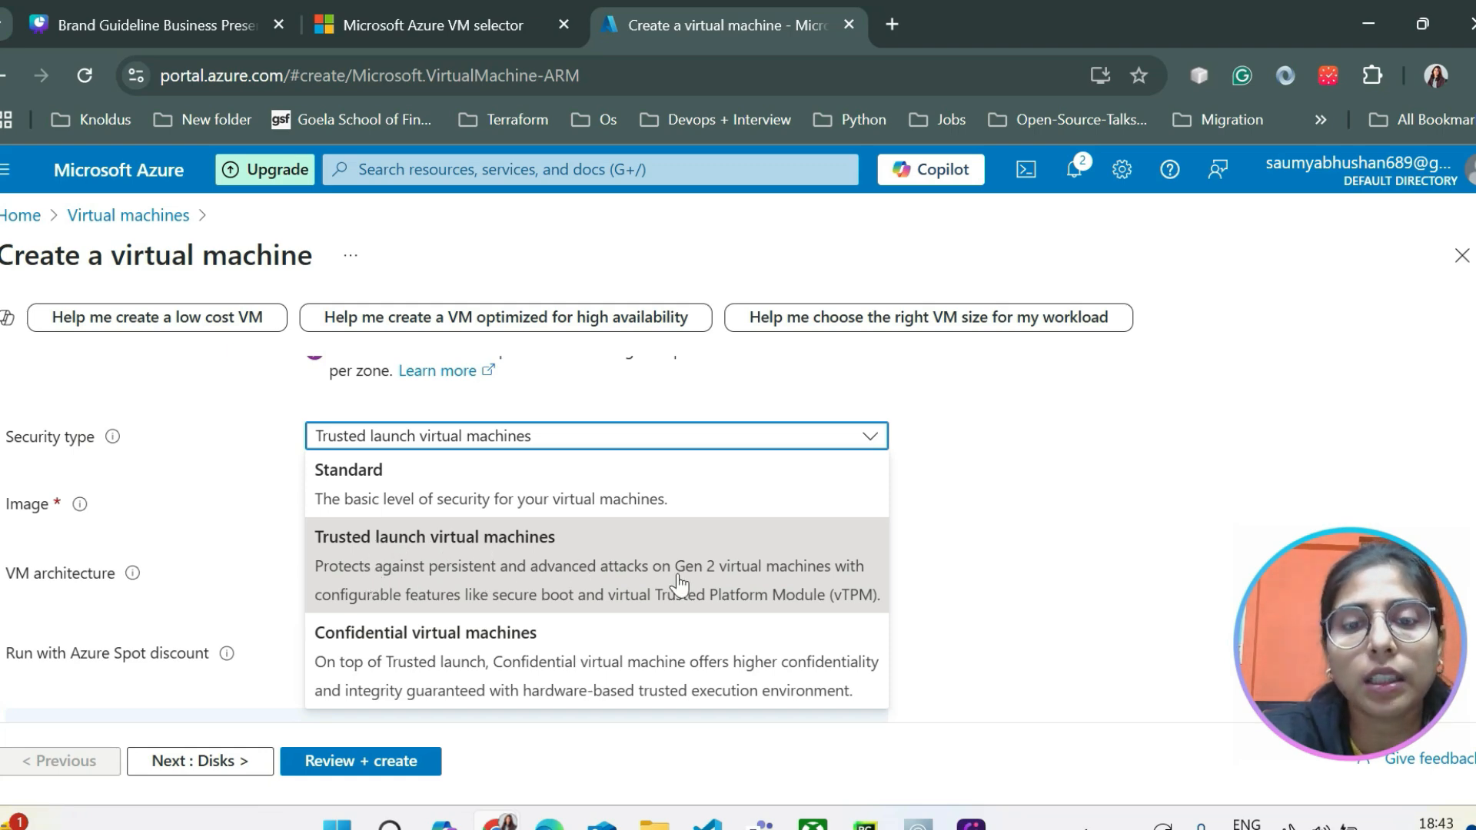
{"action": "left_click", "coordinate": [749, 578]}
Examine the recommended Linux and Windows Gen 2 images offered for the virtual machine
{"action": "scroll", "coordinate": [811, 577], "scroll_direction": "down", "scroll_amount": 1}
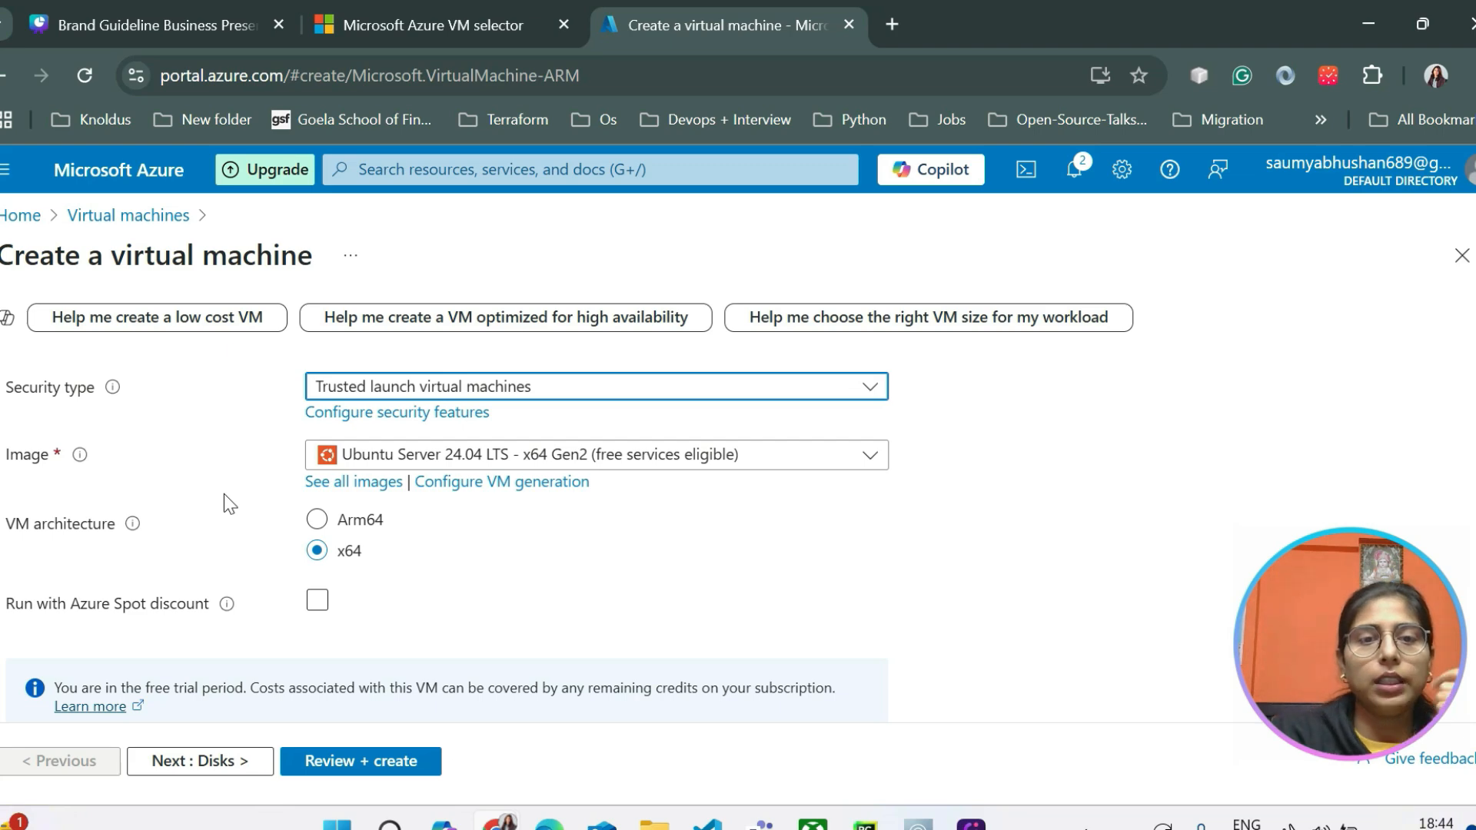
{"action": "left_click_drag", "start_coordinate": [339, 454], "coordinate": [650, 465]}
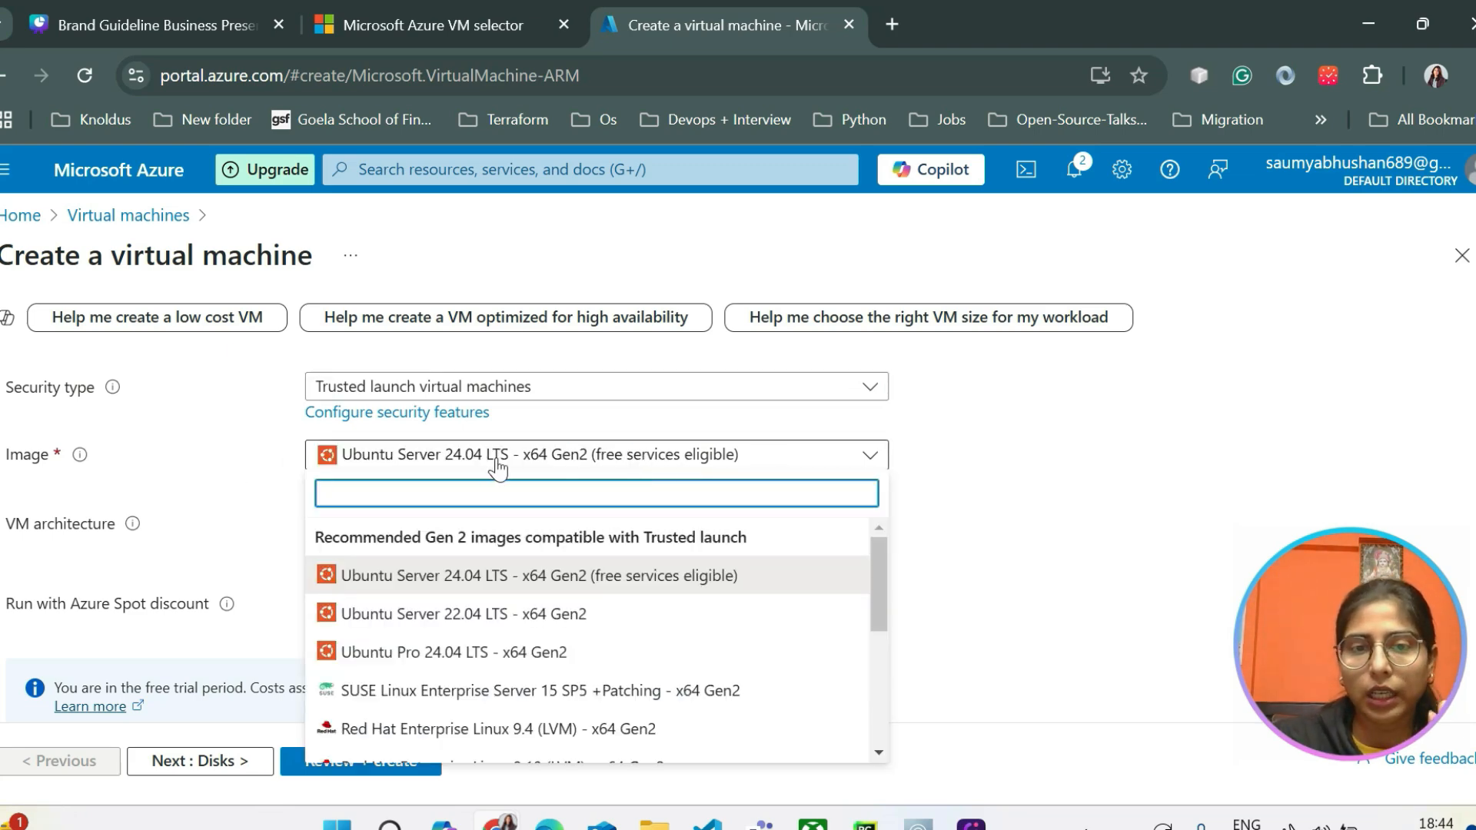
{"action": "scroll", "coordinate": [489, 642], "scroll_direction": "down", "scroll_amount": 1}
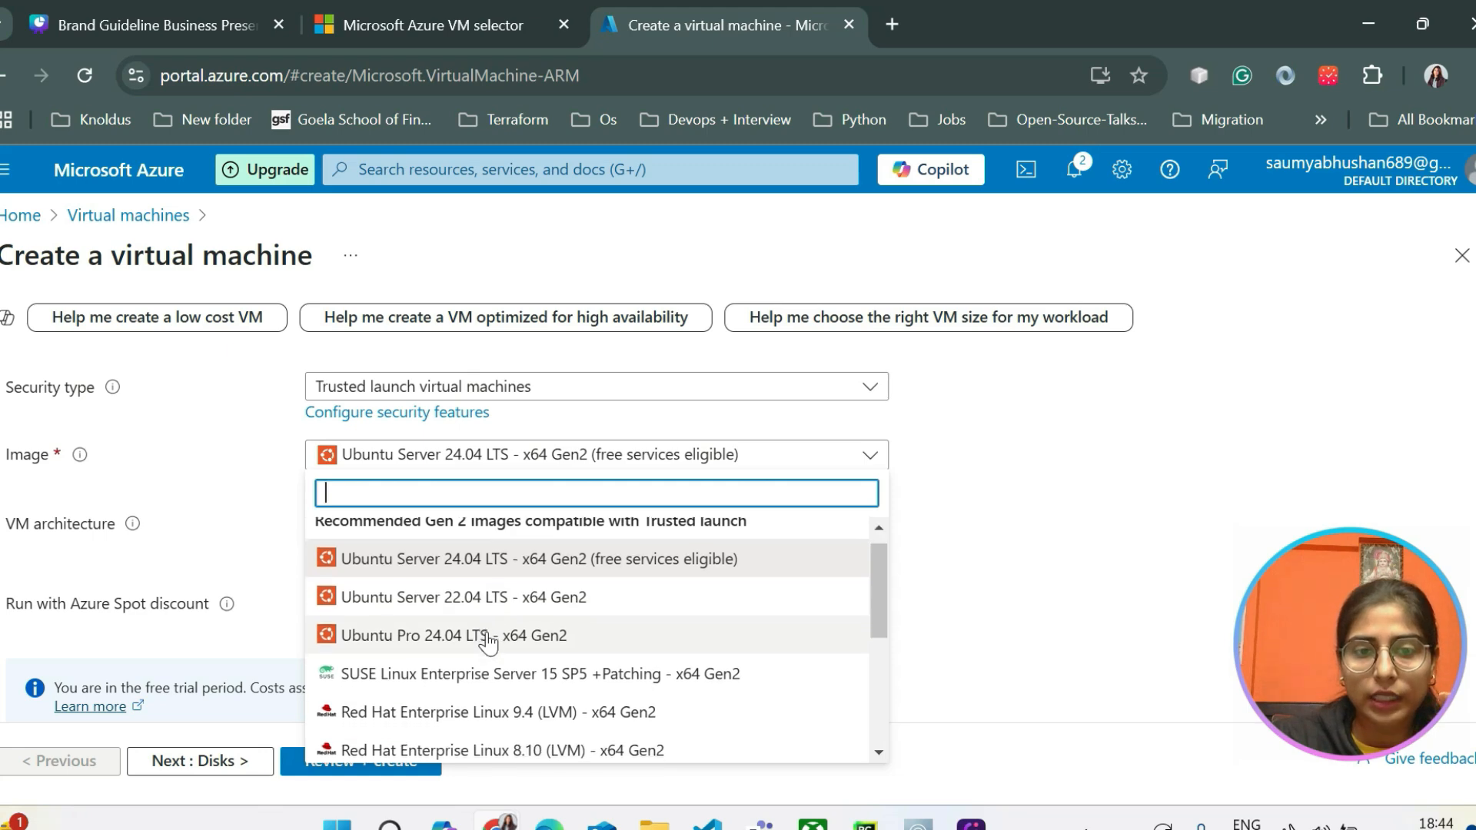
{"action": "scroll", "coordinate": [489, 641], "scroll_direction": "down", "scroll_amount": 2}
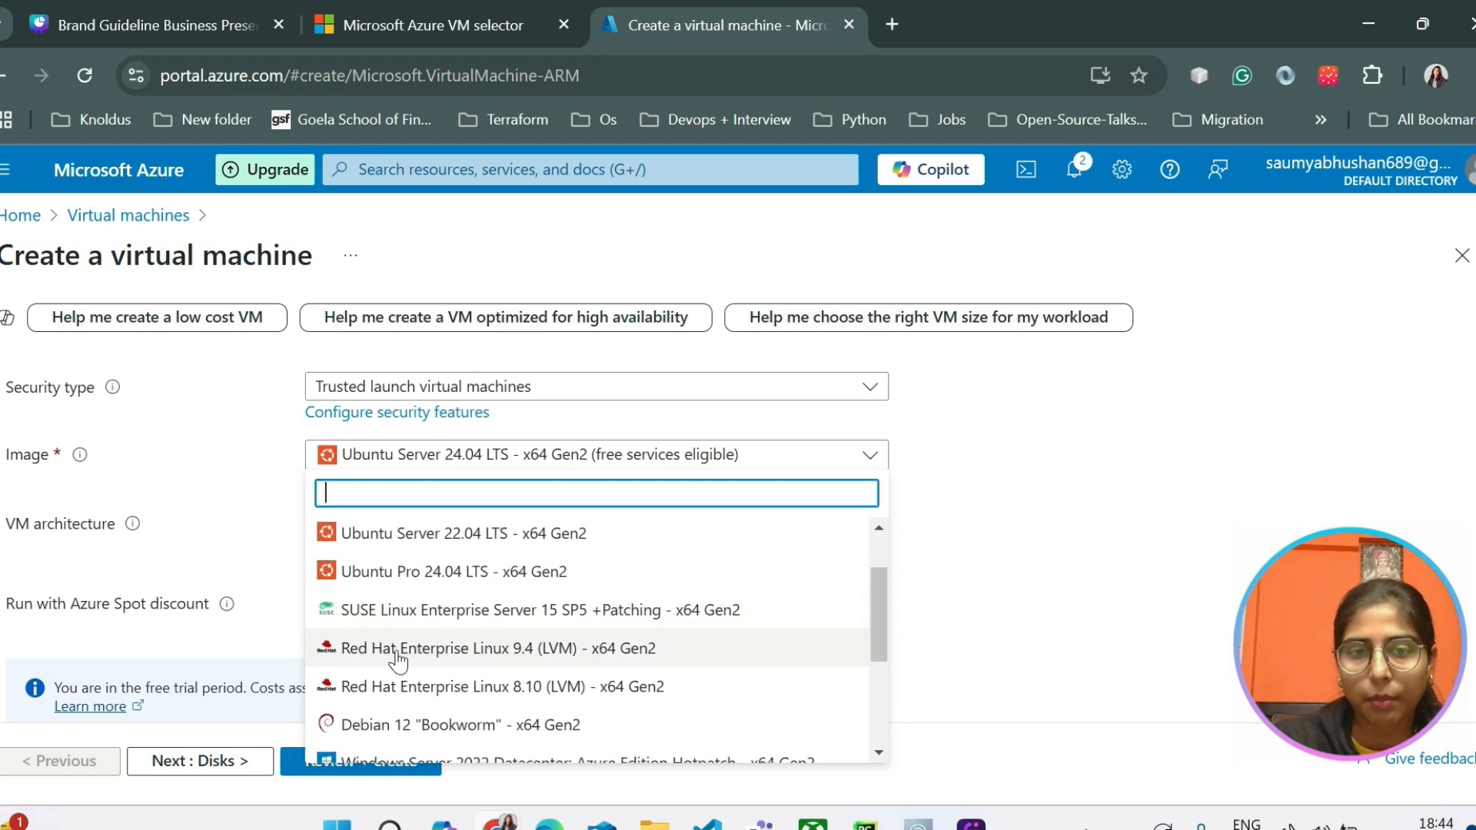
{"action": "scroll", "coordinate": [398, 659], "scroll_direction": "down", "scroll_amount": 1}
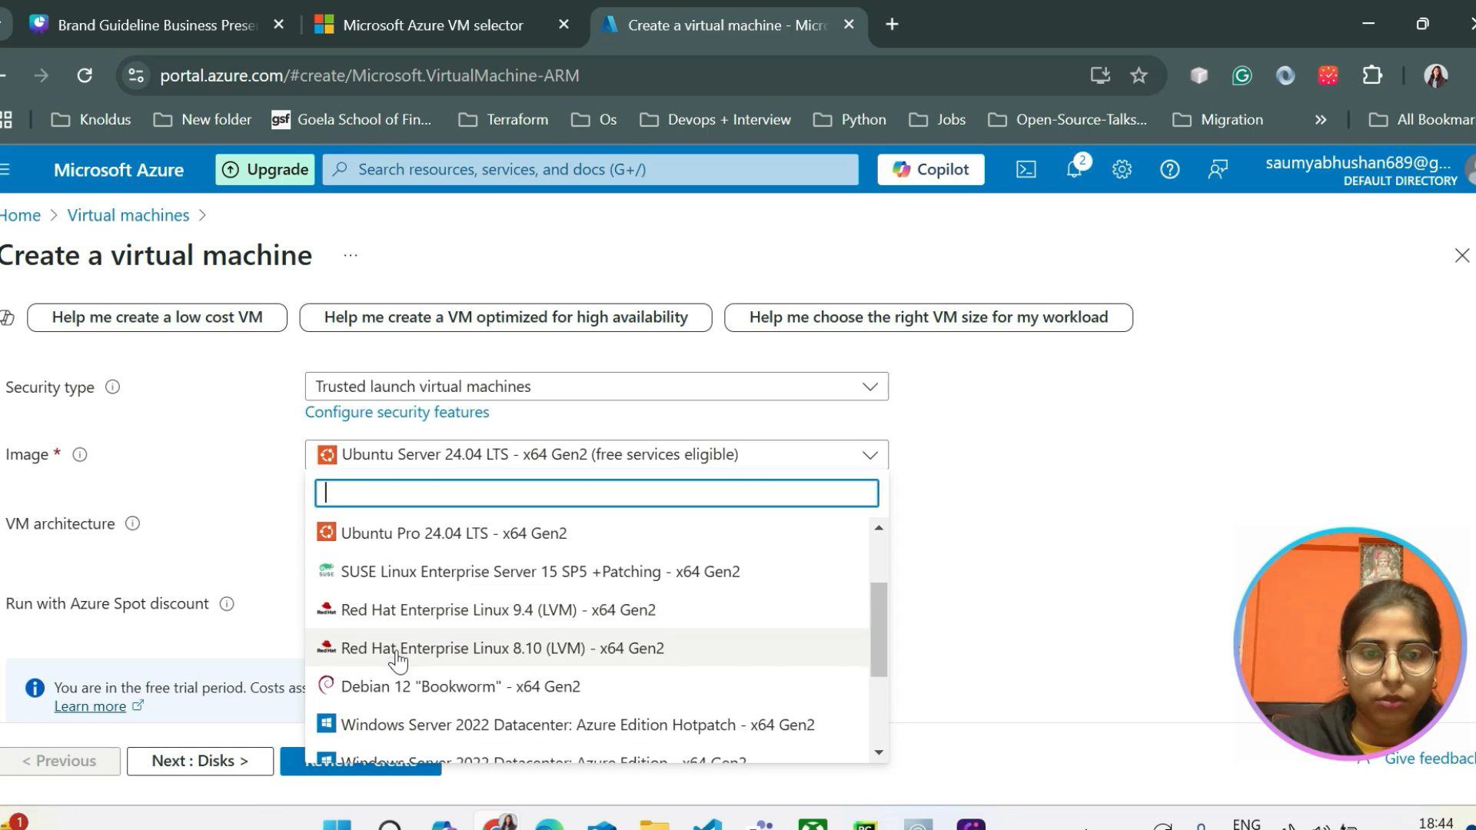
{"action": "scroll", "coordinate": [396, 654], "scroll_direction": "down", "scroll_amount": 3}
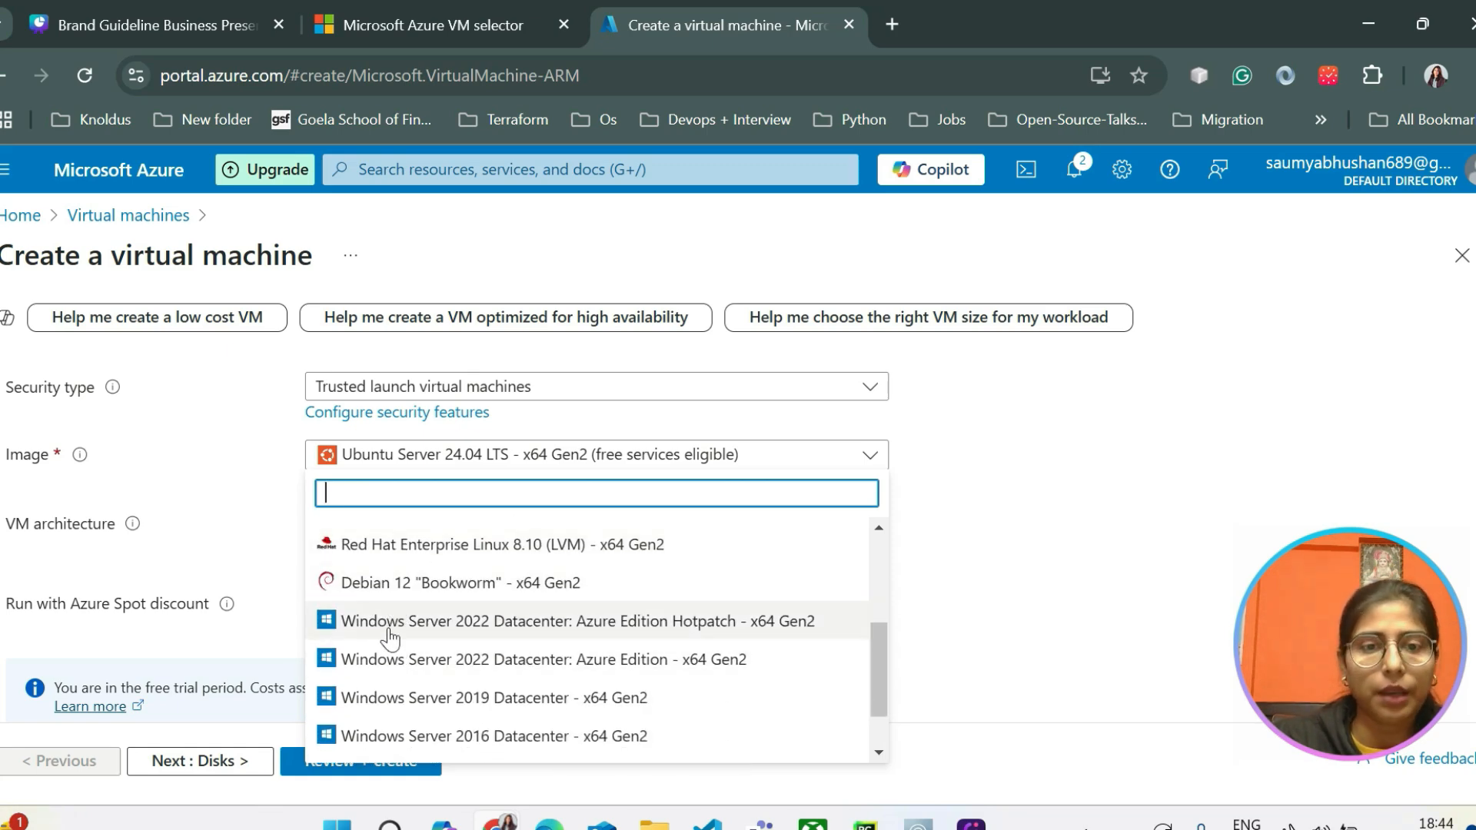
{"action": "scroll", "coordinate": [394, 654], "scroll_direction": "down", "scroll_amount": 2}
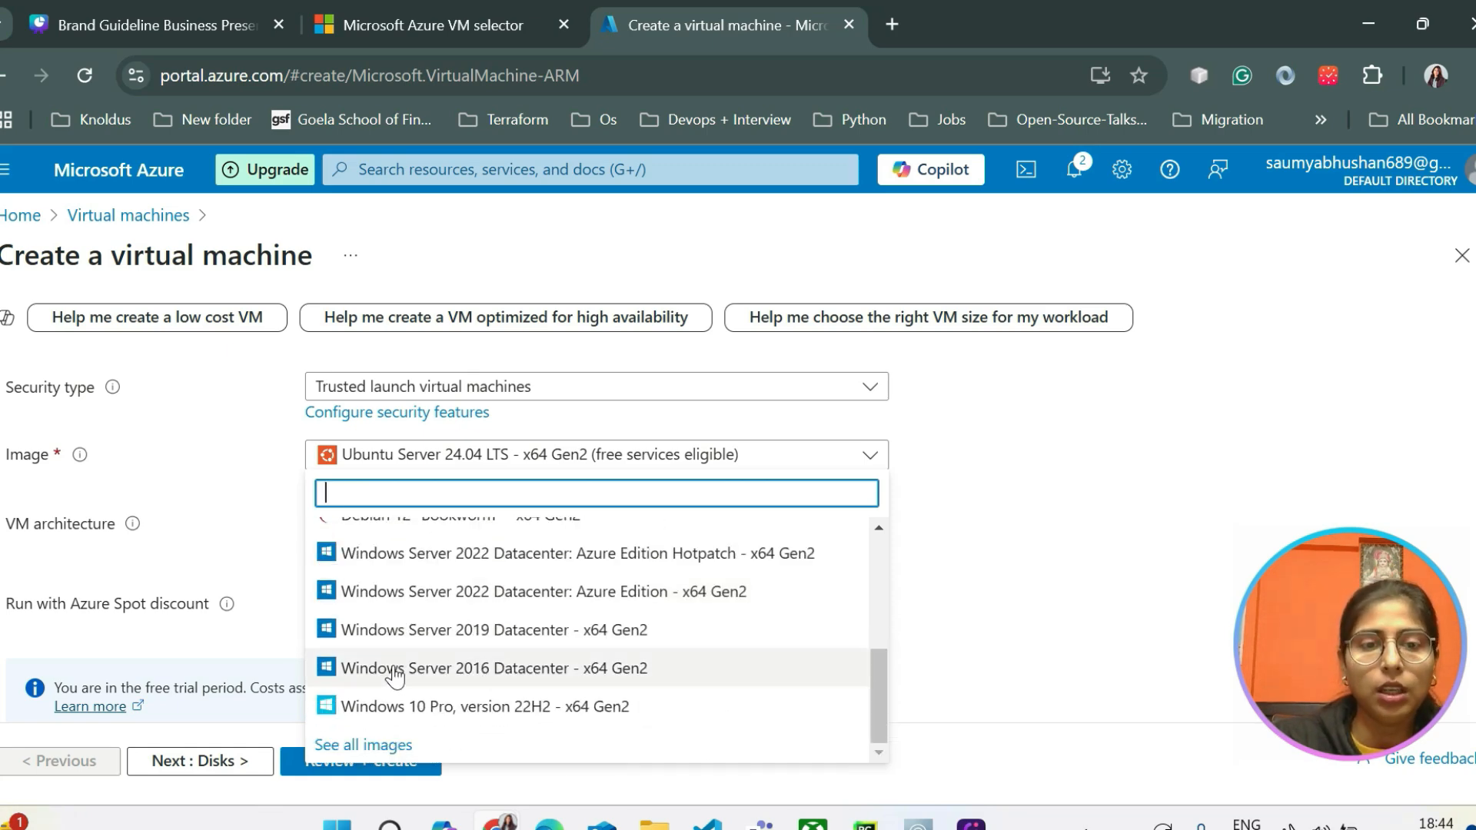
{"action": "scroll", "coordinate": [403, 615], "scroll_direction": "up", "scroll_amount": 7}
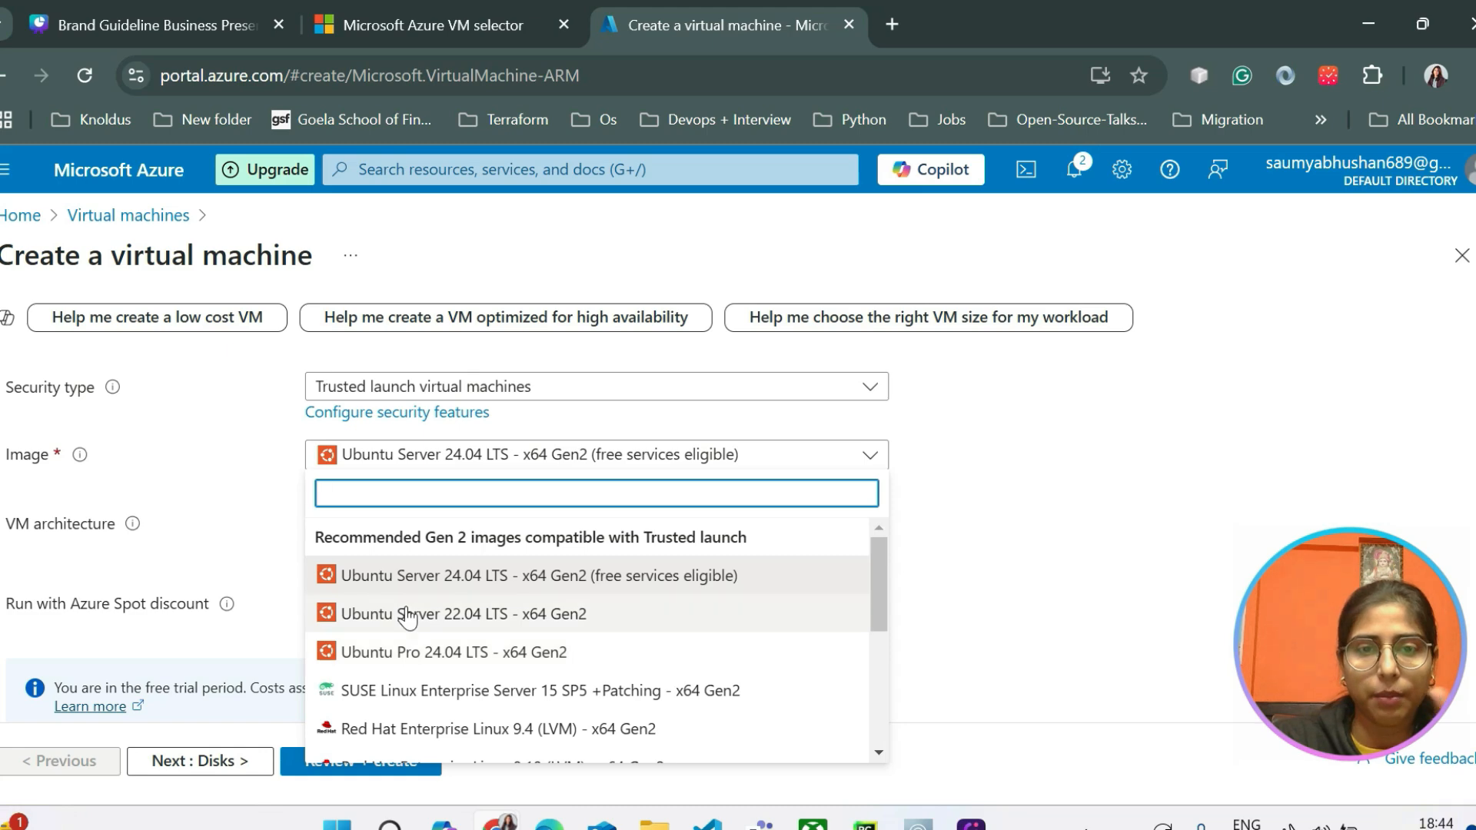
Open the full catalogue of virtual machine images and look over the marketplace offers
{"action": "scroll", "coordinate": [915, 615], "scroll_direction": "down", "scroll_amount": 1}
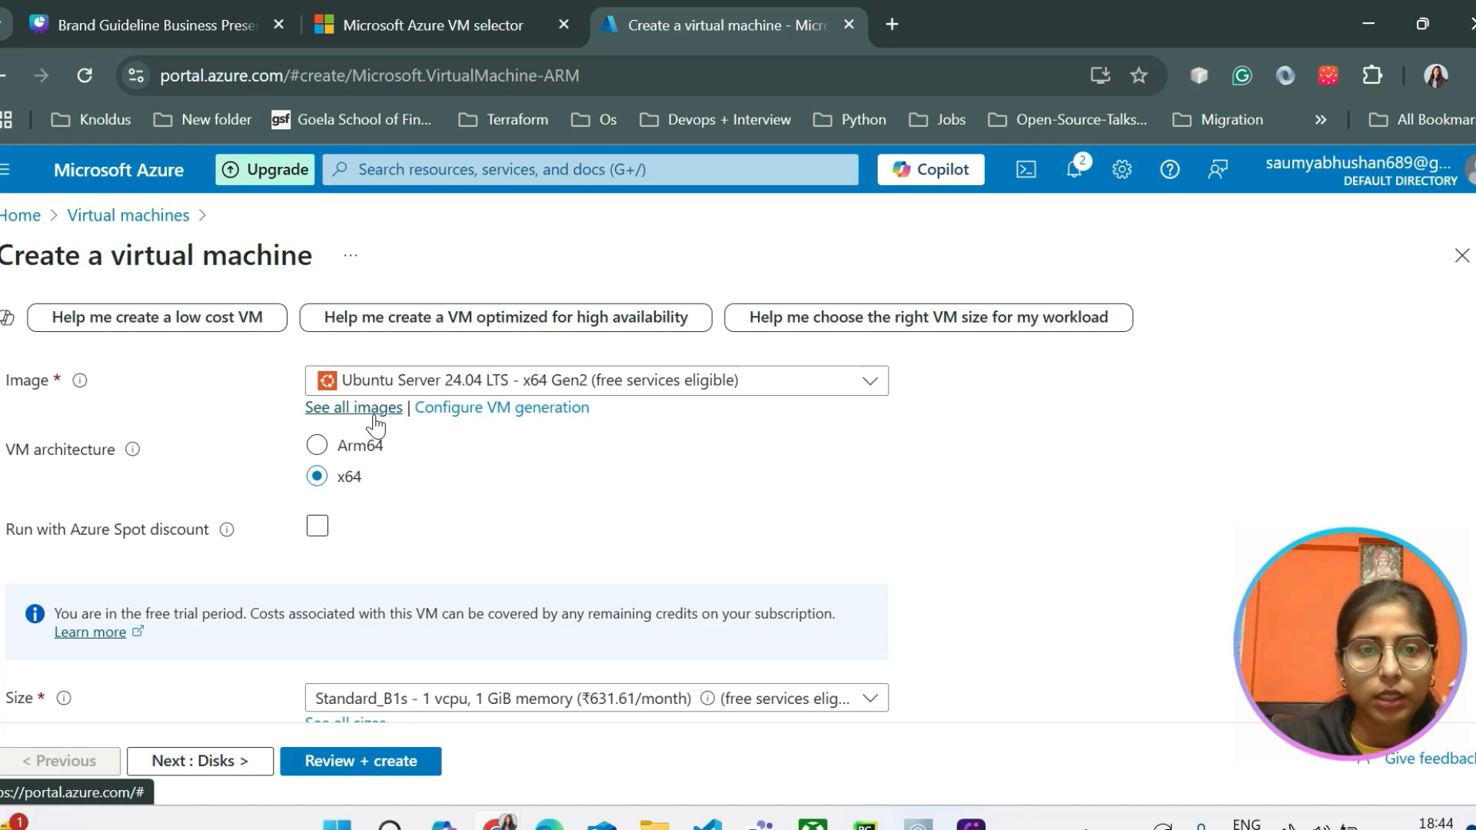
{"action": "left_click", "coordinate": [376, 424]}
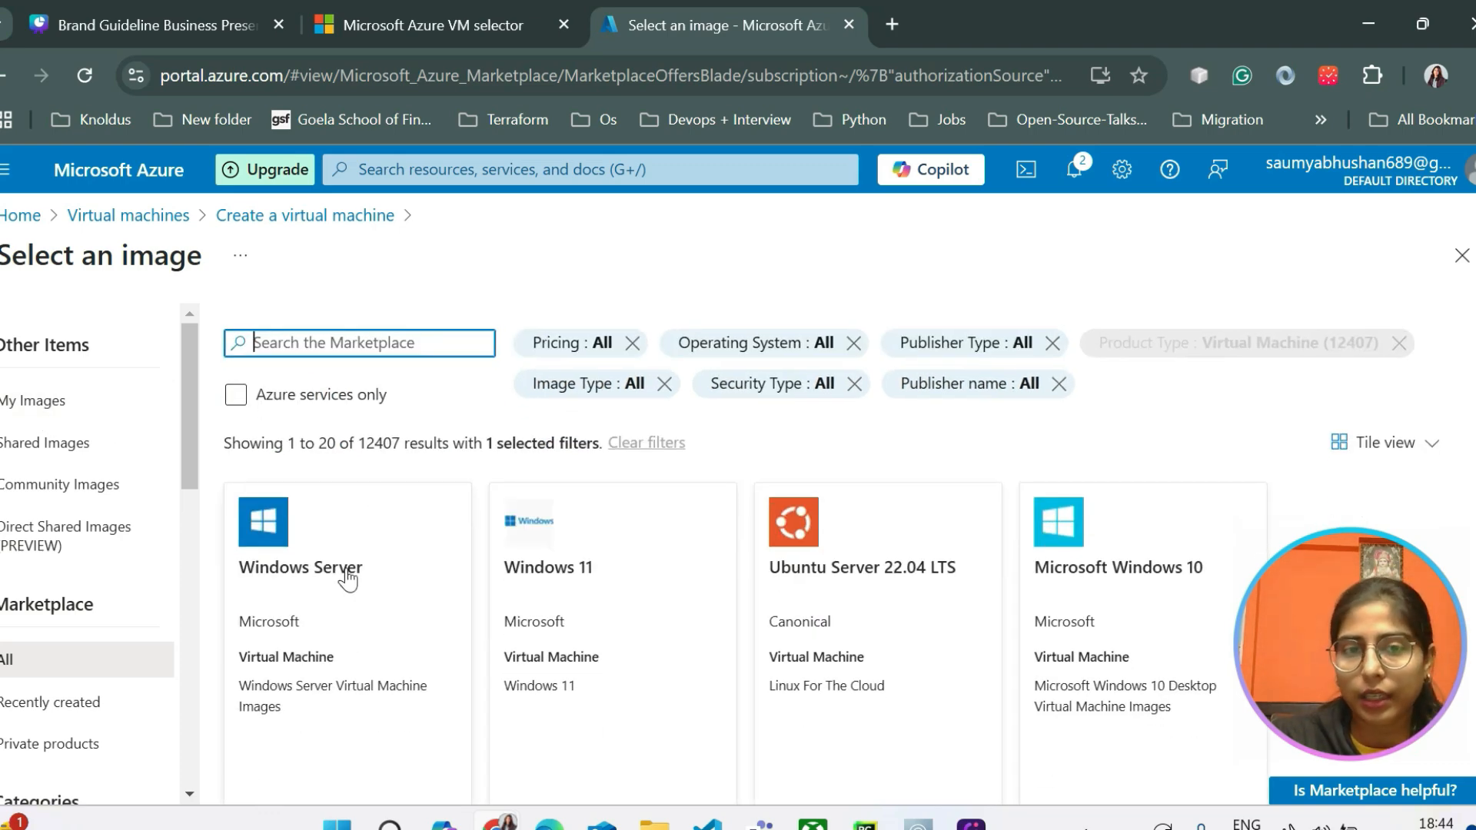
{"action": "scroll", "coordinate": [350, 577], "scroll_direction": "down", "scroll_amount": 1}
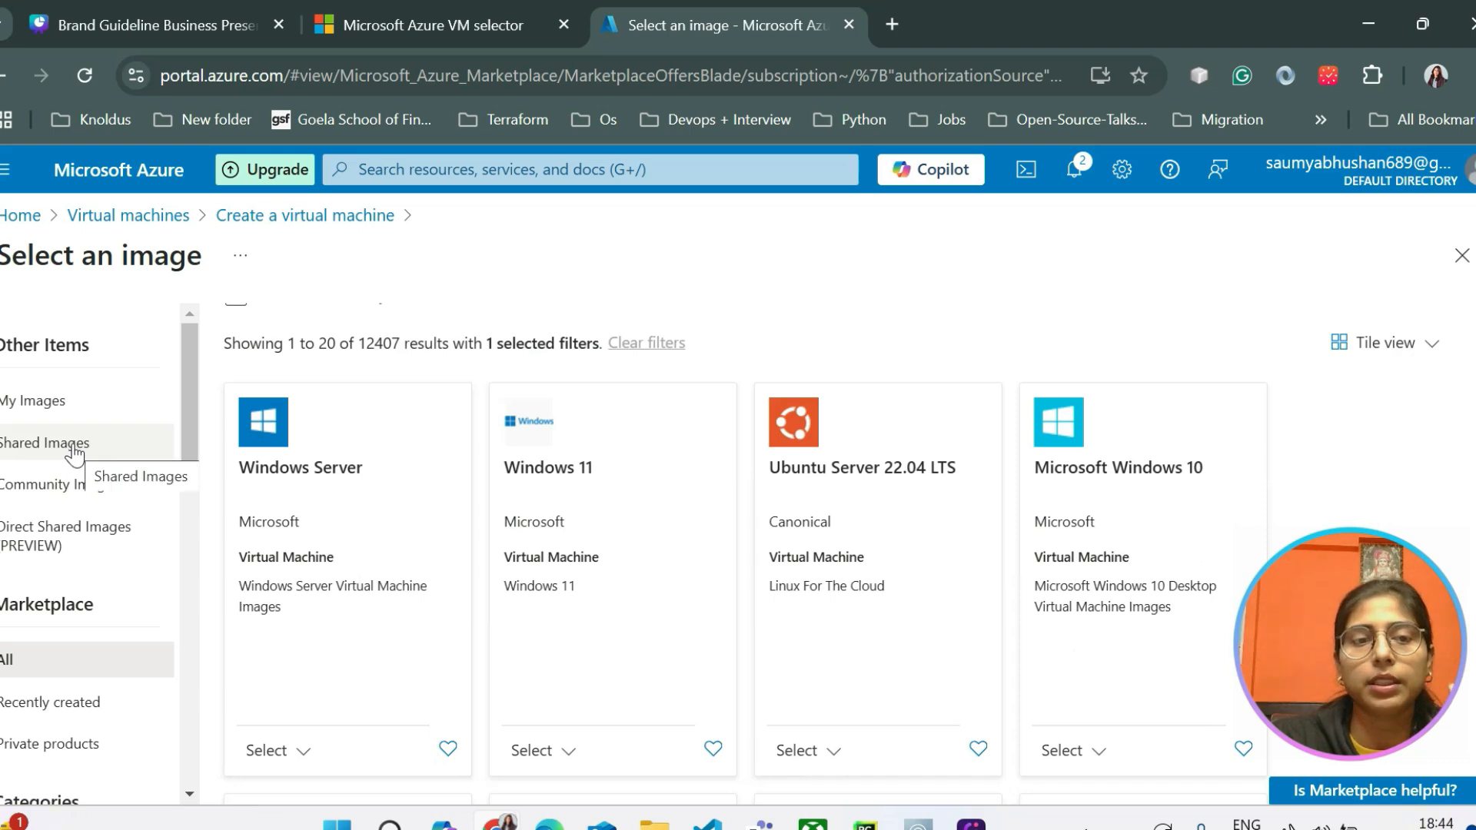
Browse further through the marketplace's Windows, Ubuntu, Red Hat and SQL Server images for the virtual machine
{"action": "scroll", "coordinate": [335, 541], "scroll_direction": "down", "scroll_amount": 1}
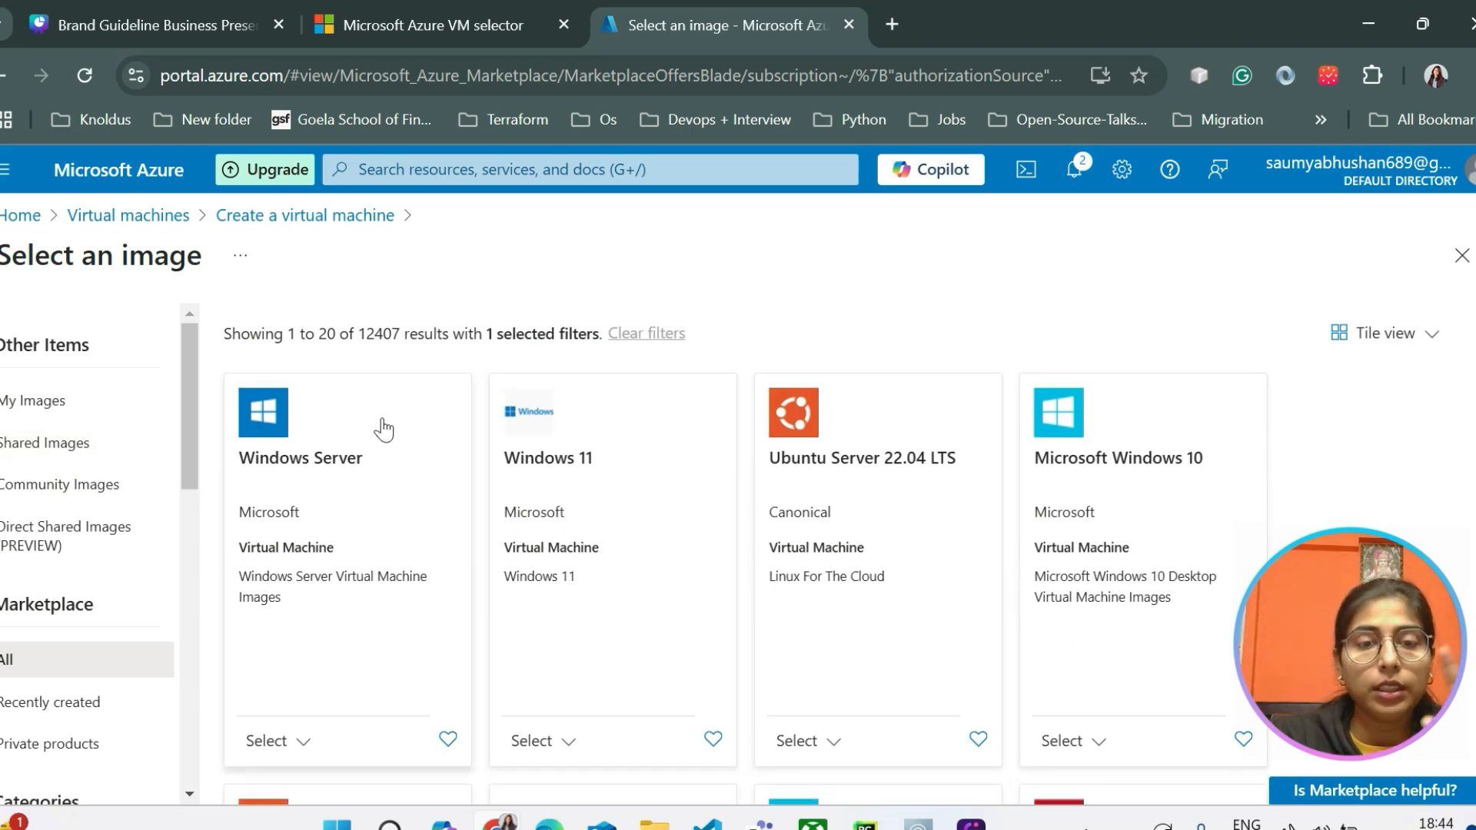
{"action": "scroll", "coordinate": [927, 465], "scroll_direction": "down", "scroll_amount": 4}
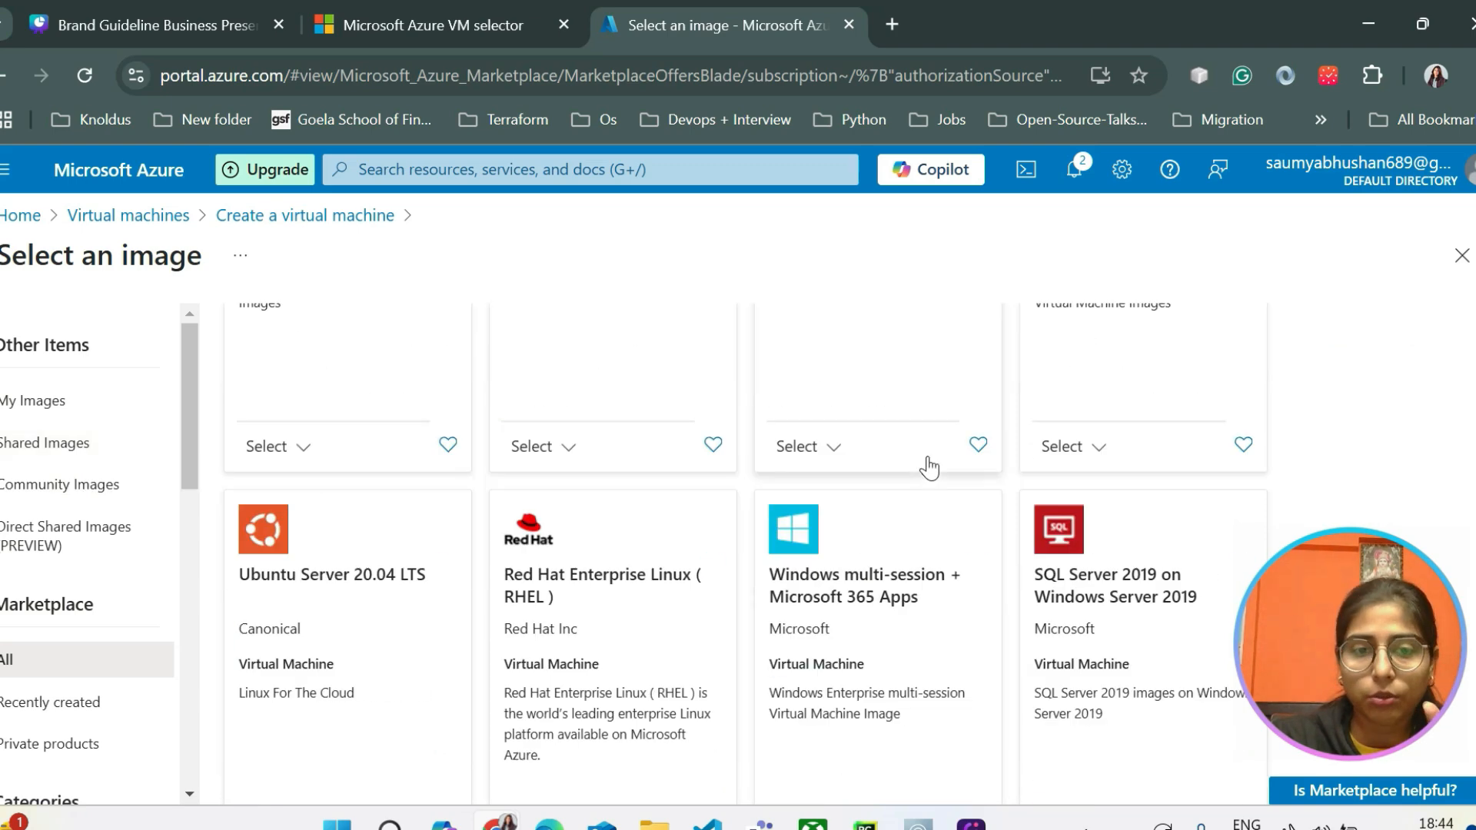
{"action": "scroll", "coordinate": [943, 511], "scroll_direction": "down", "scroll_amount": 4}
{"action": "scroll", "coordinate": [1157, 379], "scroll_direction": "up", "scroll_amount": 2}
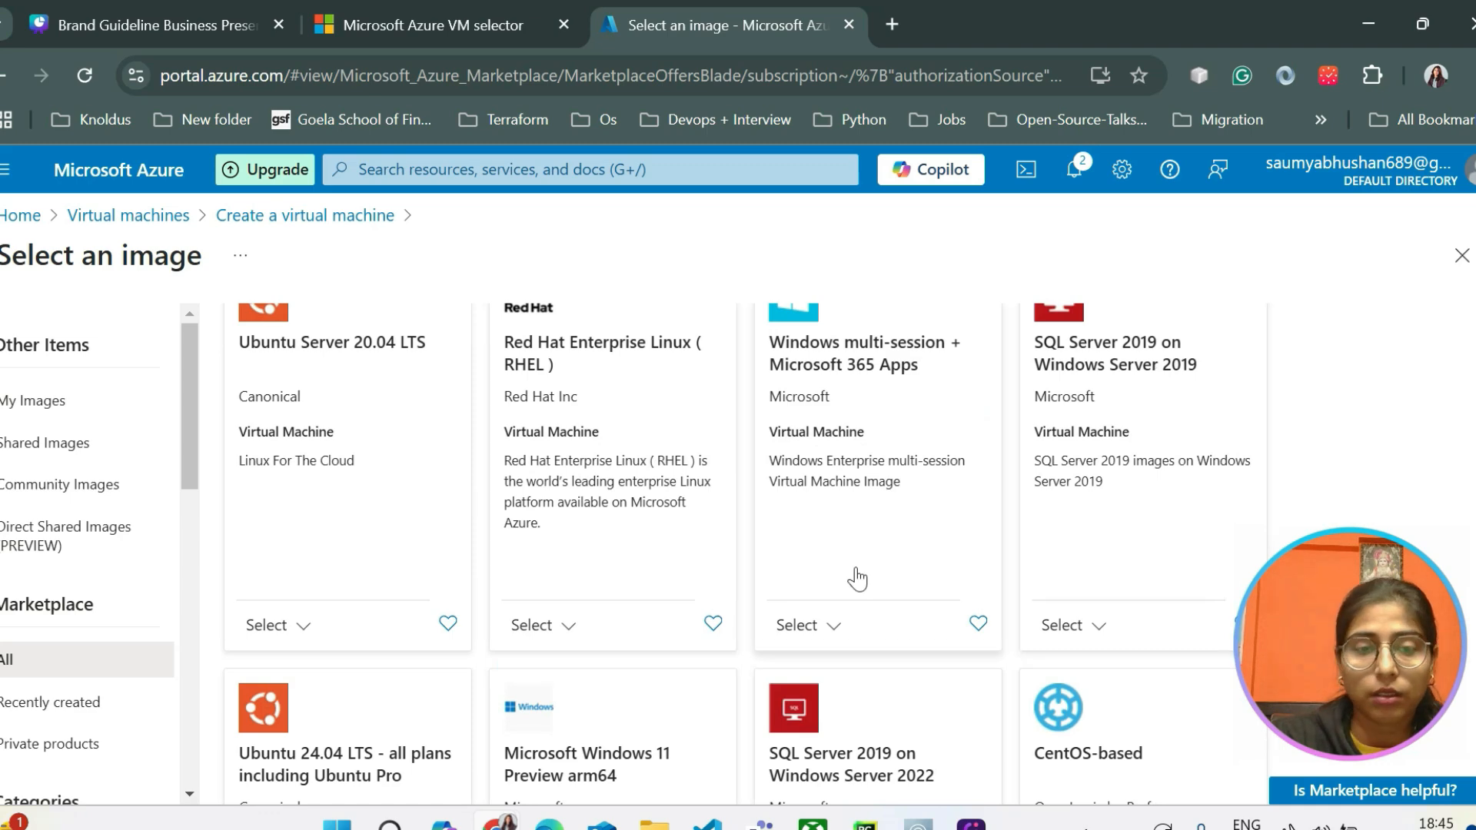
{"action": "scroll", "coordinate": [851, 577], "scroll_direction": "down", "scroll_amount": 3}
{"action": "scroll", "coordinate": [857, 576], "scroll_direction": "down", "scroll_amount": 10}
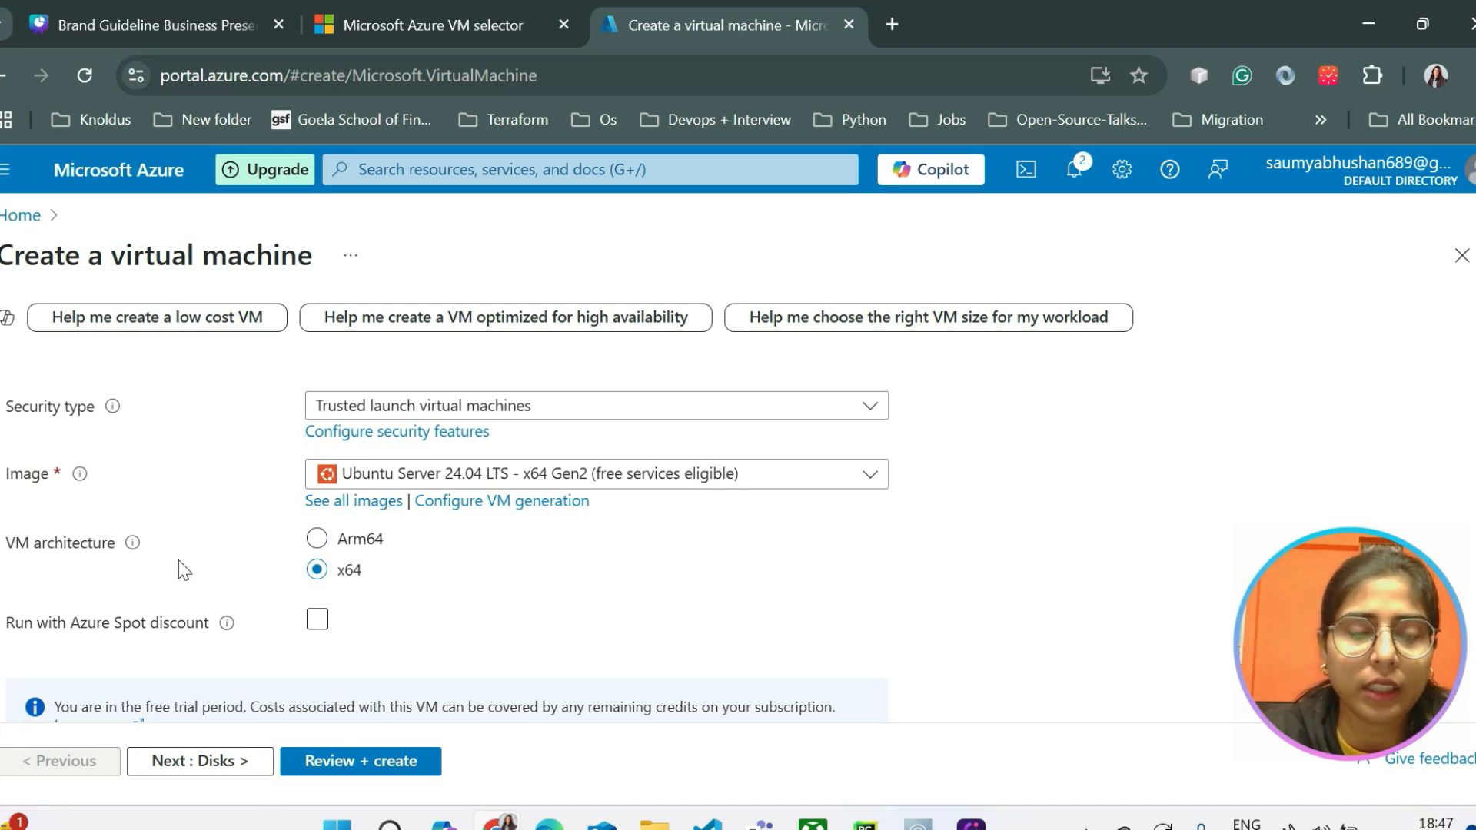
Examine the VM architecture choices and the option to run with Azure Spot discount
{"action": "scroll", "coordinate": [184, 569], "scroll_direction": "down", "scroll_amount": 2}
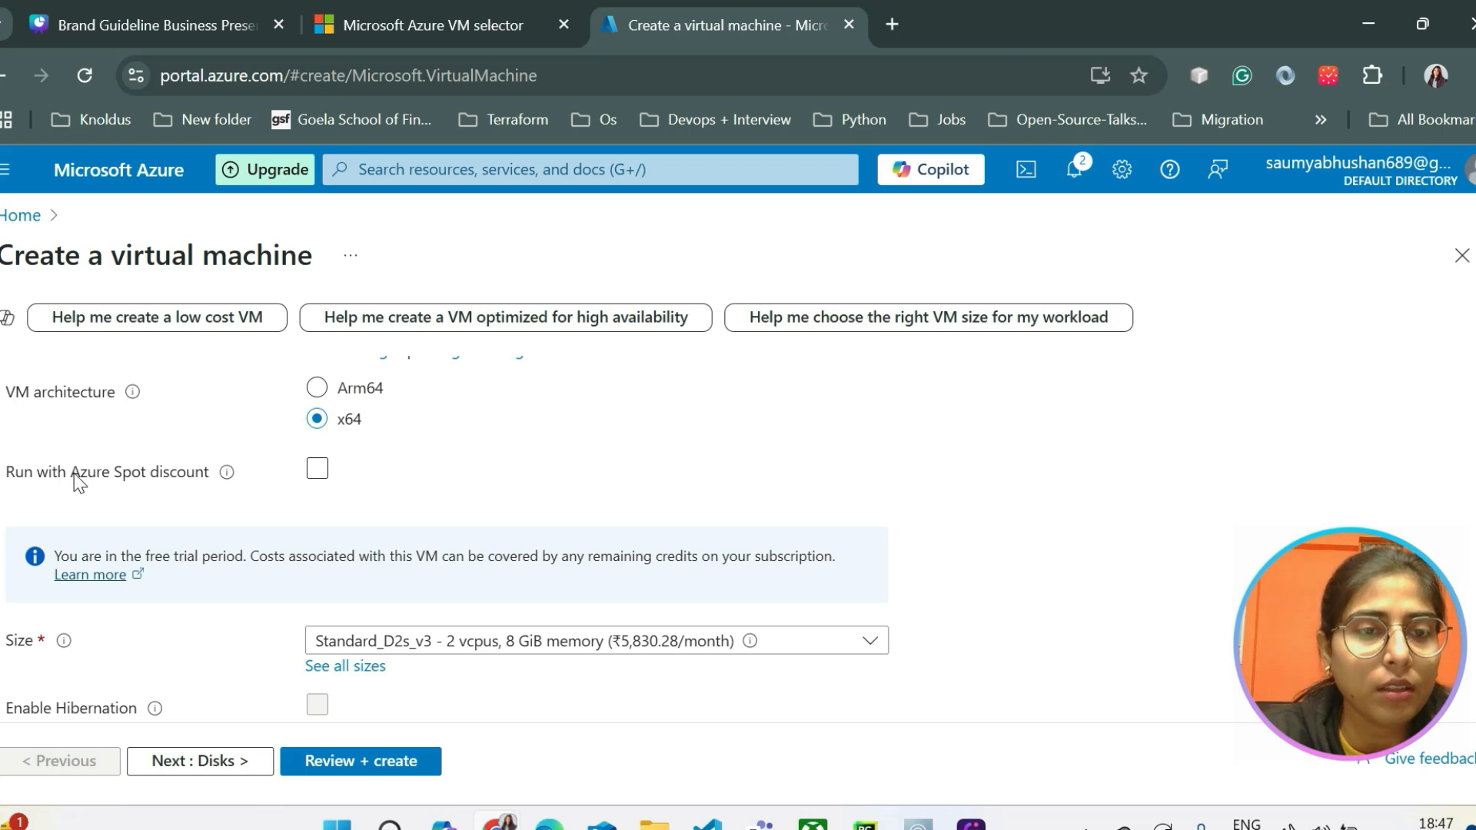
{"action": "left_click", "coordinate": [316, 468]}
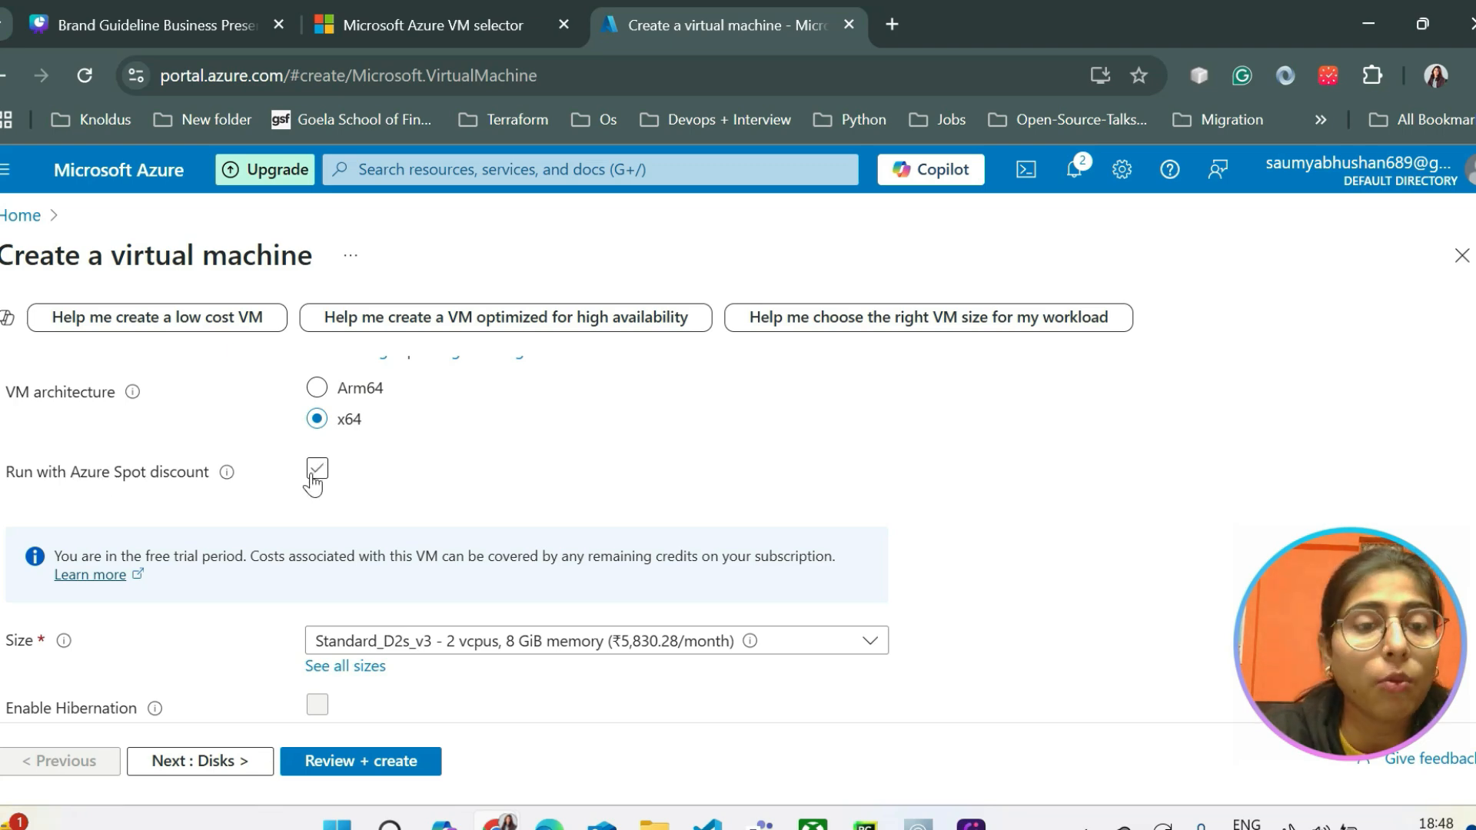
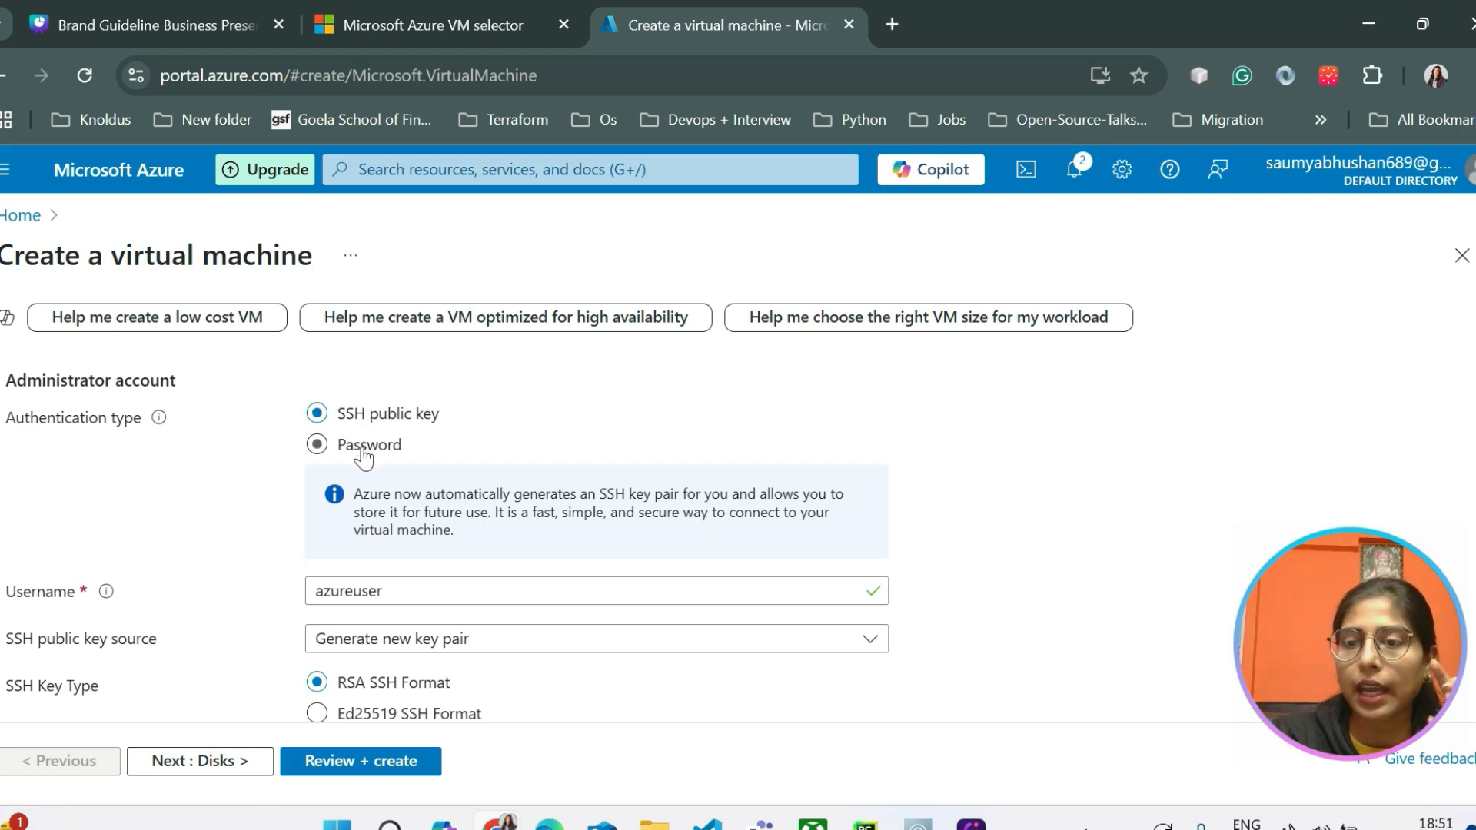
Try Password as the administrator account's authentication type and switch back to SSH public key
{"action": "left_click", "coordinate": [318, 447]}
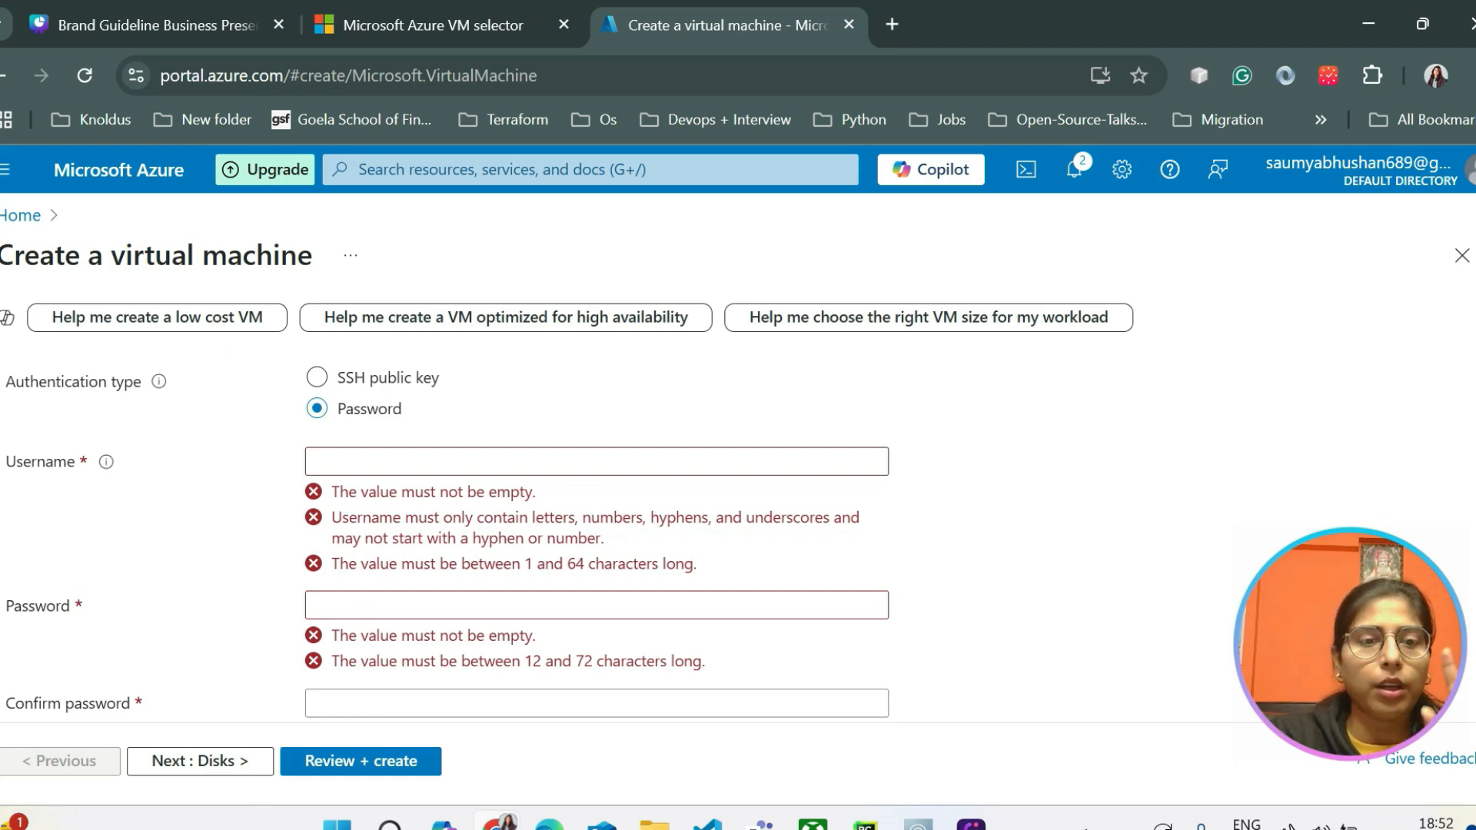
{"action": "scroll", "coordinate": [600, 539], "scroll_direction": "down", "scroll_amount": 1}
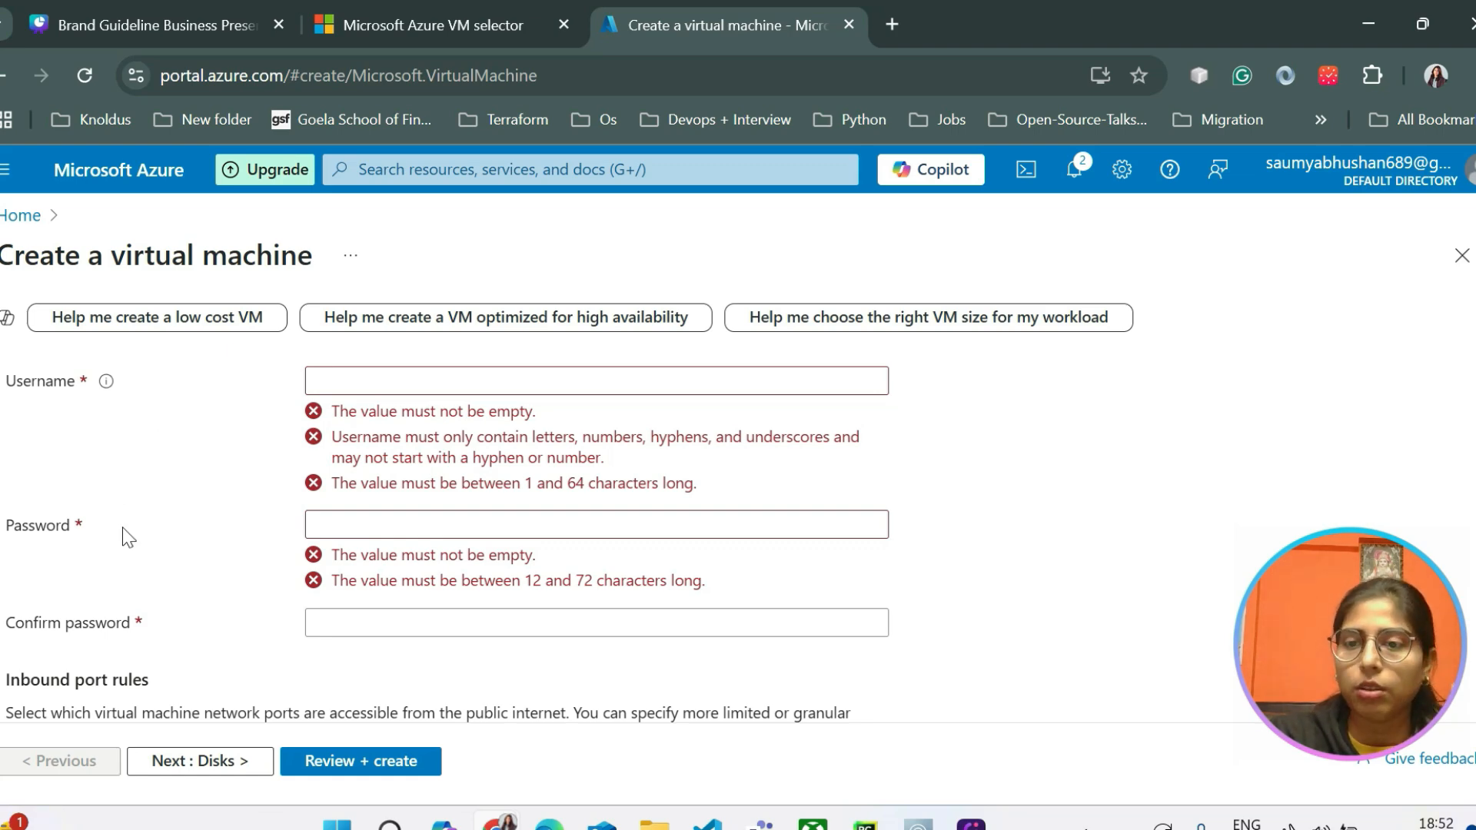
{"action": "scroll", "coordinate": [123, 531], "scroll_direction": "up", "scroll_amount": 2}
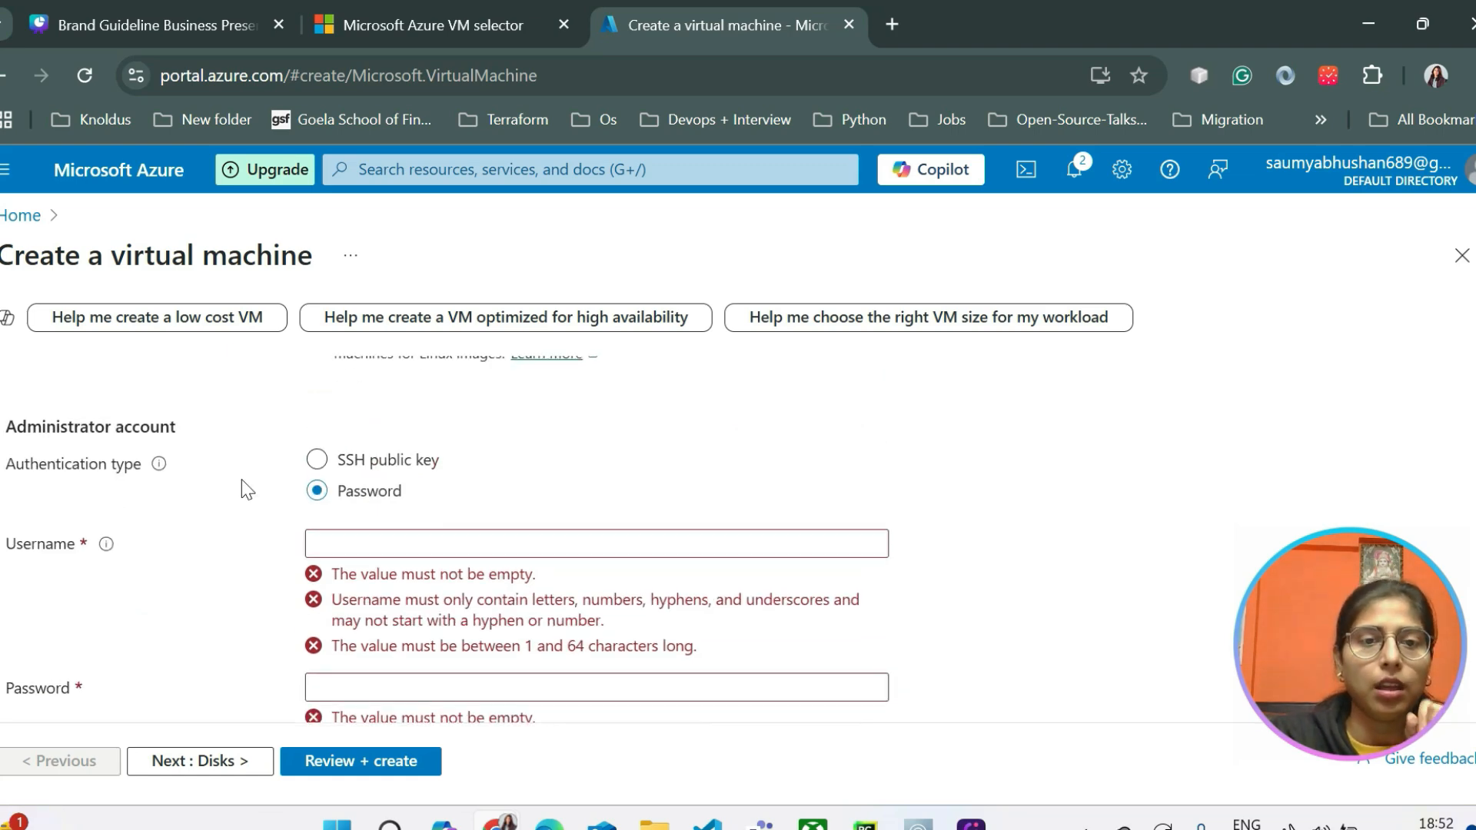
{"action": "left_click", "coordinate": [332, 461]}
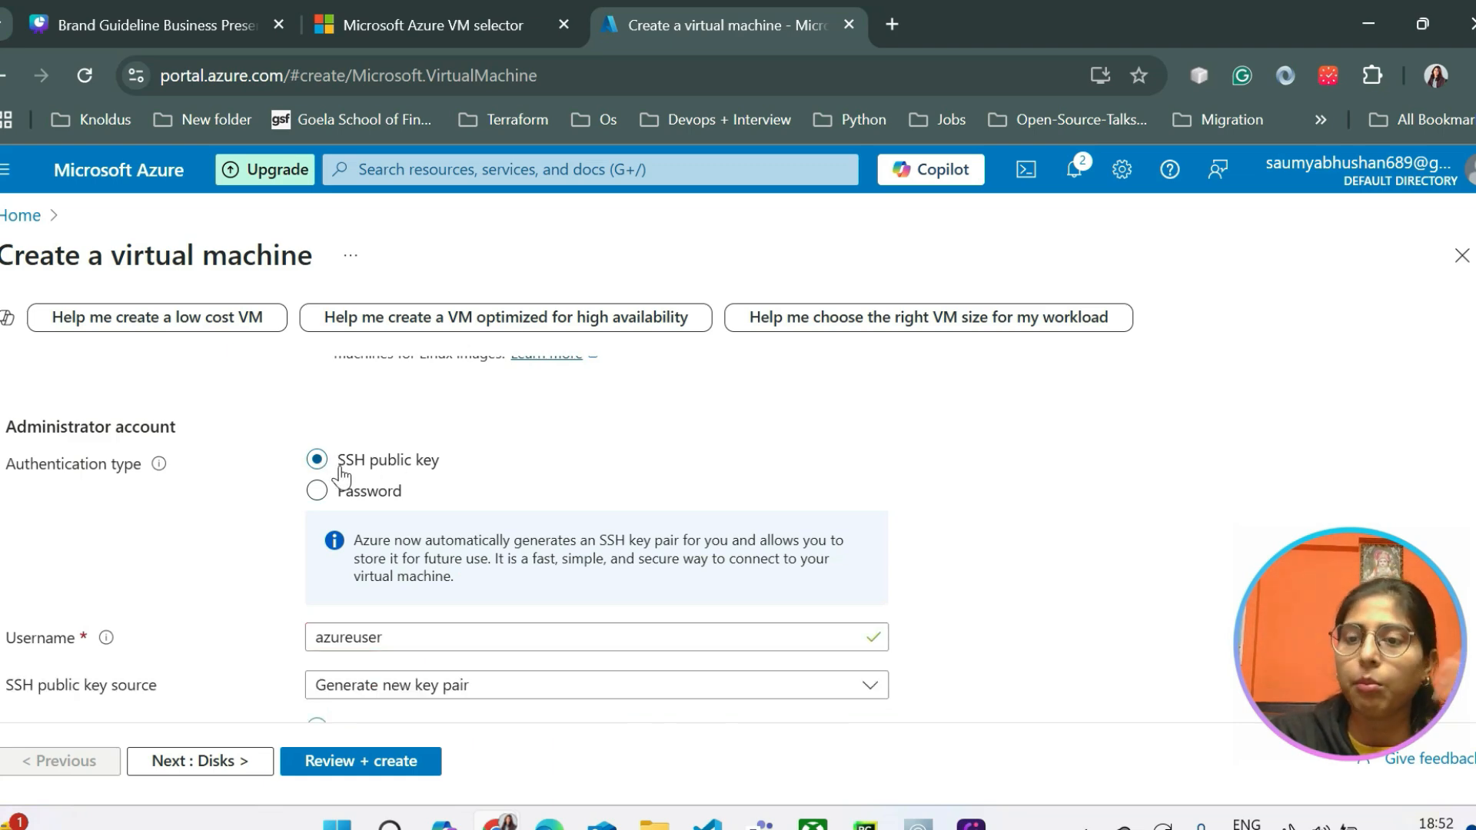
Choose Generate new key pair as the SSH public key source for the administrator account
{"action": "scroll", "coordinate": [486, 492], "scroll_direction": "down", "scroll_amount": 1}
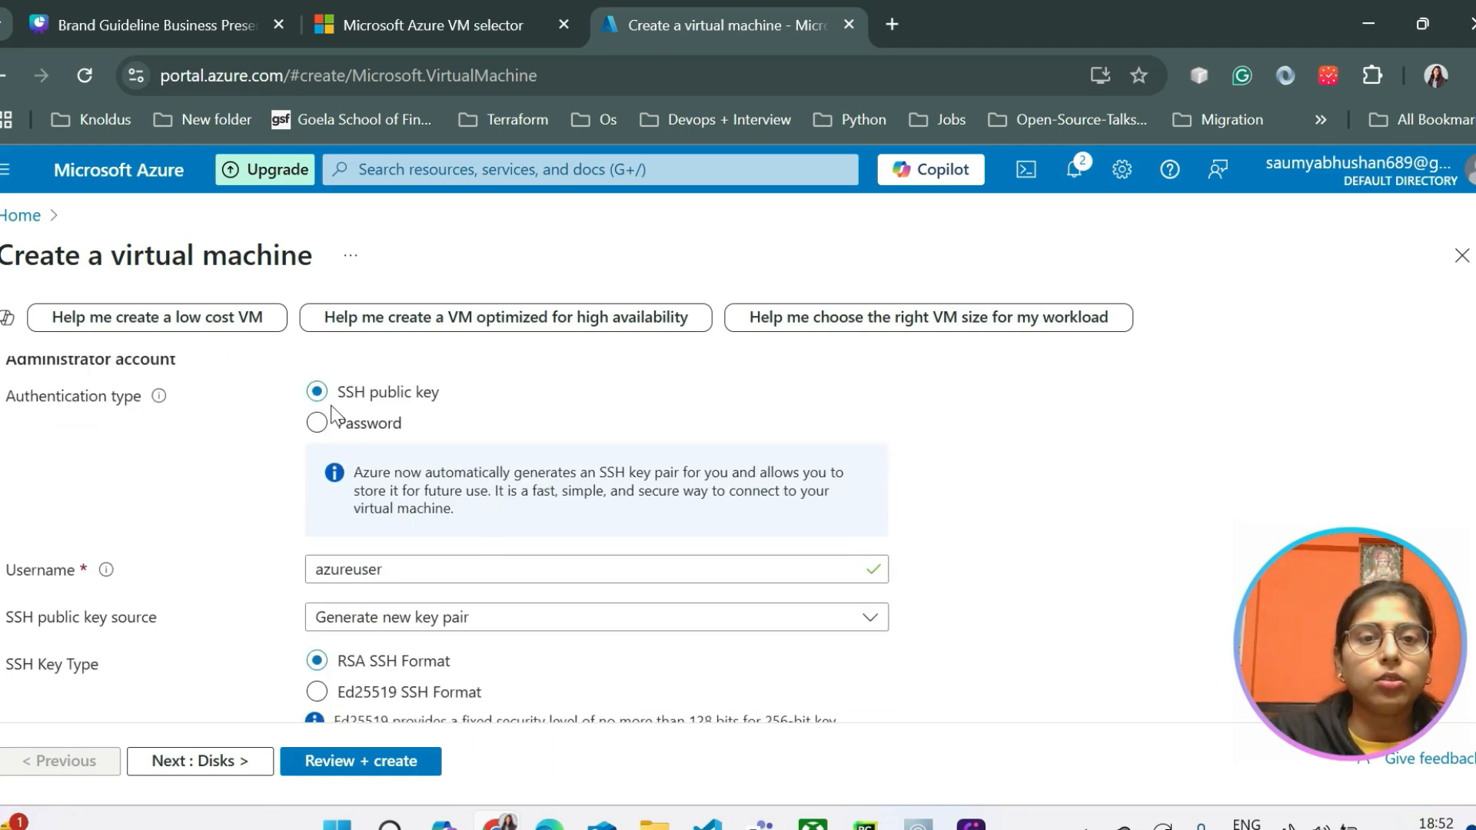
{"action": "scroll", "coordinate": [492, 477], "scroll_direction": "down", "scroll_amount": 2}
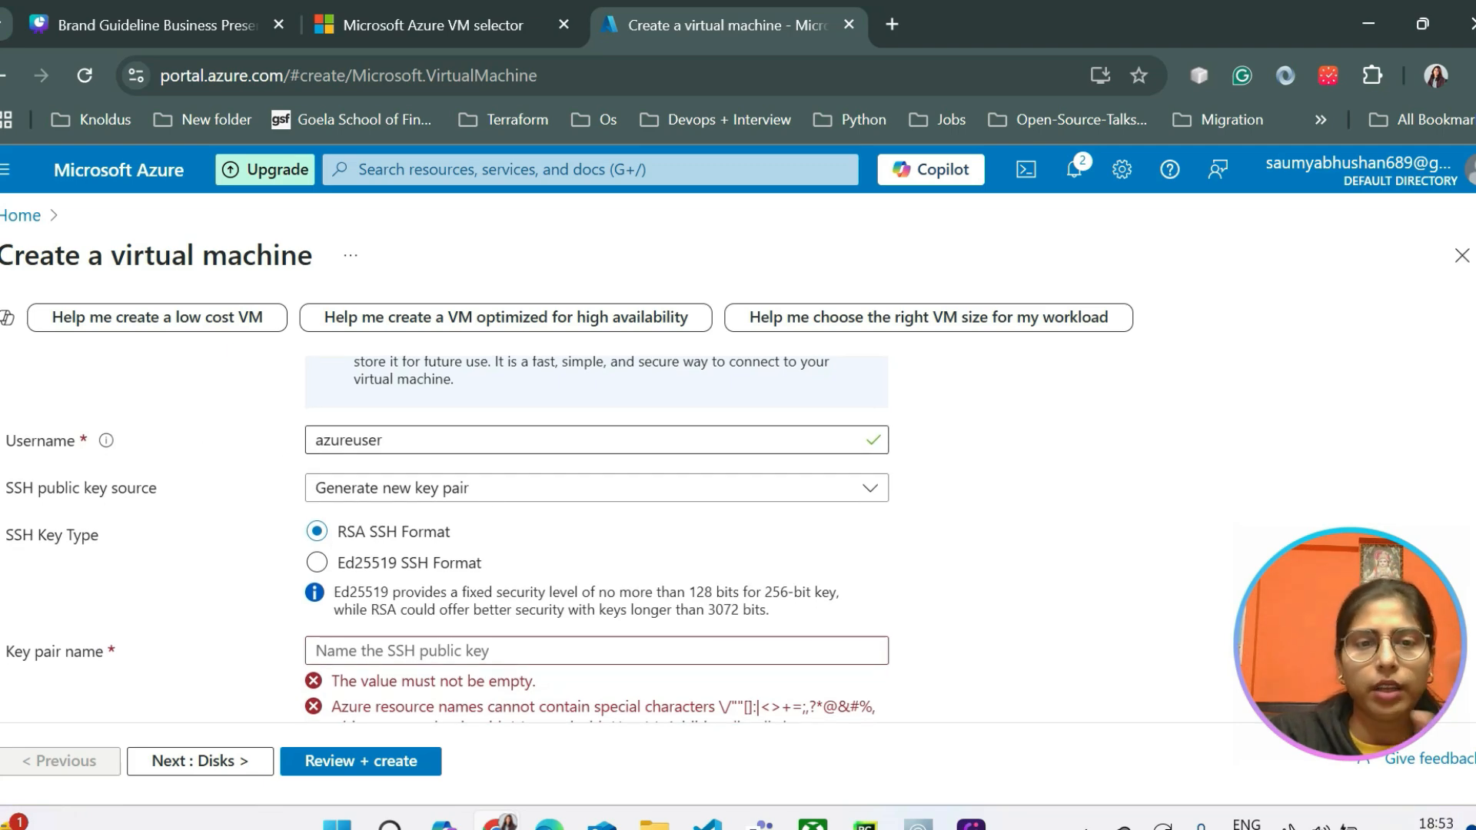
{"action": "scroll", "coordinate": [407, 473], "scroll_direction": "down", "scroll_amount": 2}
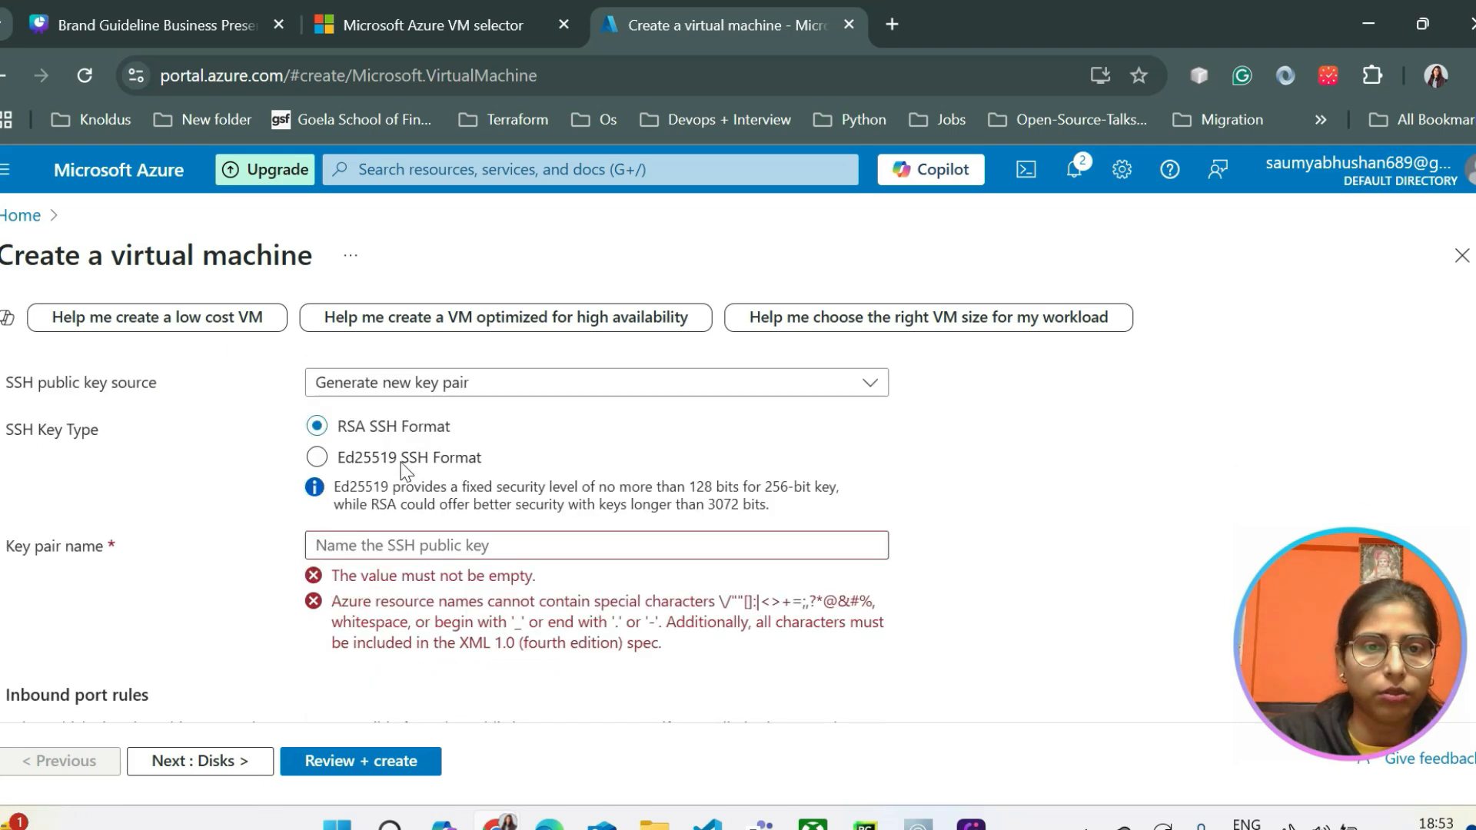
{"action": "left_click", "coordinate": [327, 377]}
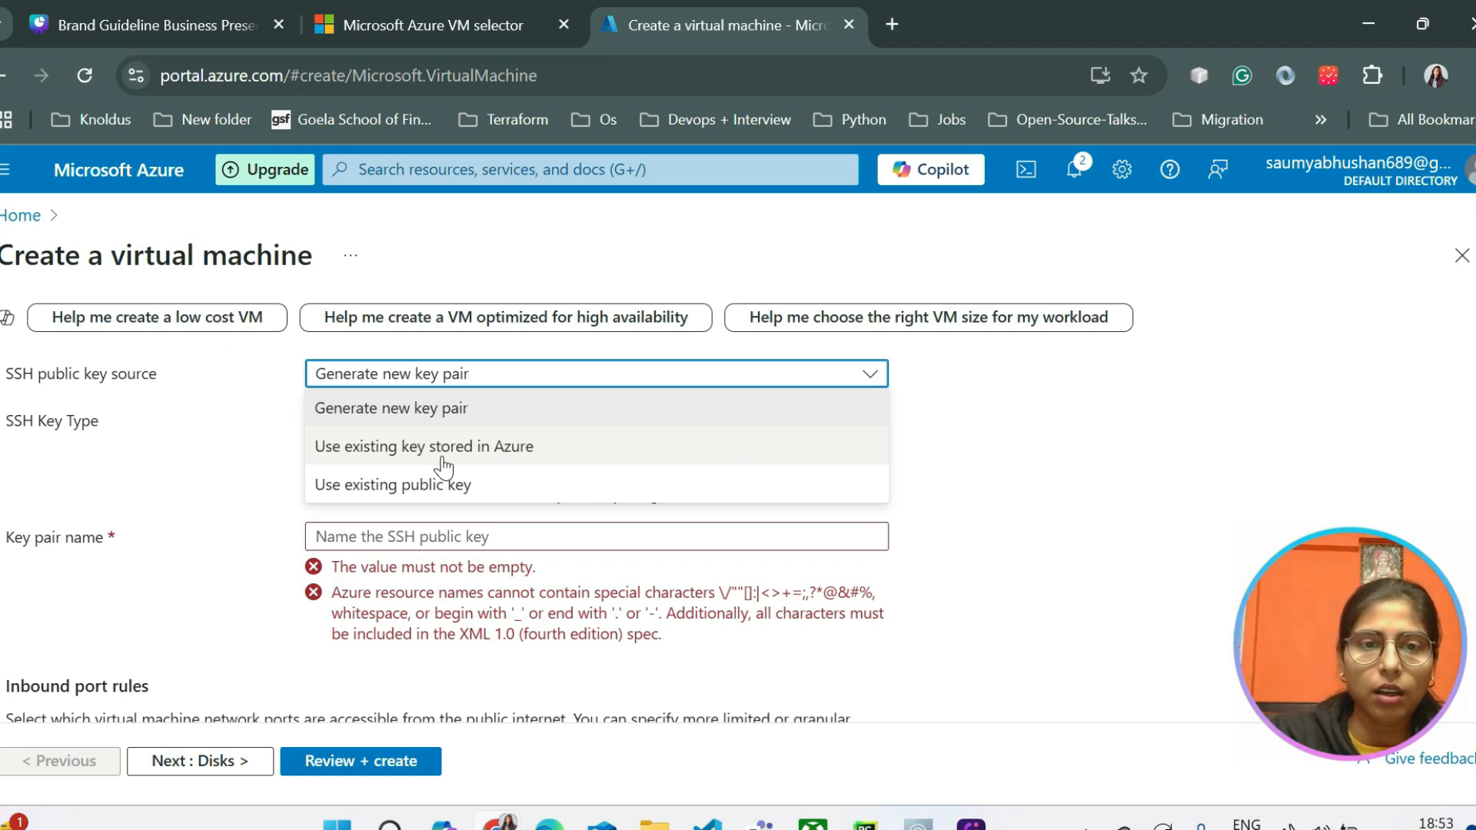
{"action": "left_click", "coordinate": [426, 404]}
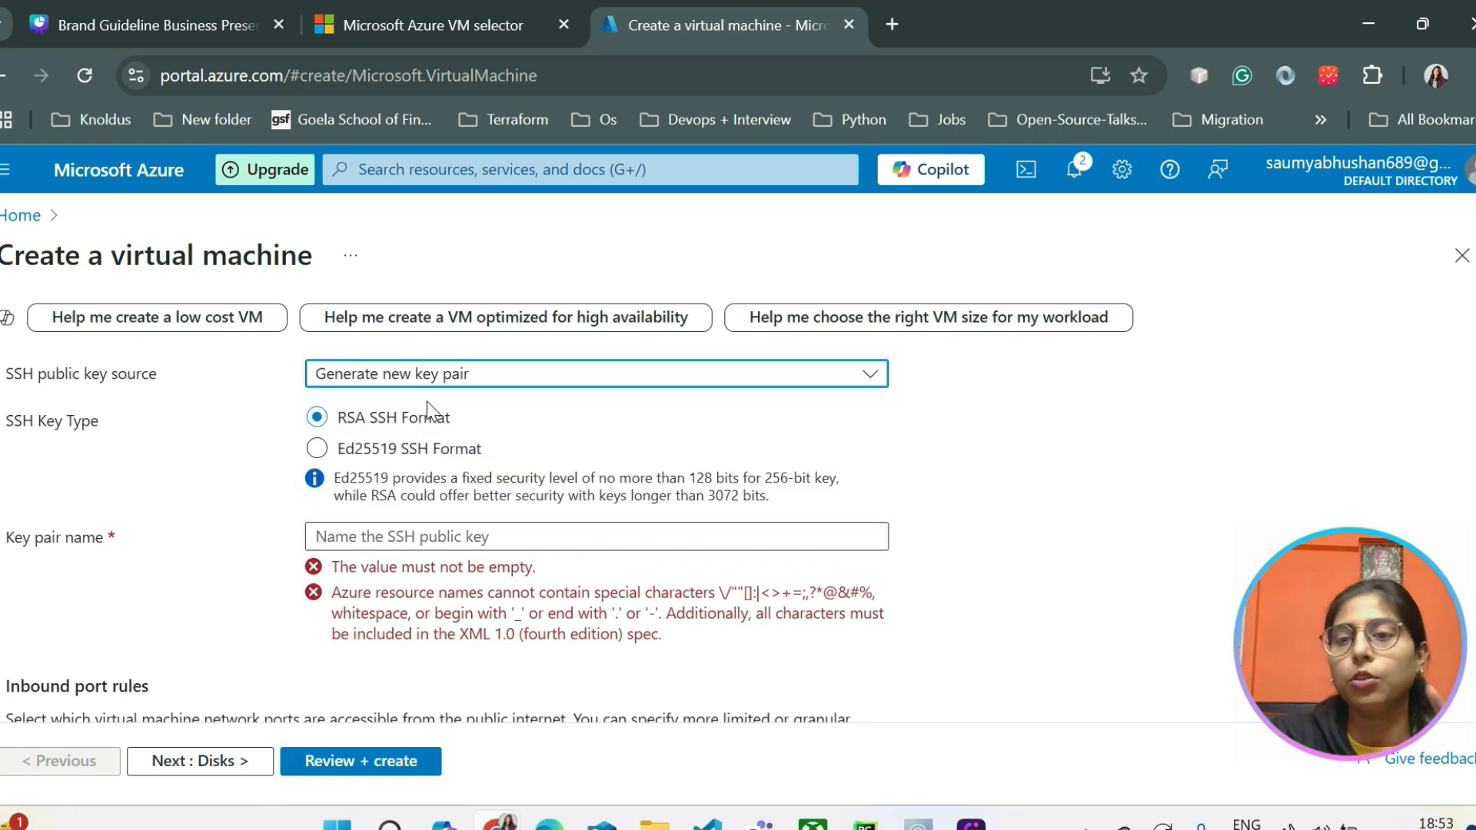
Name the new SSH key pair devops-webserver_key
{"action": "scroll", "coordinate": [510, 497], "scroll_direction": "down", "scroll_amount": 1}
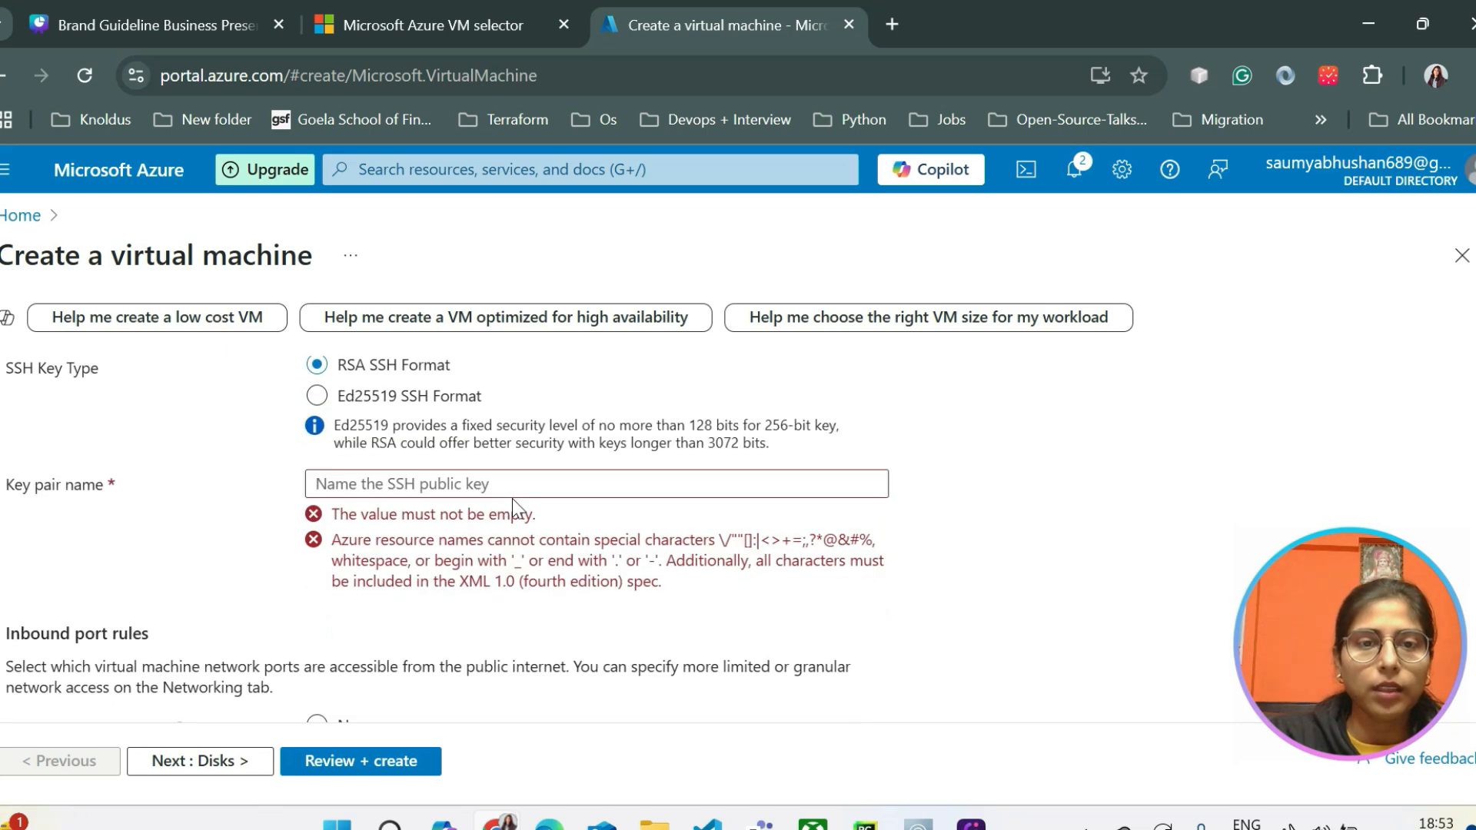
{"action": "scroll", "coordinate": [370, 389], "scroll_direction": "up", "scroll_amount": 1}
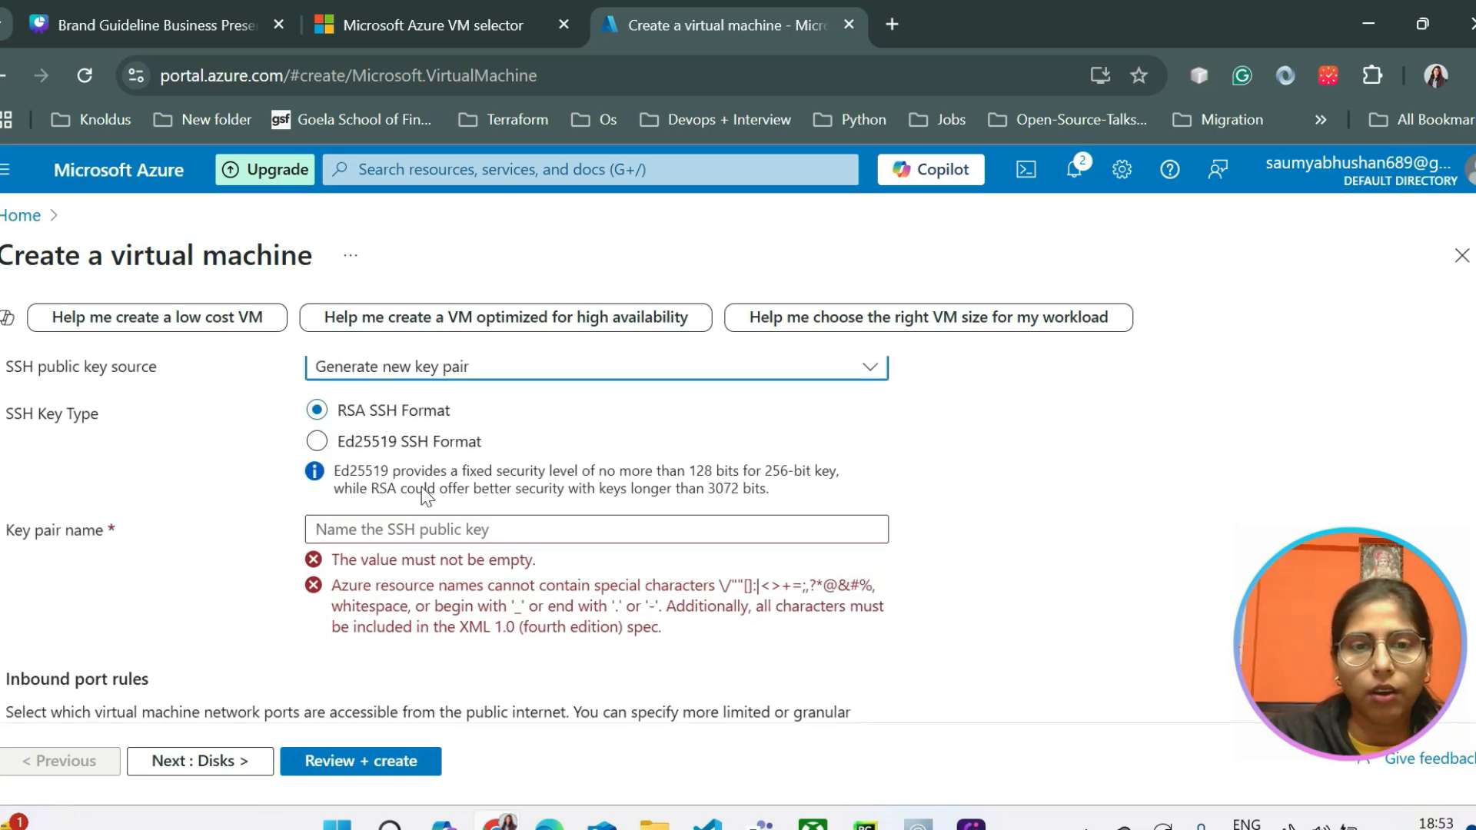
{"action": "scroll", "coordinate": [396, 458], "scroll_direction": "down", "scroll_amount": 2}
{"action": "left_click", "coordinate": [396, 427]}
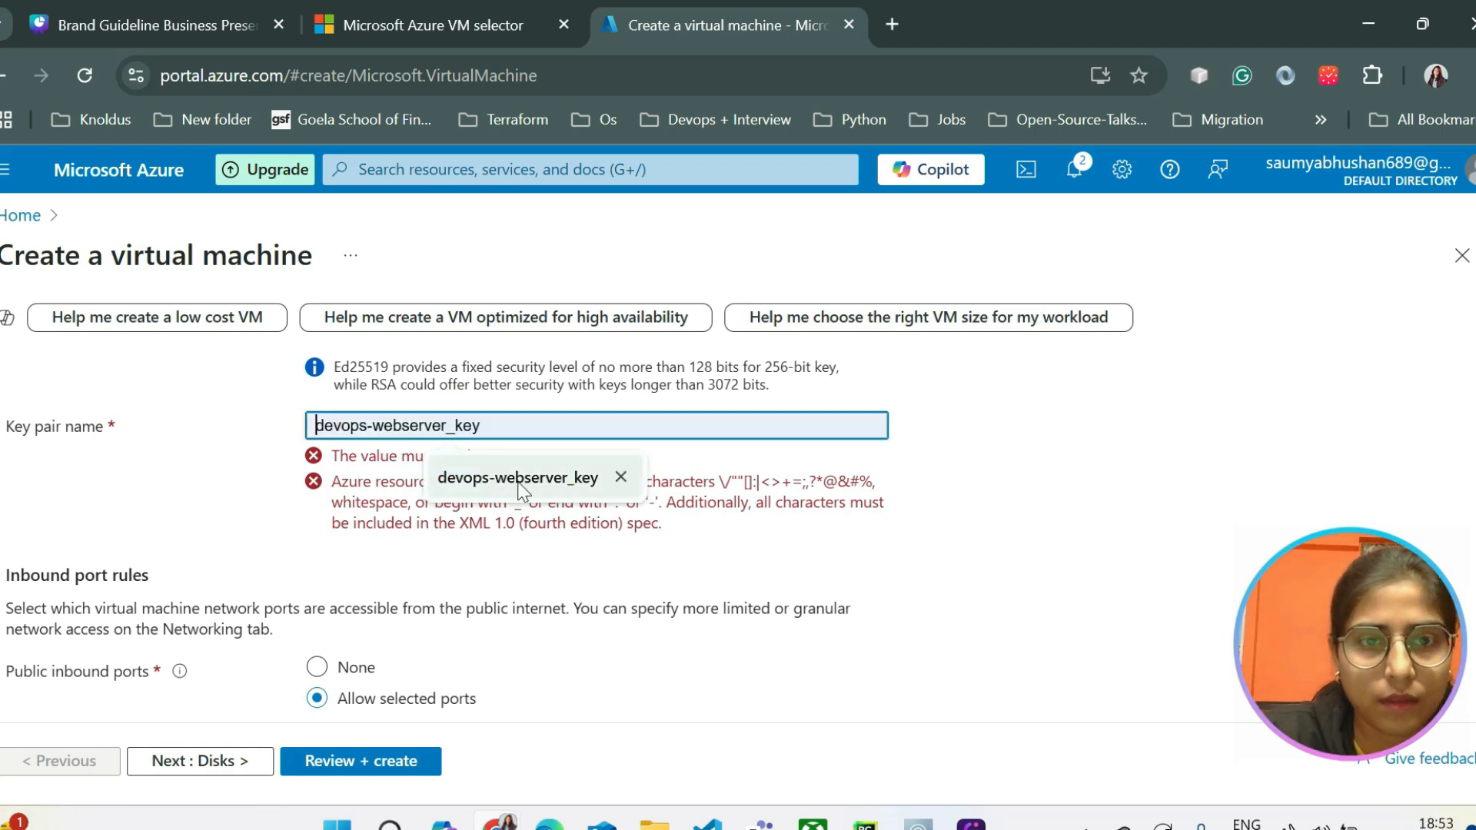
{"action": "left_click", "coordinate": [517, 479]}
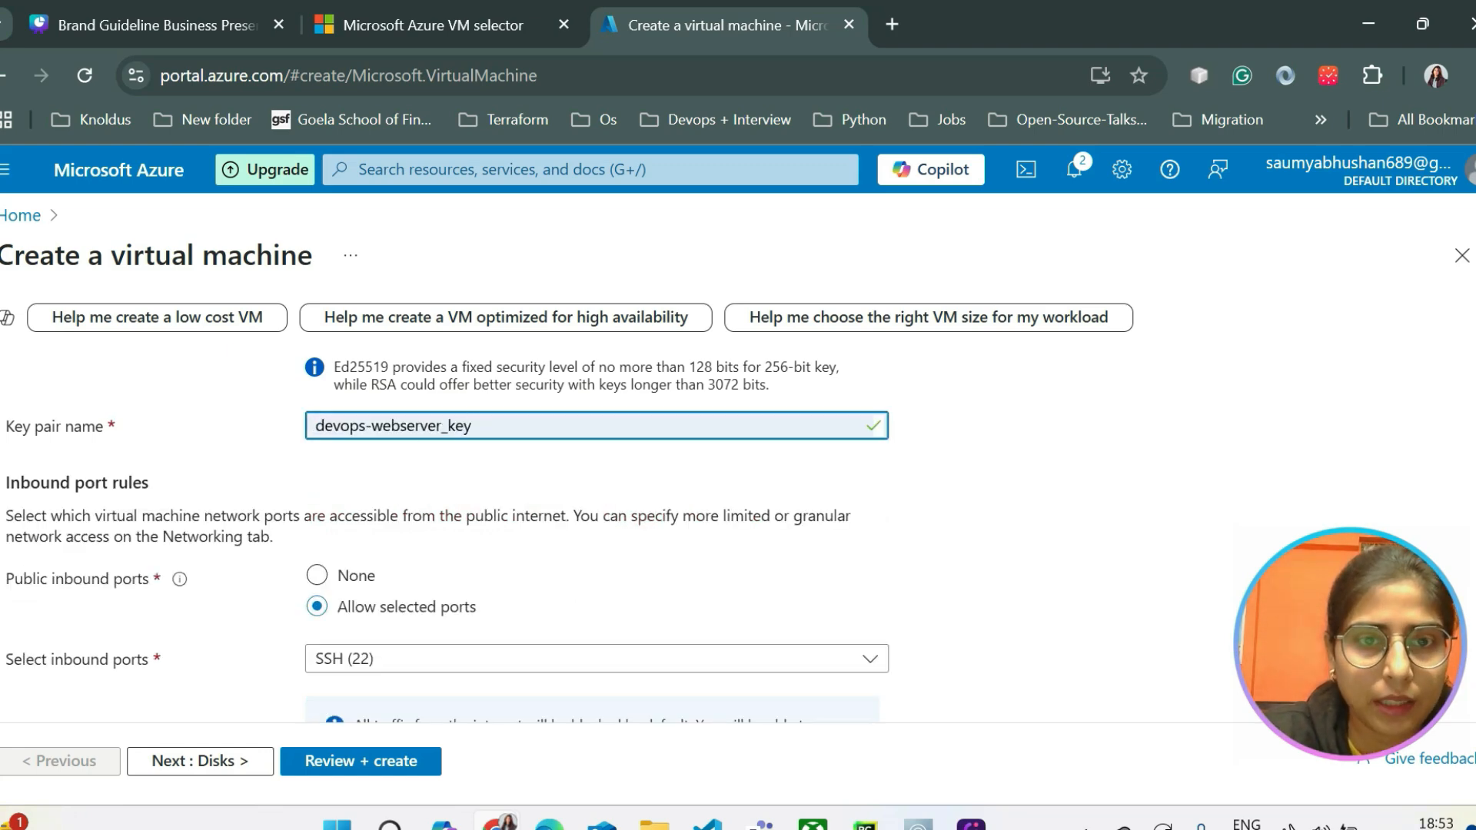
Allow HTTP (80) and HTTPS (443) as public inbound ports in addition to SSH (22)
{"action": "scroll", "coordinate": [448, 425], "scroll_direction": "down", "scroll_amount": 1}
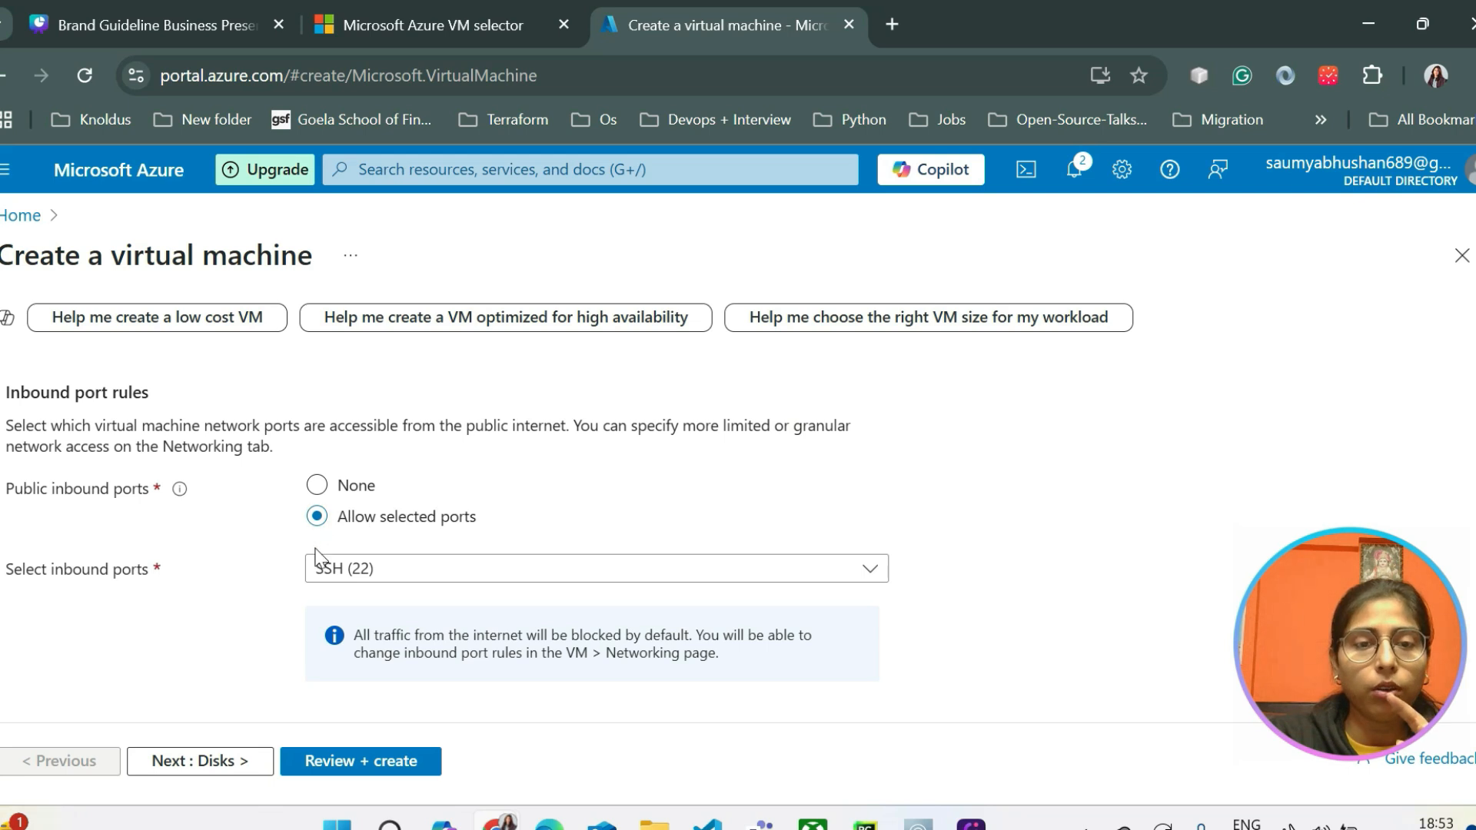
{"action": "left_click", "coordinate": [345, 570]}
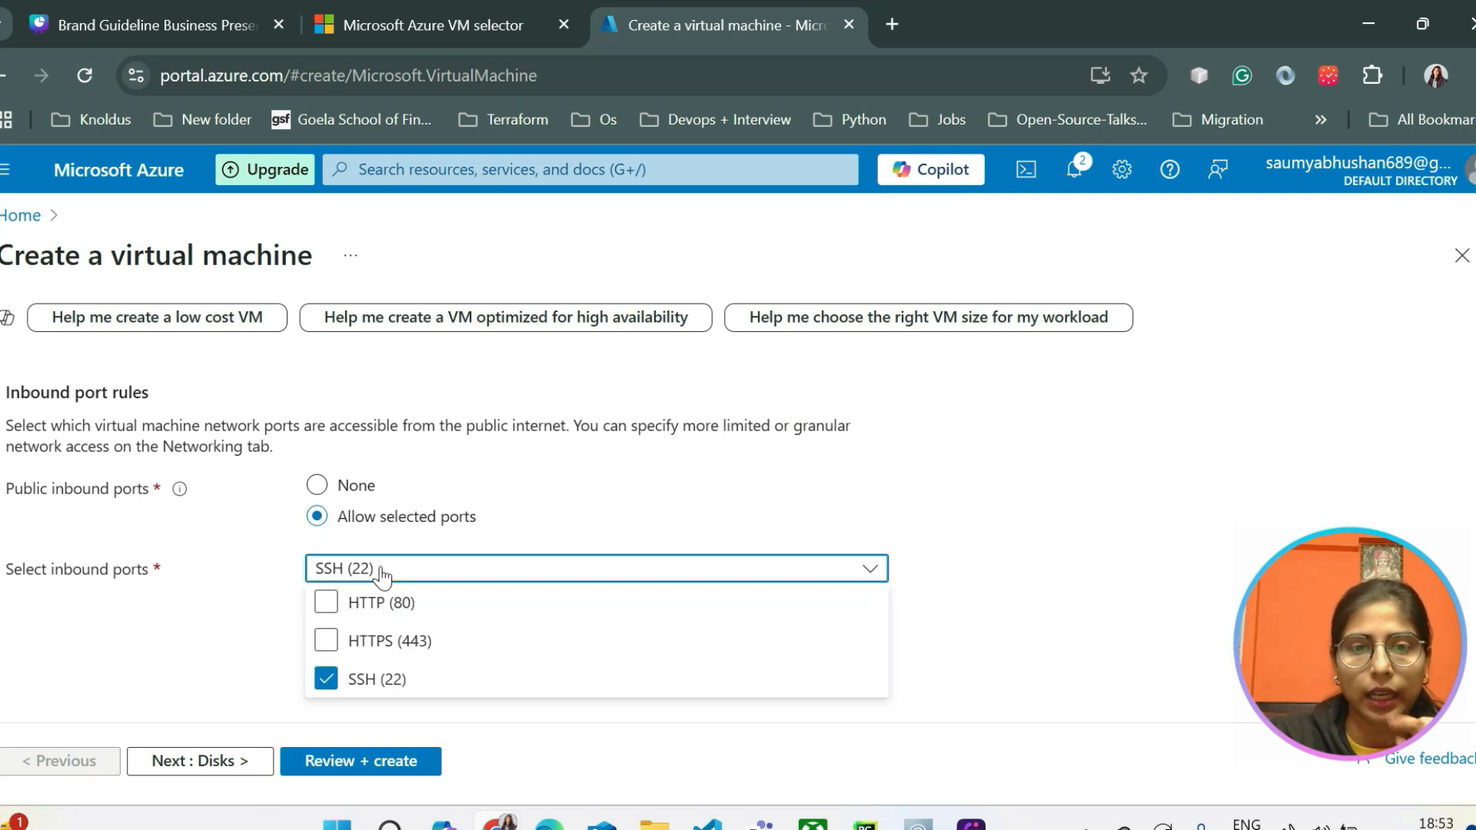
{"action": "left_click", "coordinate": [327, 604]}
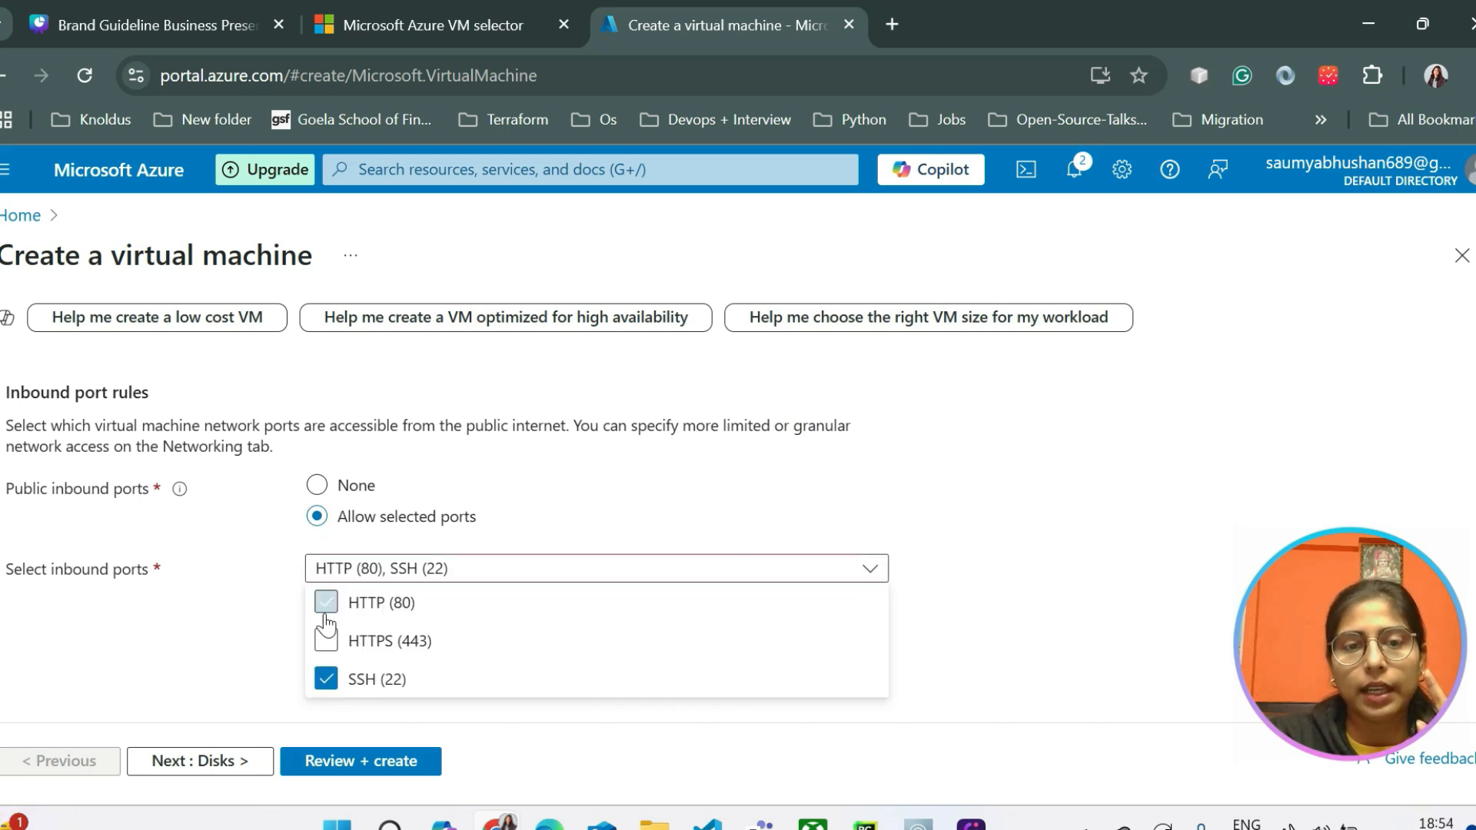
{"action": "left_click", "coordinate": [325, 650]}
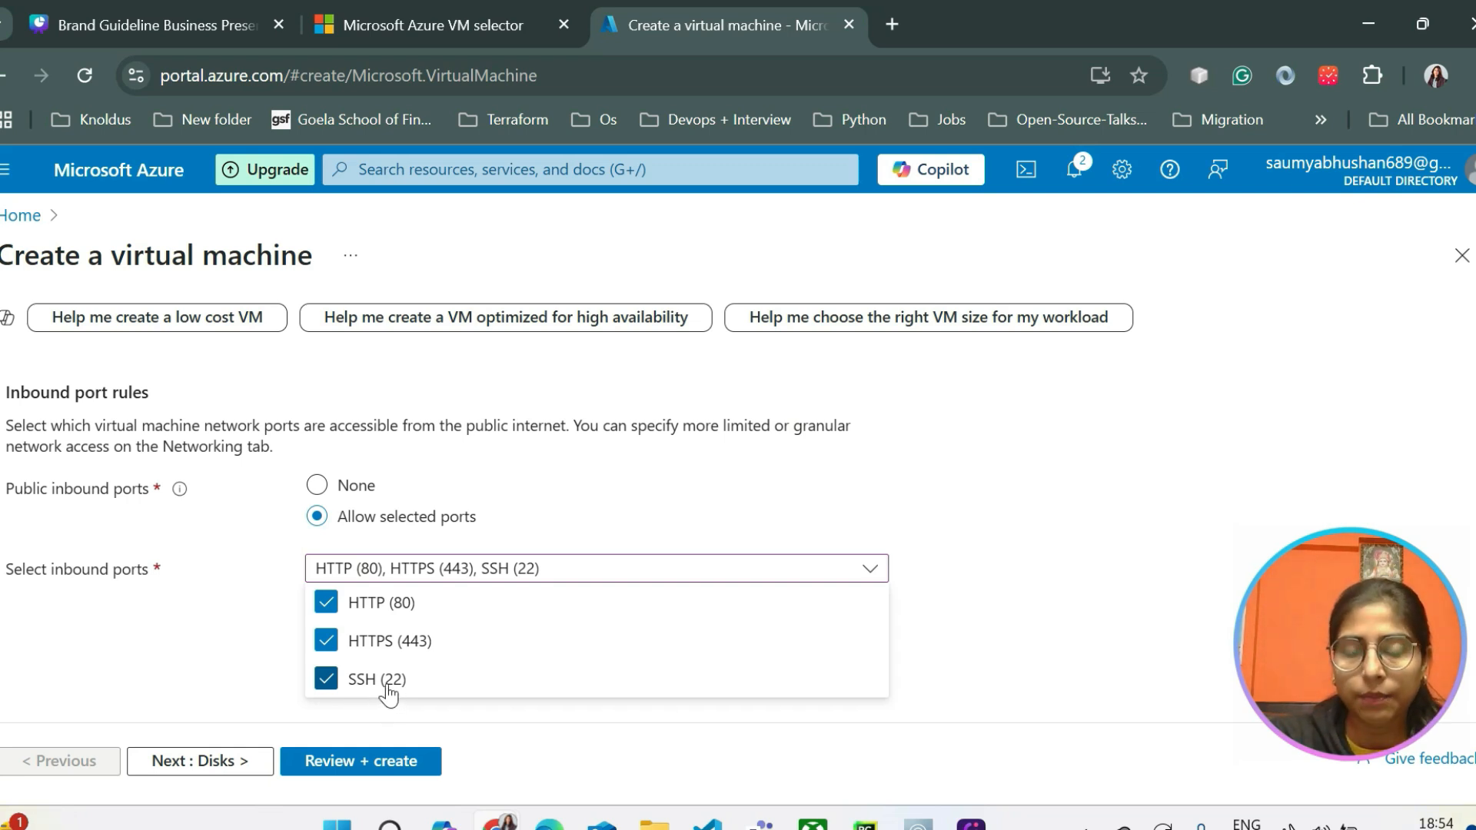
{"action": "left_click", "coordinate": [325, 603]}
{"action": "left_click", "coordinate": [327, 646]}
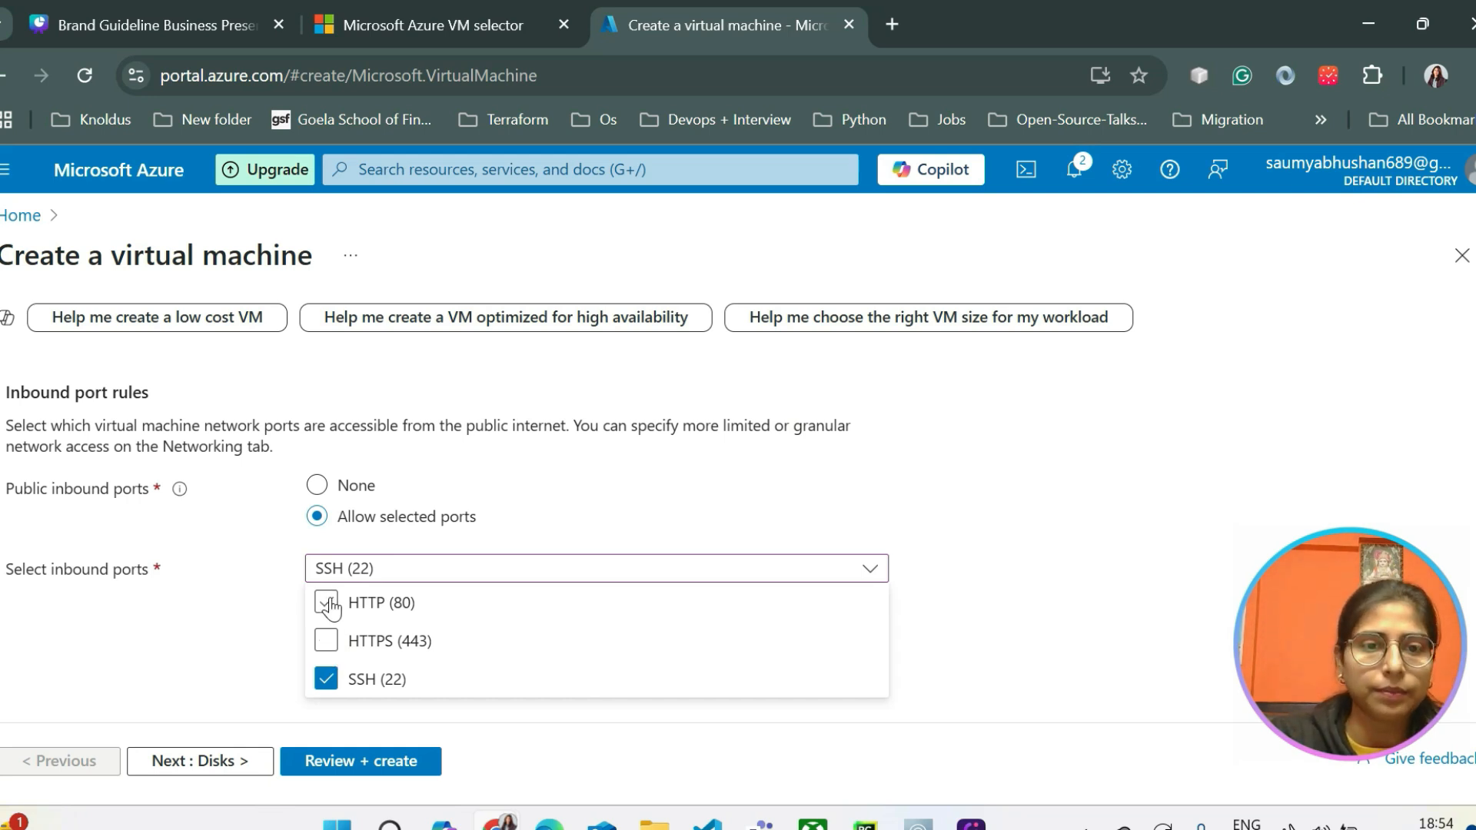
{"action": "left_click", "coordinate": [328, 604]}
{"action": "left_click", "coordinate": [329, 643]}
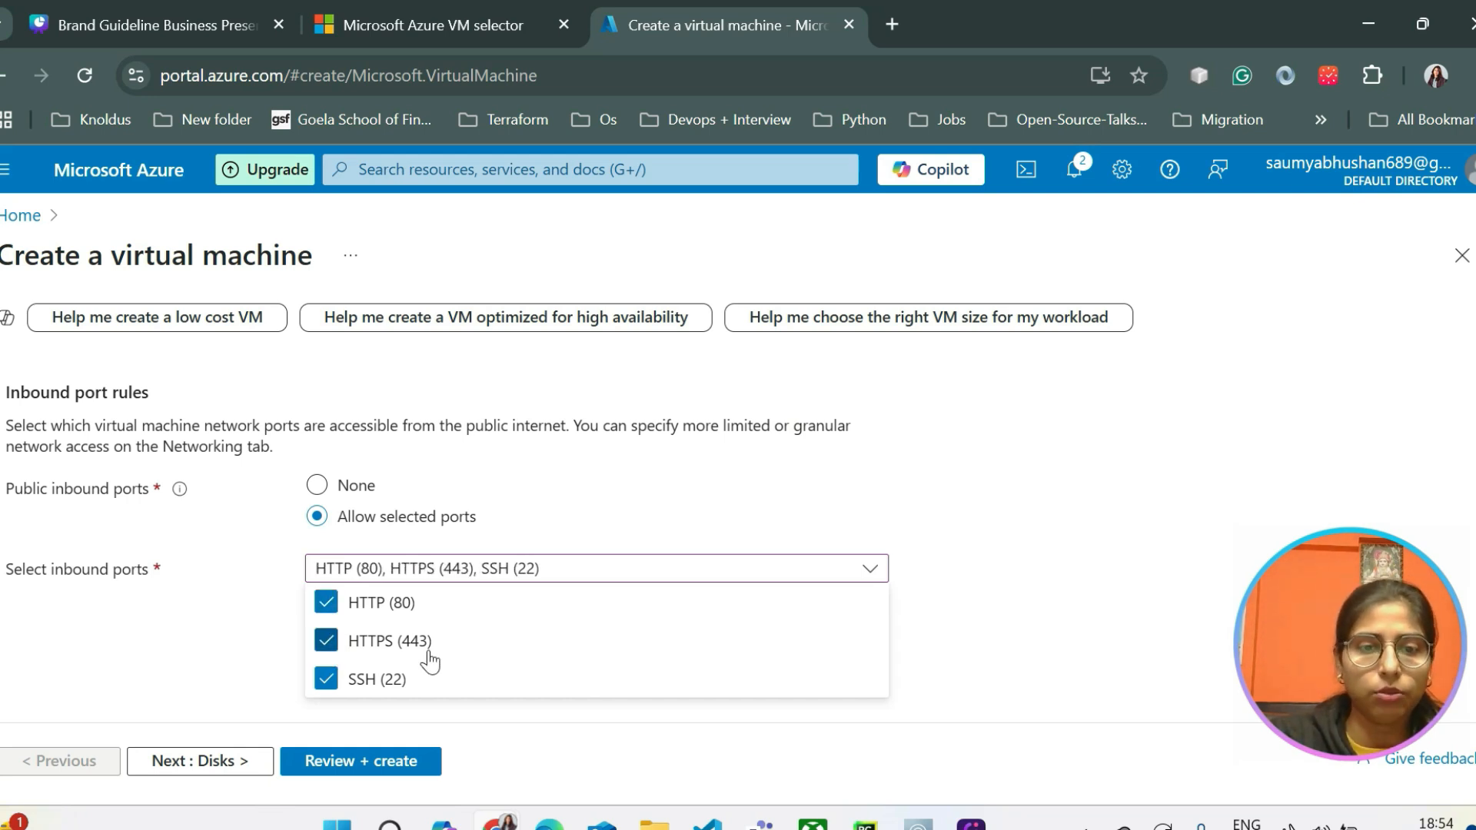
Proceed to the virtual machine's disk settings and try Ultra Disk compatibility, leaving it disabled
{"action": "left_click", "coordinate": [210, 773]}
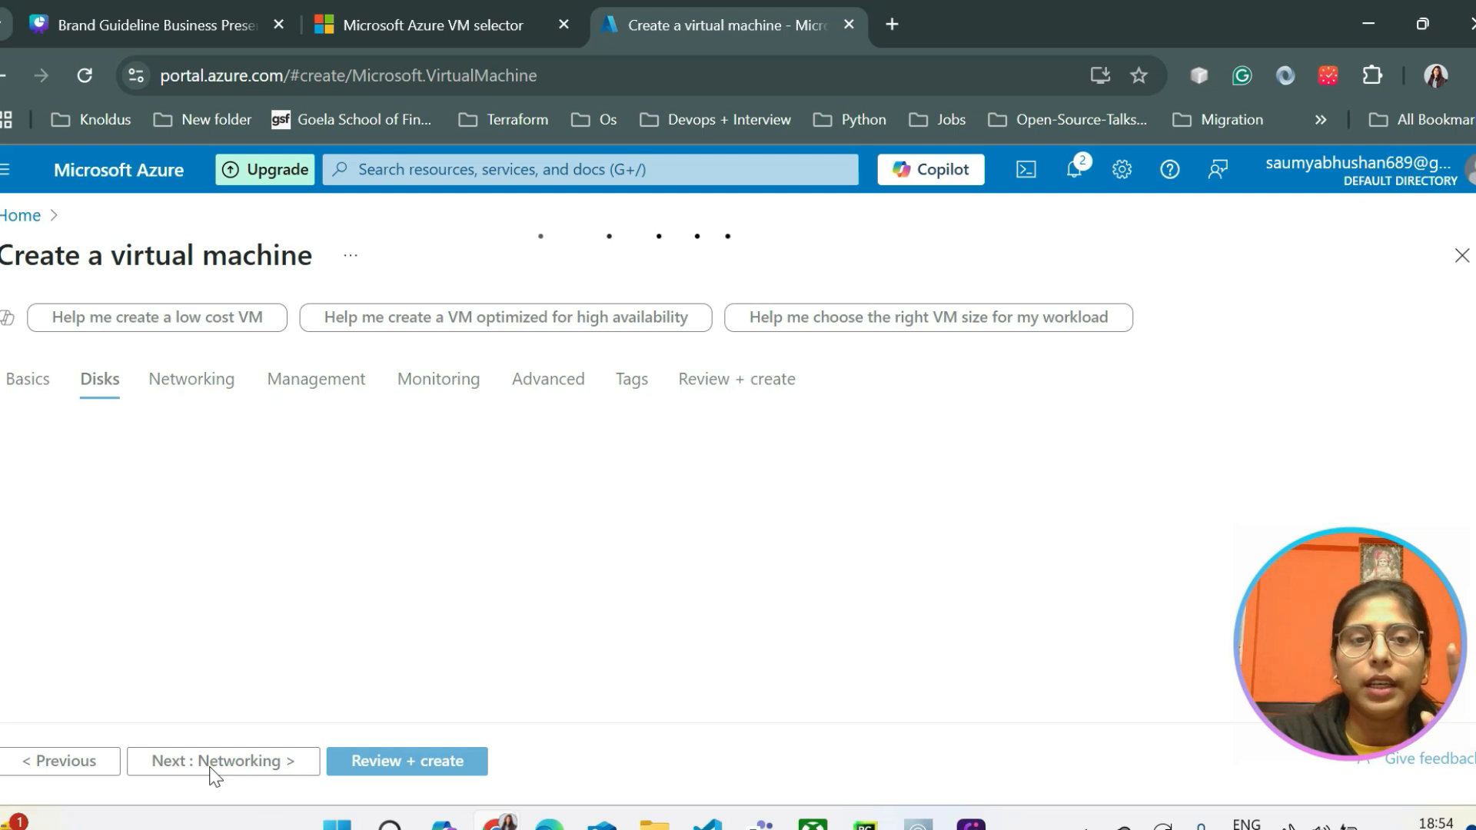
{"action": "scroll", "coordinate": [138, 549], "scroll_direction": "down", "scroll_amount": 4}
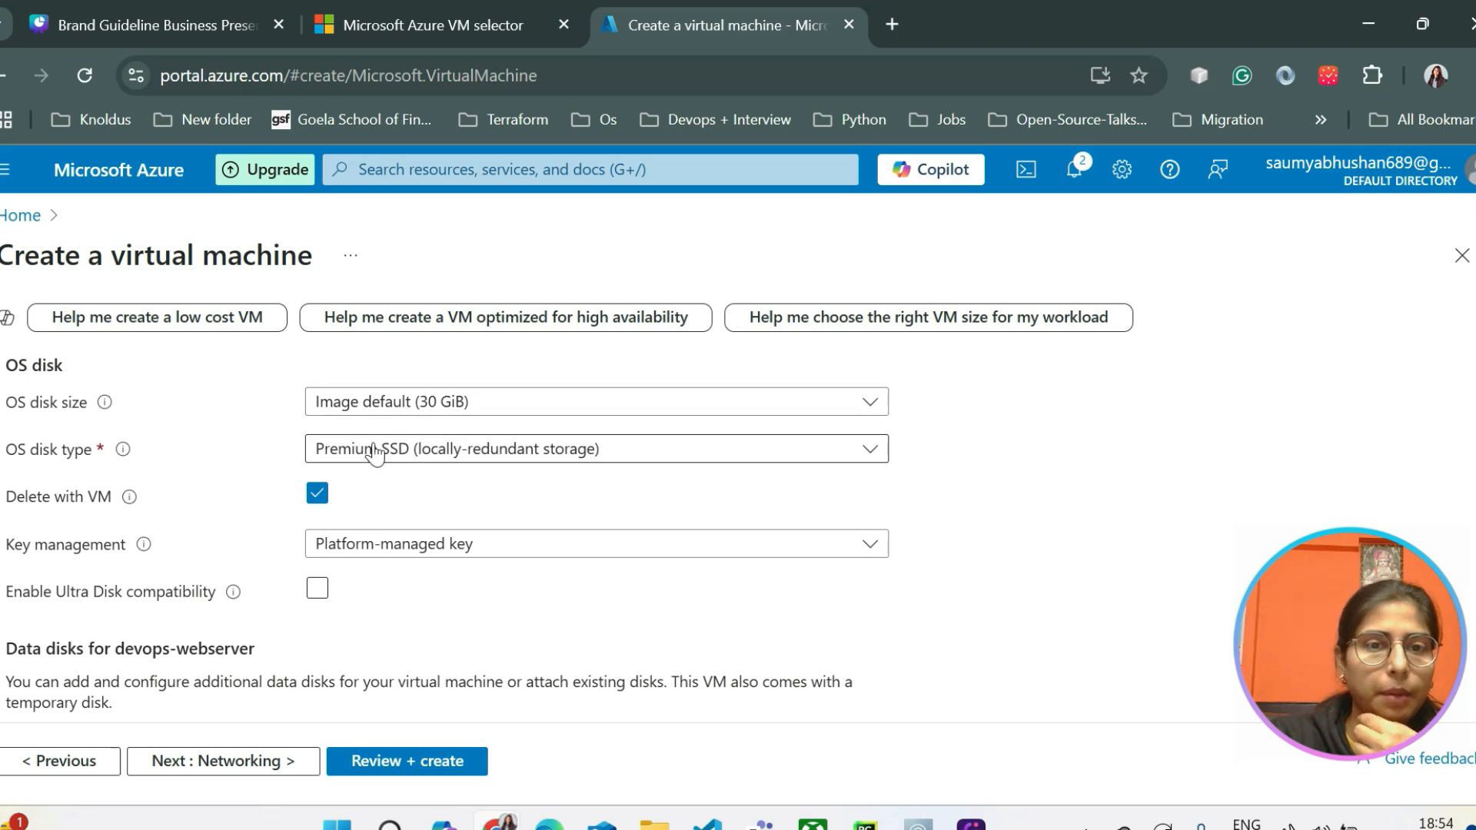
{"action": "scroll", "coordinate": [374, 461], "scroll_direction": "down", "scroll_amount": 3}
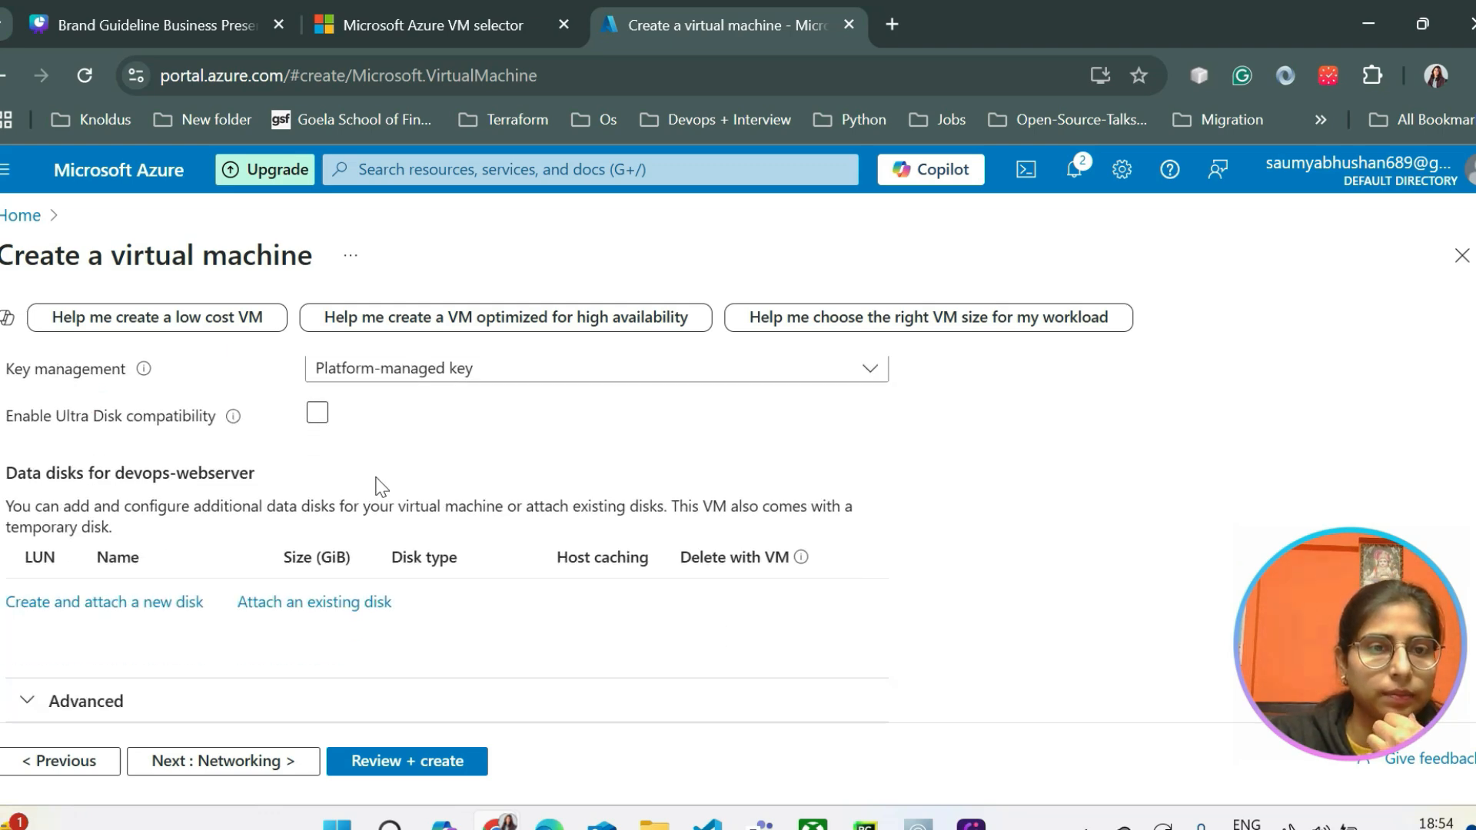
{"action": "left_click", "coordinate": [315, 410]}
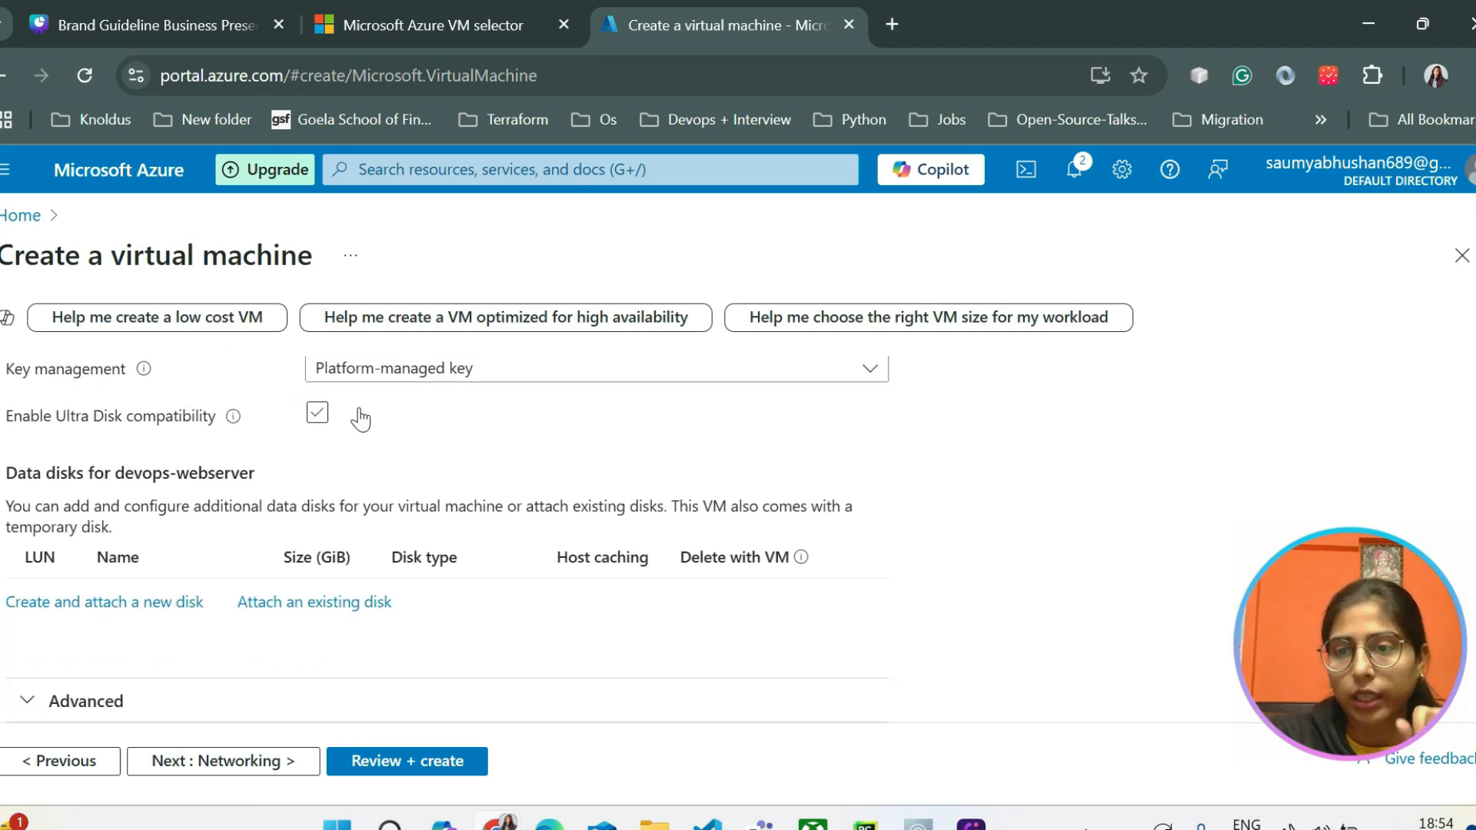
{"action": "left_click", "coordinate": [319, 414]}
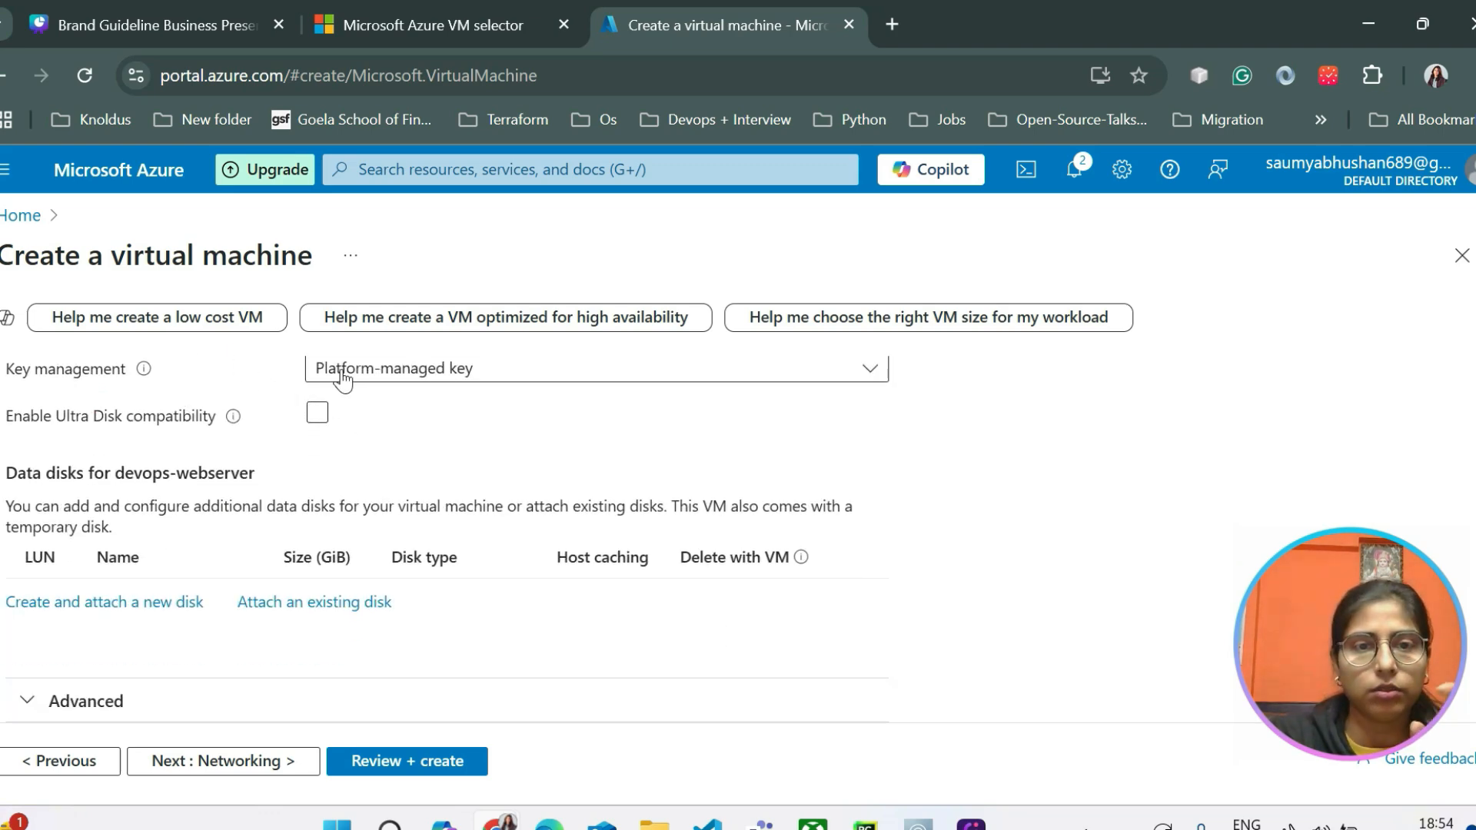
Examine the key management choices for the OS disk and the VM disk encryption settings
{"action": "left_click", "coordinate": [403, 375]}
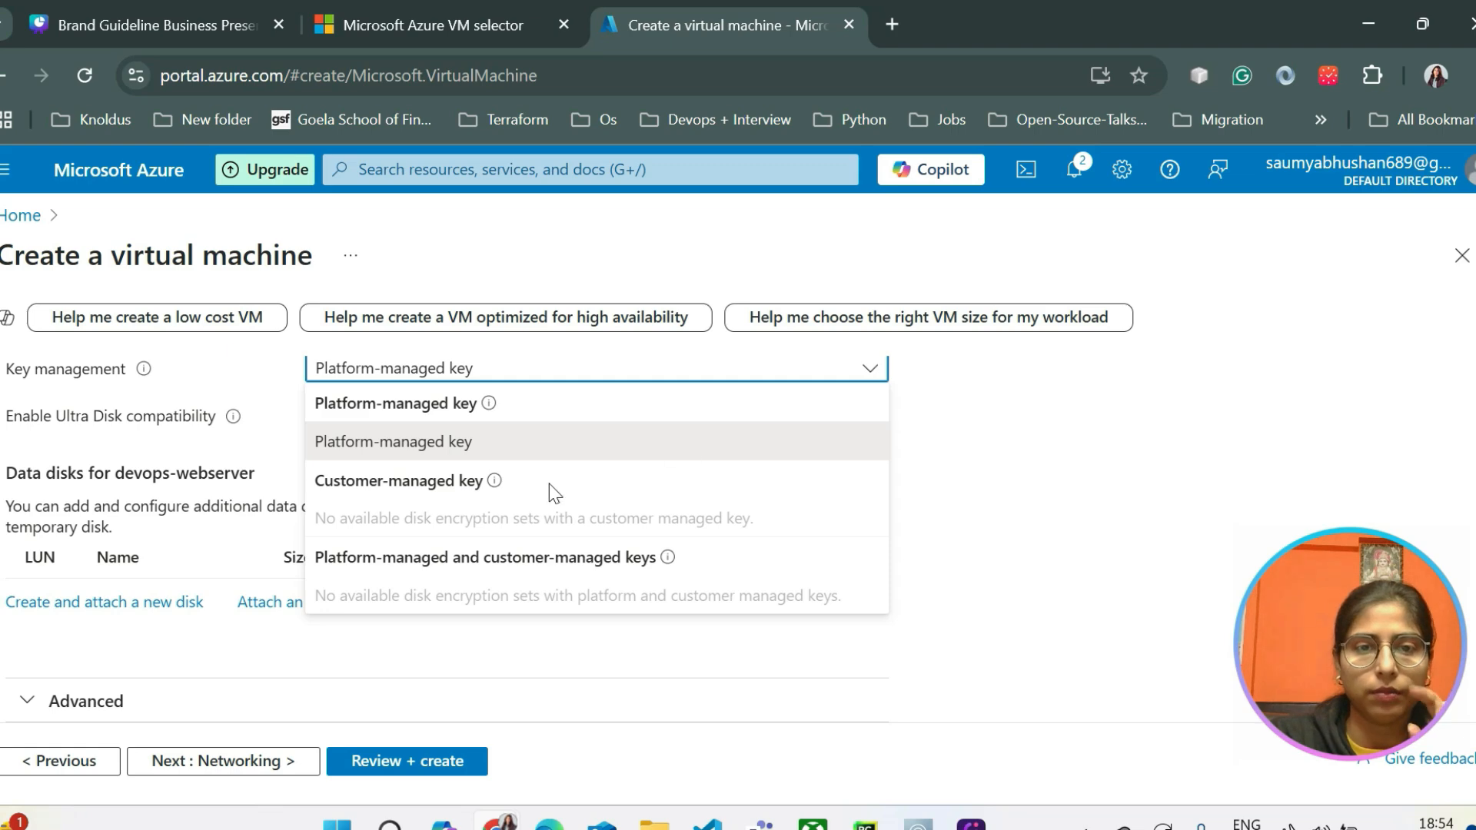
{"action": "left_click", "coordinate": [1071, 481]}
{"action": "scroll", "coordinate": [481, 656], "scroll_direction": "up", "scroll_amount": 1}
{"action": "scroll", "coordinate": [481, 656], "scroll_direction": "up", "scroll_amount": 5}
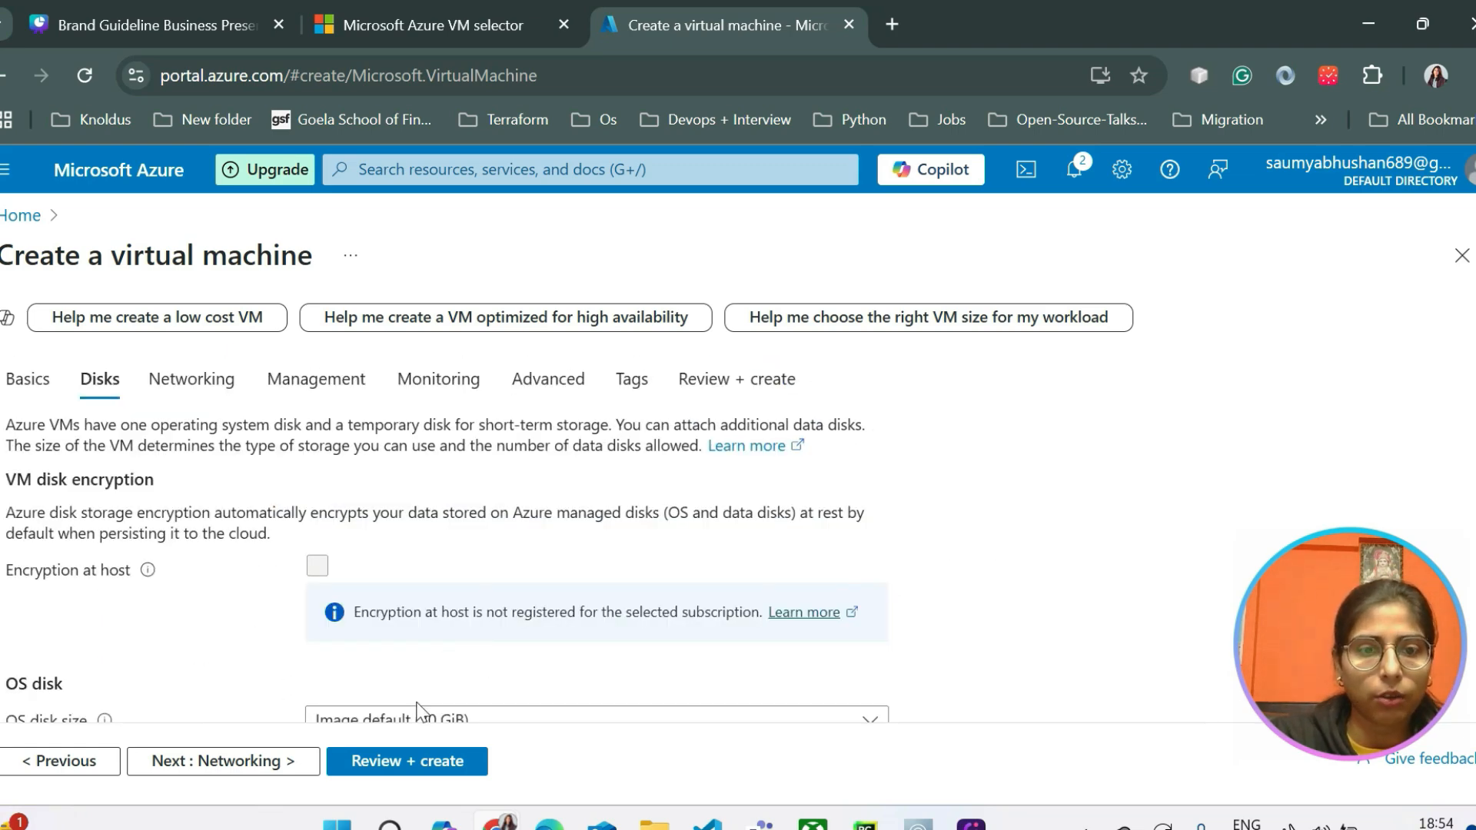
Proceed to the networking settings and examine the virtual network, subnet, public IP and NIC network security group options
{"action": "left_click", "coordinate": [263, 761]}
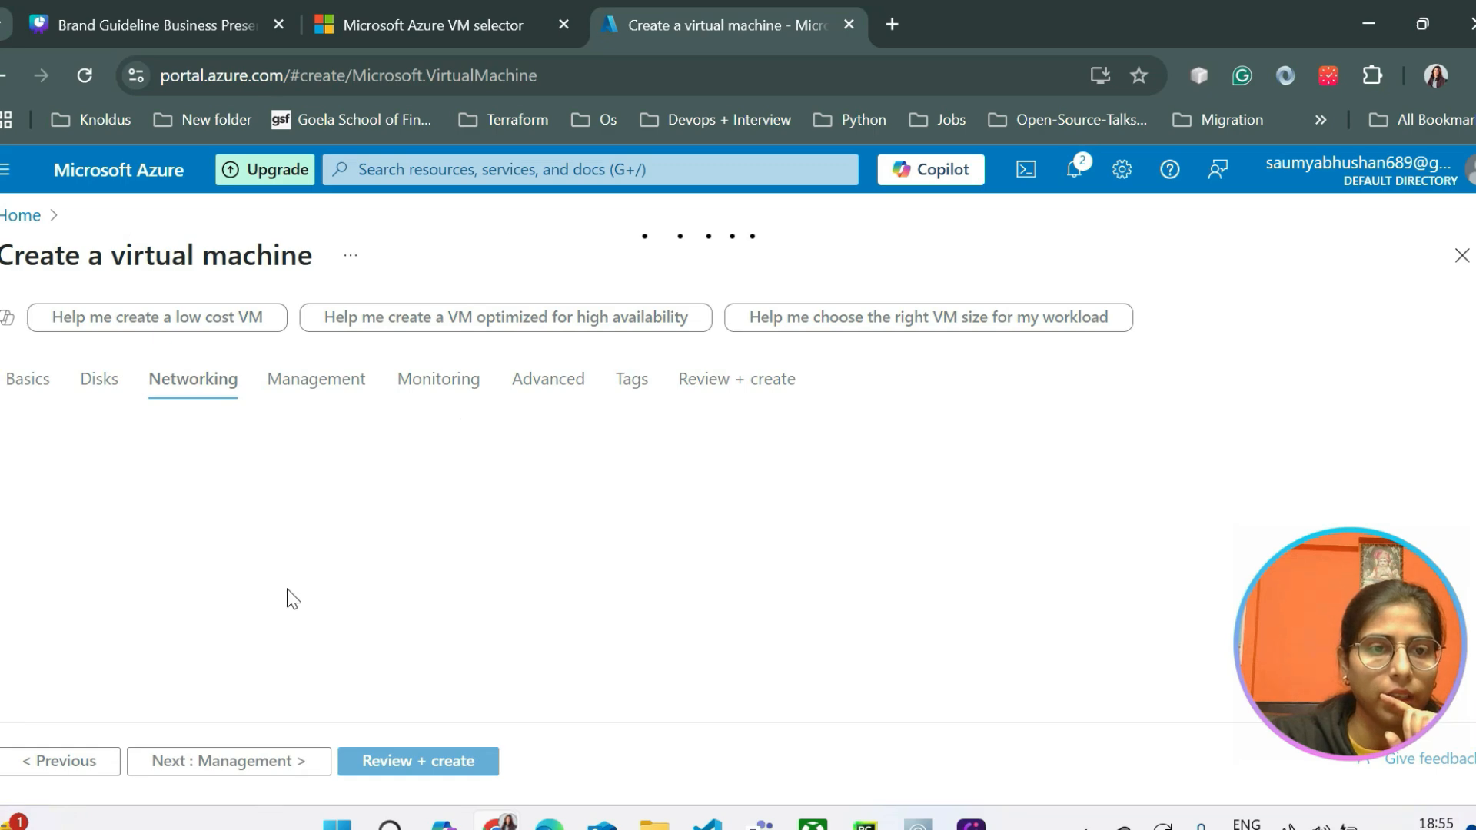
{"action": "scroll", "coordinate": [289, 594], "scroll_direction": "down", "scroll_amount": 2}
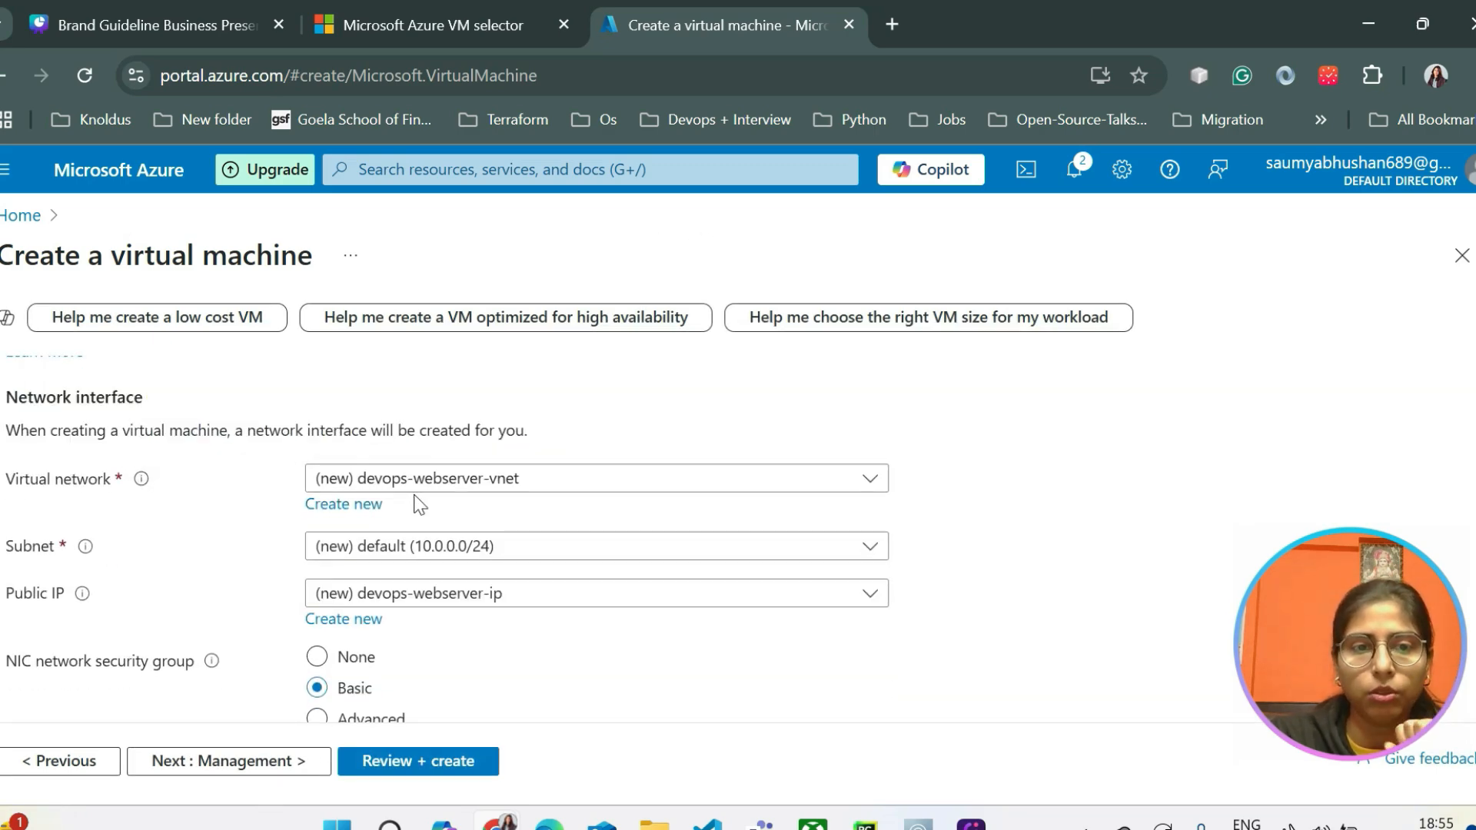
{"action": "scroll", "coordinate": [178, 554], "scroll_direction": "down", "scroll_amount": 1}
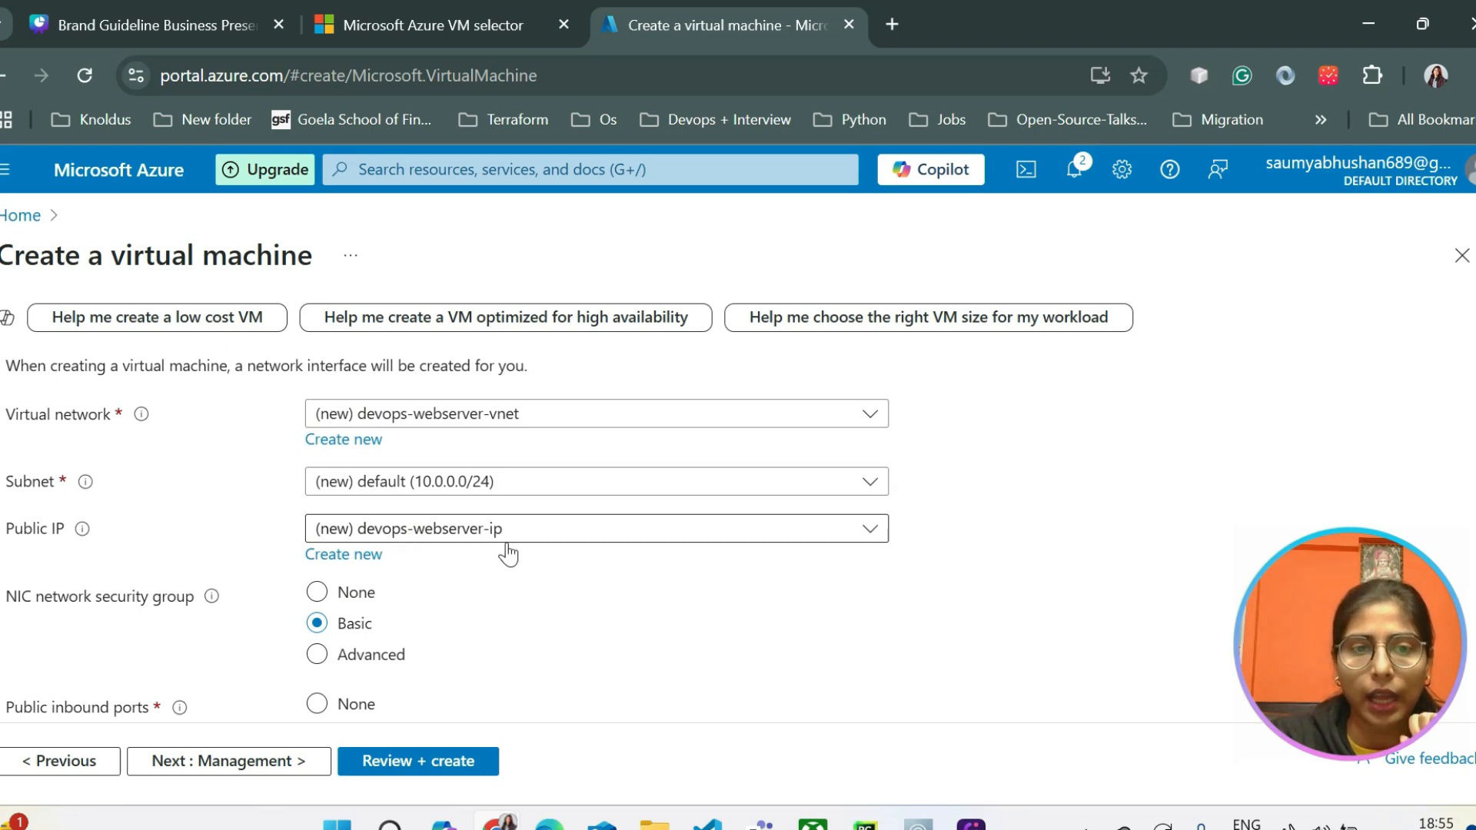
{"action": "scroll", "coordinate": [492, 584], "scroll_direction": "down", "scroll_amount": 2}
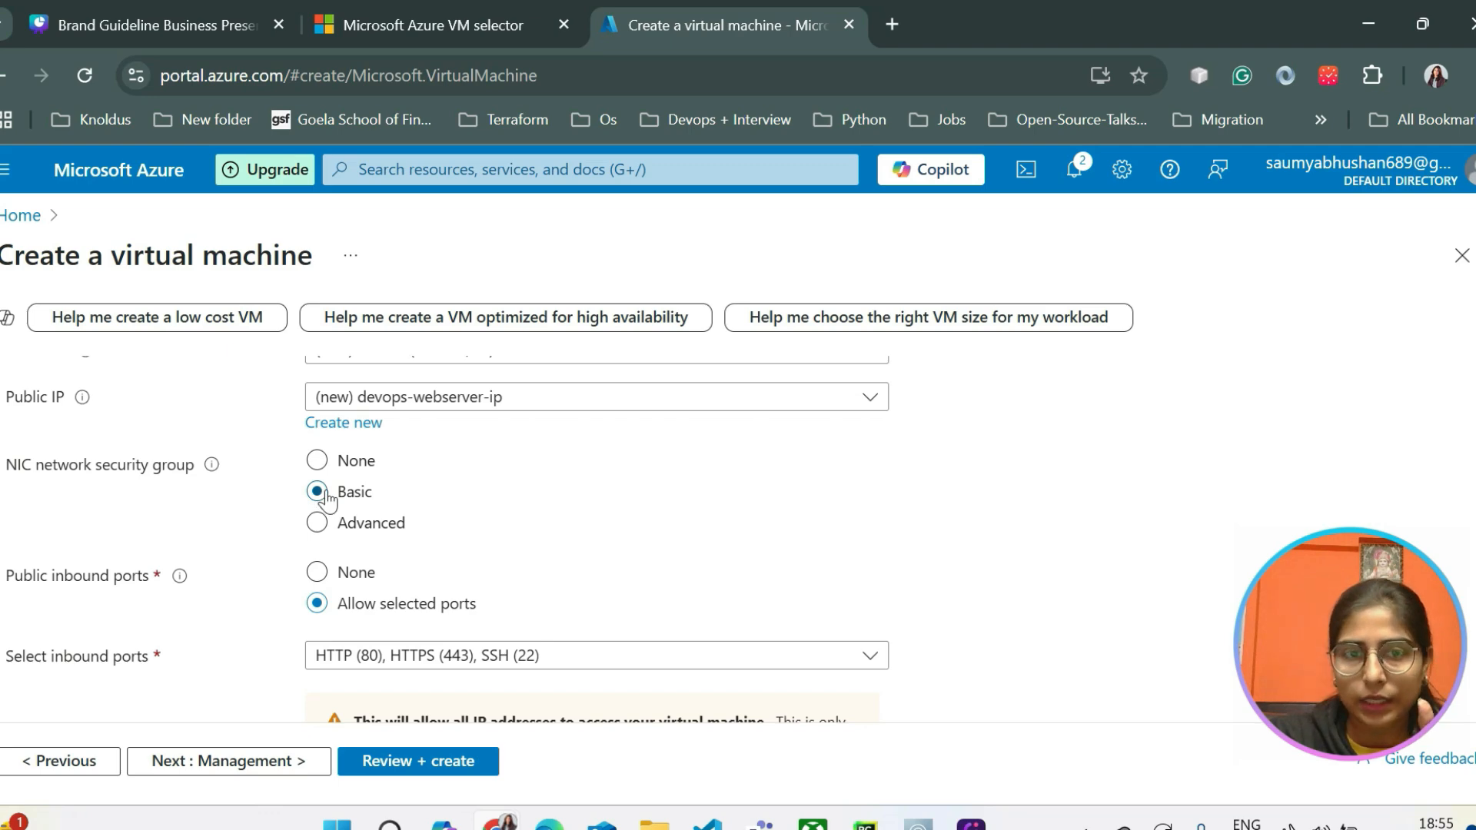
{"action": "scroll", "coordinate": [492, 523], "scroll_direction": "down", "scroll_amount": 2}
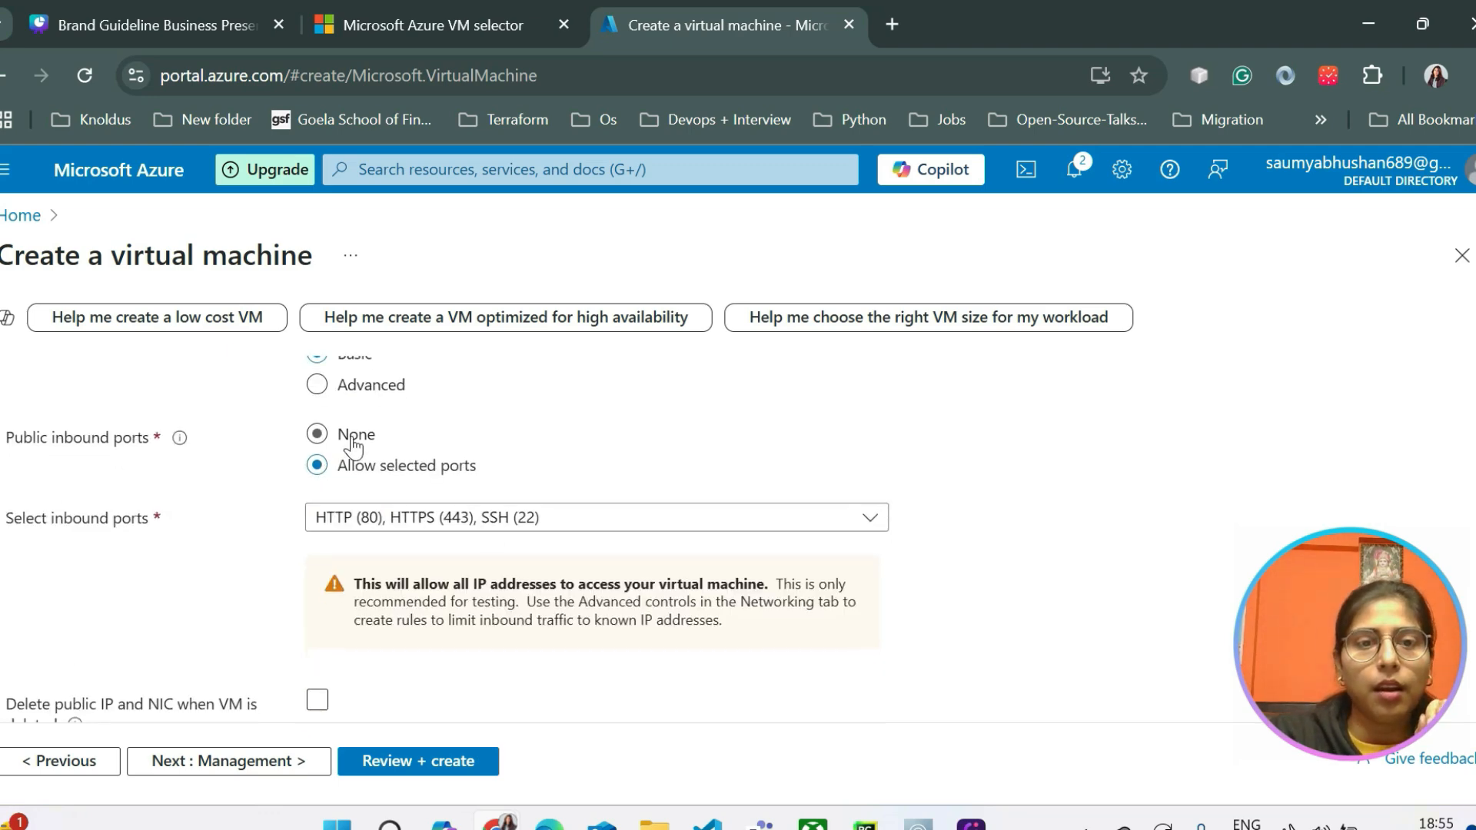
Try the Advanced NIC network security group option and switch back to Basic
{"action": "scroll", "coordinate": [353, 444], "scroll_direction": "up", "scroll_amount": 1}
{"action": "left_click", "coordinate": [317, 427]}
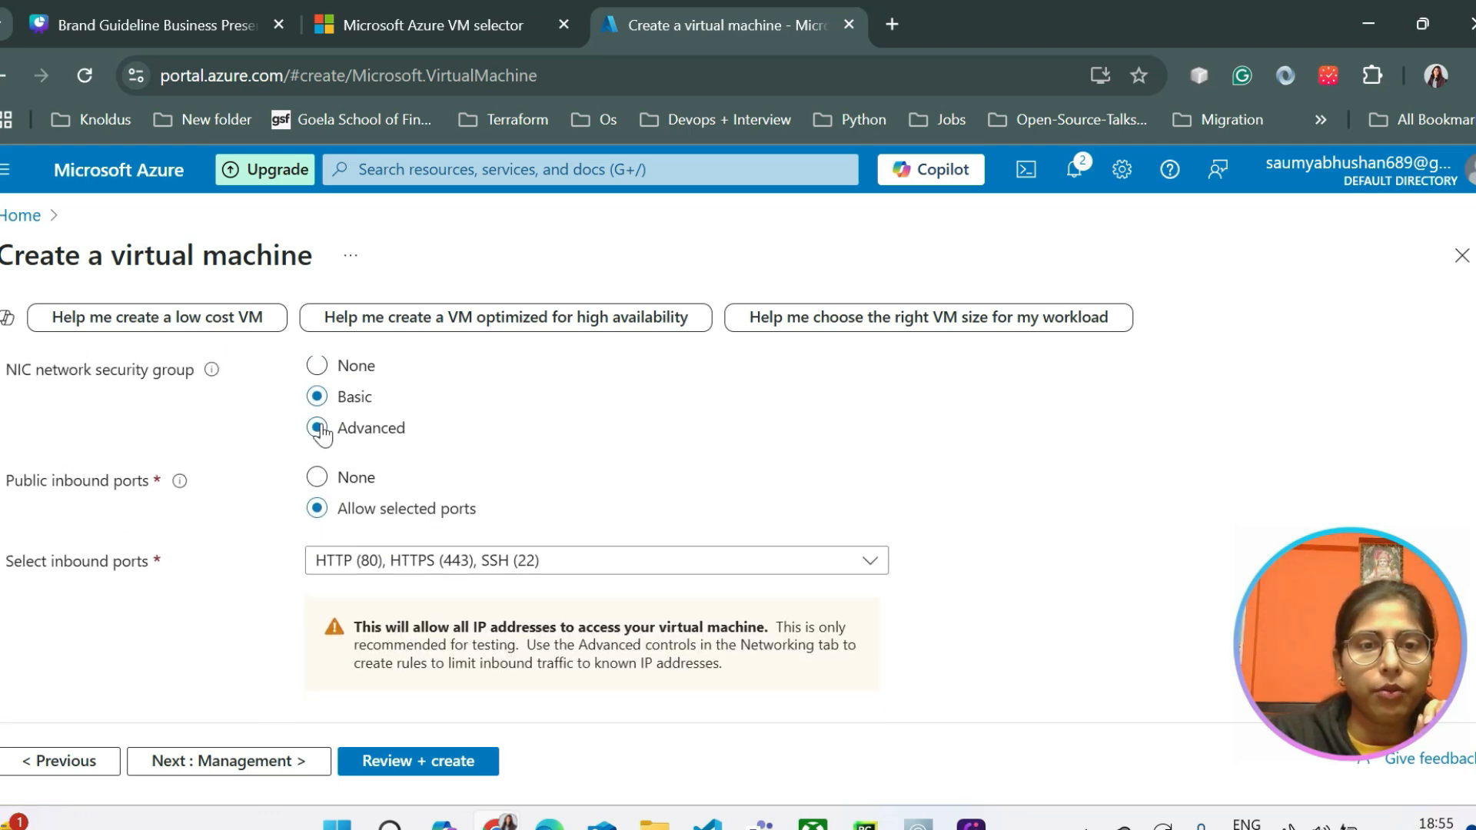
{"action": "scroll", "coordinate": [388, 549], "scroll_direction": "down", "scroll_amount": 1}
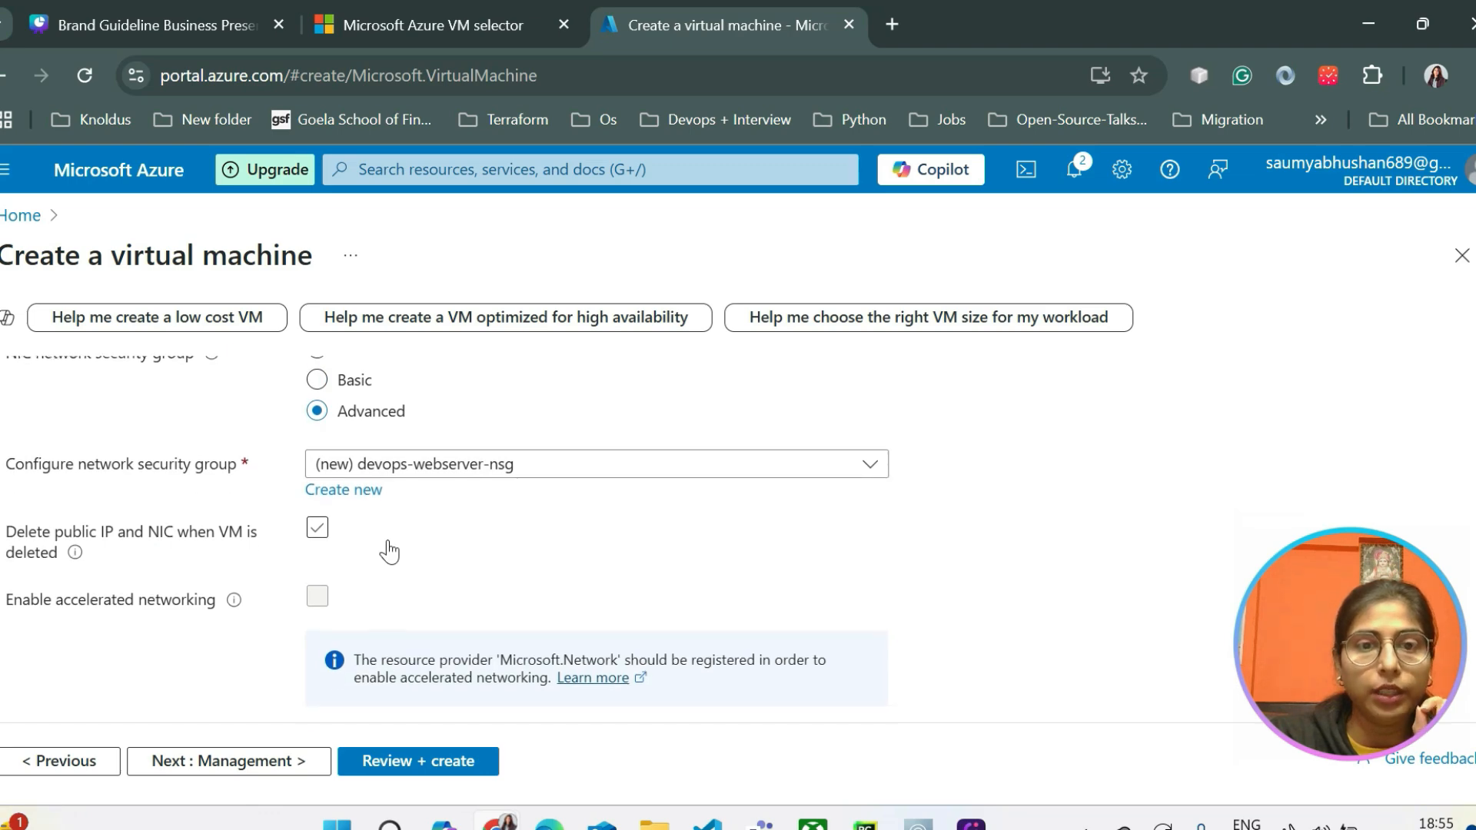
{"action": "scroll", "coordinate": [387, 546], "scroll_direction": "down", "scroll_amount": 3}
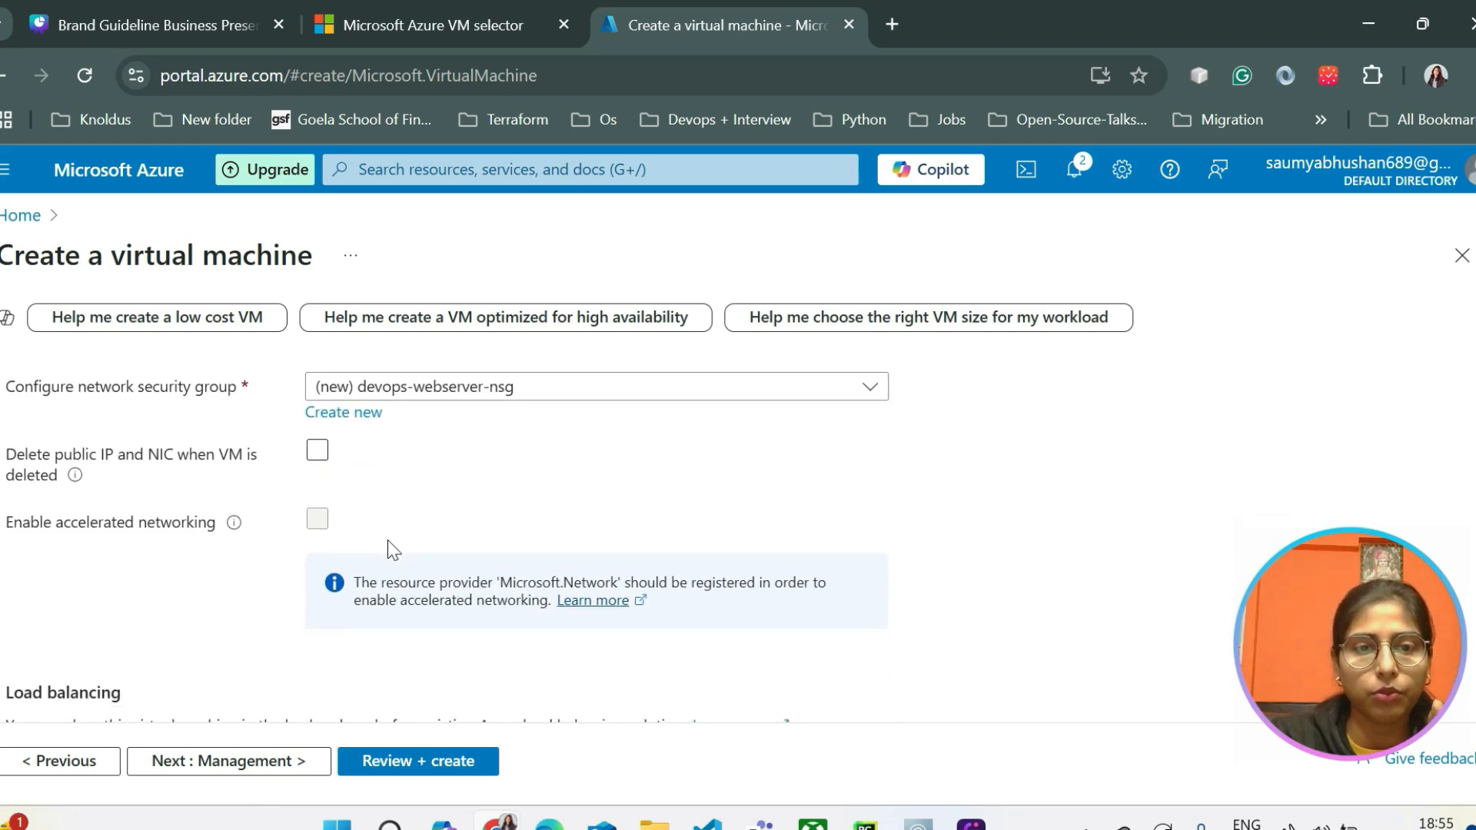
{"action": "scroll", "coordinate": [369, 538], "scroll_direction": "up", "scroll_amount": 4}
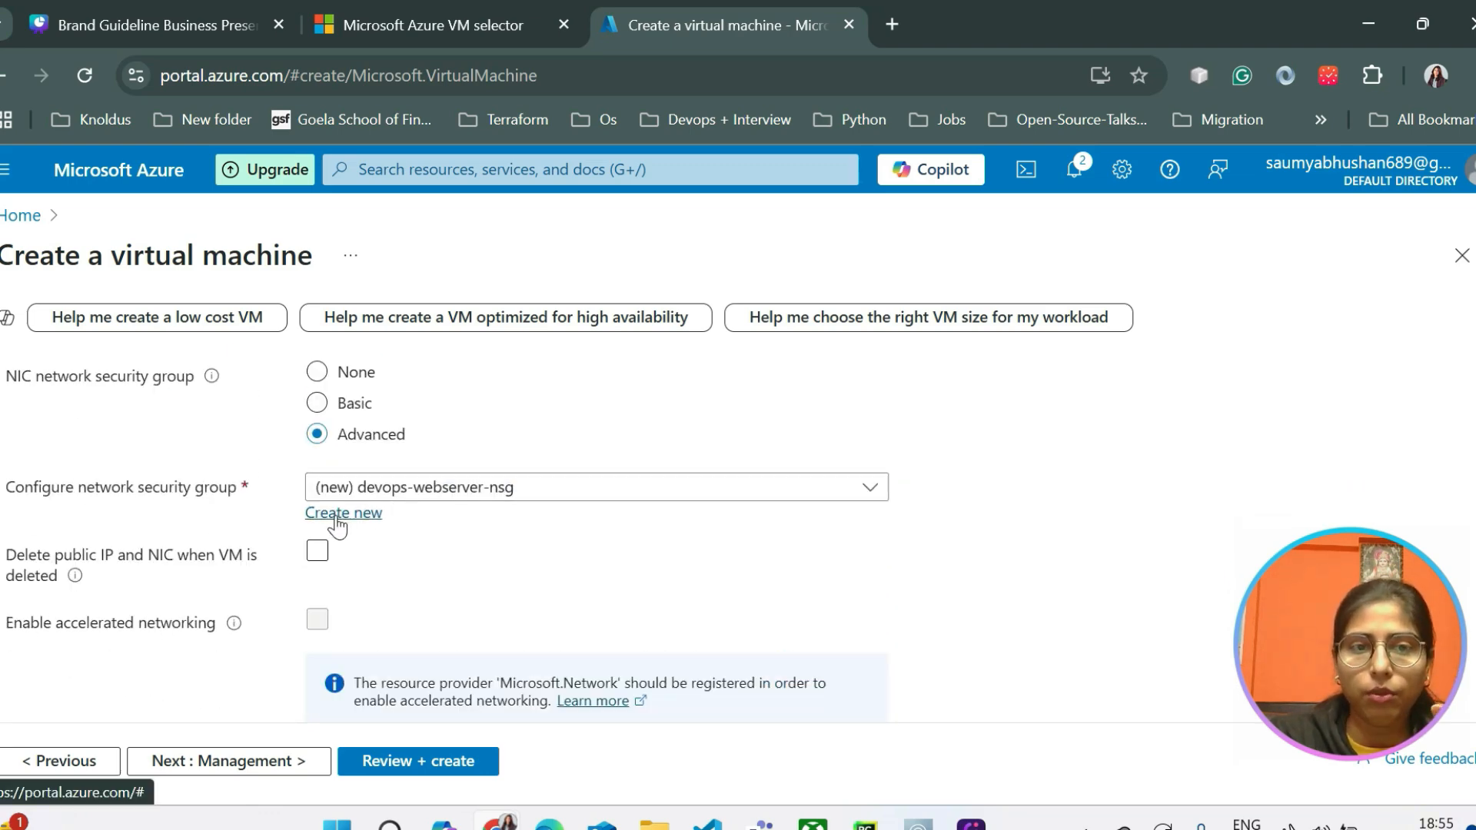
{"action": "left_click", "coordinate": [318, 403]}
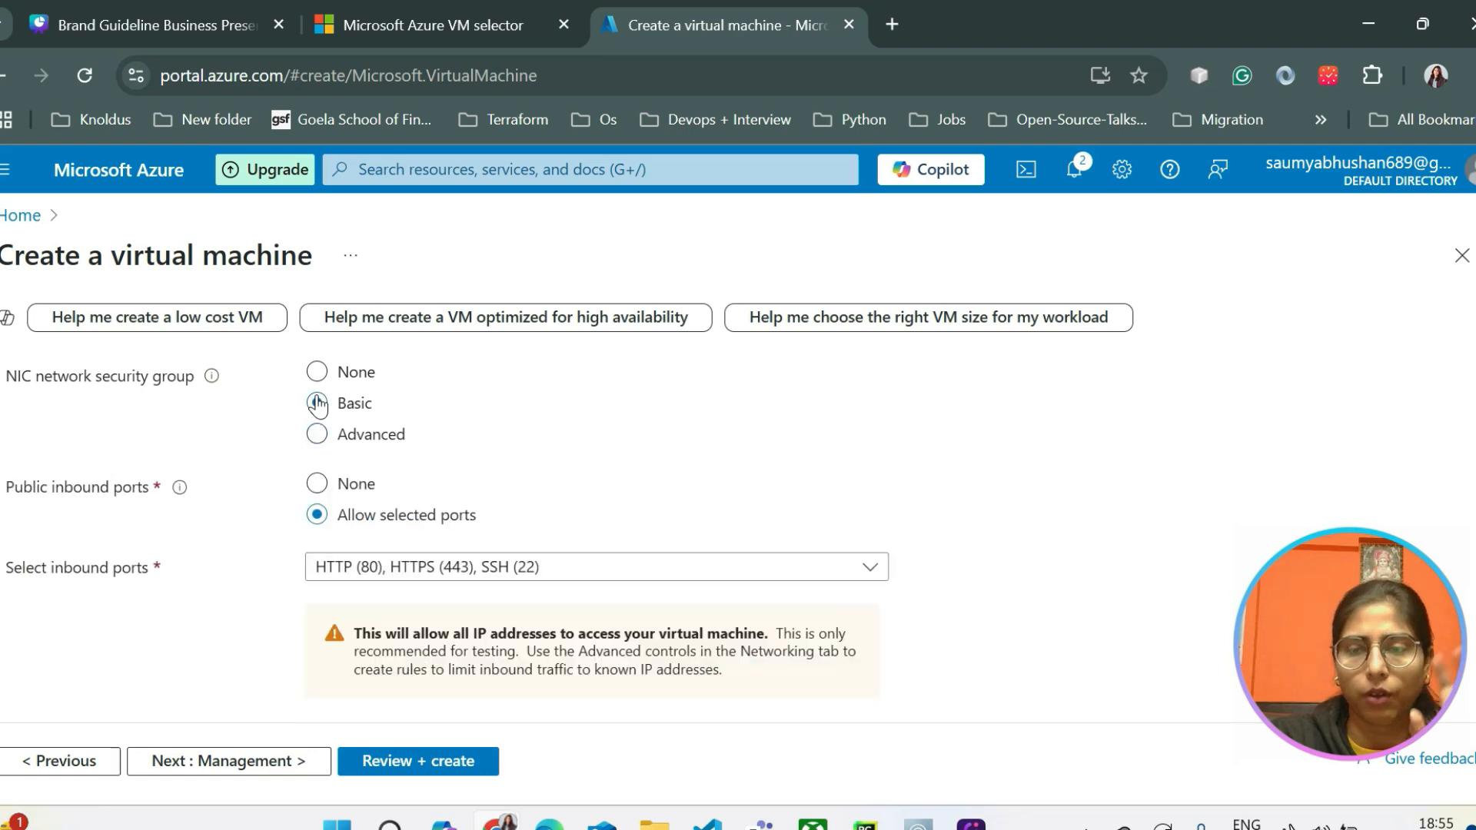
Try the option to delete the public IP and NIC when the VM is deleted, leaving it disabled
{"action": "scroll", "coordinate": [318, 408], "scroll_direction": "down", "scroll_amount": 3}
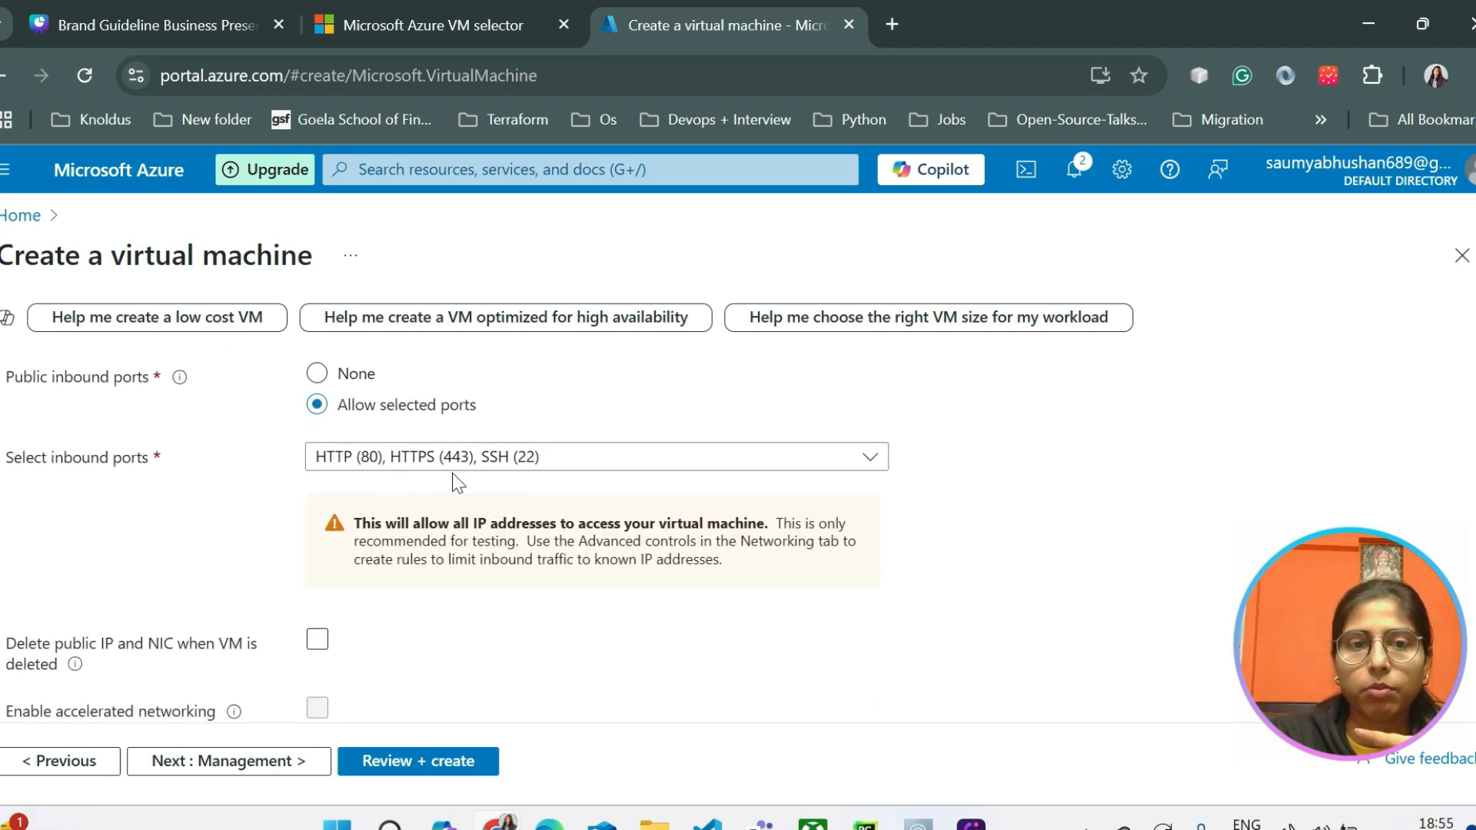
{"action": "scroll", "coordinate": [492, 476], "scroll_direction": "down", "scroll_amount": 1}
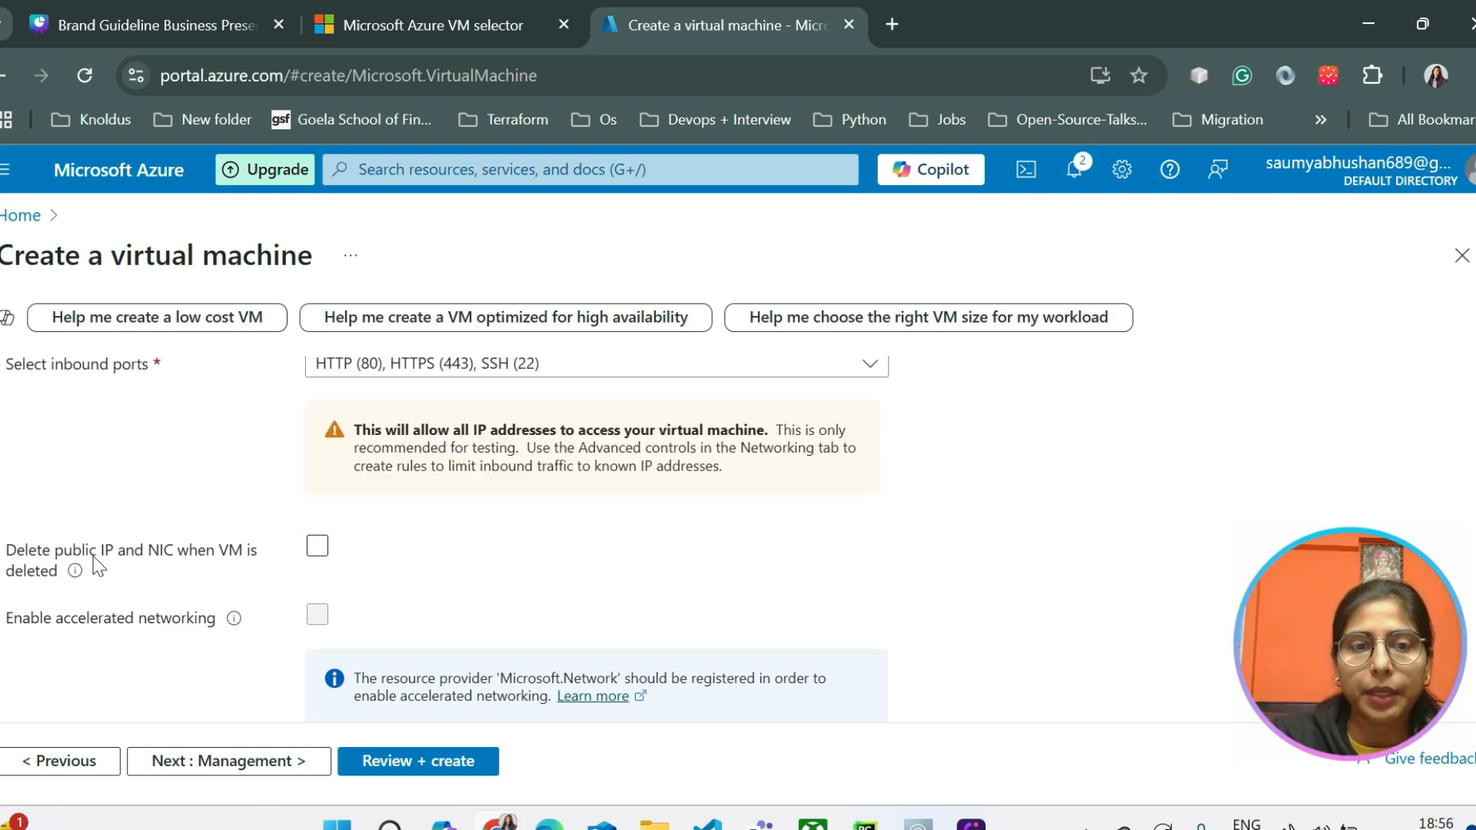
{"action": "left_click", "coordinate": [326, 550]}
{"action": "left_click", "coordinate": [329, 553]}
{"action": "scroll", "coordinate": [375, 583], "scroll_direction": "down", "scroll_amount": 3}
Enable the free basic Microsoft Defender for Cloud plan in the management settings and proceed to the final review
{"action": "left_click", "coordinate": [296, 762]}
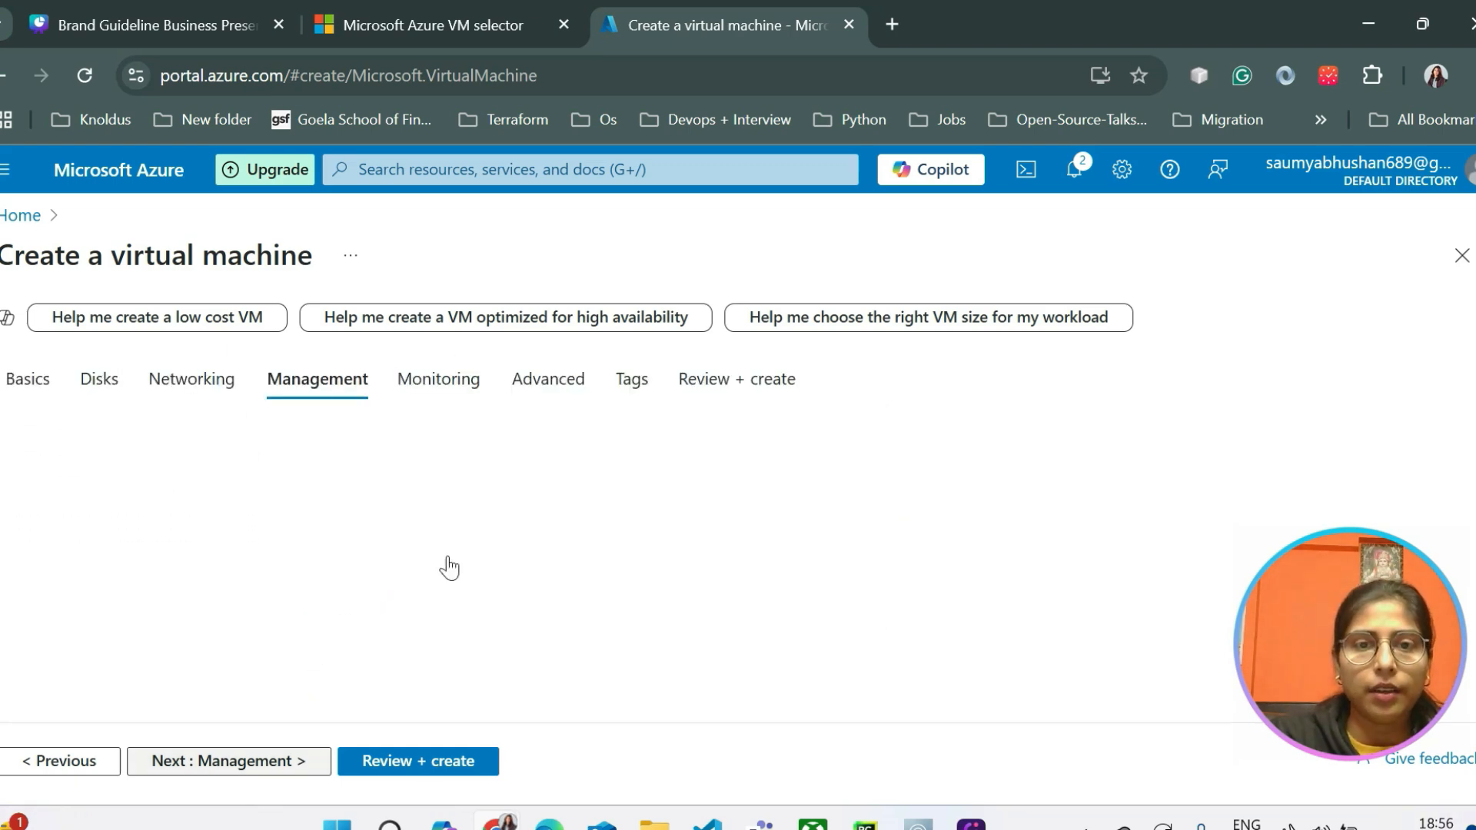
{"action": "left_click", "coordinate": [318, 569]}
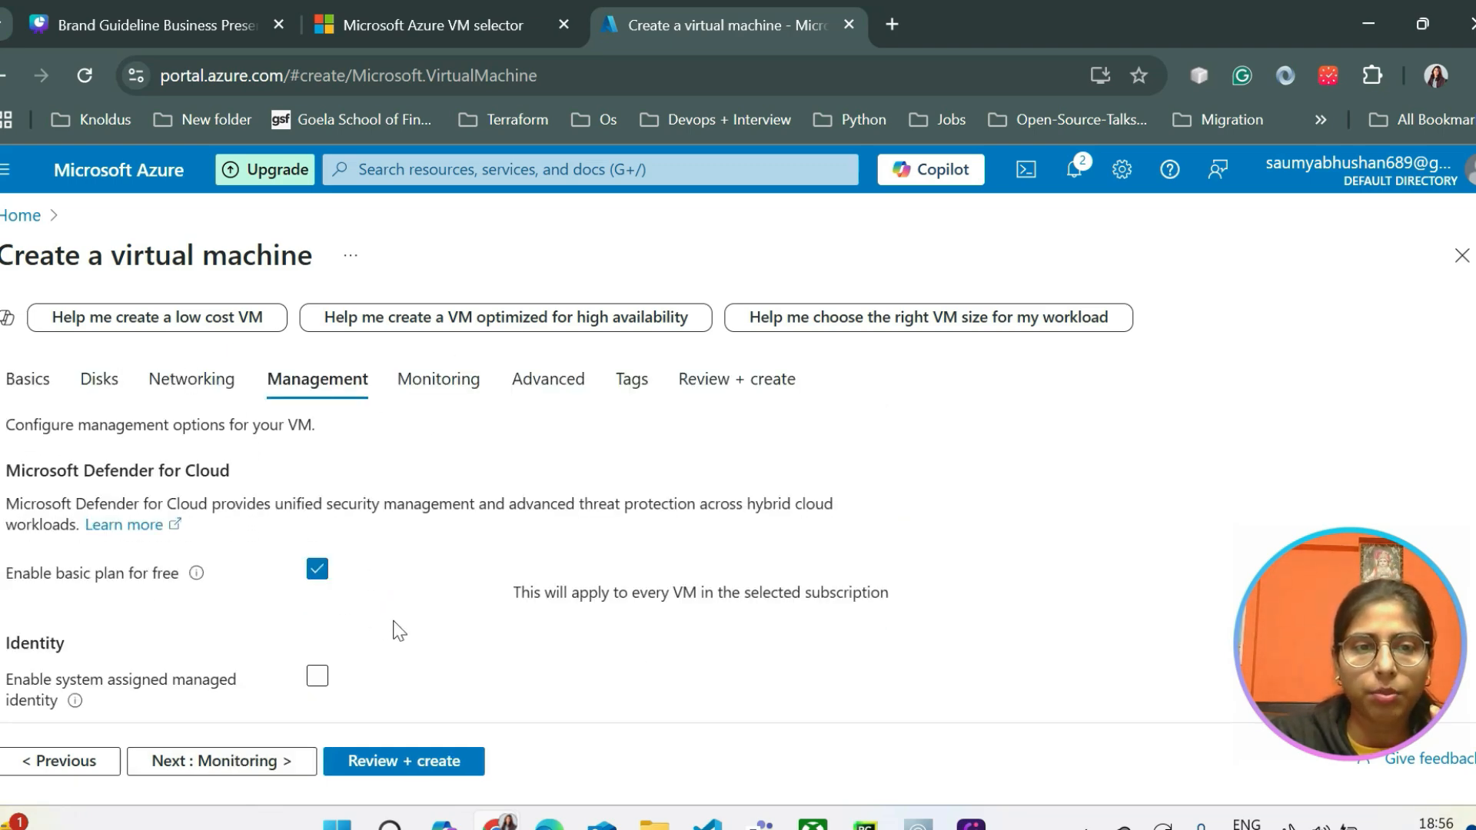
{"action": "left_click", "coordinate": [392, 765]}
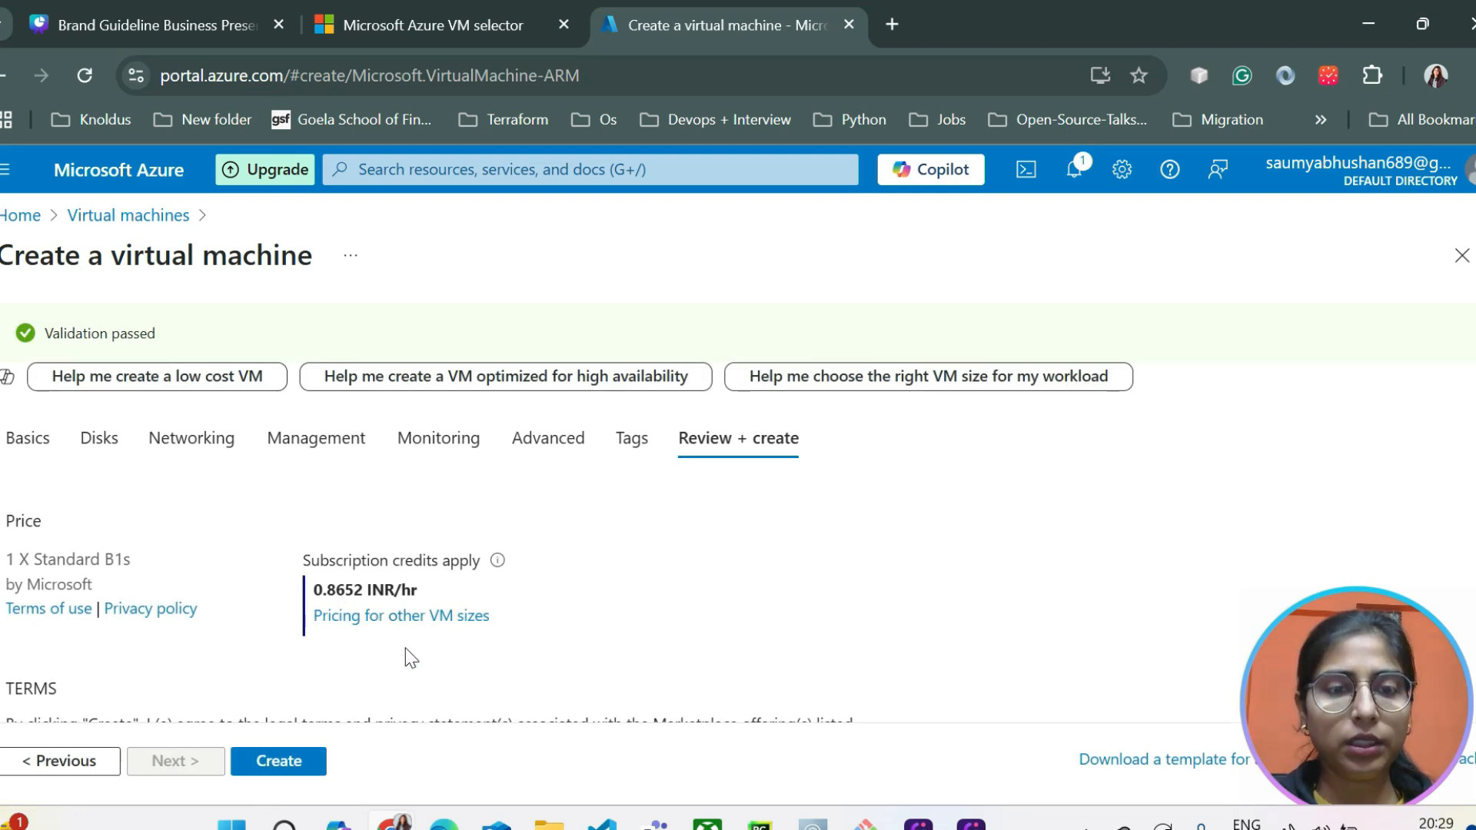
Review the virtual machine's configuration summary, from the price and basics through to the management settings
{"action": "scroll", "coordinate": [407, 649], "scroll_direction": "down", "scroll_amount": 2}
{"action": "scroll", "coordinate": [405, 648], "scroll_direction": "down", "scroll_amount": 8}
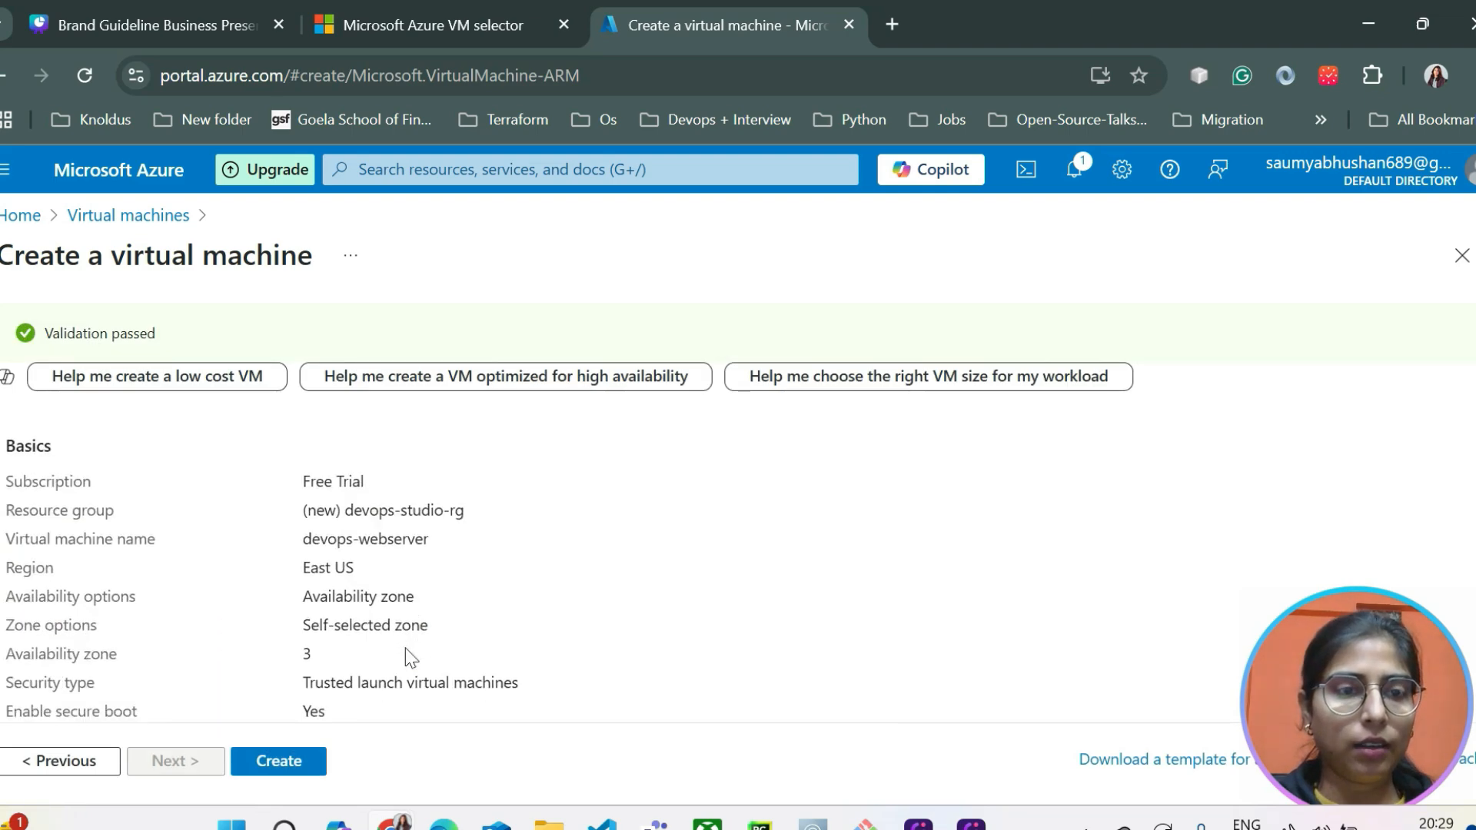
{"action": "scroll", "coordinate": [316, 538], "scroll_direction": "down", "scroll_amount": 5}
{"action": "scroll", "coordinate": [338, 684], "scroll_direction": "up", "scroll_amount": 7}
{"action": "scroll", "coordinate": [290, 471], "scroll_direction": "up", "scroll_amount": 3}
{"action": "scroll", "coordinate": [292, 473], "scroll_direction": "down", "scroll_amount": 6}
{"action": "scroll", "coordinate": [293, 477], "scroll_direction": "down", "scroll_amount": 8}
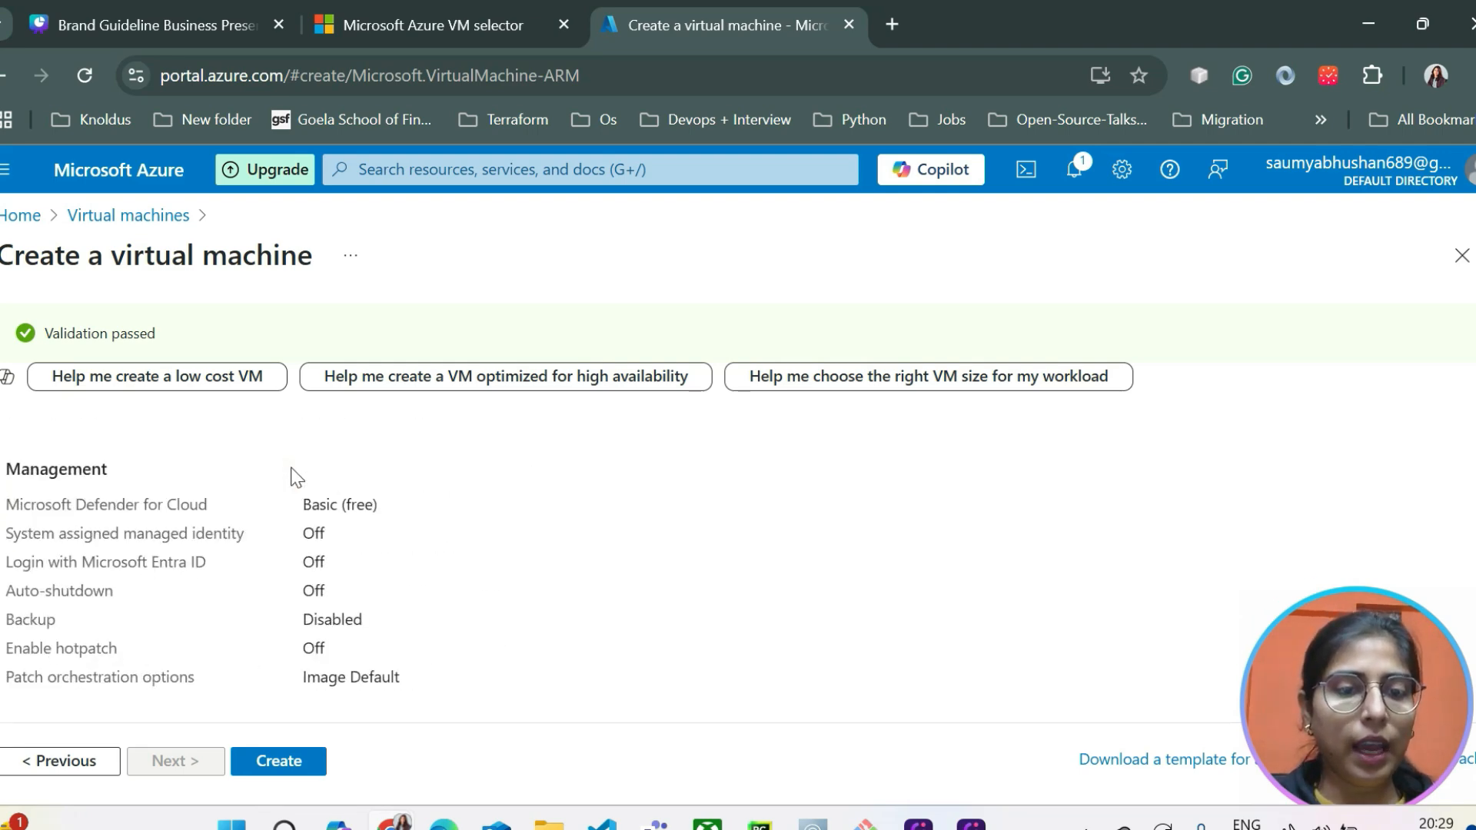
Create the virtual machine and save its generated private key as devops-webserver-key.pem on the Desktop, replacing the existing file
{"action": "left_click", "coordinate": [279, 765]}
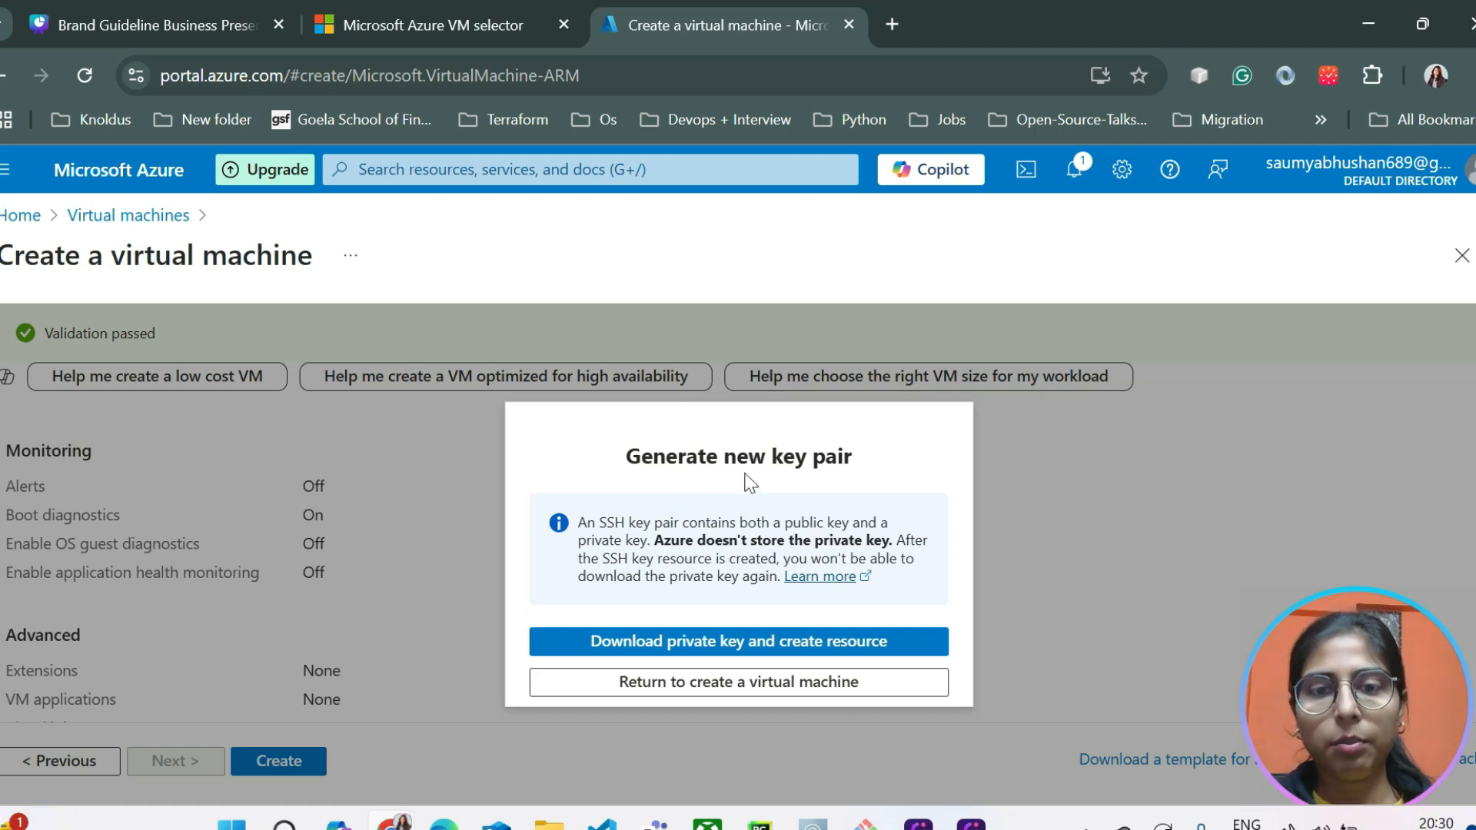
{"action": "left_click", "coordinate": [685, 653]}
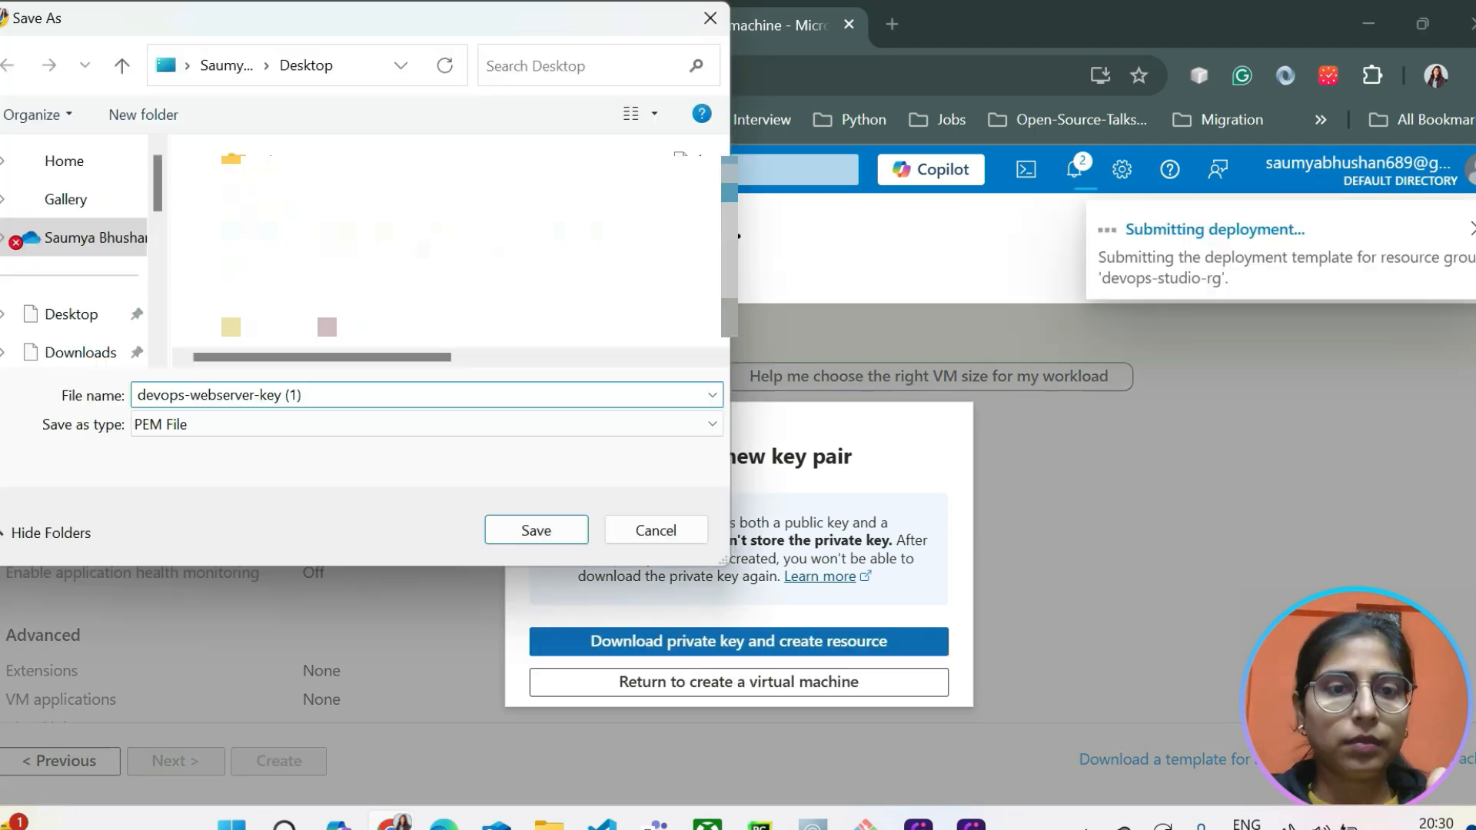
{"action": "key", "text": "BackSpace"}
{"action": "key", "text": "BackSpace"}
{"action": "key", "text": "BackSpace"}
{"action": "key", "text": "BackSpace"}
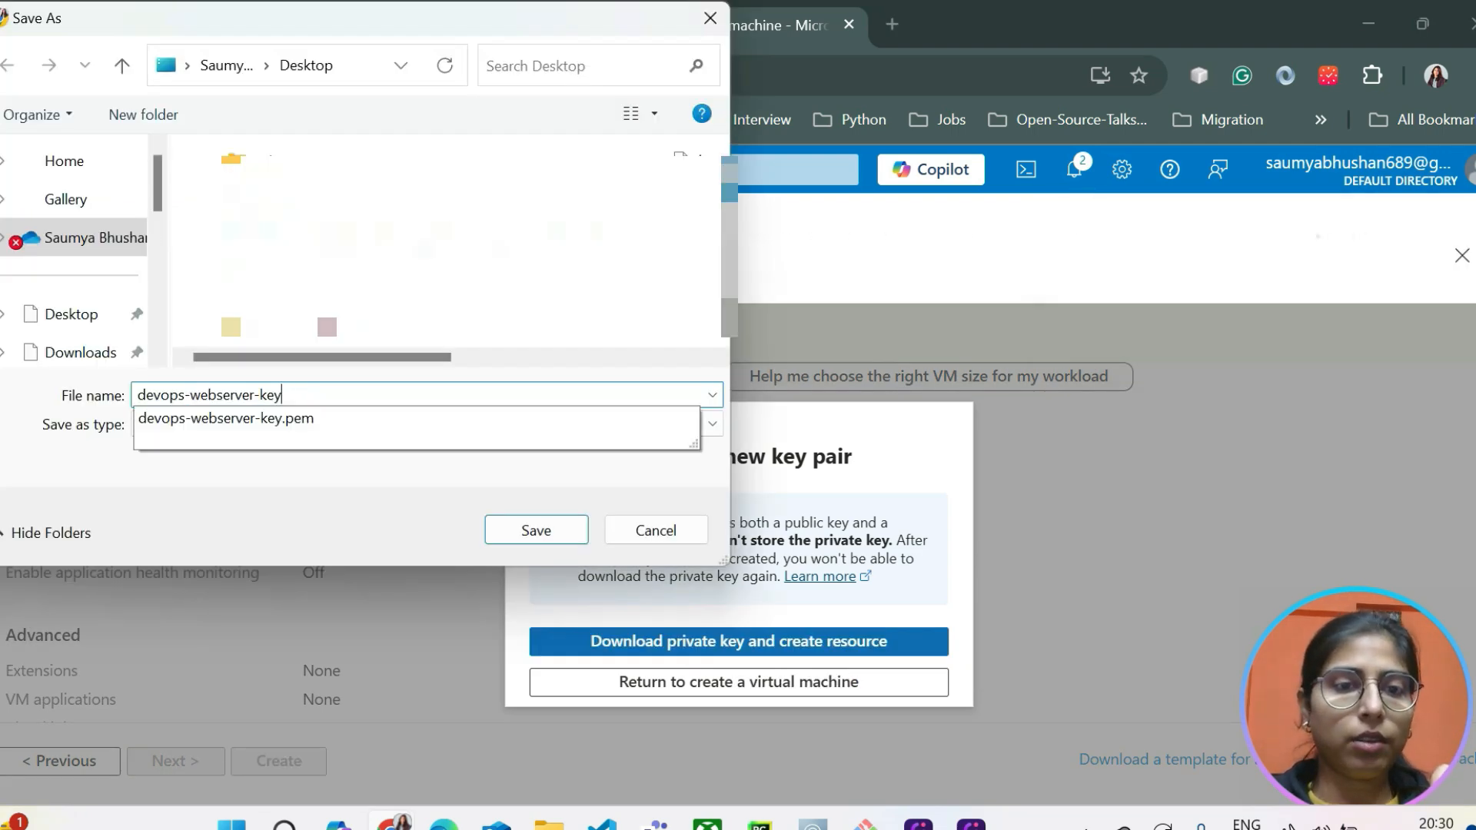
{"action": "left_click", "coordinate": [301, 419]}
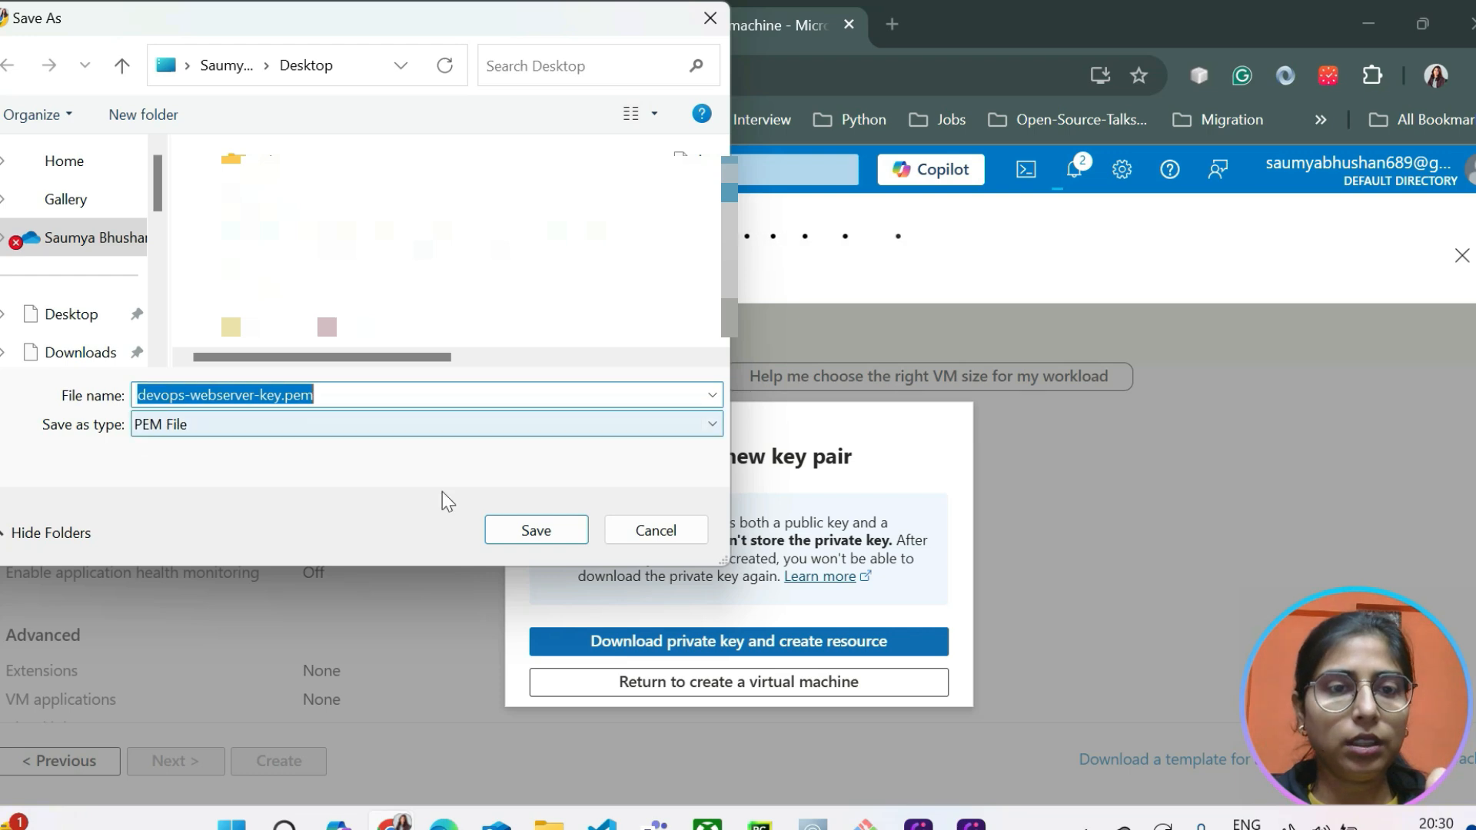
{"action": "left_click", "coordinate": [542, 538]}
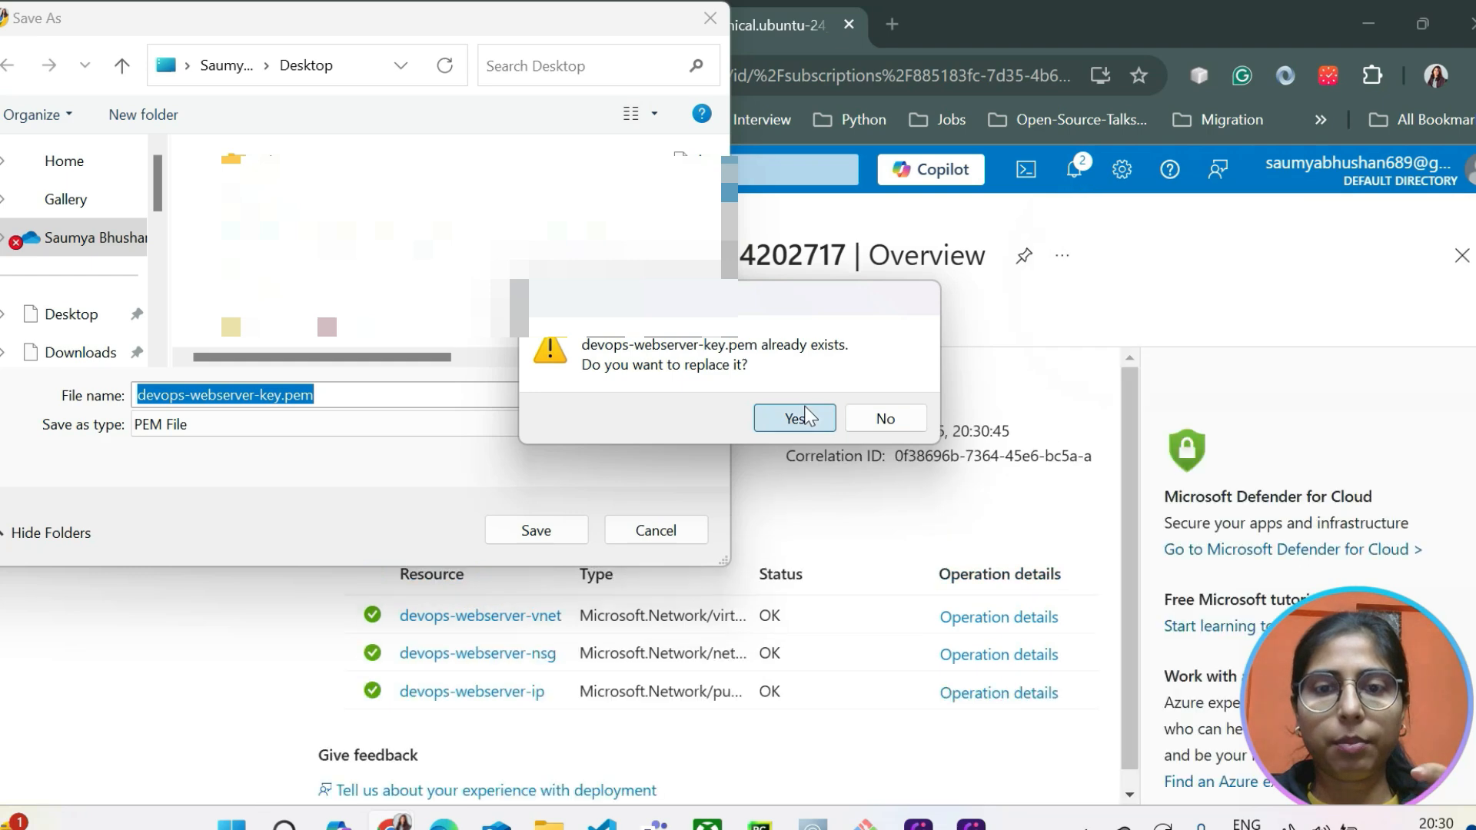
{"action": "left_click", "coordinate": [805, 415]}
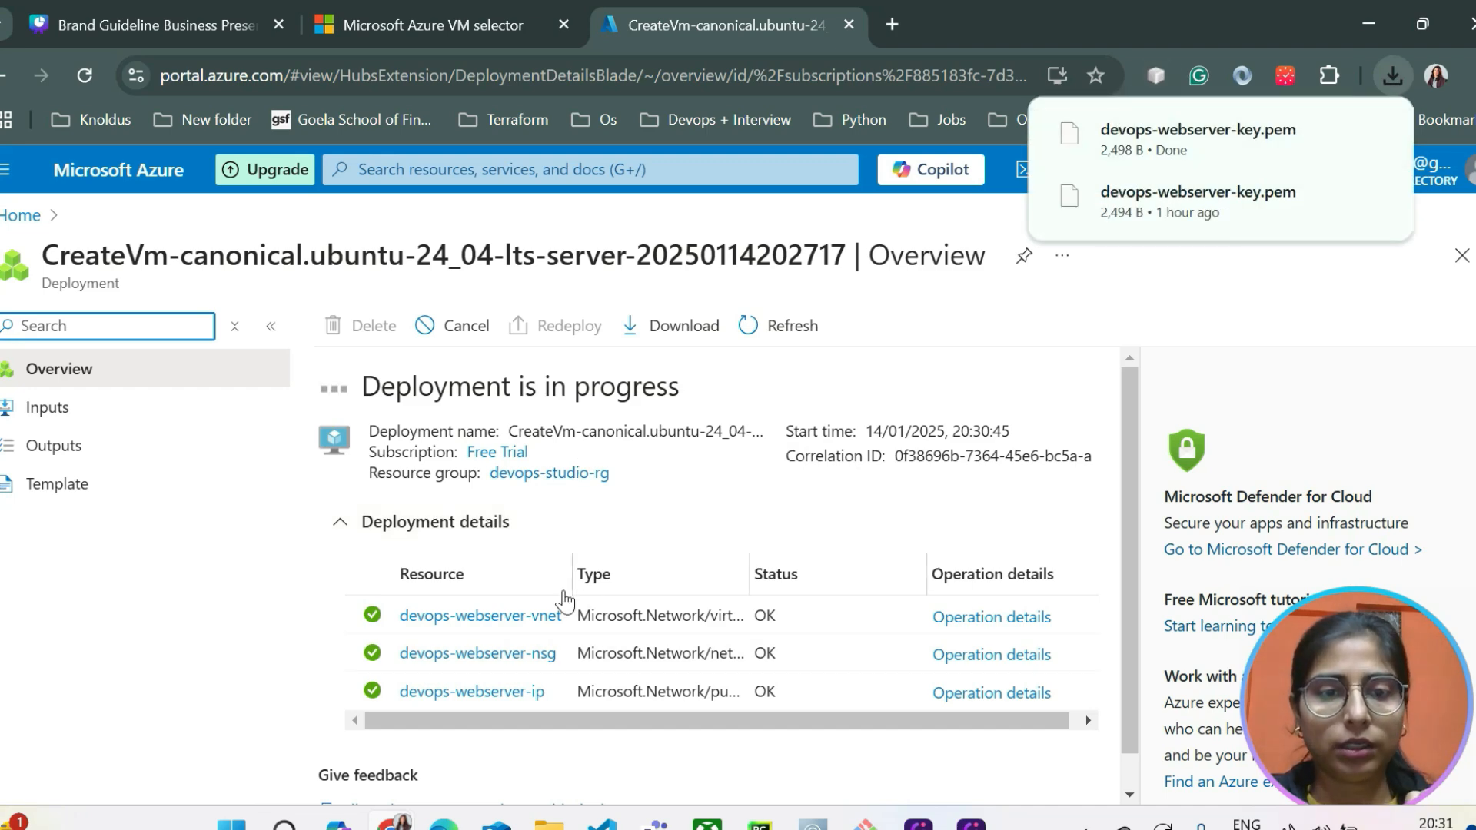
Monitor the deployment's progress and the status of its individual resources
{"action": "scroll", "coordinate": [565, 598], "scroll_direction": "down", "scroll_amount": 1}
{"action": "scroll", "coordinate": [661, 577], "scroll_direction": "up", "scroll_amount": 1}
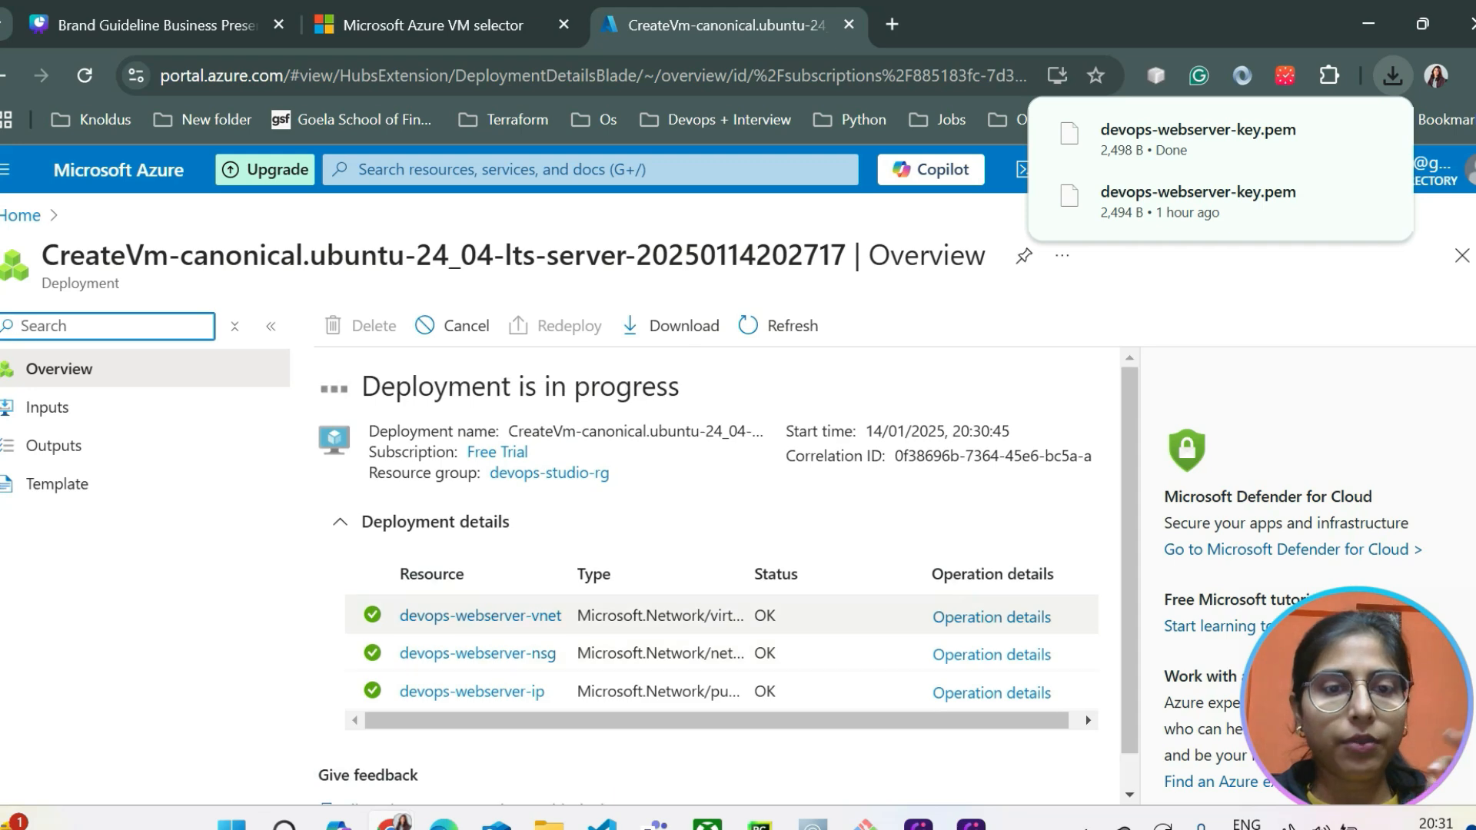
{"action": "left_click", "coordinate": [1404, 309]}
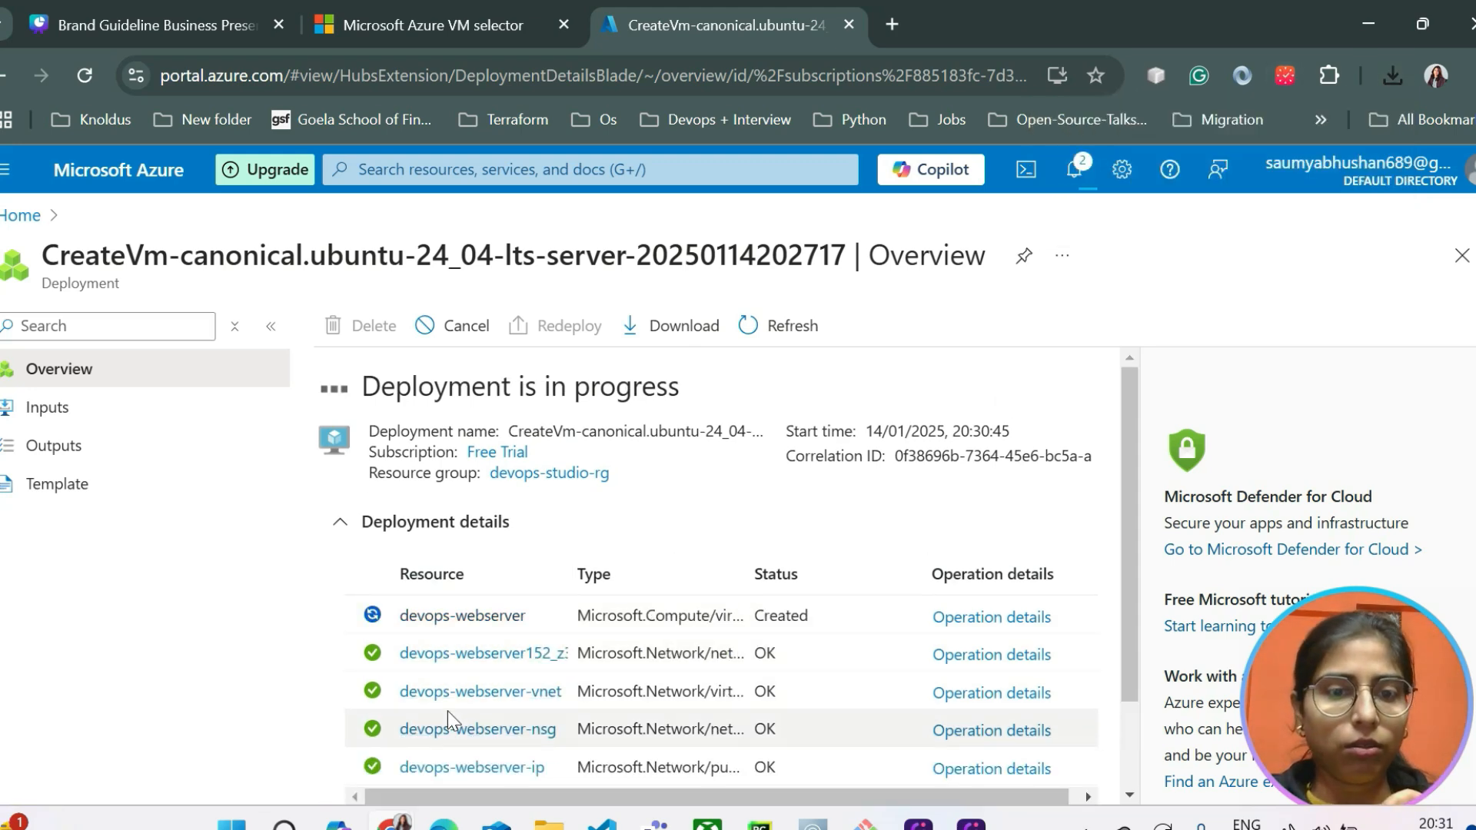
{"action": "scroll", "coordinate": [452, 720], "scroll_direction": "down", "scroll_amount": 1}
{"action": "scroll", "coordinate": [454, 718], "scroll_direction": "down", "scroll_amount": 2}
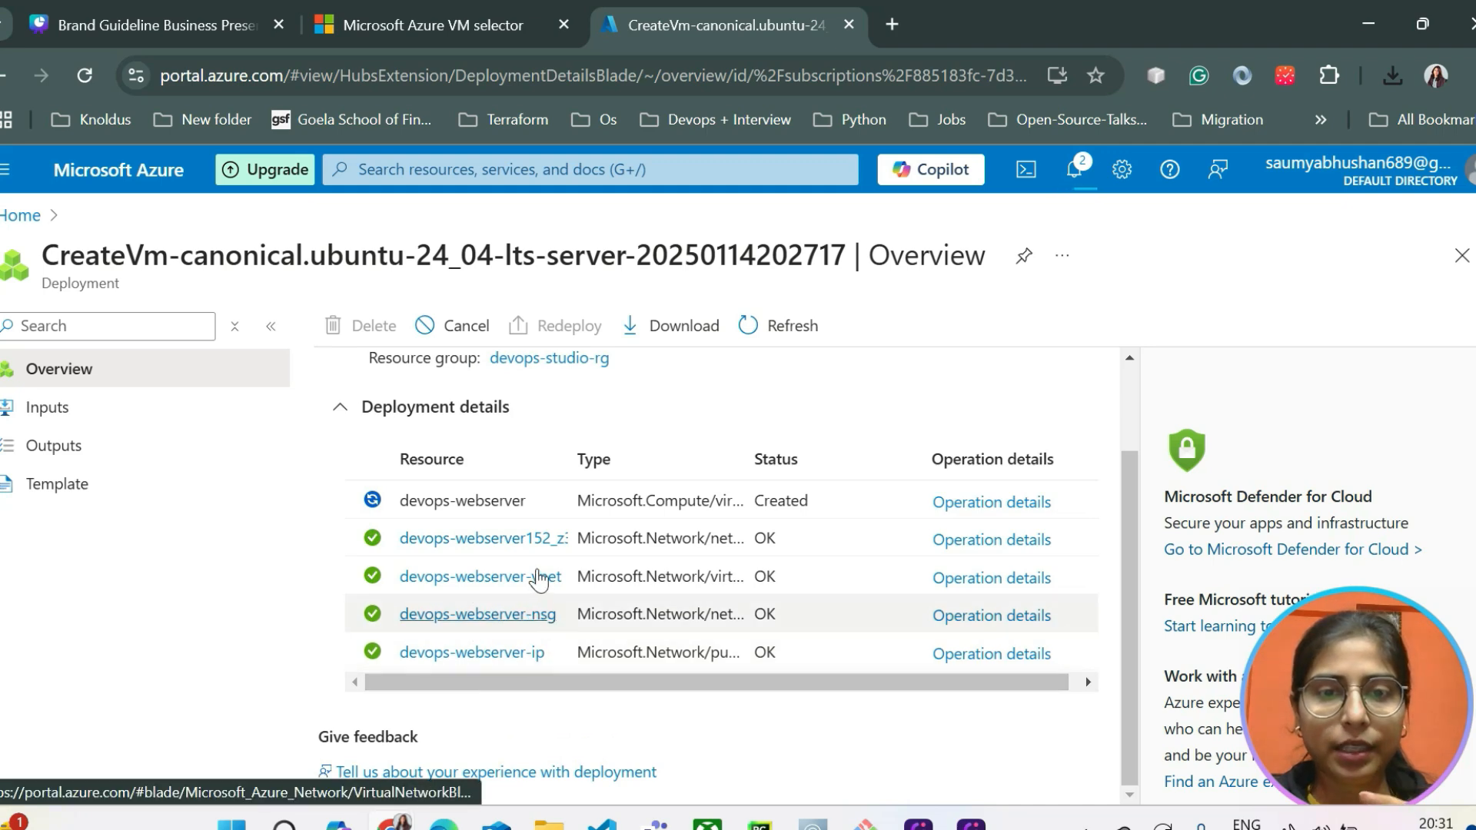
{"action": "scroll", "coordinate": [477, 615], "scroll_direction": "up", "scroll_amount": 1}
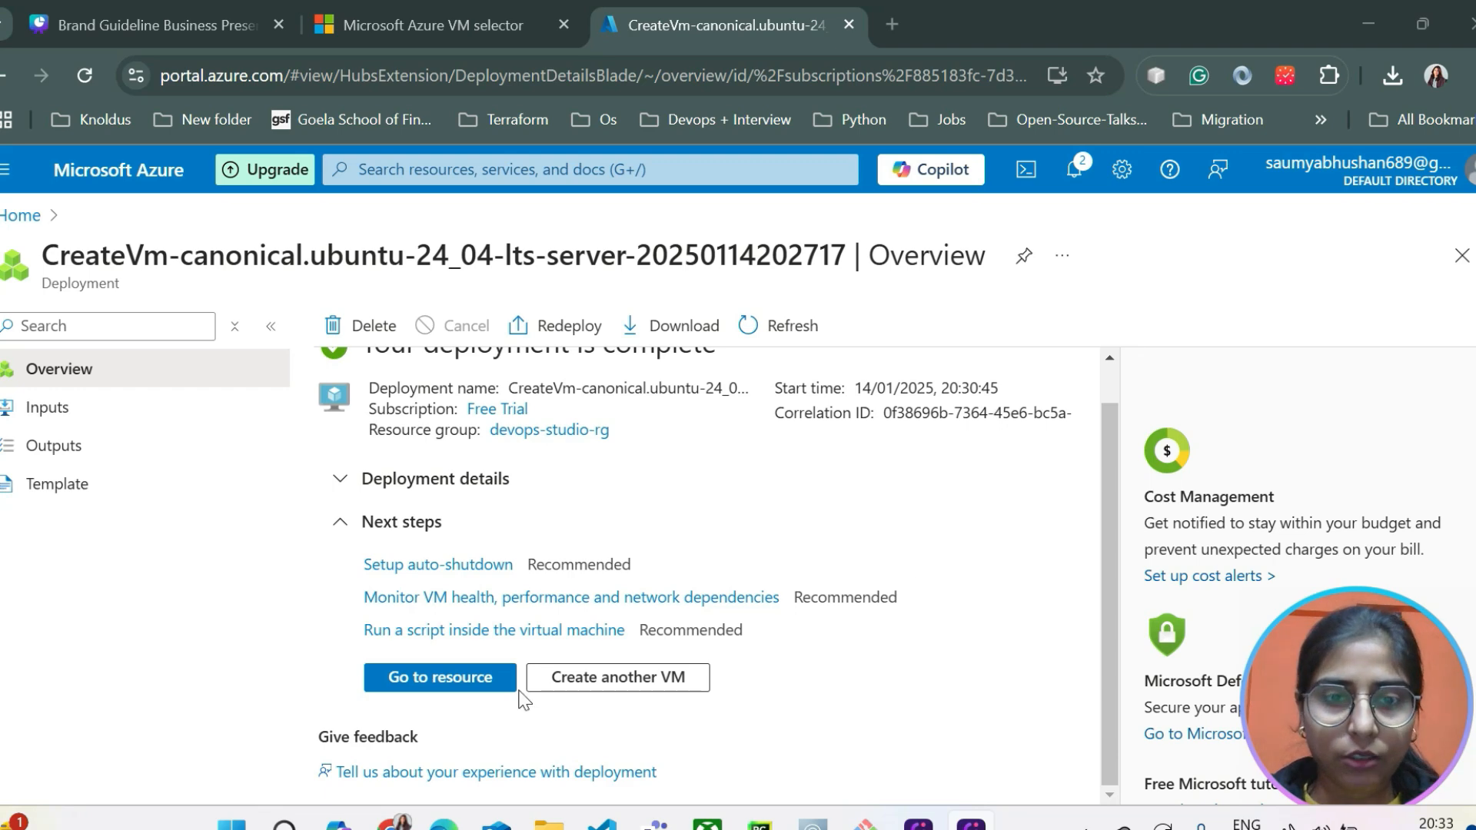
Open the deployed devops-webserver virtual machine and examine its networking, size, disk, availability and security properties
{"action": "left_click", "coordinate": [444, 689]}
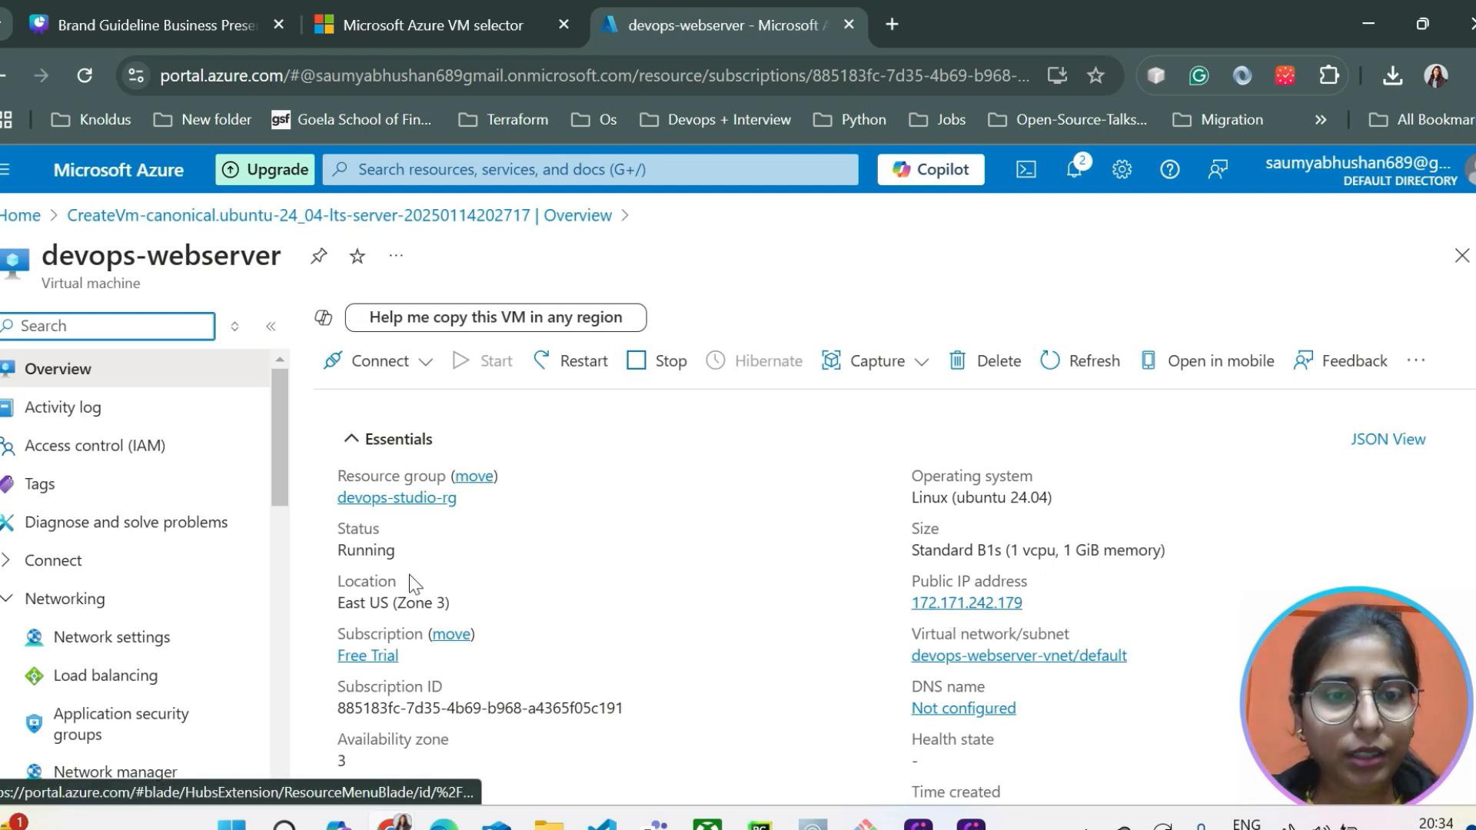
{"action": "scroll", "coordinate": [675, 674], "scroll_direction": "down", "scroll_amount": 6}
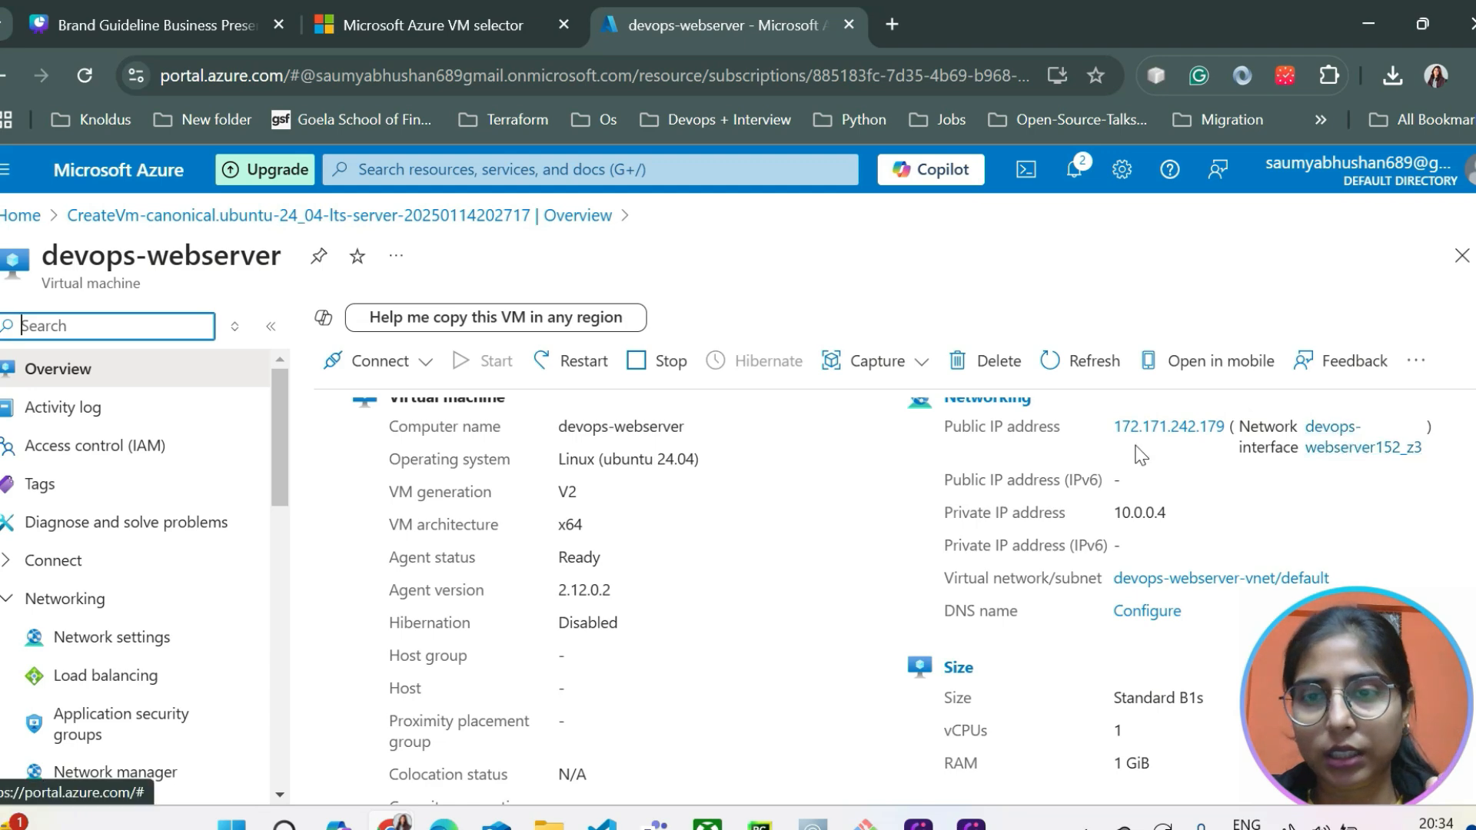
{"action": "scroll", "coordinate": [1118, 630], "scroll_direction": "down", "scroll_amount": 1}
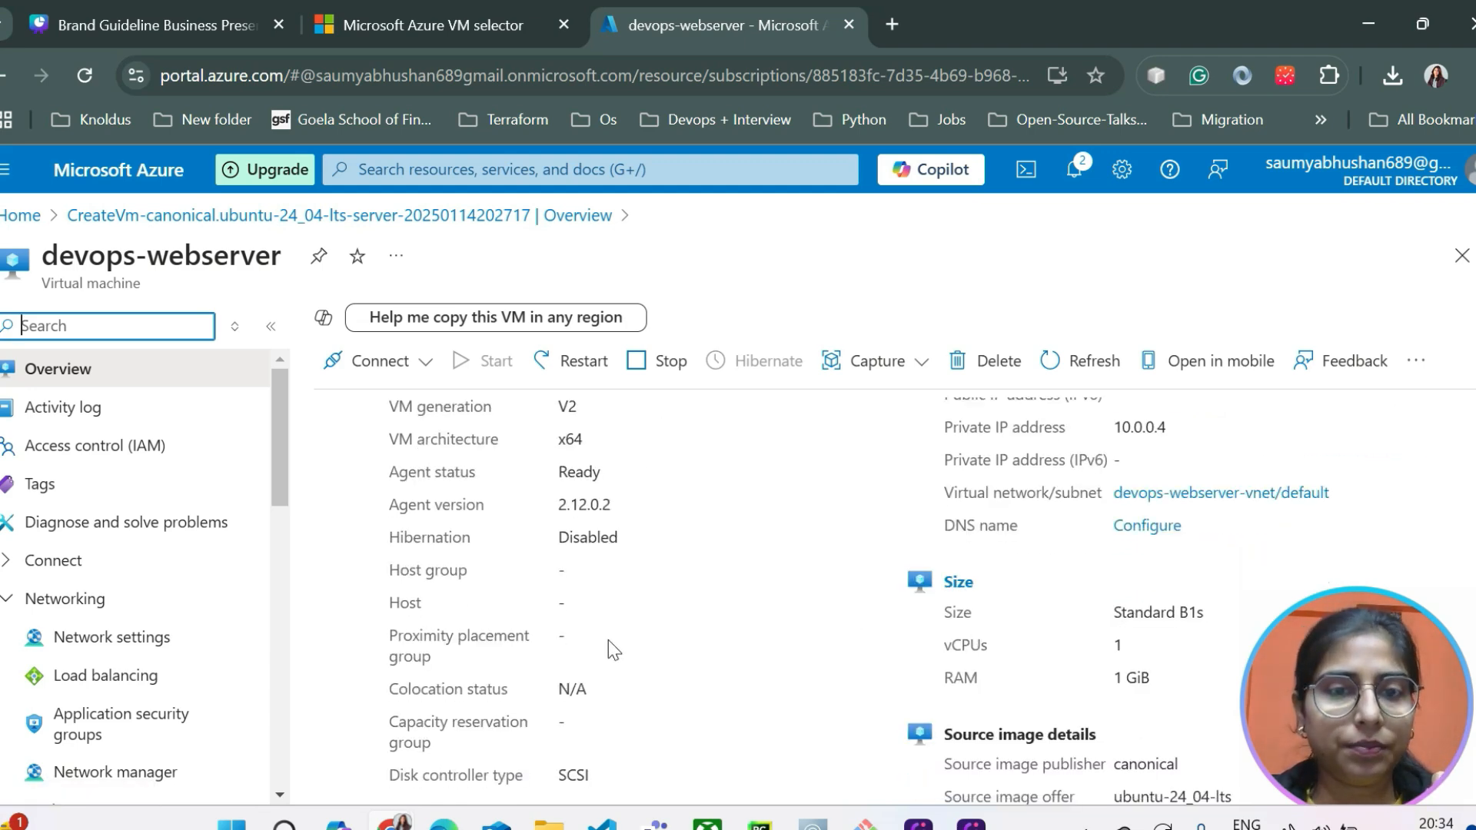
{"action": "scroll", "coordinate": [612, 650], "scroll_direction": "down", "scroll_amount": 4}
{"action": "scroll", "coordinate": [611, 649], "scroll_direction": "down", "scroll_amount": 1}
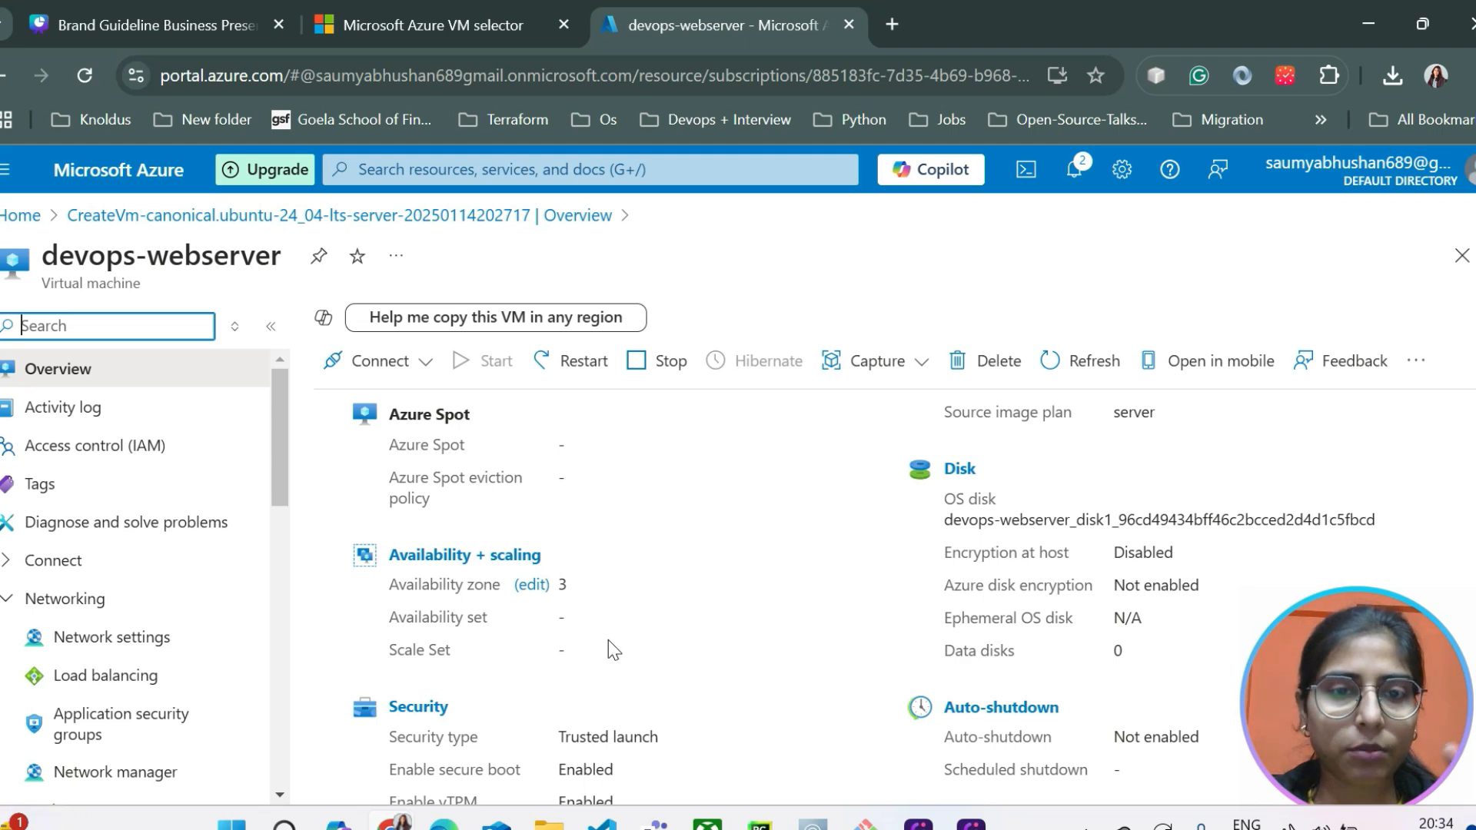
{"action": "scroll", "coordinate": [611, 650], "scroll_direction": "up", "scroll_amount": 10}
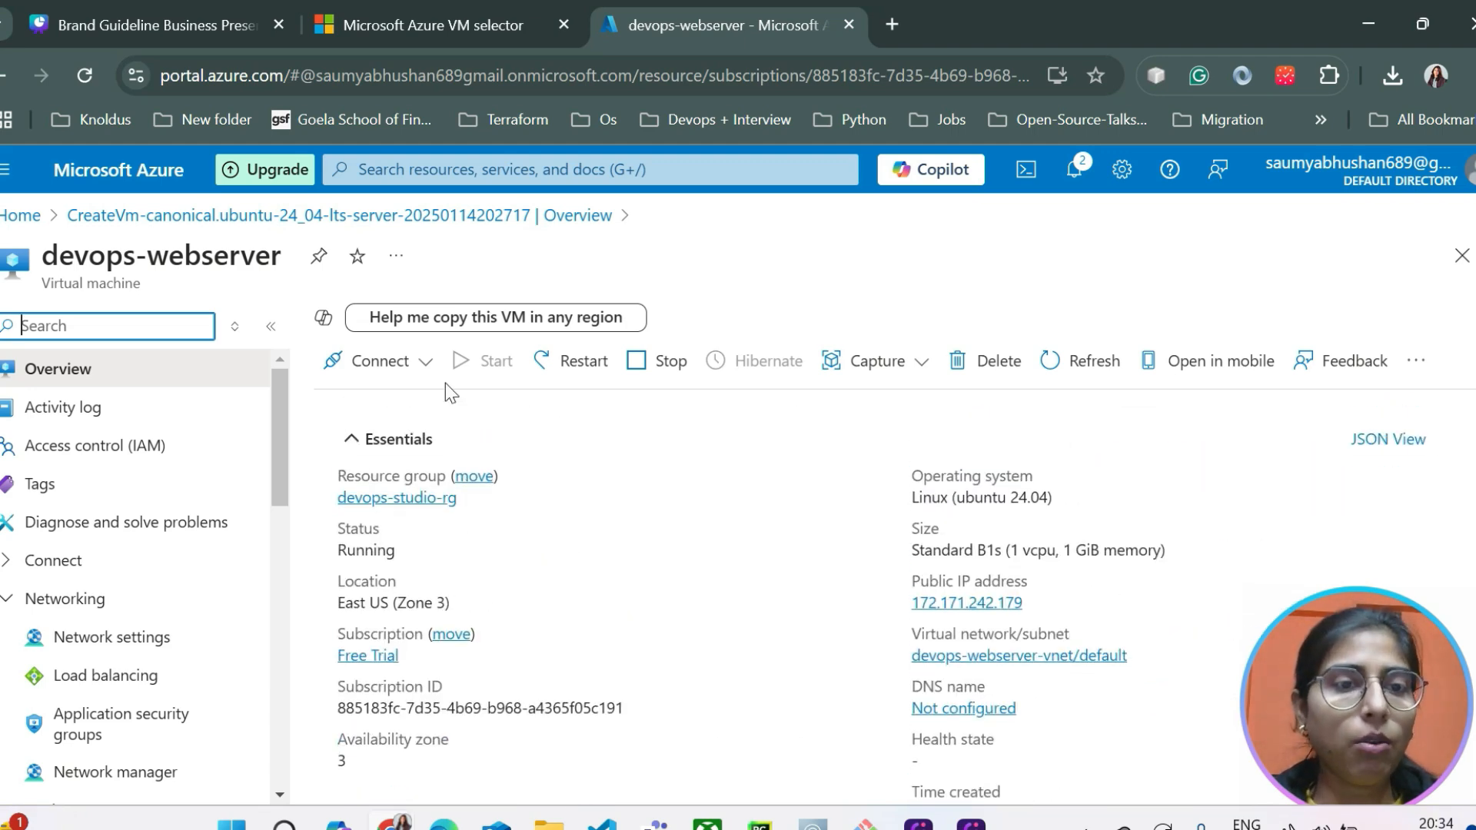
Open the devops-studio-rg resource group and examine the resources created with the virtual machine
{"action": "left_click", "coordinate": [412, 499]}
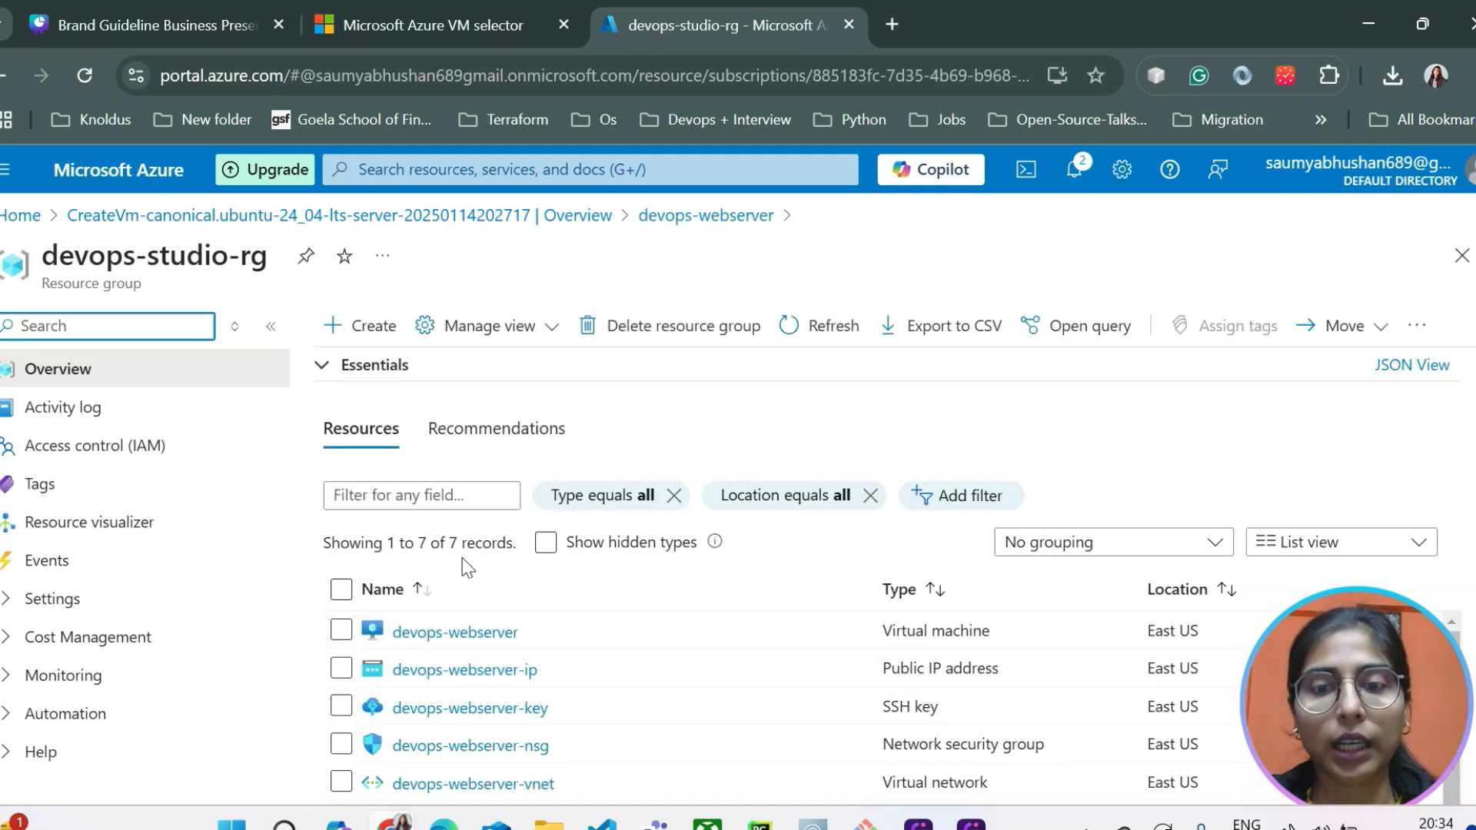
{"action": "scroll", "coordinate": [446, 553], "scroll_direction": "down", "scroll_amount": 3}
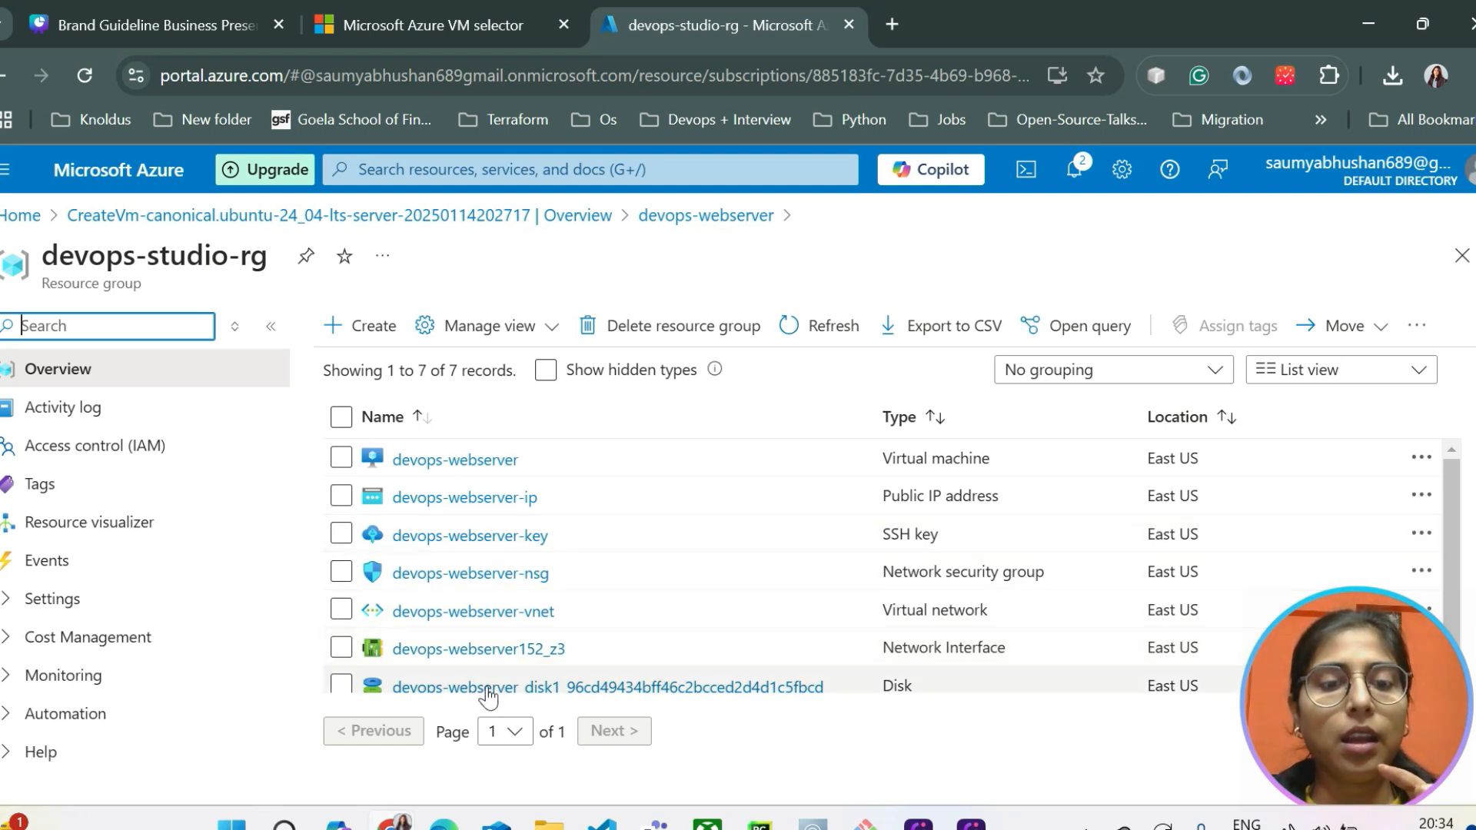
{"action": "scroll", "coordinate": [943, 674], "scroll_direction": "down", "scroll_amount": 1}
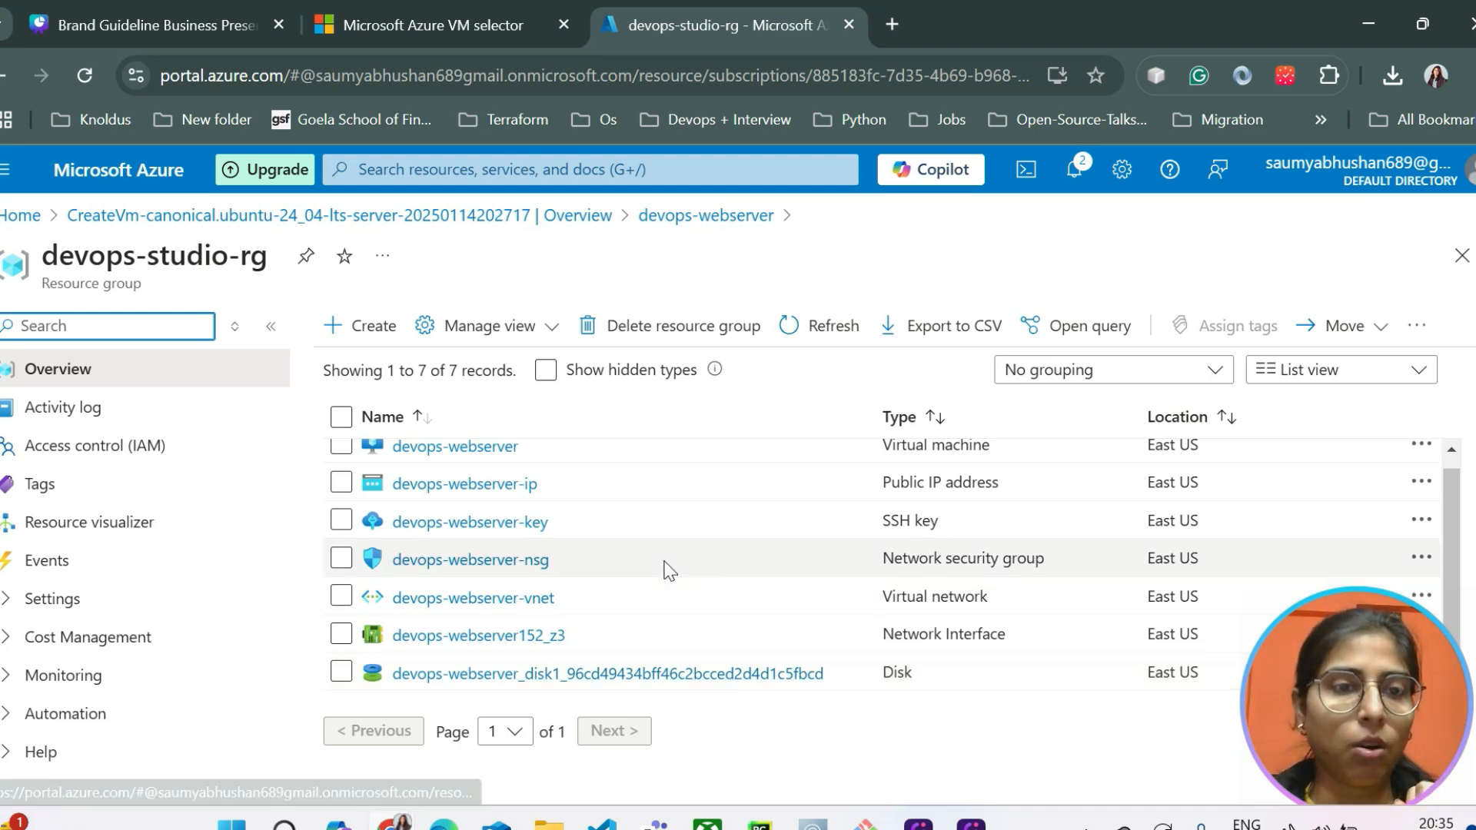
Open the connection options of the devops-webserver virtual machine and select Native SSH from the local machine
{"action": "scroll", "coordinate": [669, 569], "scroll_direction": "up", "scroll_amount": 3}
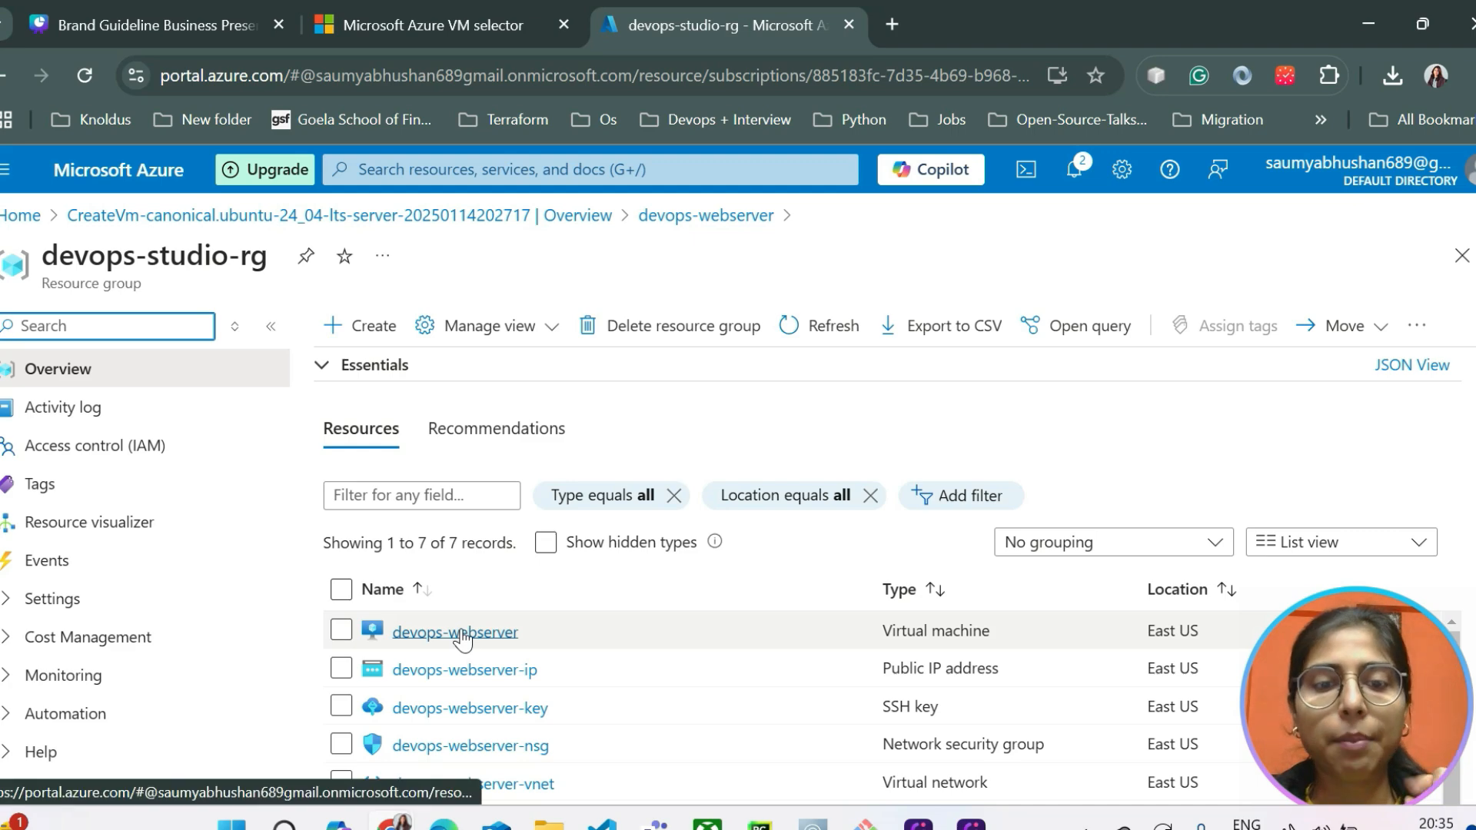
{"action": "left_click", "coordinate": [460, 633]}
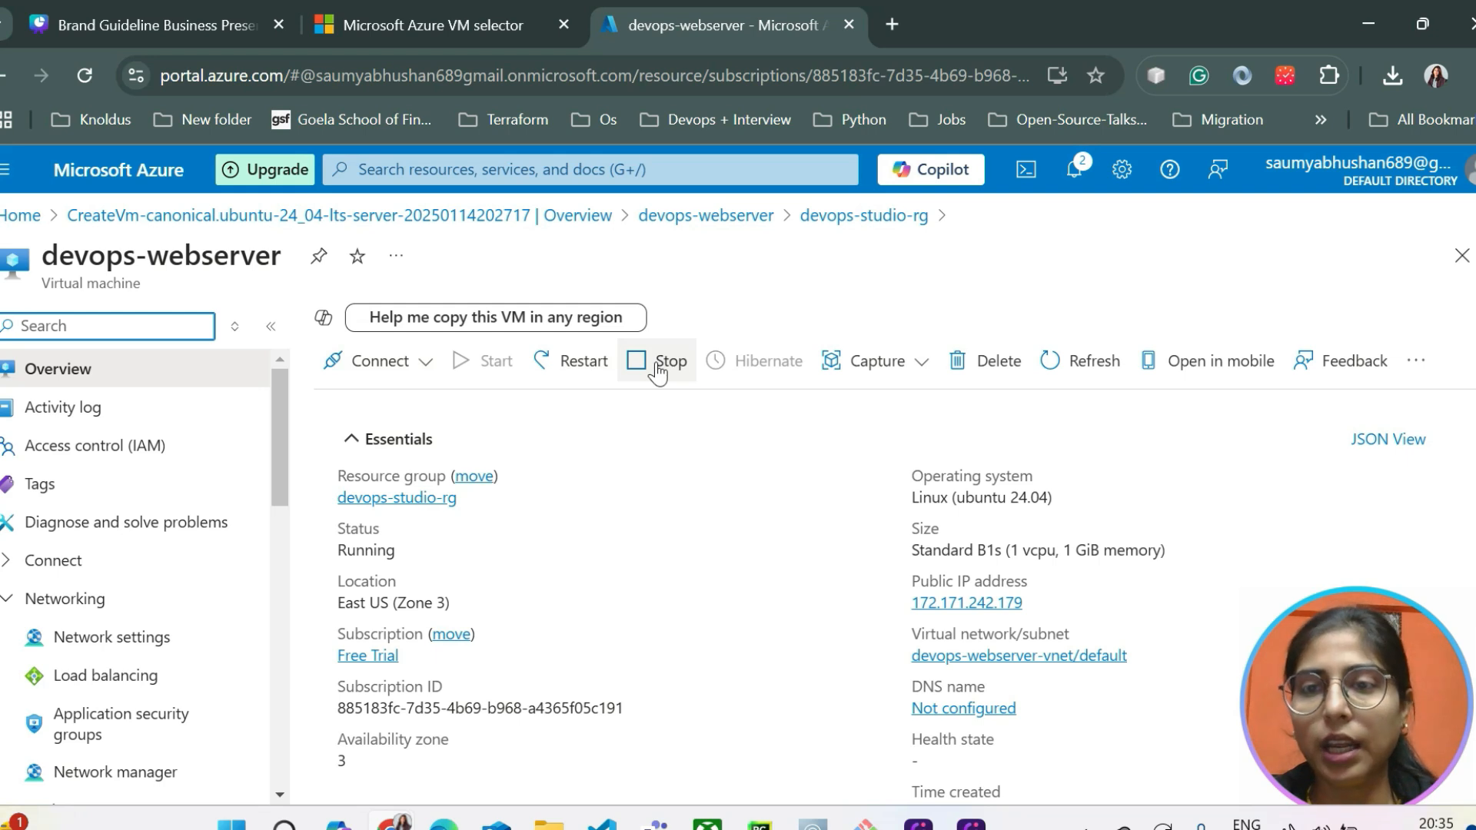
{"action": "left_click", "coordinate": [360, 375]}
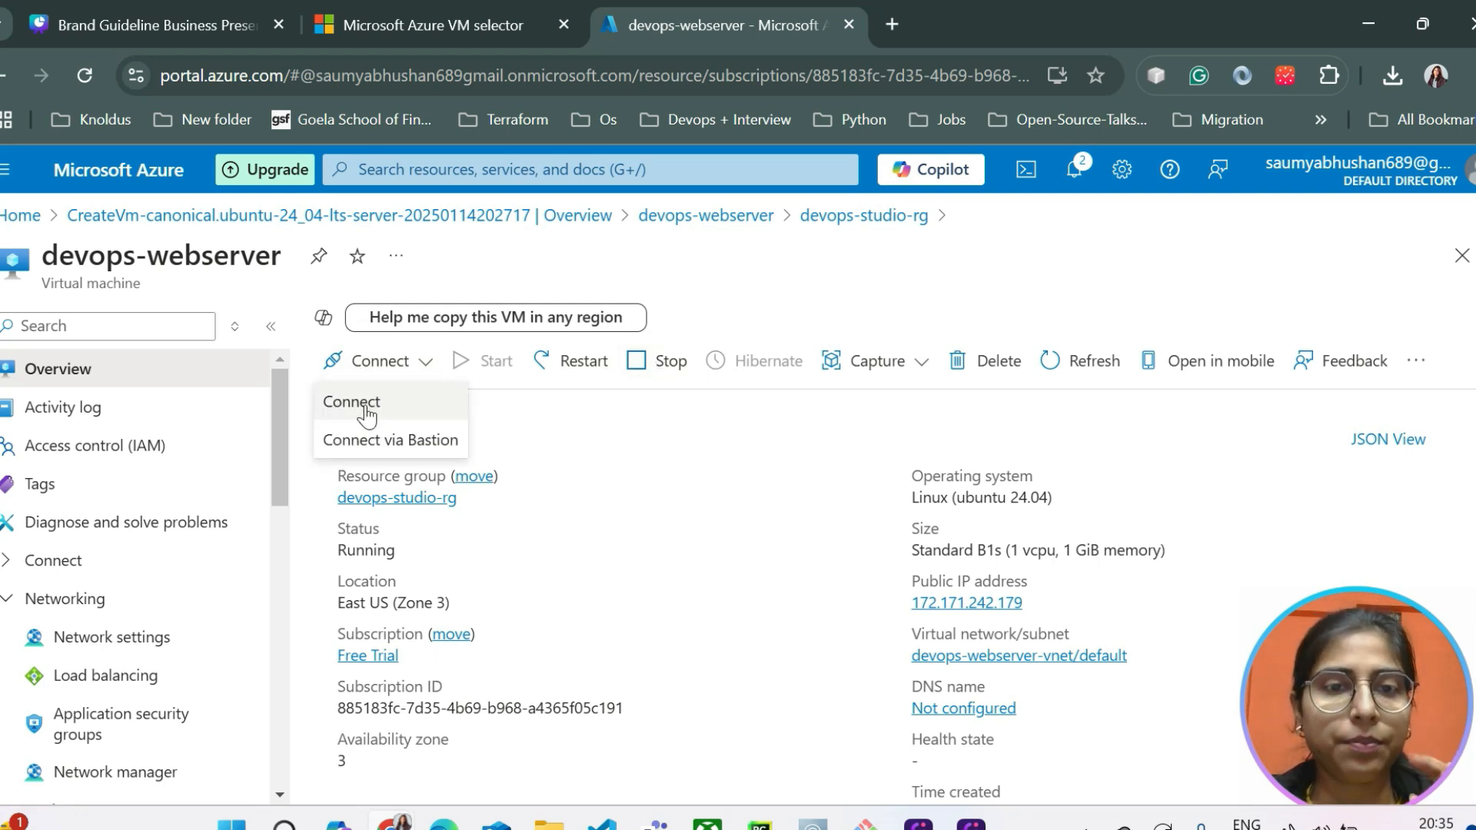
{"action": "left_click", "coordinate": [366, 404]}
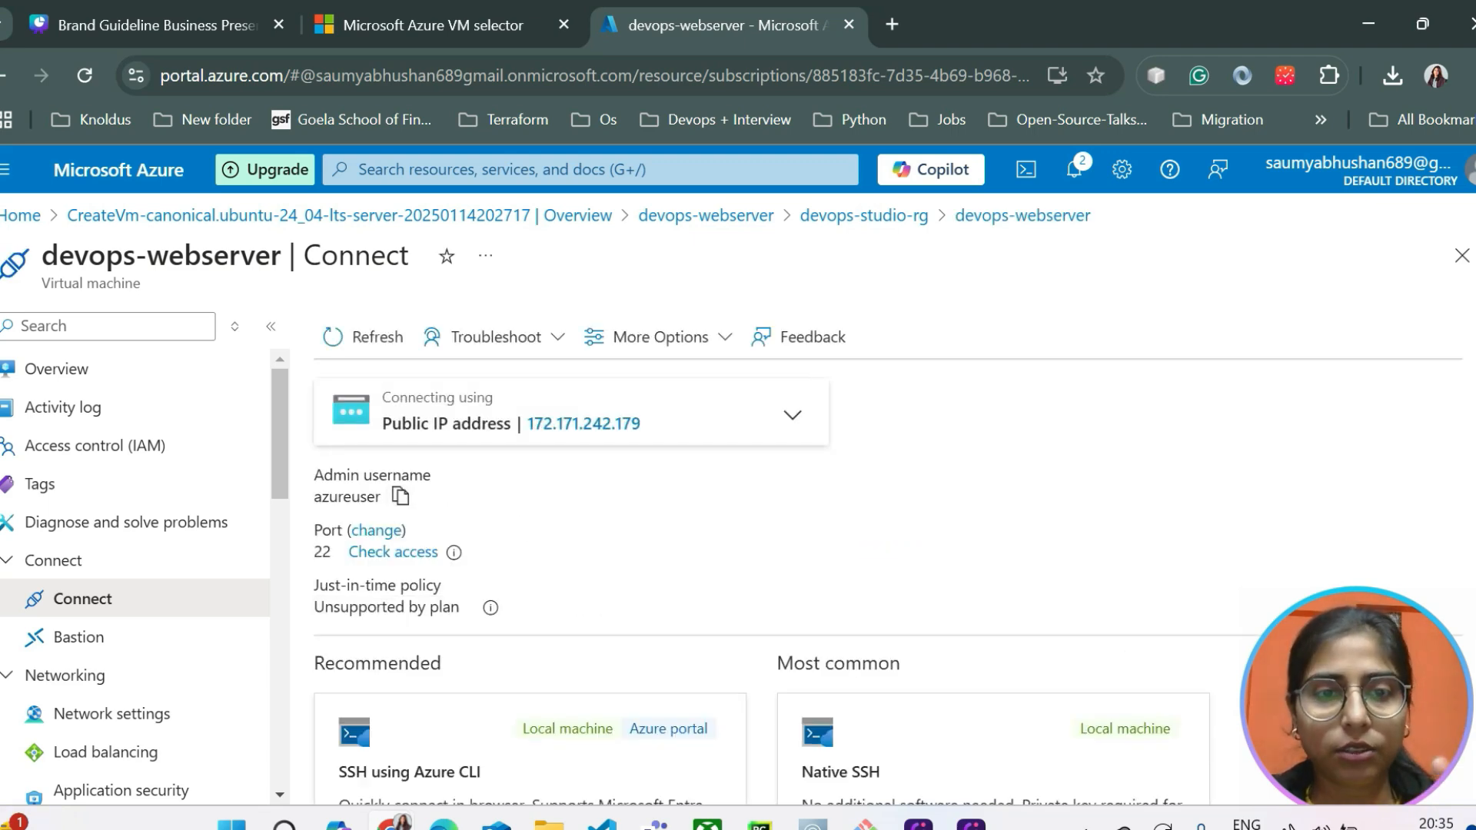
{"action": "scroll", "coordinate": [388, 557], "scroll_direction": "down", "scroll_amount": 3}
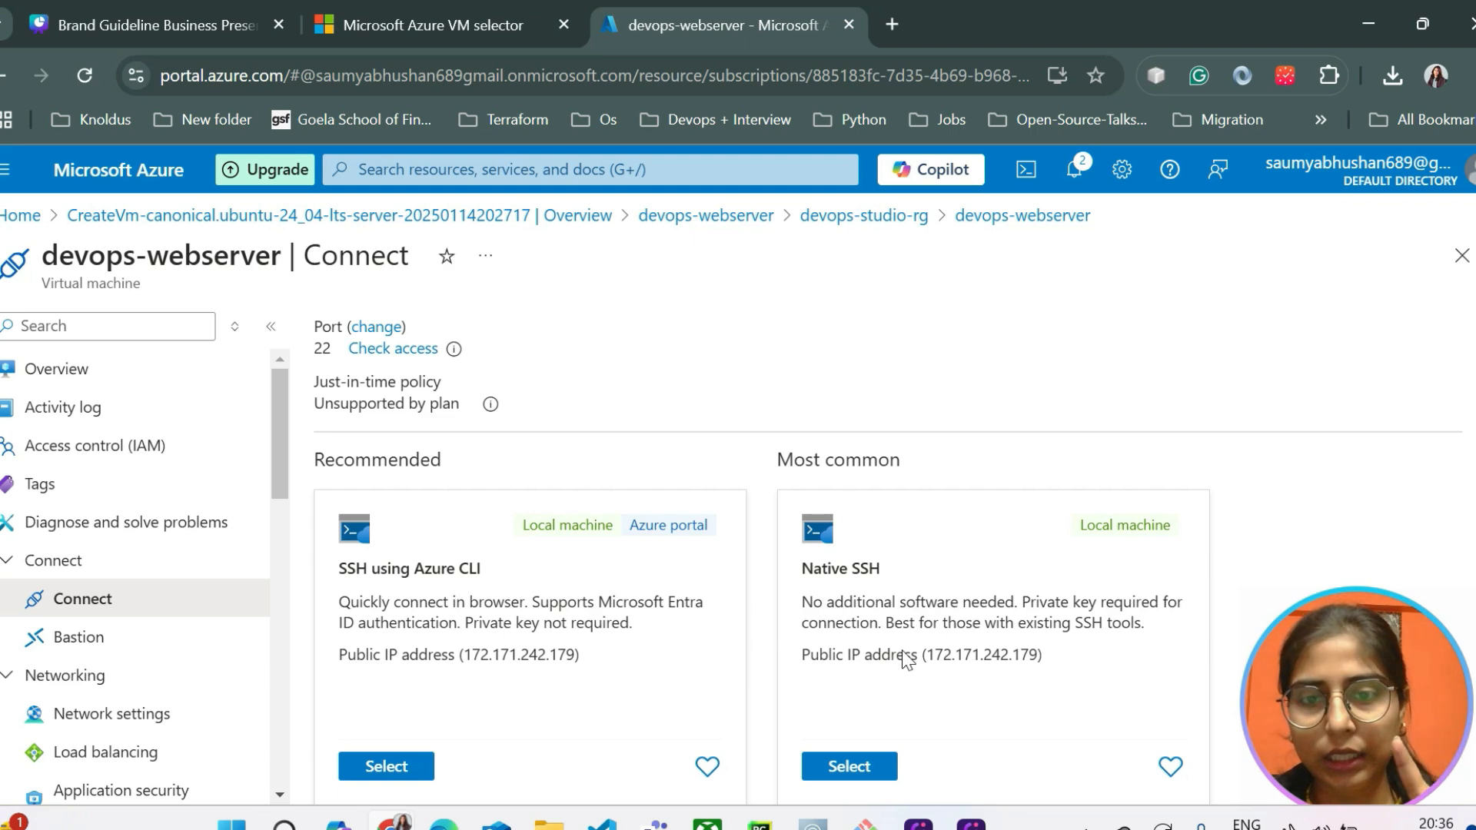
{"action": "scroll", "coordinate": [906, 659], "scroll_direction": "down", "scroll_amount": 1}
{"action": "left_click", "coordinate": [846, 707]}
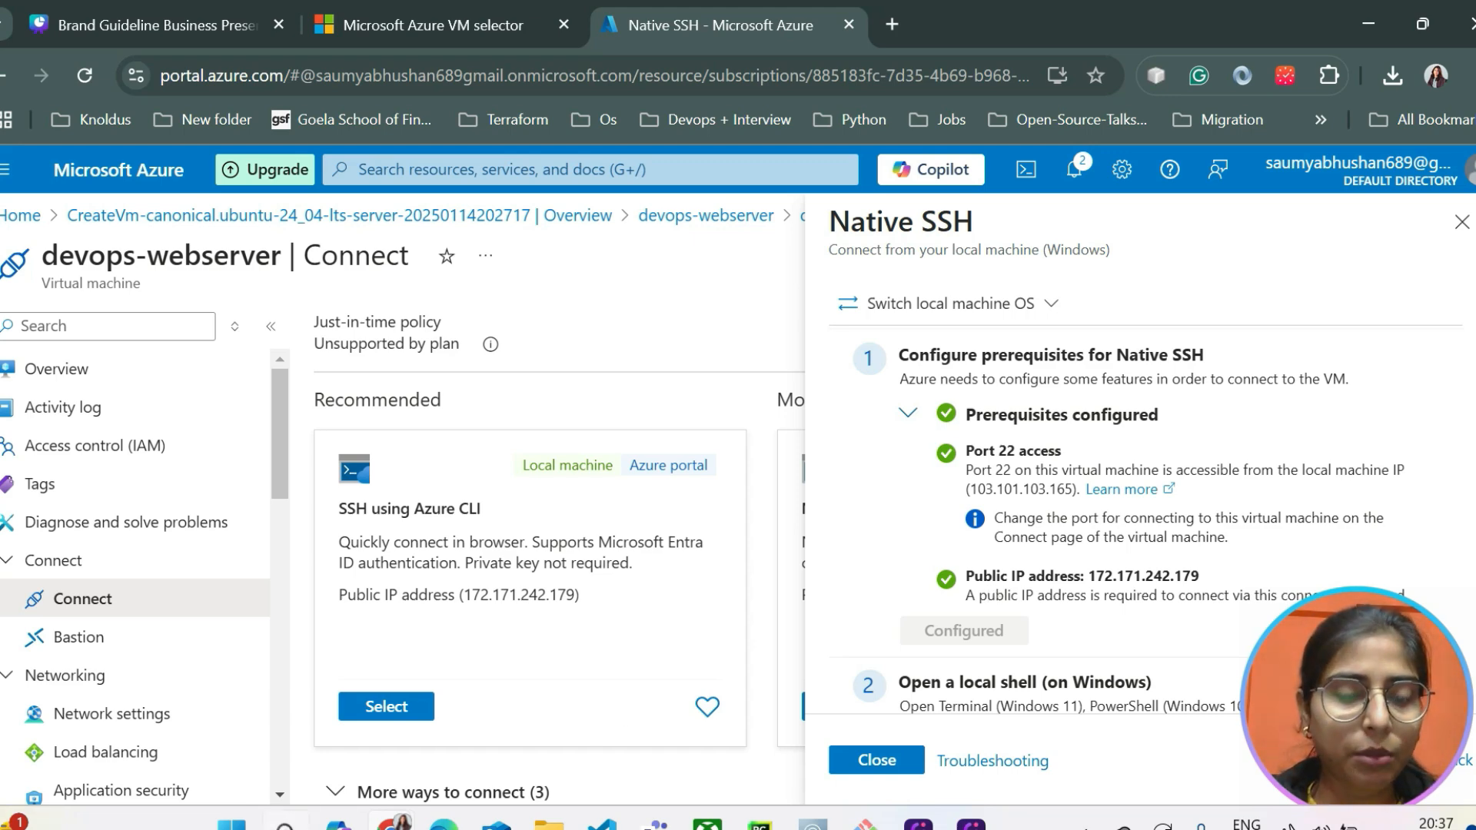
Launch Git Bash and change the working directory to OneDrive/Desktop
{"action": "left_click", "coordinate": [284, 826]}
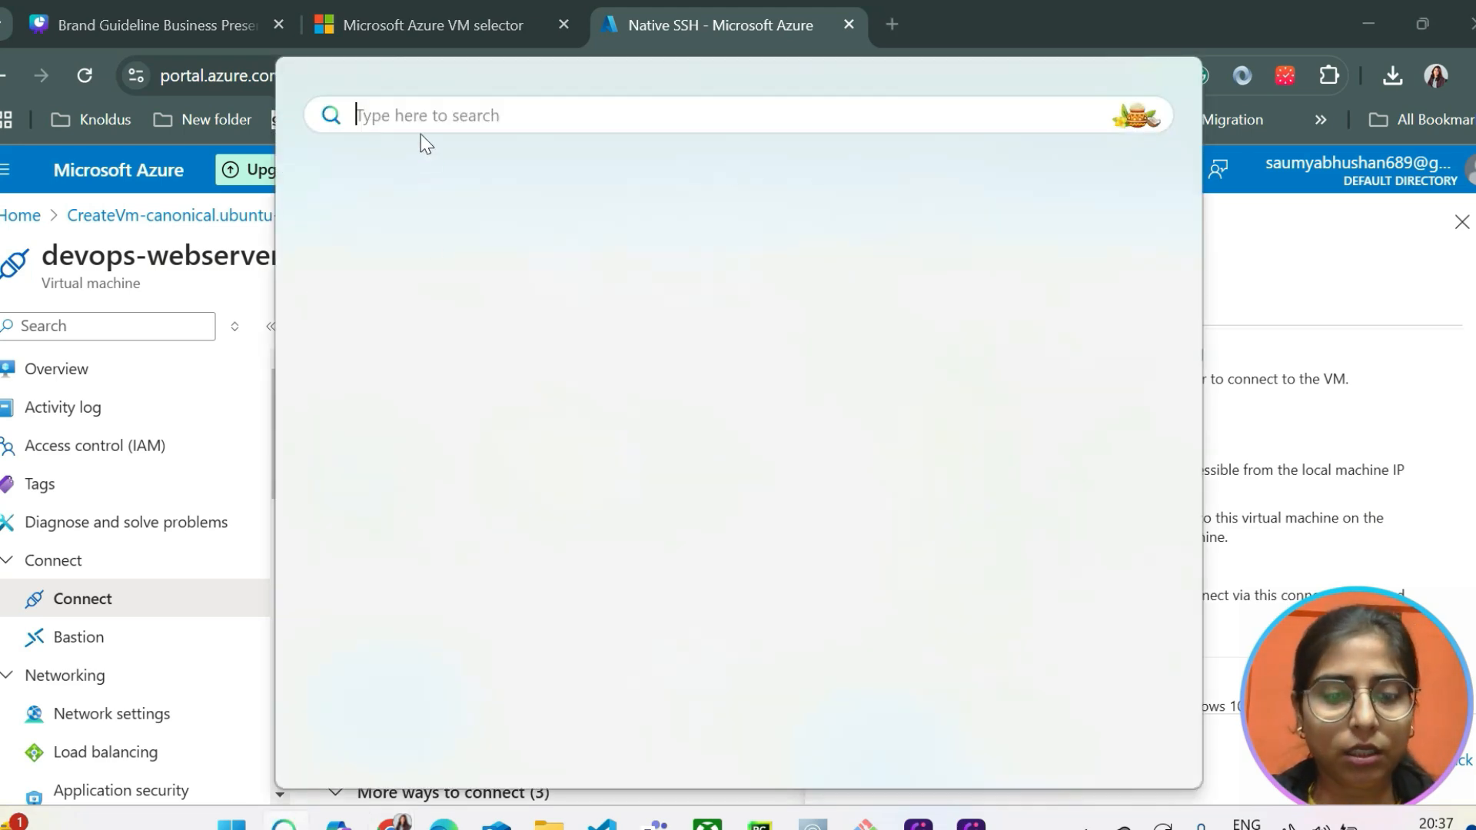
{"action": "type", "text": "gitbash"}
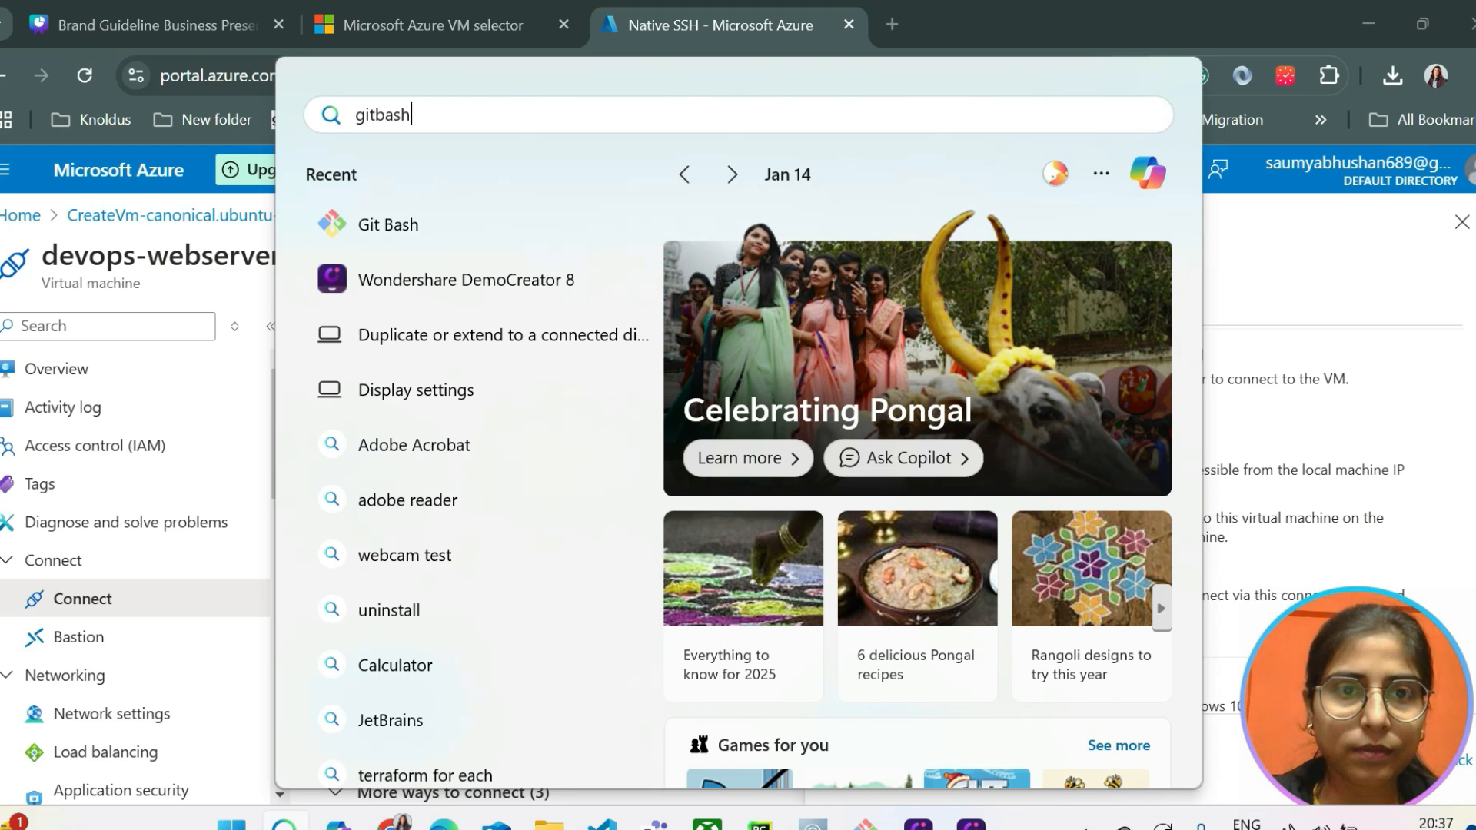
{"action": "left_click", "coordinate": [443, 299]}
{"action": "type", "text": "cd"}
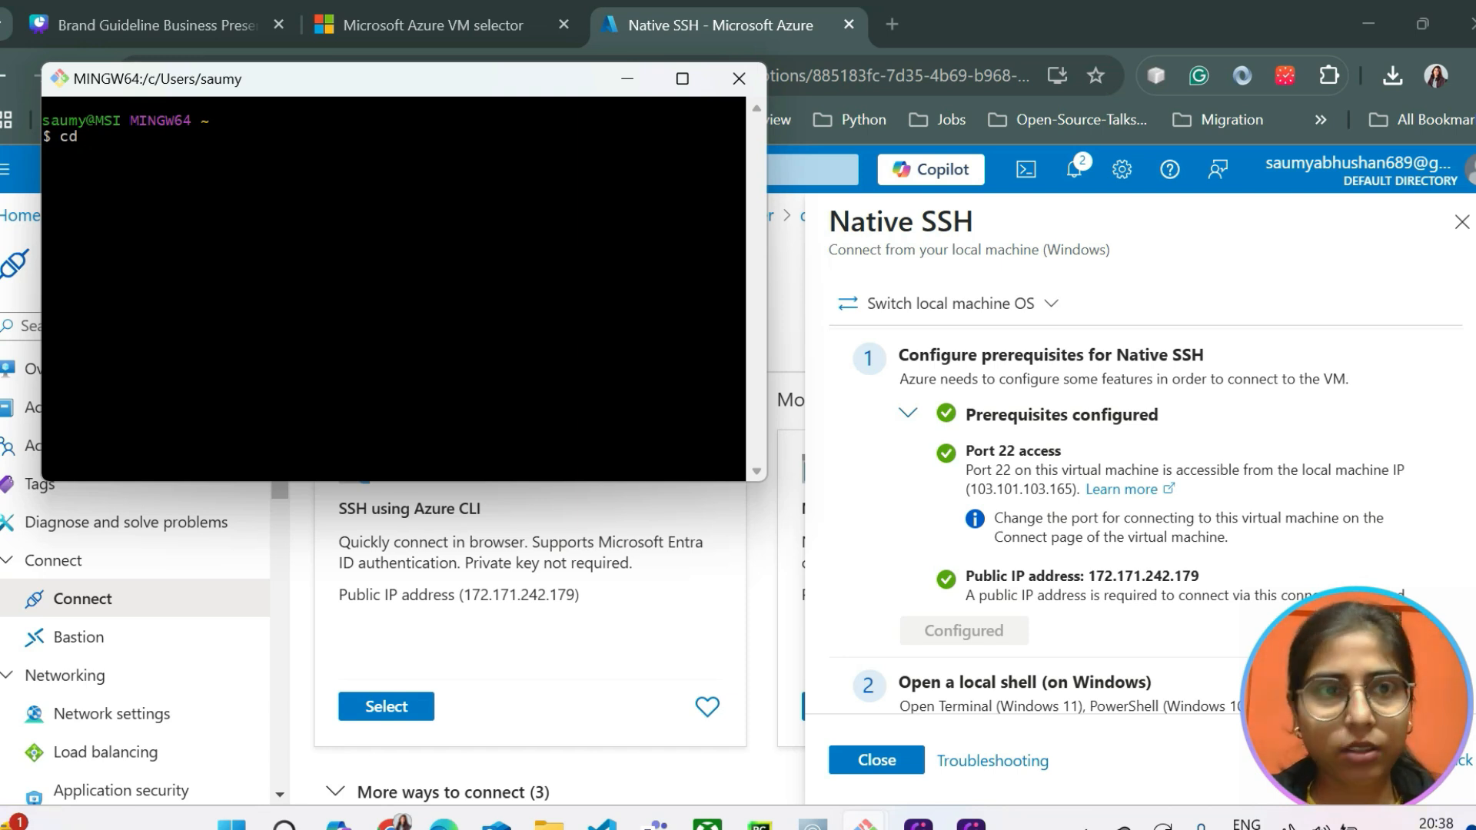
{"action": "type", "text": "O"}
{"action": "key", "text": "Tab"}
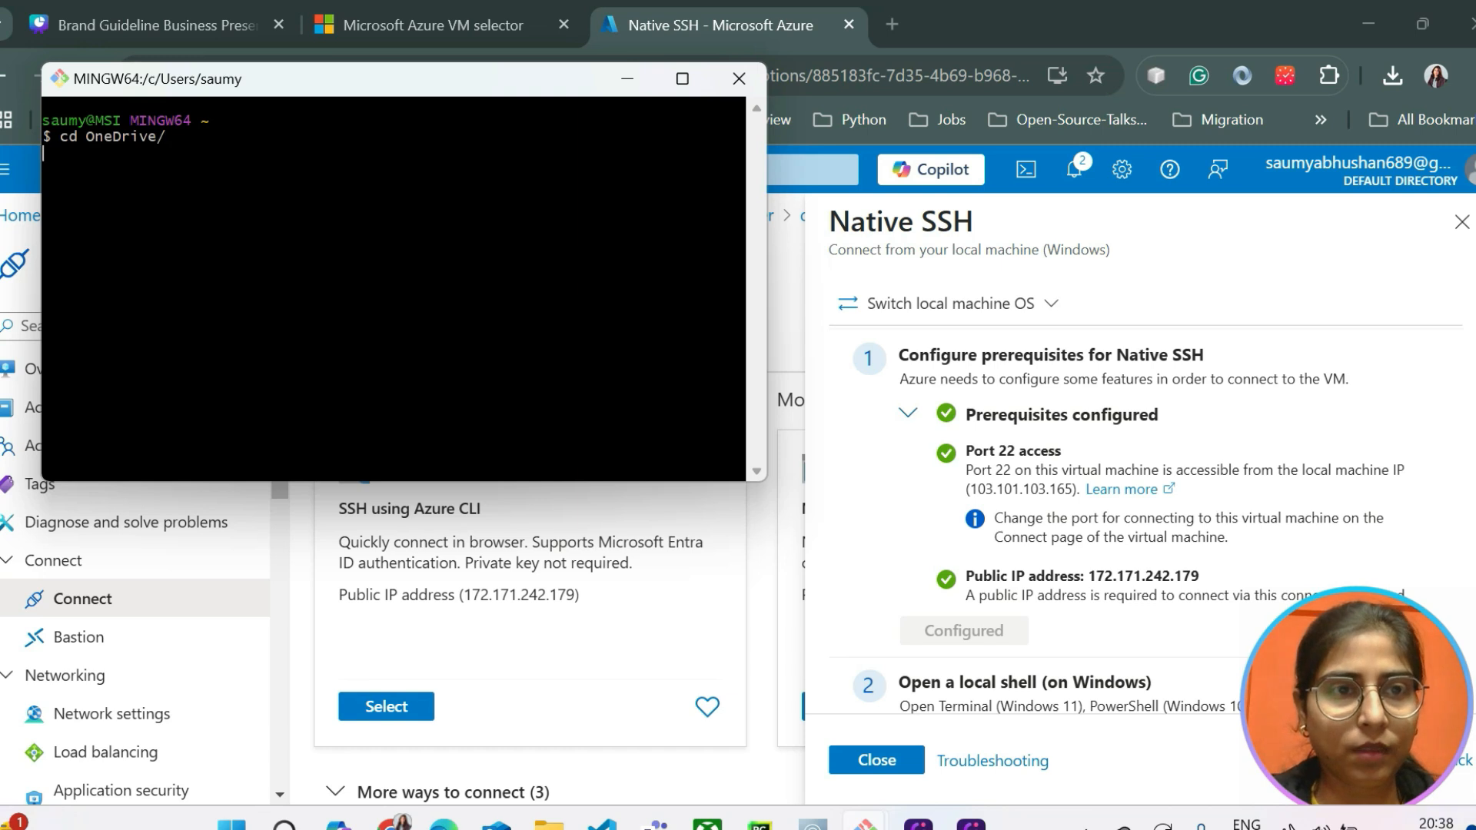
{"action": "type", "text": "cd e"}
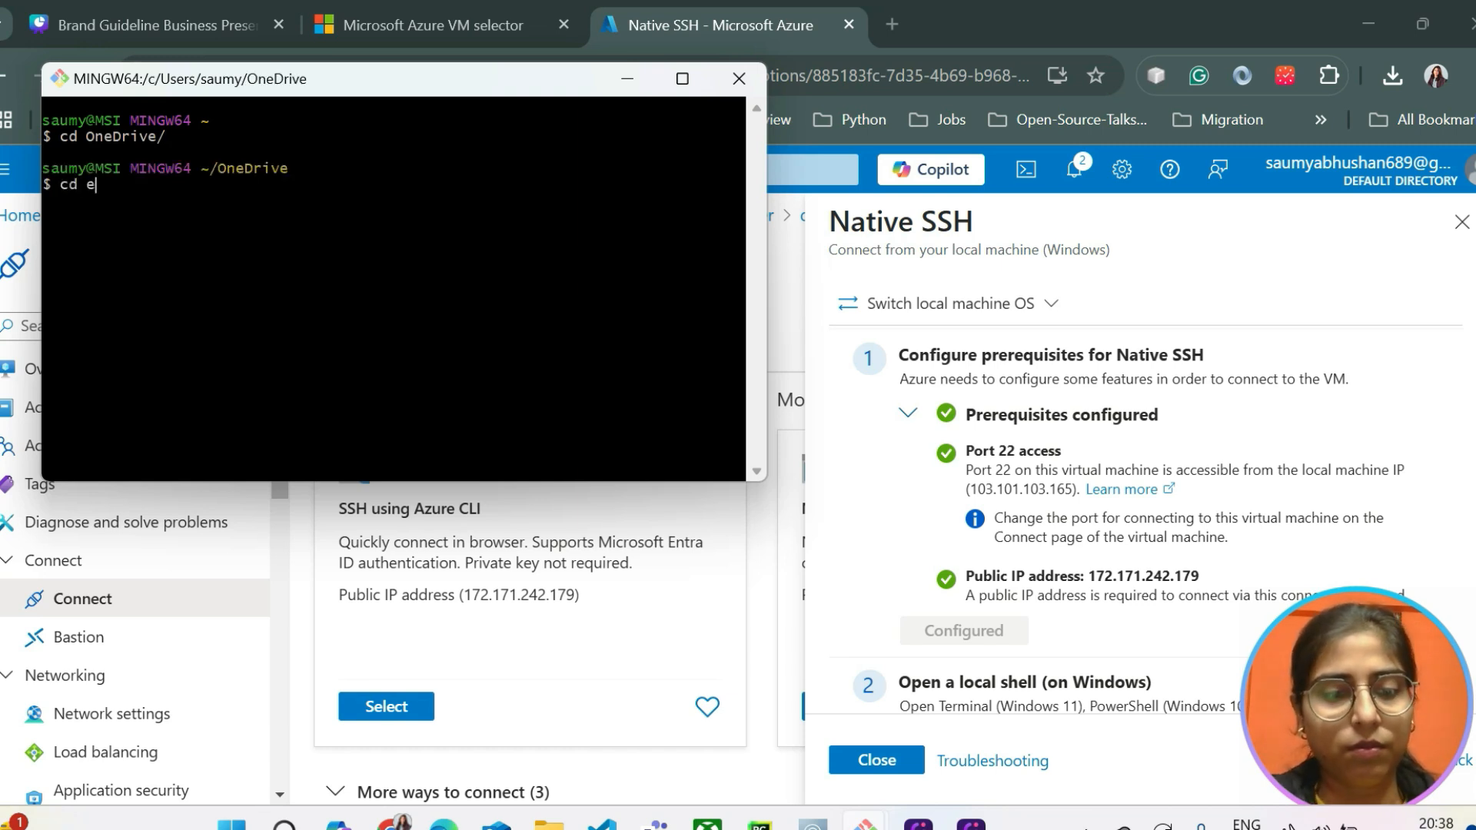
{"action": "key", "text": "BackSpace"}
{"action": "type", "text": "Desktop"}
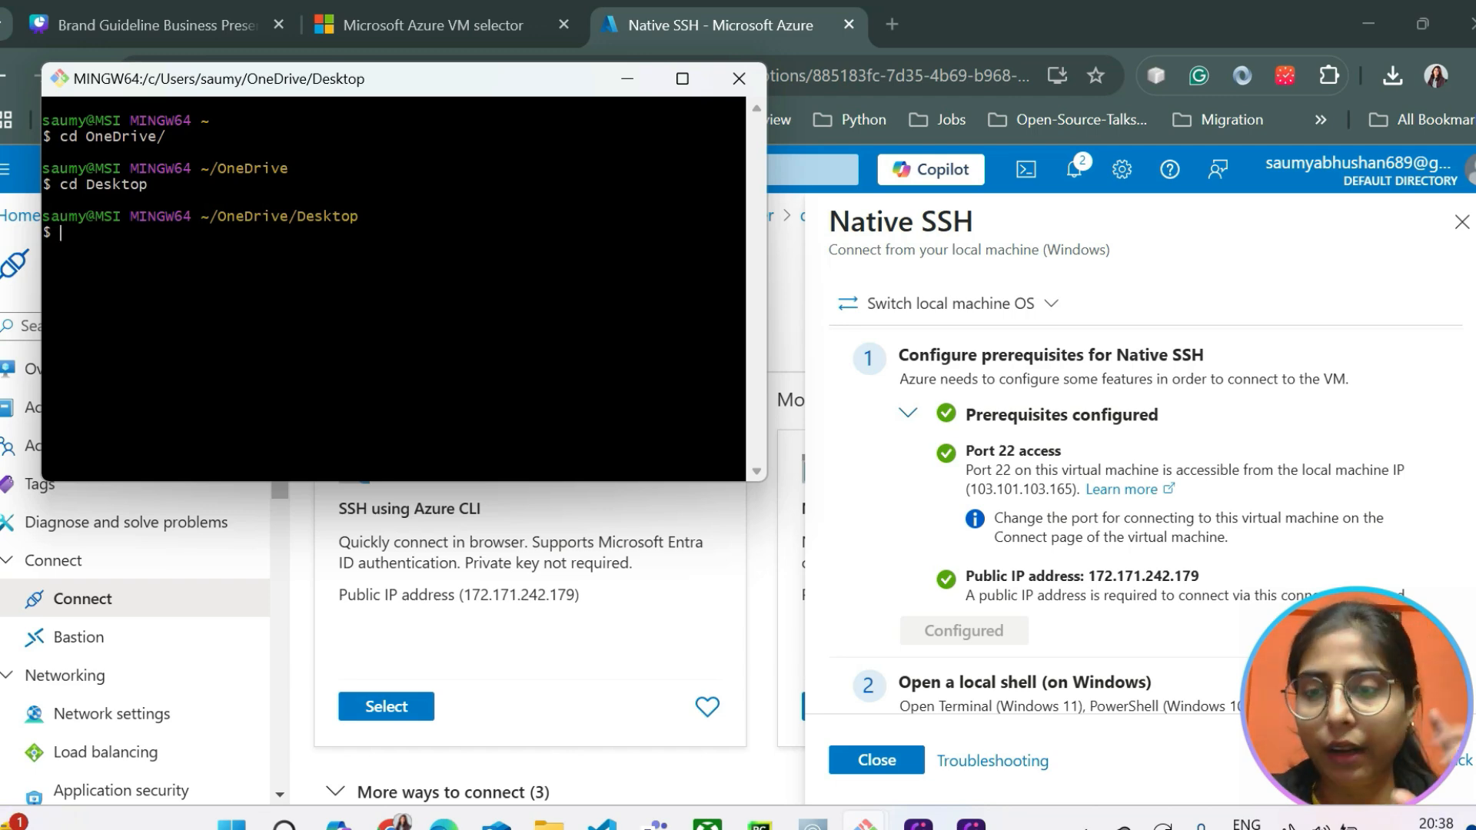
Connect over SSH as azureuser to 172.171.242.179 with the devops-webserver-key.pem identity file, accepting the unknown host with yes
{"action": "type", "text": "ssh"}
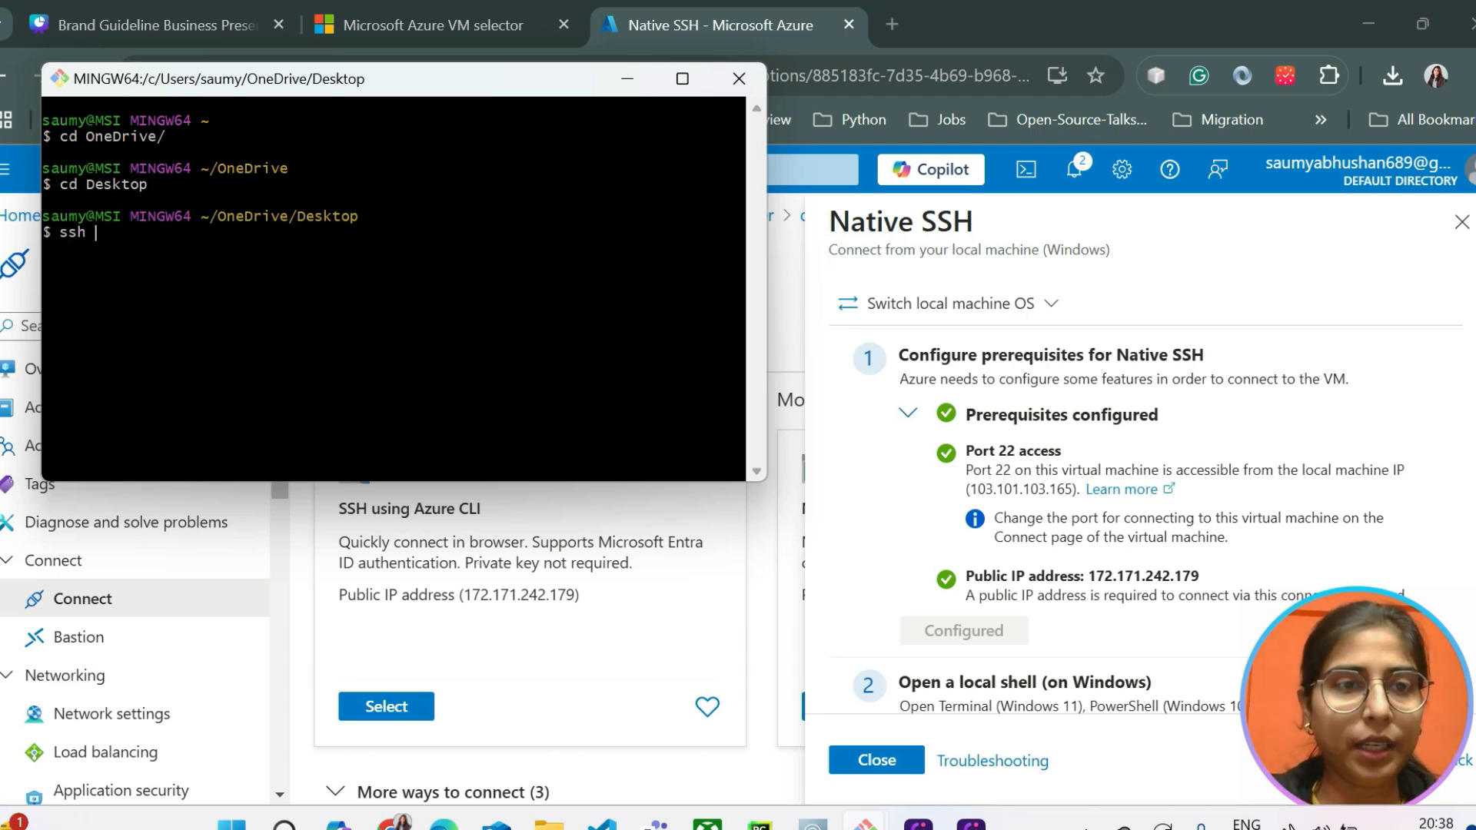
{"action": "key", "text": "BackSpace"}
{"action": "key", "text": "BackSpace"}
{"action": "key", "text": "BackSpace"}
{"action": "key", "text": "BackSpace"}
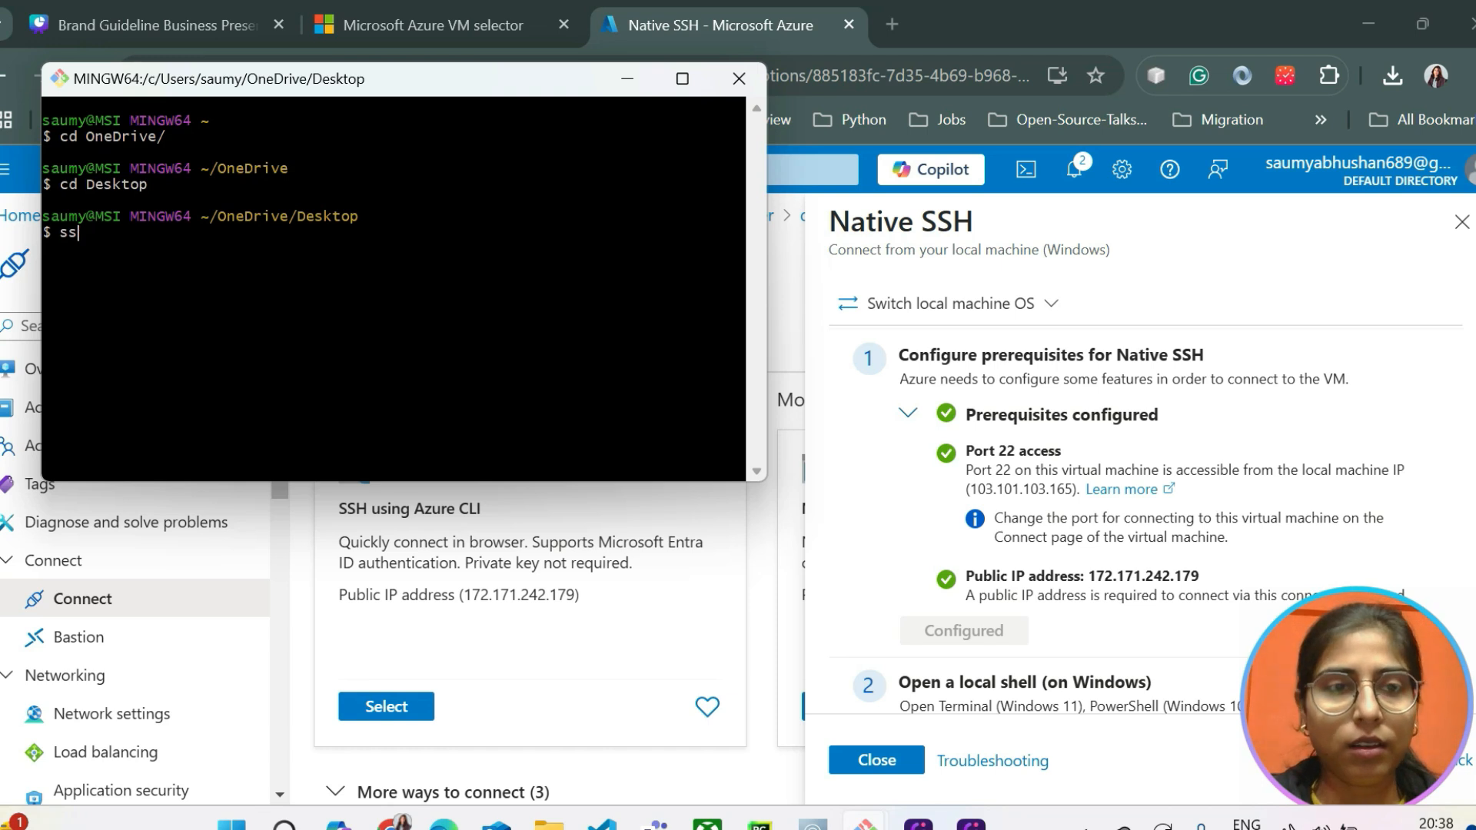
{"action": "type", "text": "ssh -i "}
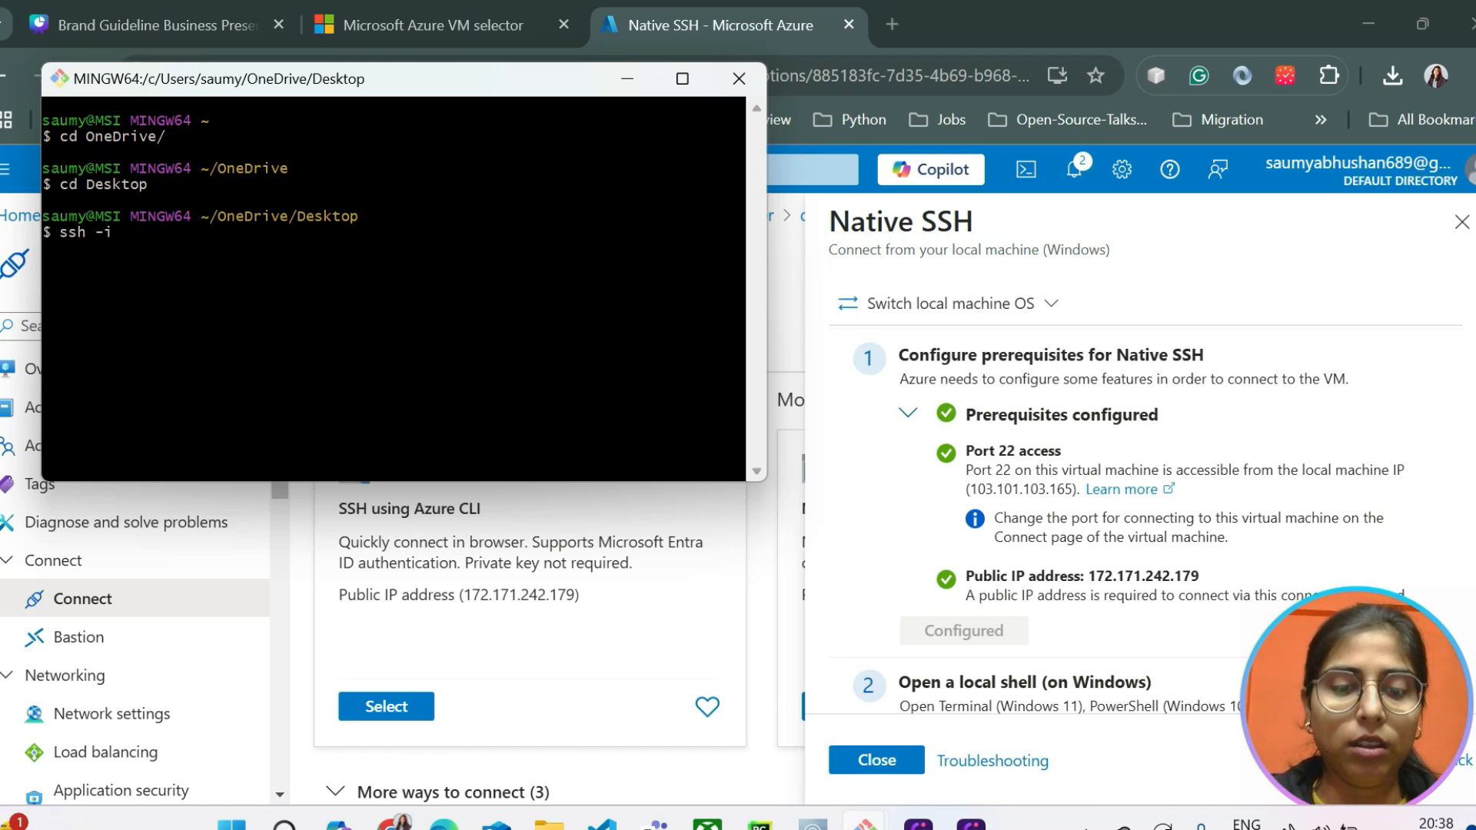
{"action": "type", "text": "de"}
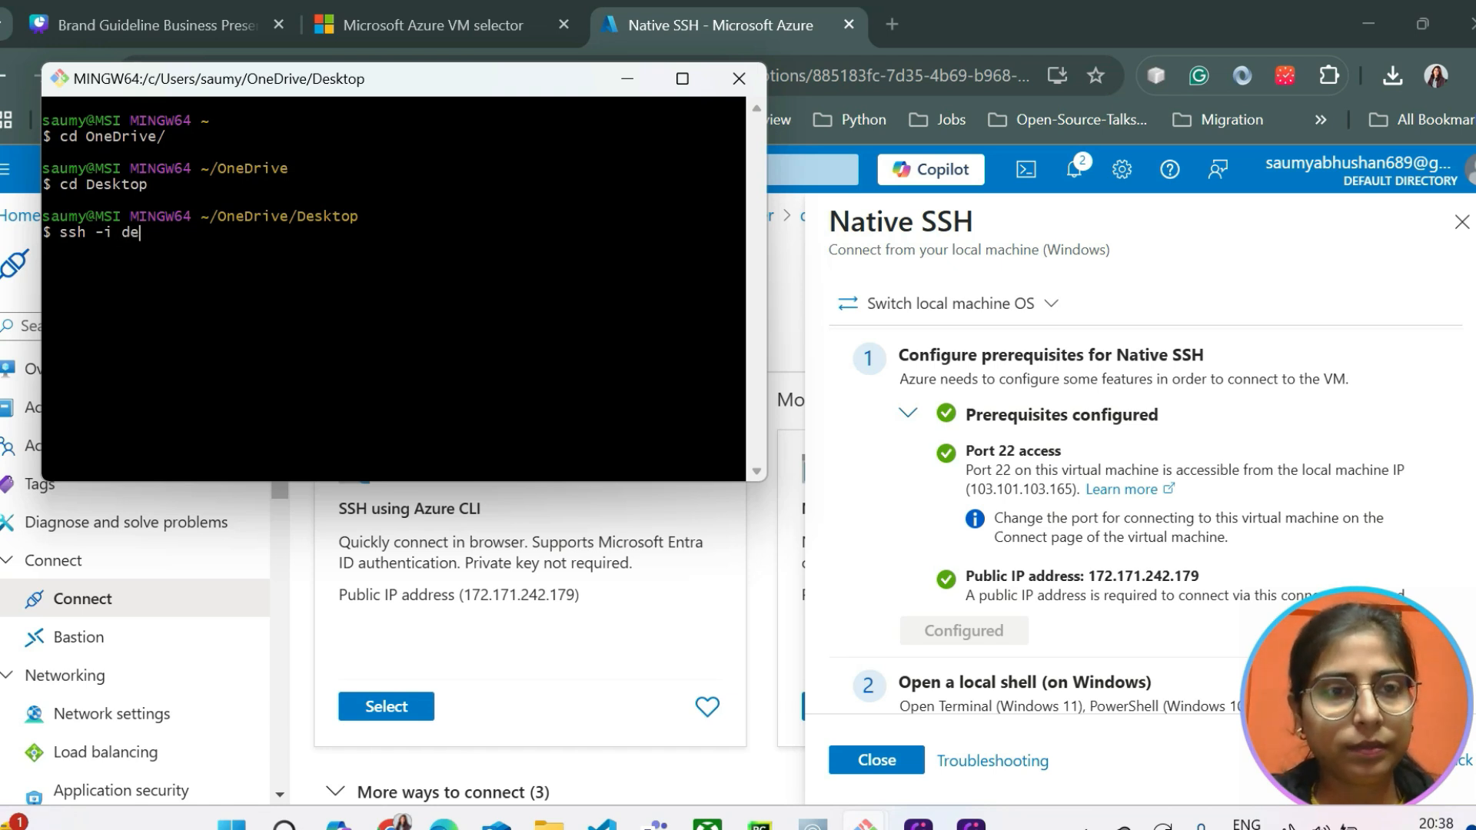
{"action": "type", "text": "ops"}
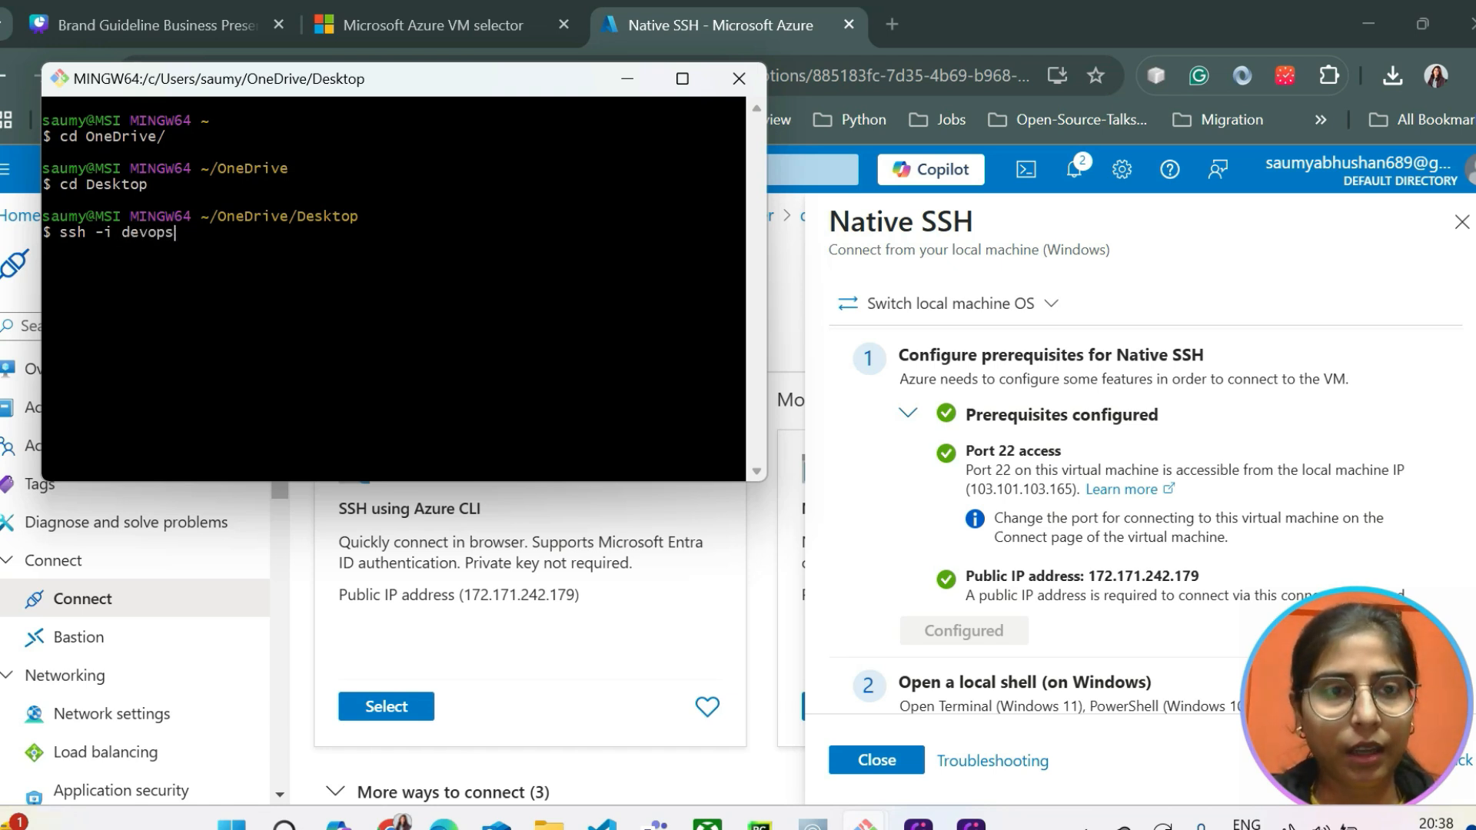
{"action": "key", "text": "Tab"}
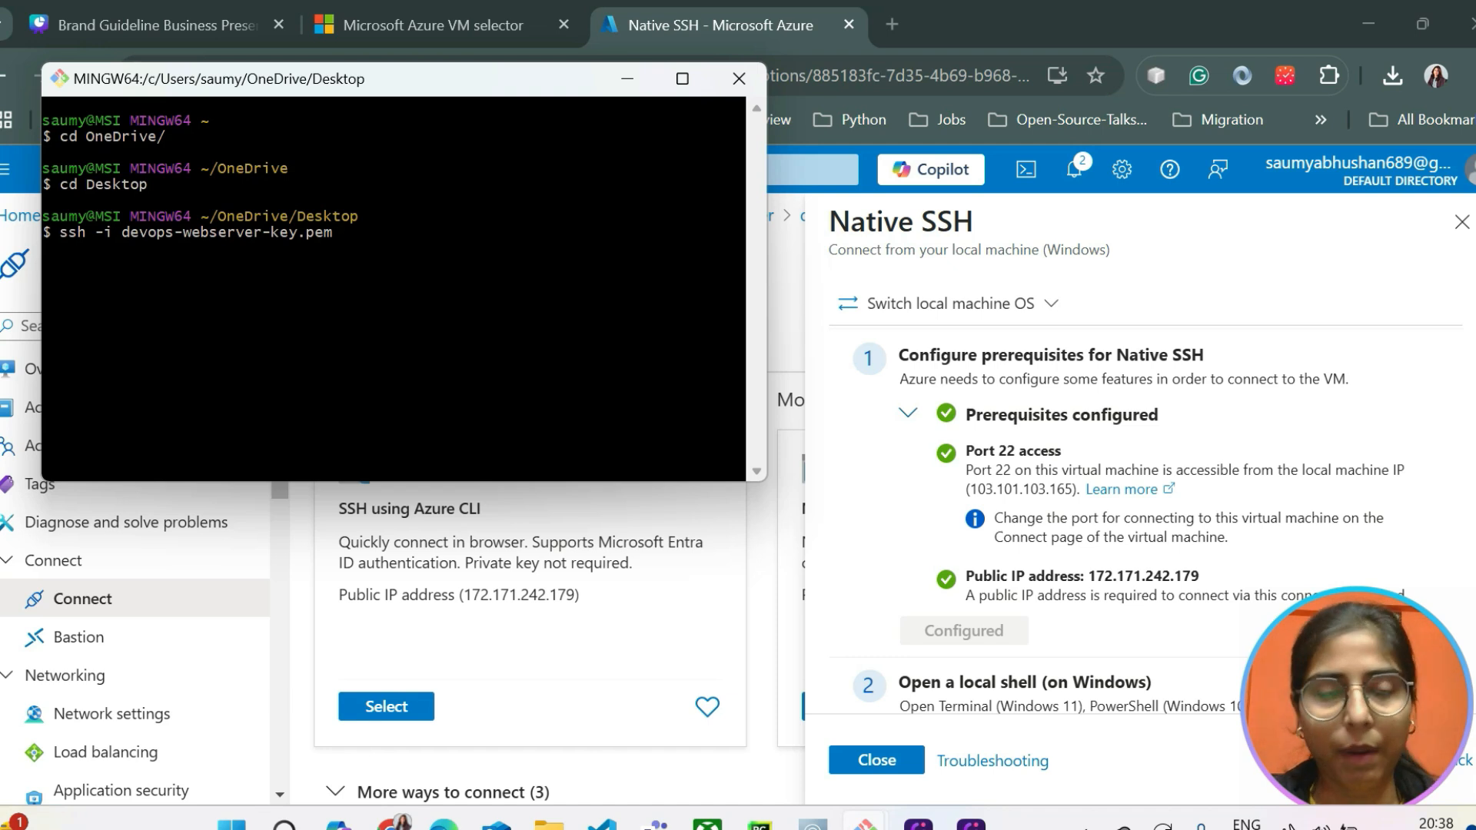
{"action": "type", "text": "azu"}
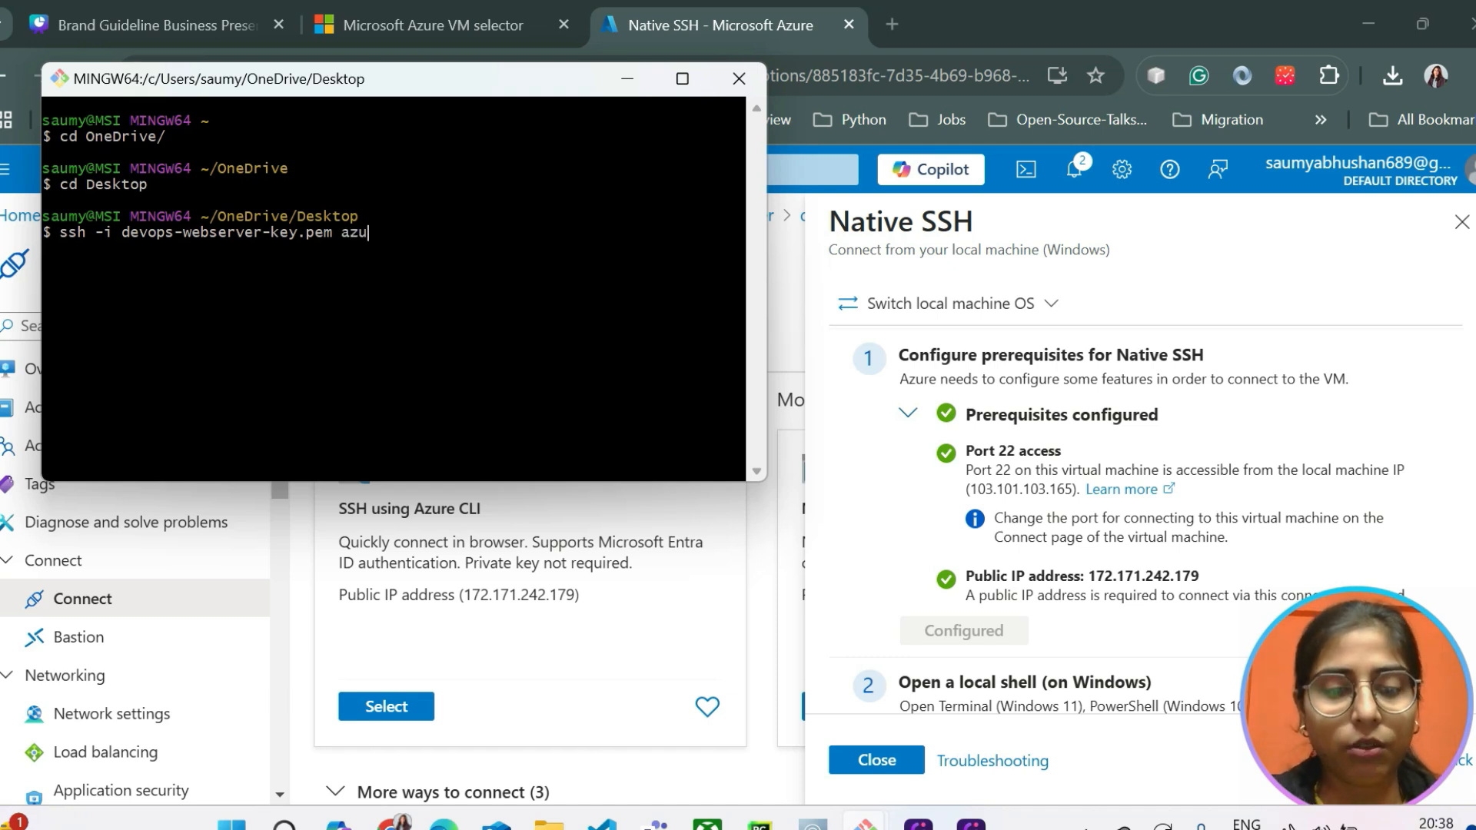
{"action": "type", "text": "reuser@"}
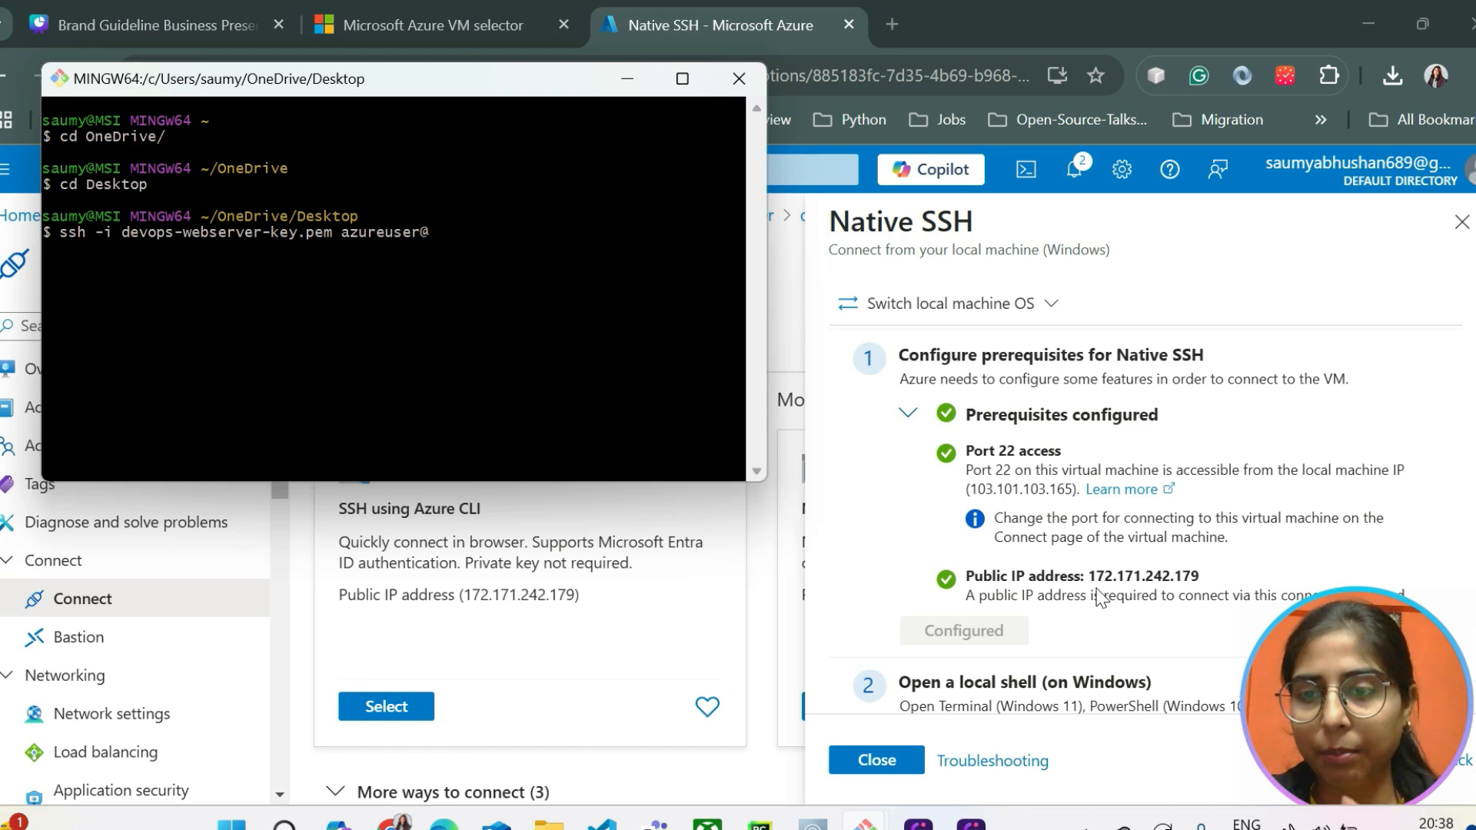
{"action": "type", "text": "1"}
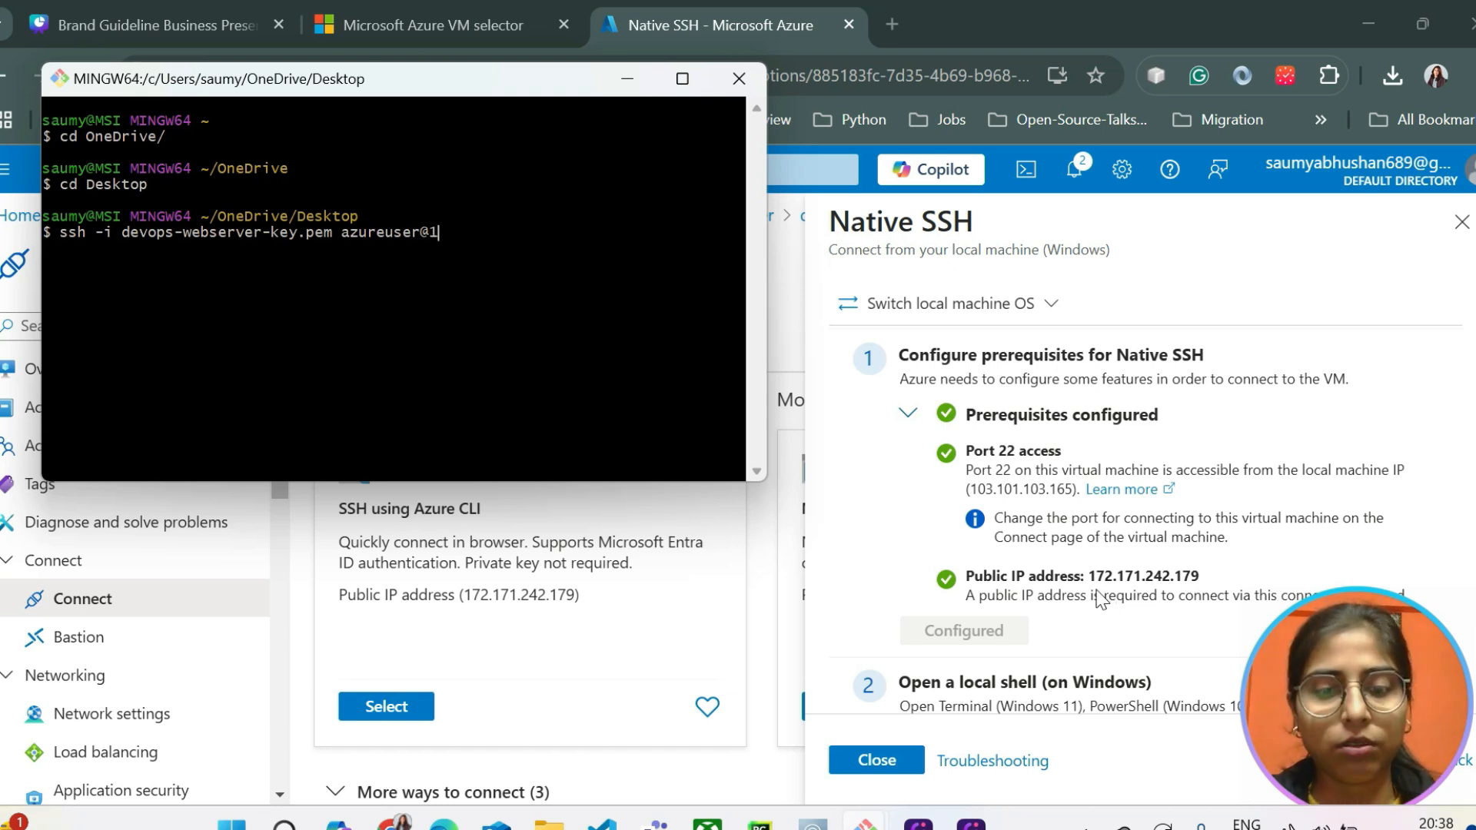
{"action": "type", "text": "72.1"}
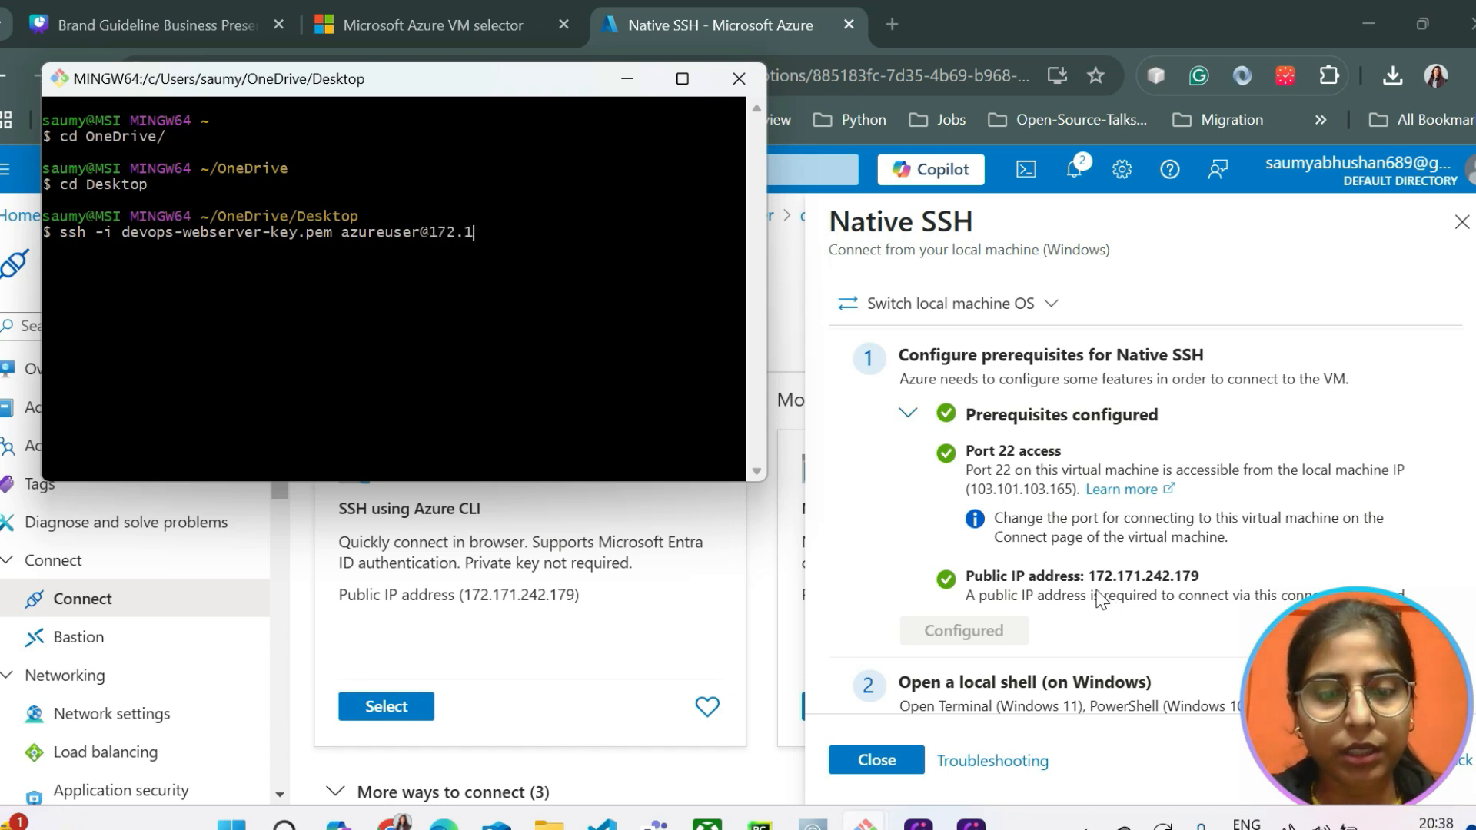
{"action": "type", "text": "71."}
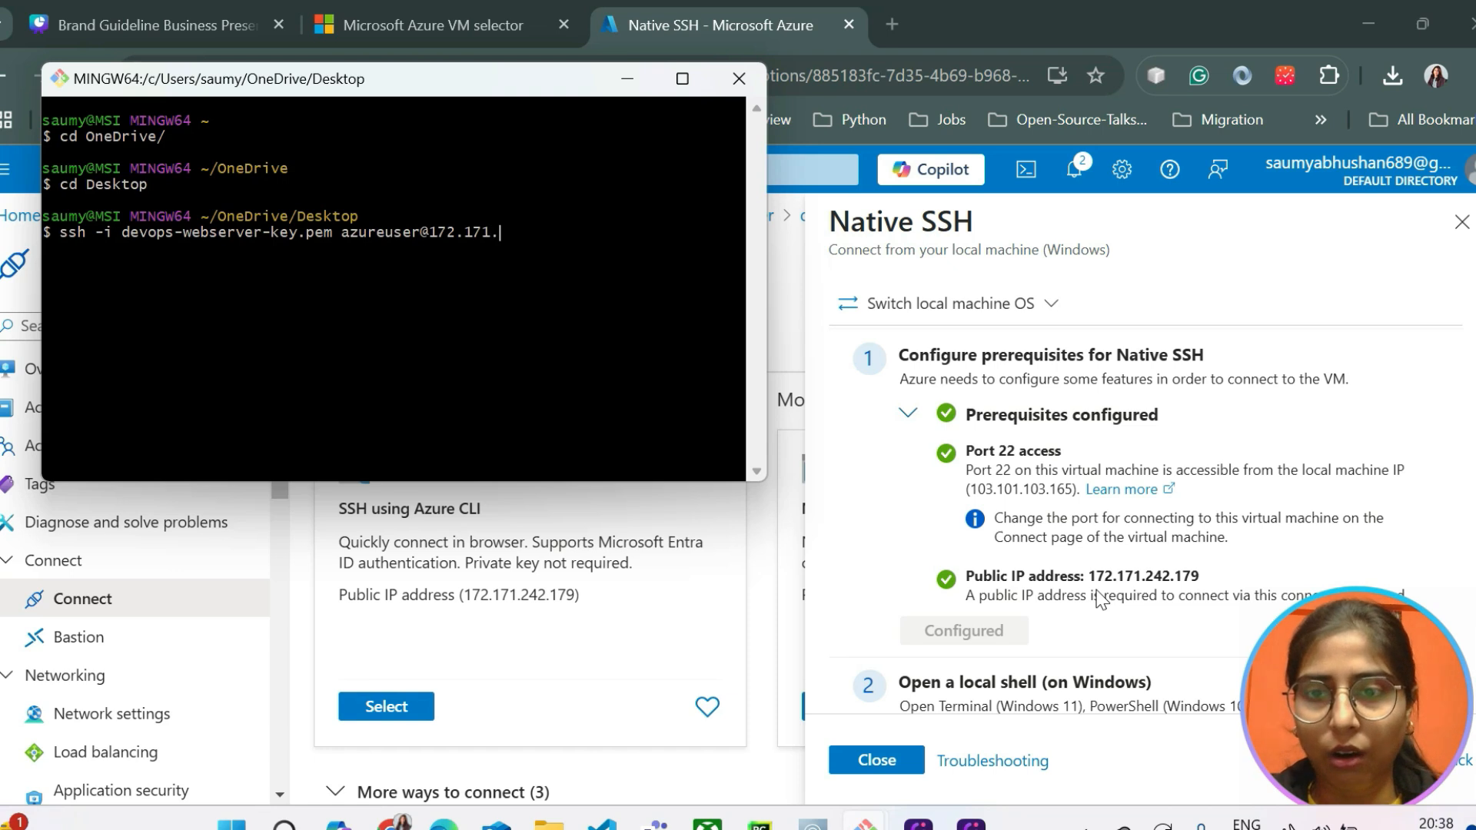
{"action": "type", "text": "242.179"}
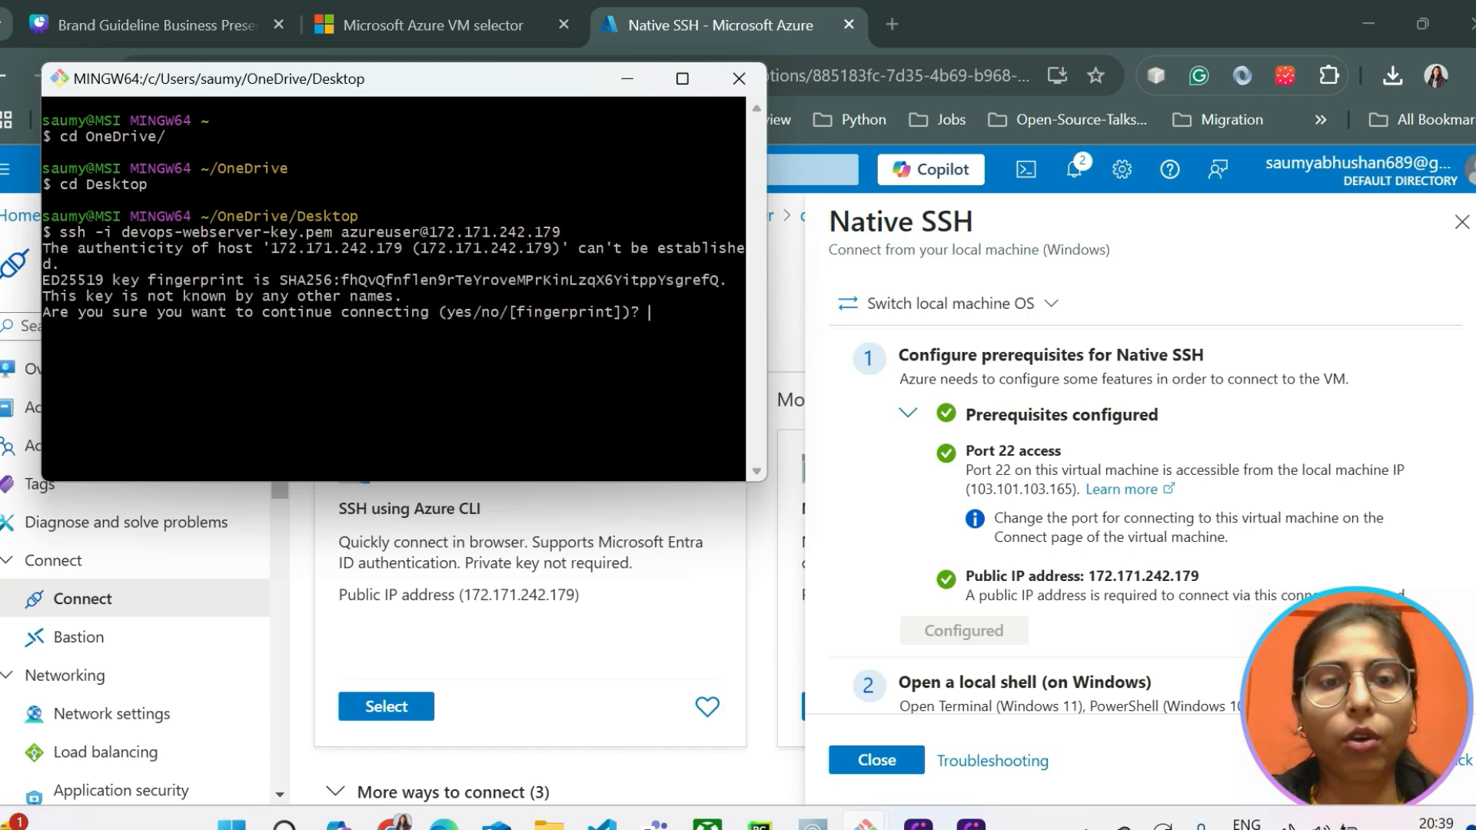
{"action": "type", "text": "yes"}
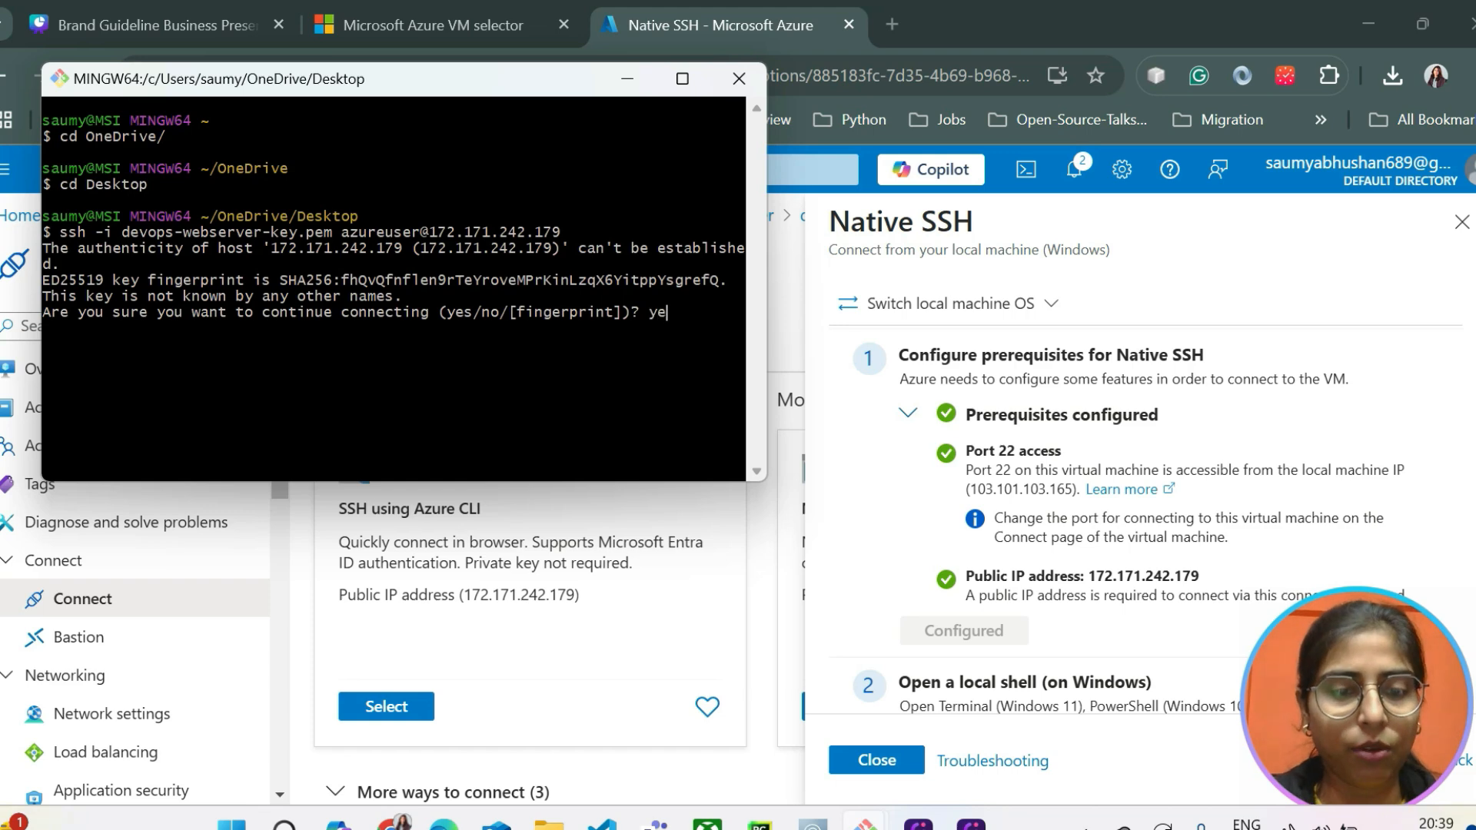
{"action": "key", "text": "Return"}
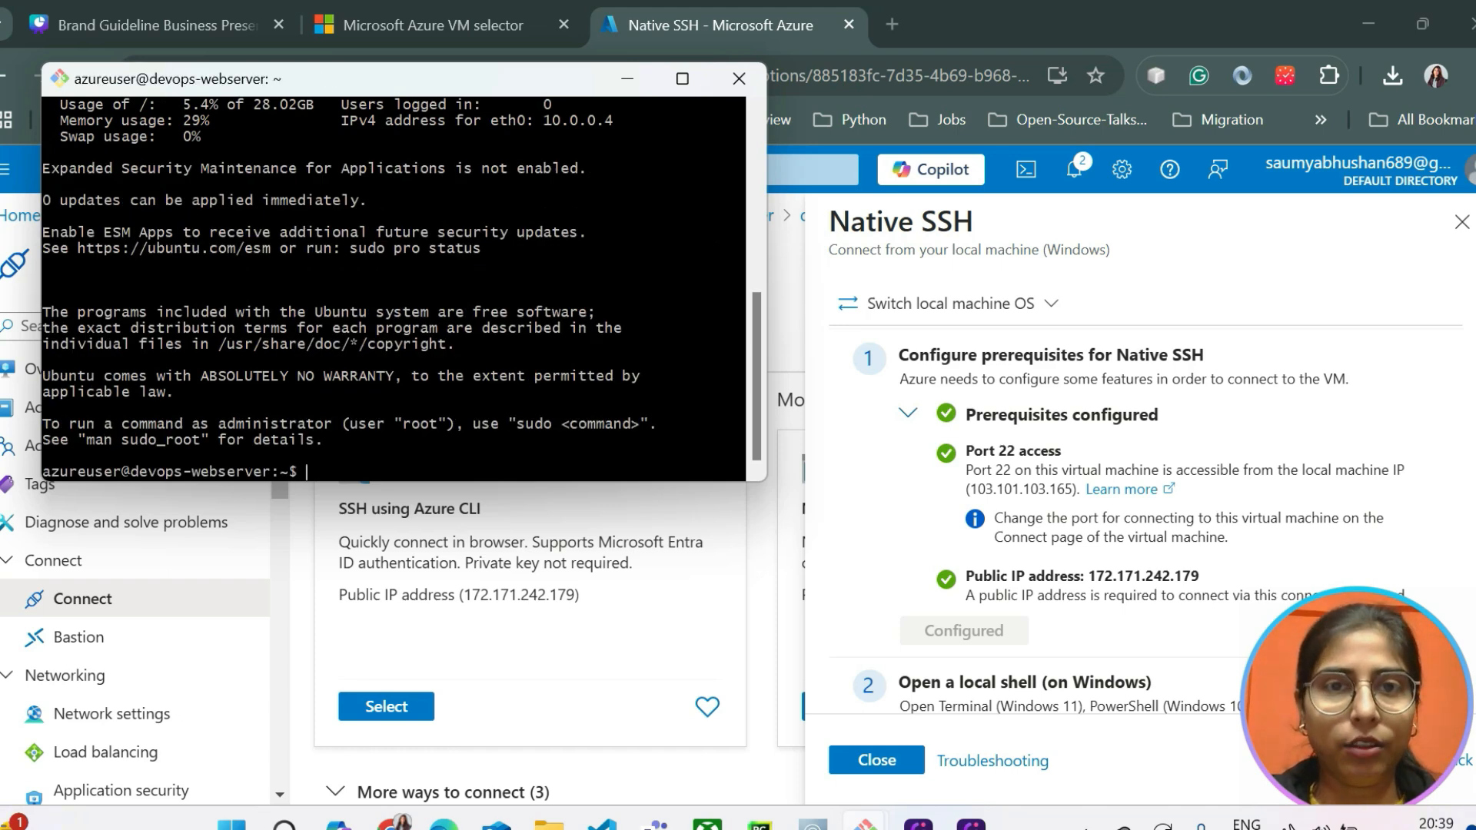
Maximize the terminal, then list the home directory's files and print the working directory on the virtual machine
{"action": "left_click", "coordinate": [684, 82]}
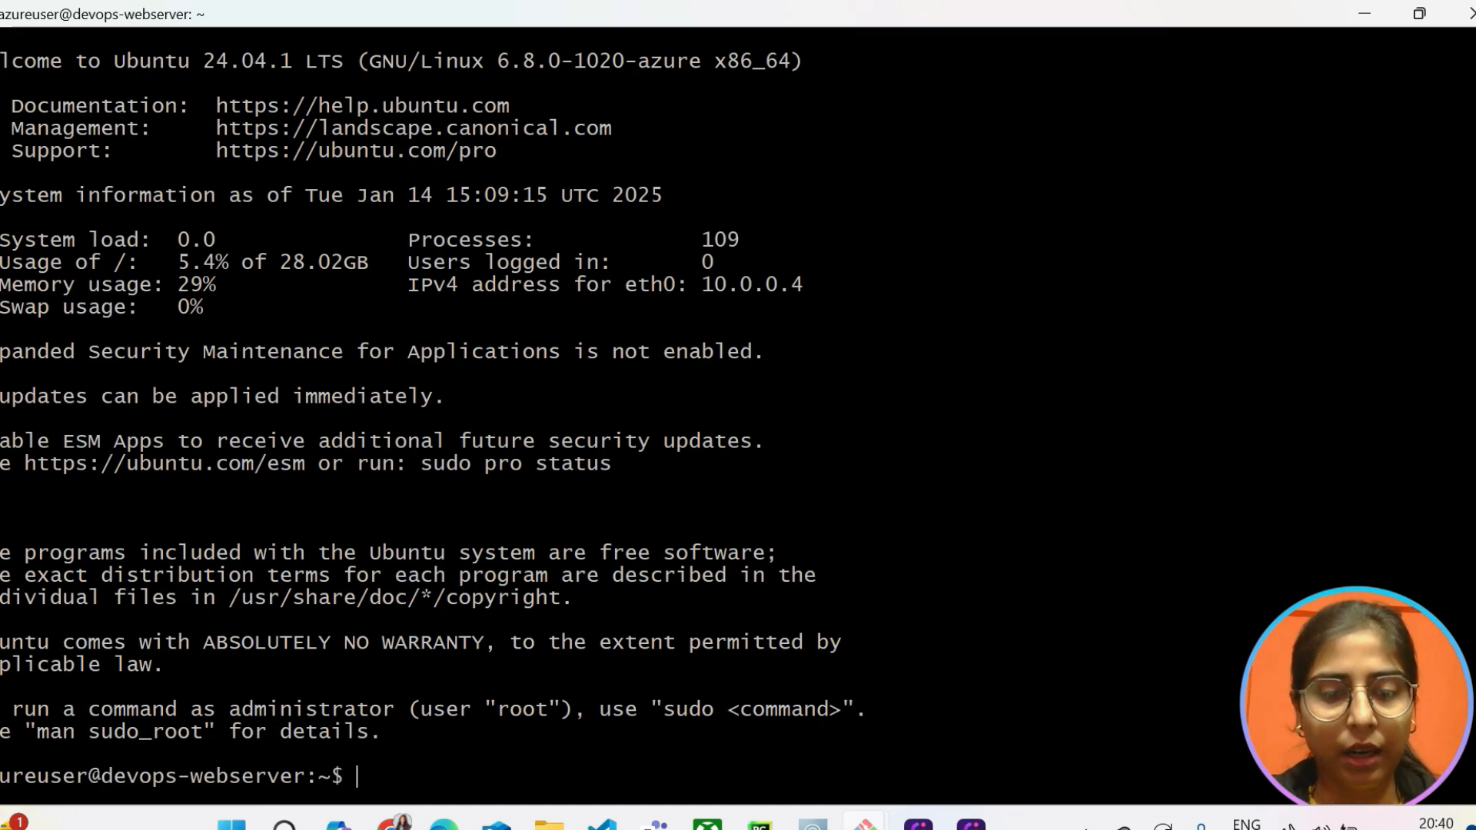
{"action": "type", "text": "ls"}
{"action": "key", "text": "Return"}
{"action": "type", "text": "pwd"}
{"action": "key", "text": "Return"}
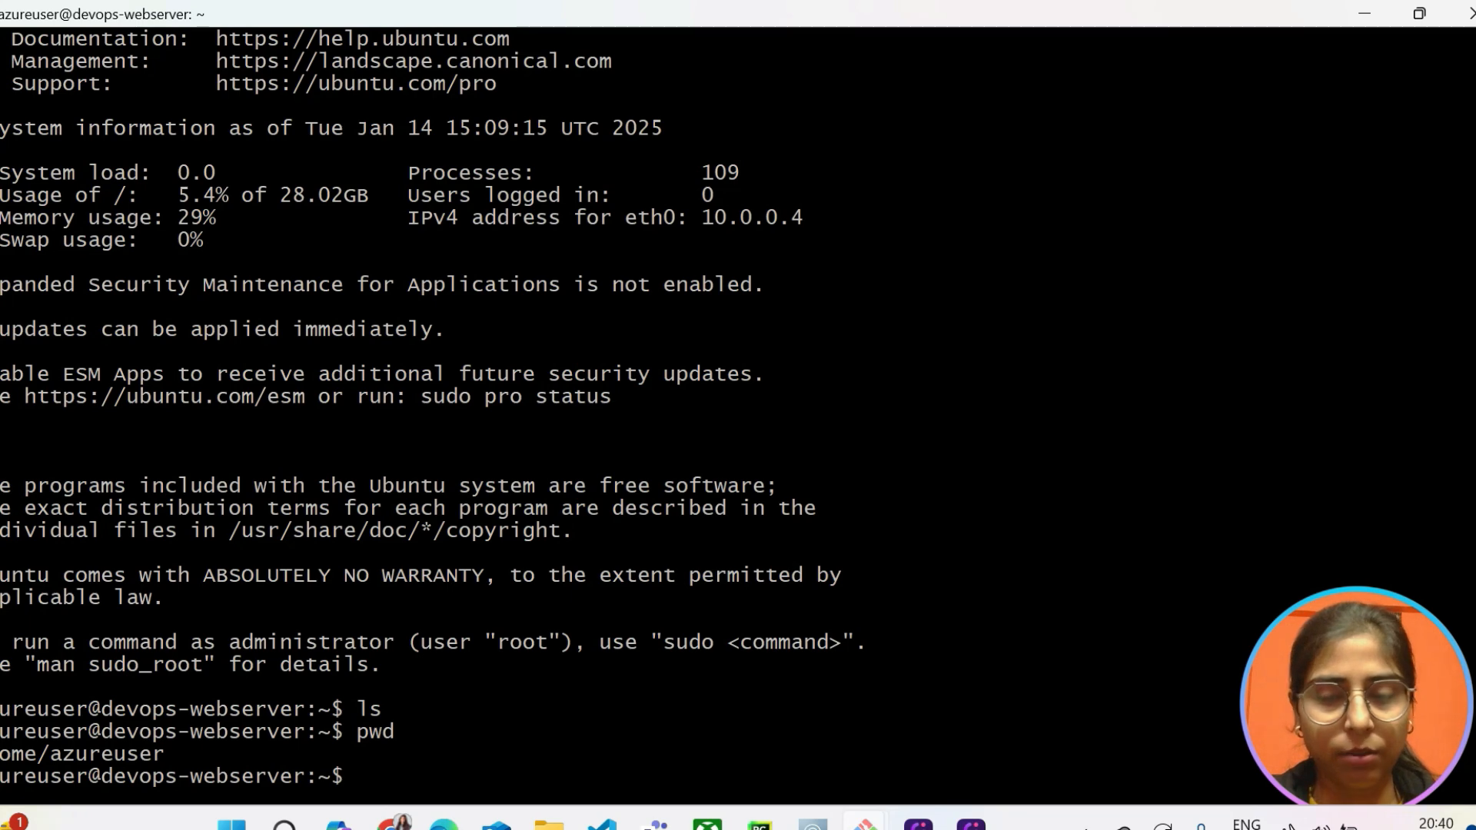
Install the nginx package on the virtual machine with sudo apt and automatic confirmation (-y)
{"action": "type", "text": "sudo apt install ng"}
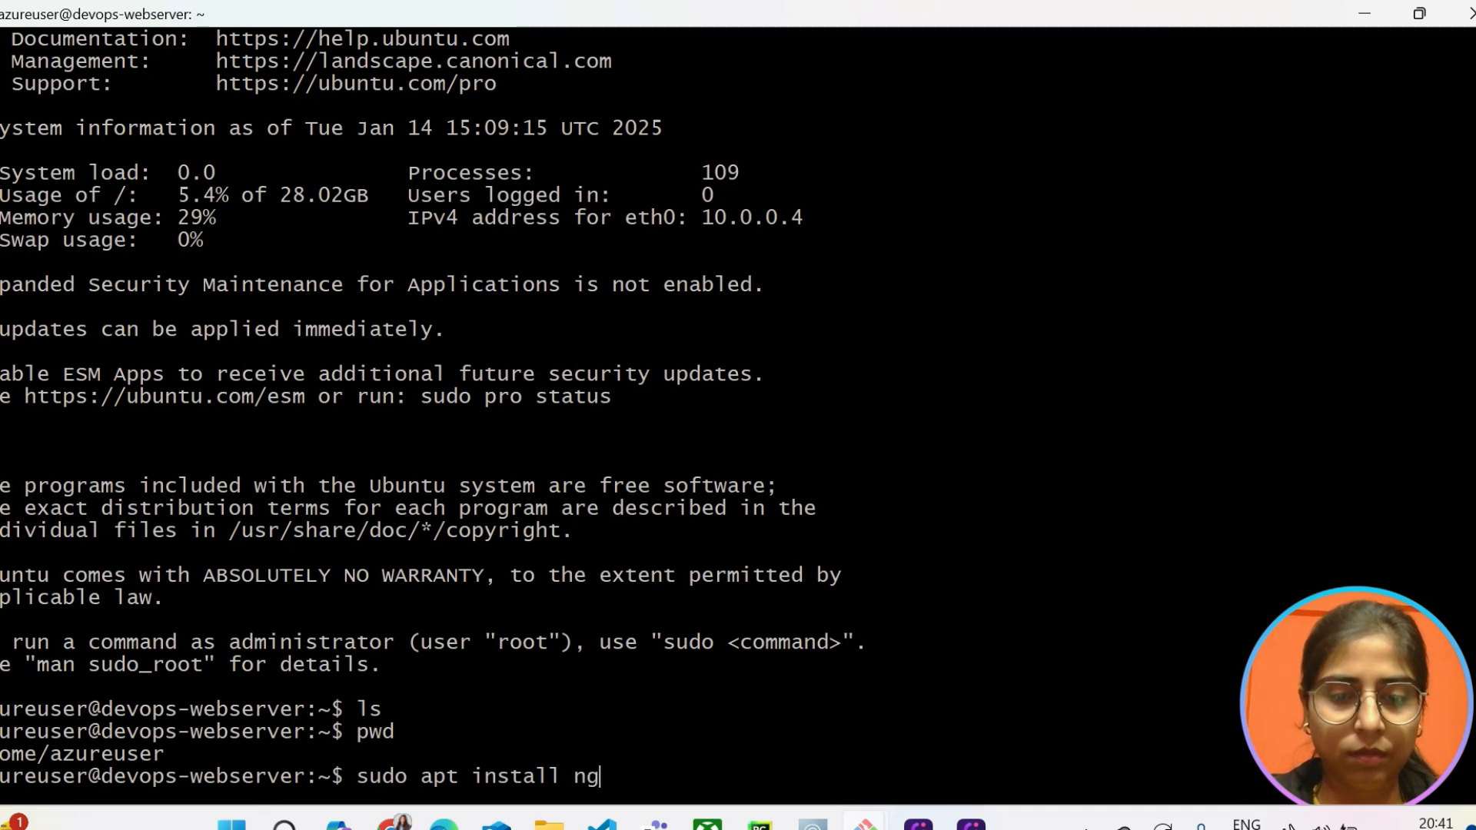
{"action": "type", "text": "inx -y"}
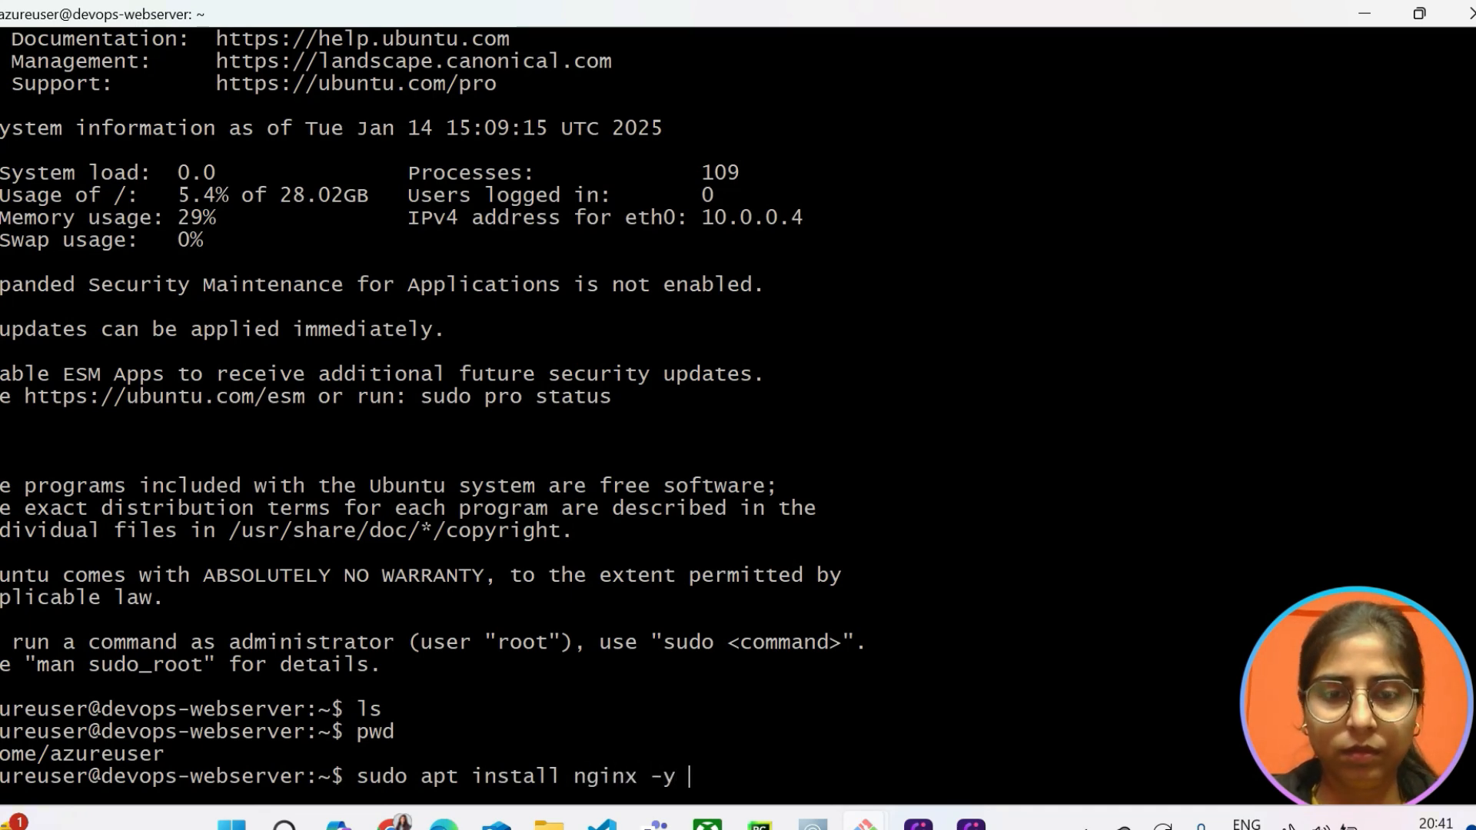
{"action": "key", "text": "Return"}
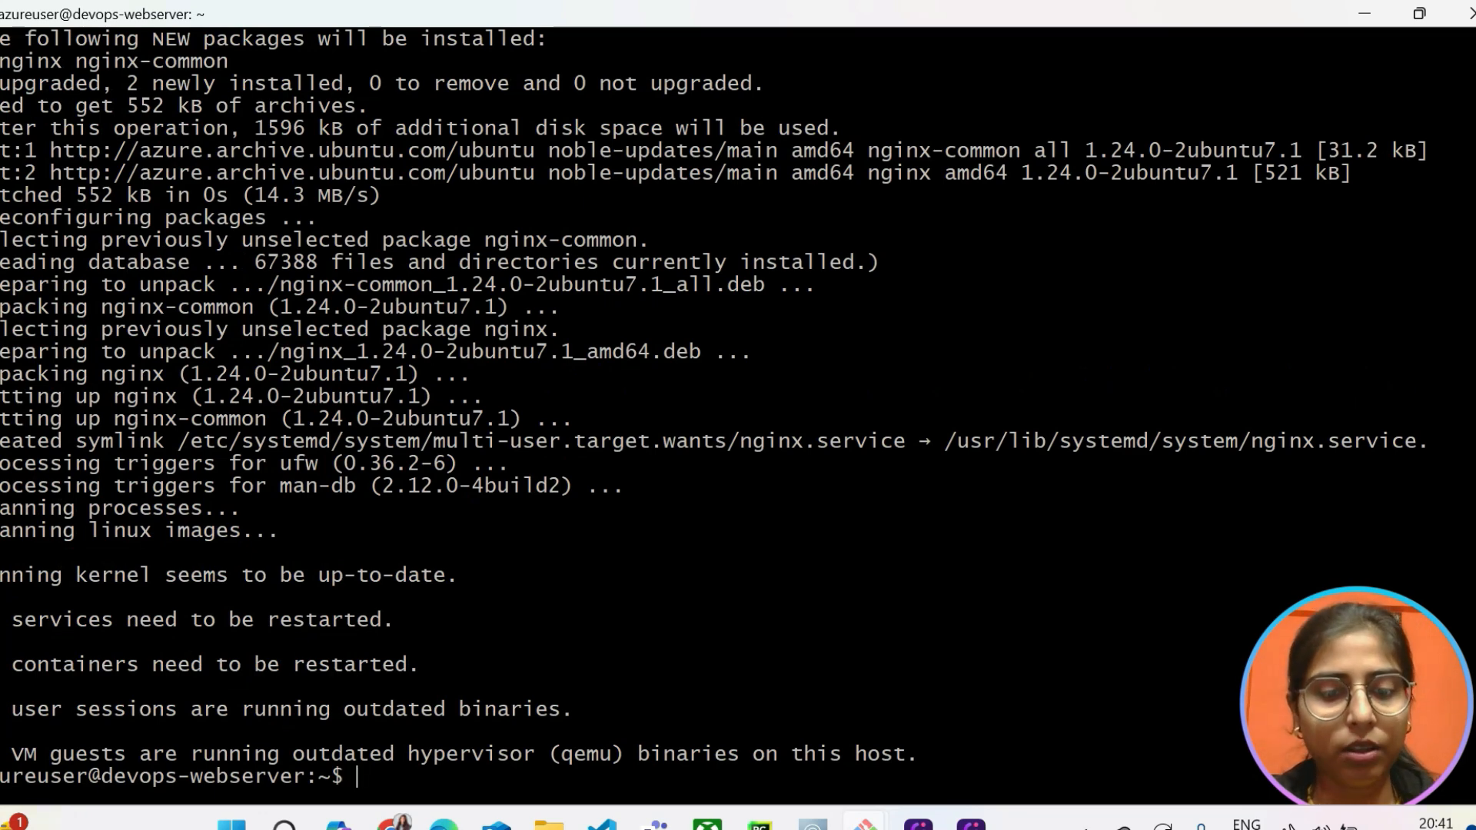
Check the status of the nginx service with sudo systemctl
{"action": "type", "text": "sudo "}
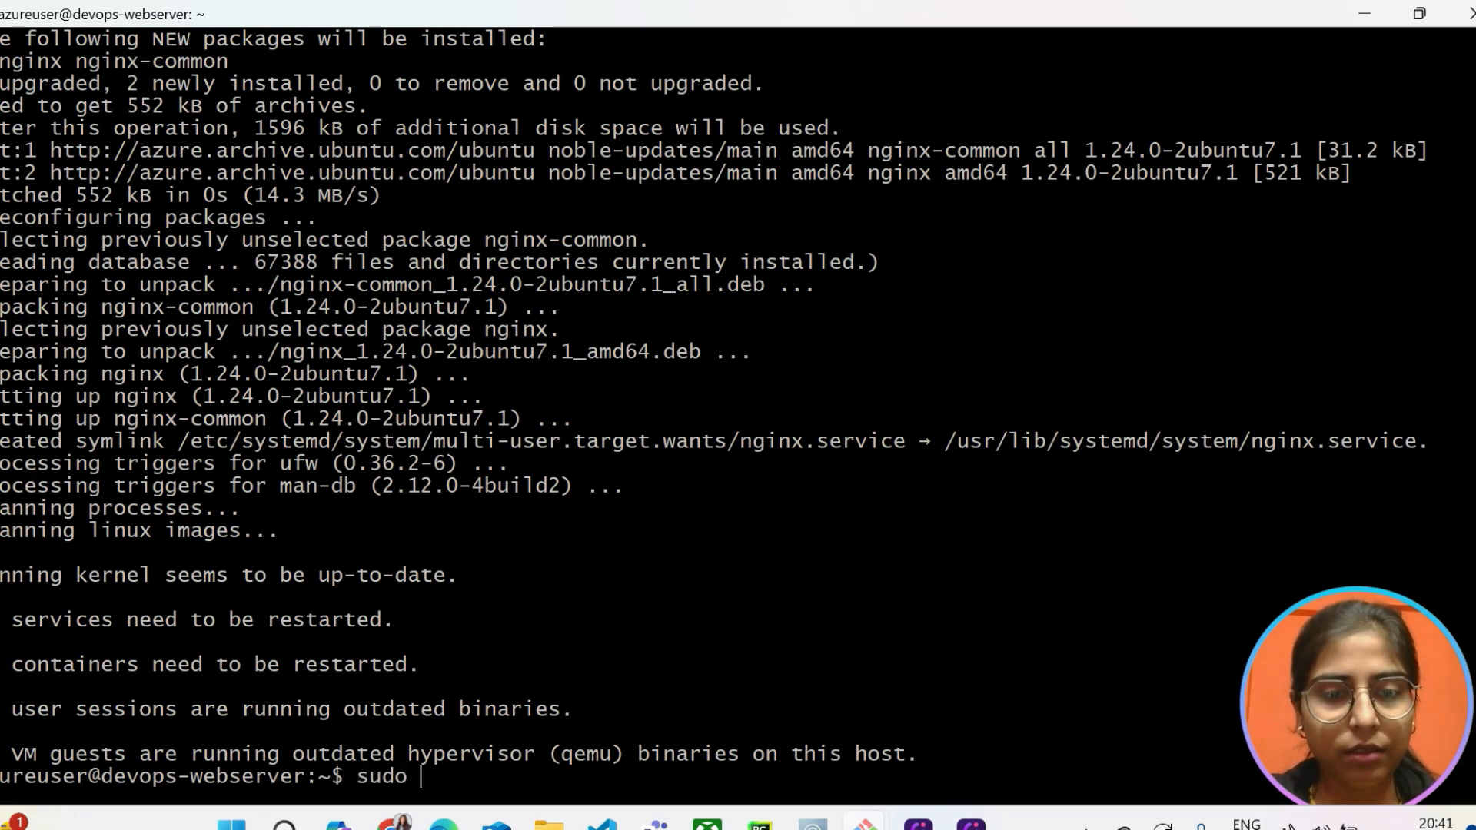
{"action": "type", "text": "system"}
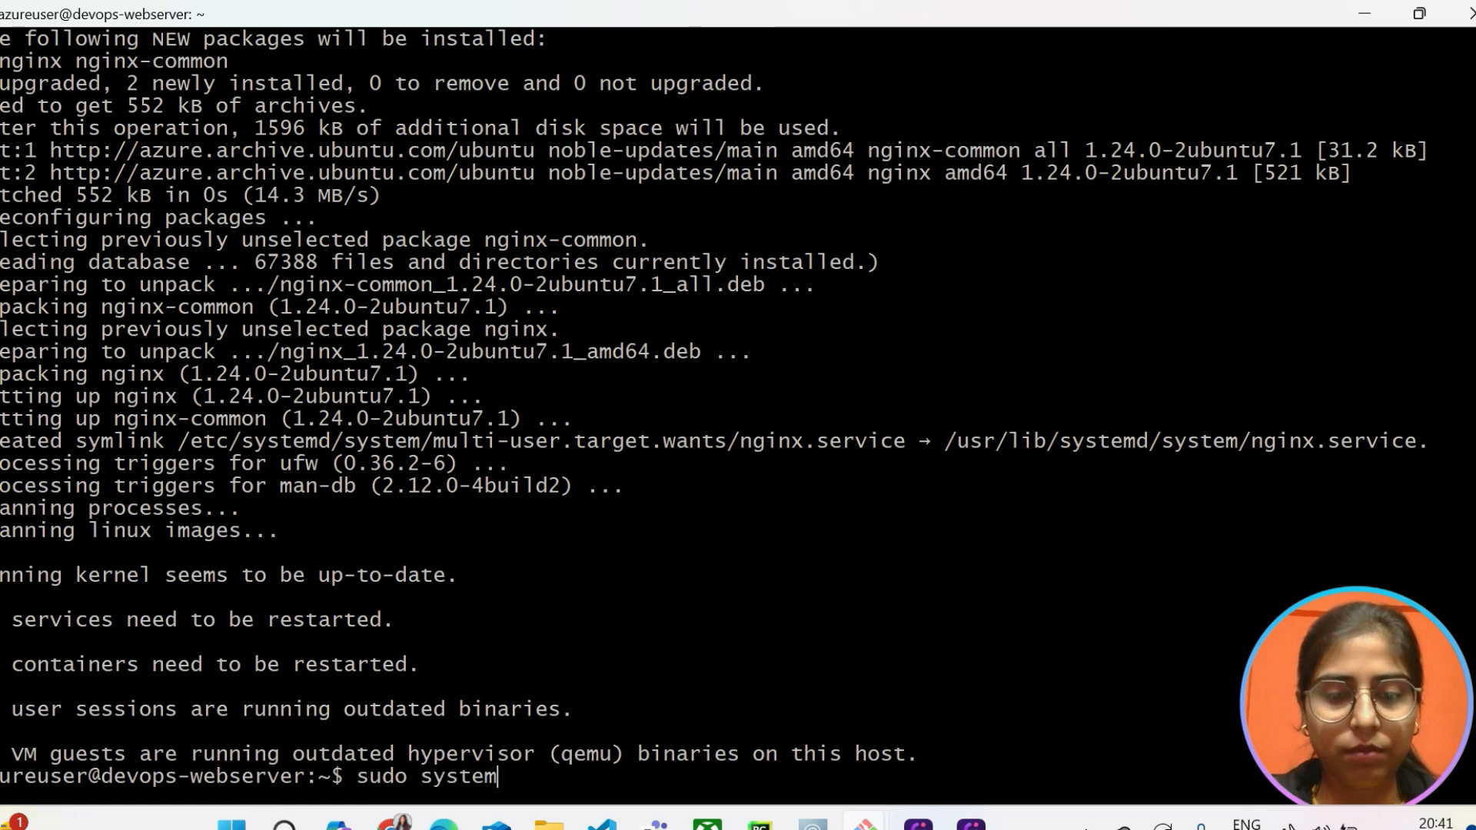
{"action": "type", "text": "ctl status ngi"}
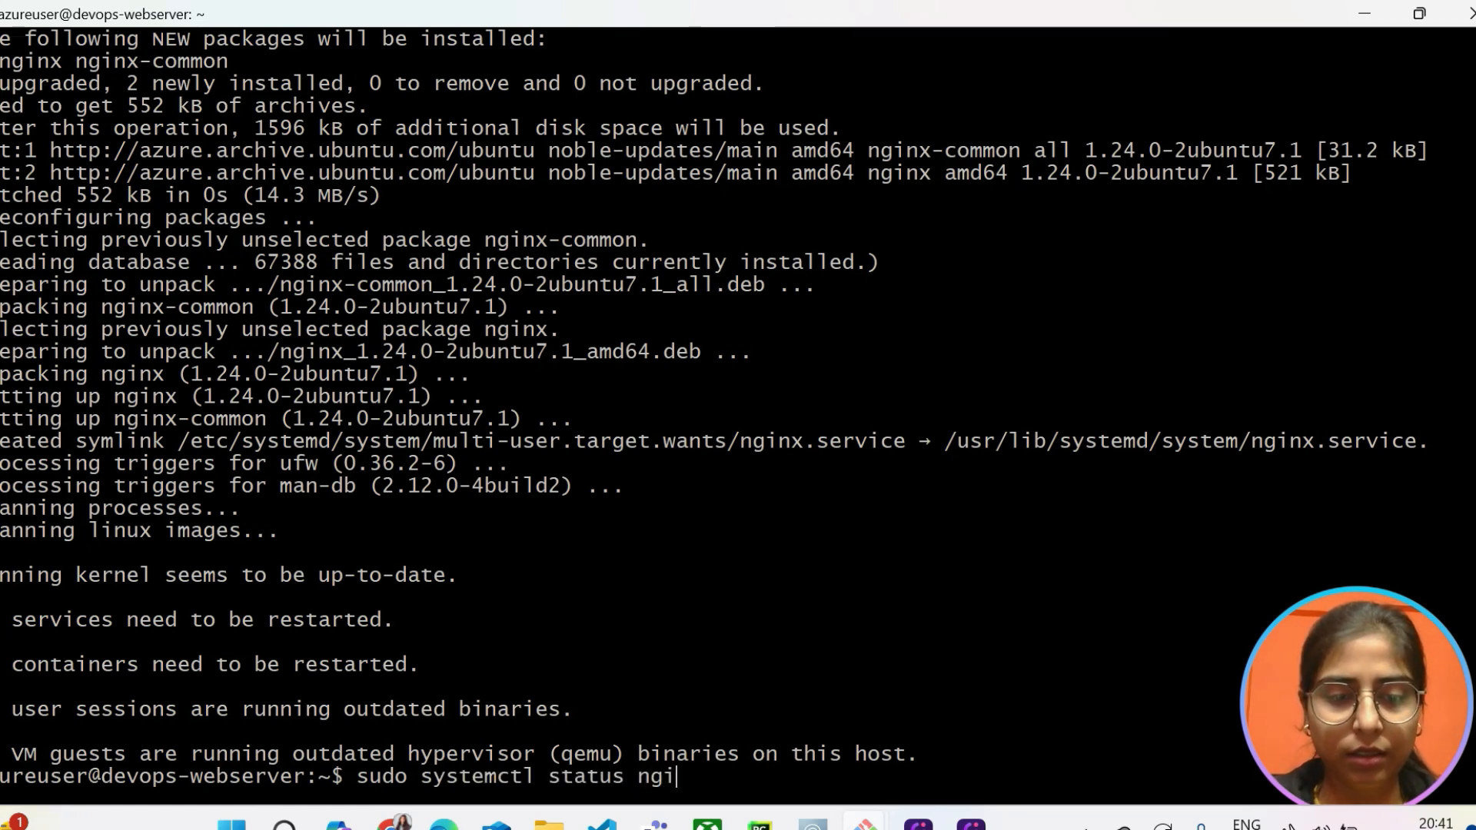
{"action": "type", "text": "nx"}
{"action": "key", "text": "Return"}
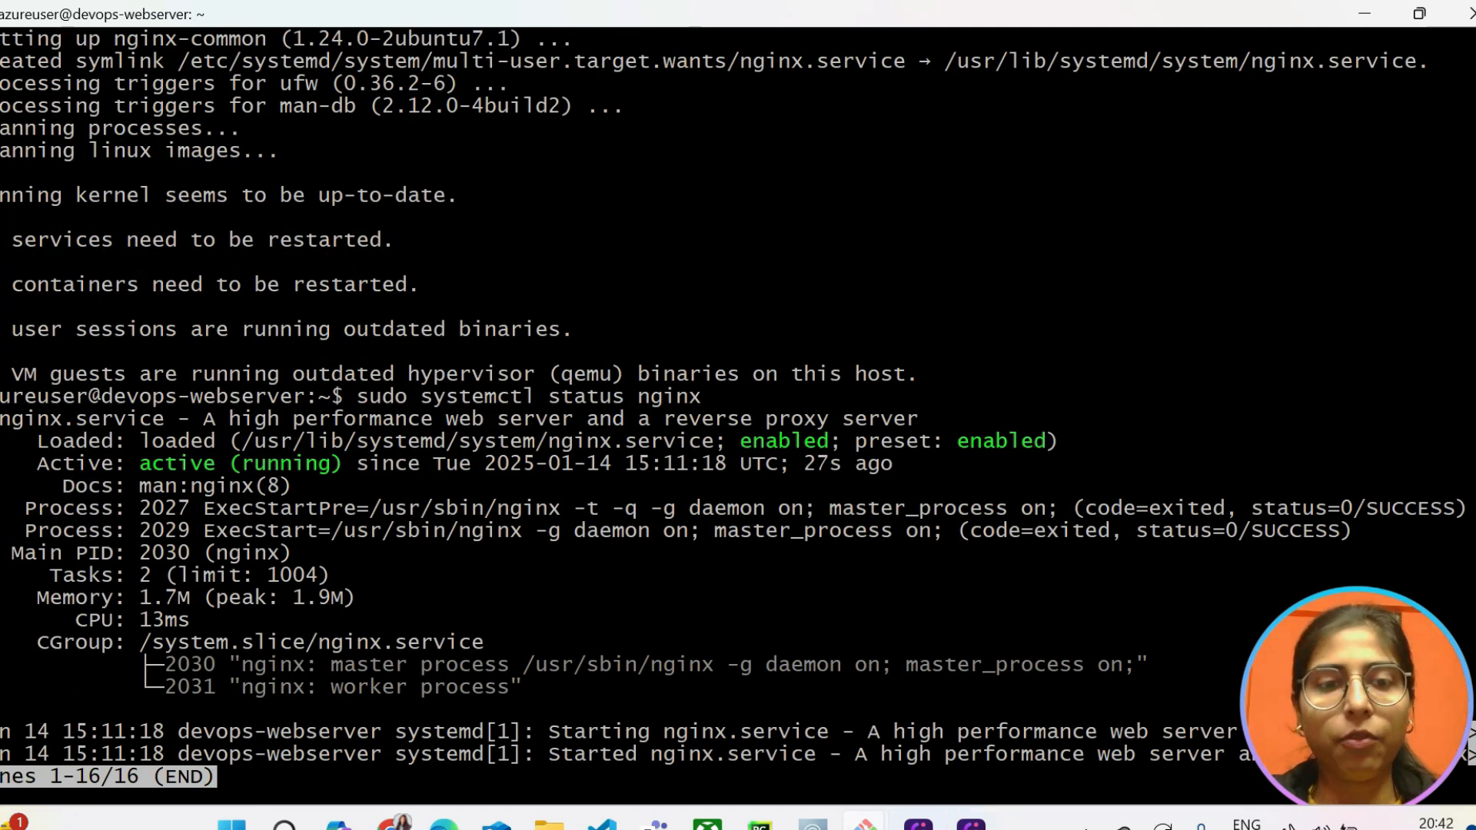
Copy the virtual machine's public IP address from the Azure portal and open 172.171.242.179 in a new browser tab, continuing past the security warning
{"action": "mouse_move", "coordinate": [393, 820]}
{"action": "left_click", "coordinate": [391, 722]}
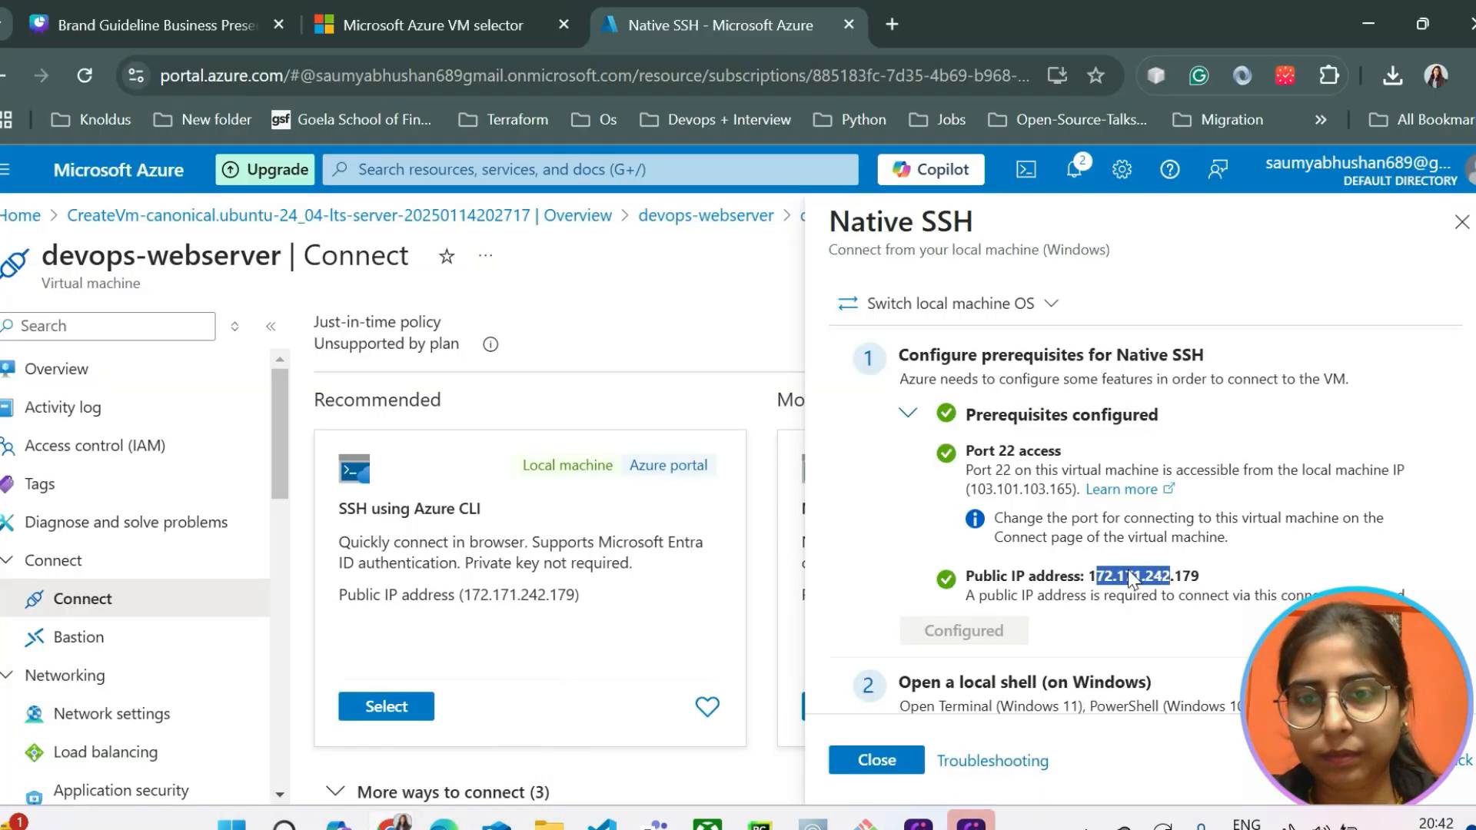
{"action": "scroll", "coordinate": [502, 415], "scroll_direction": "up", "scroll_amount": 3}
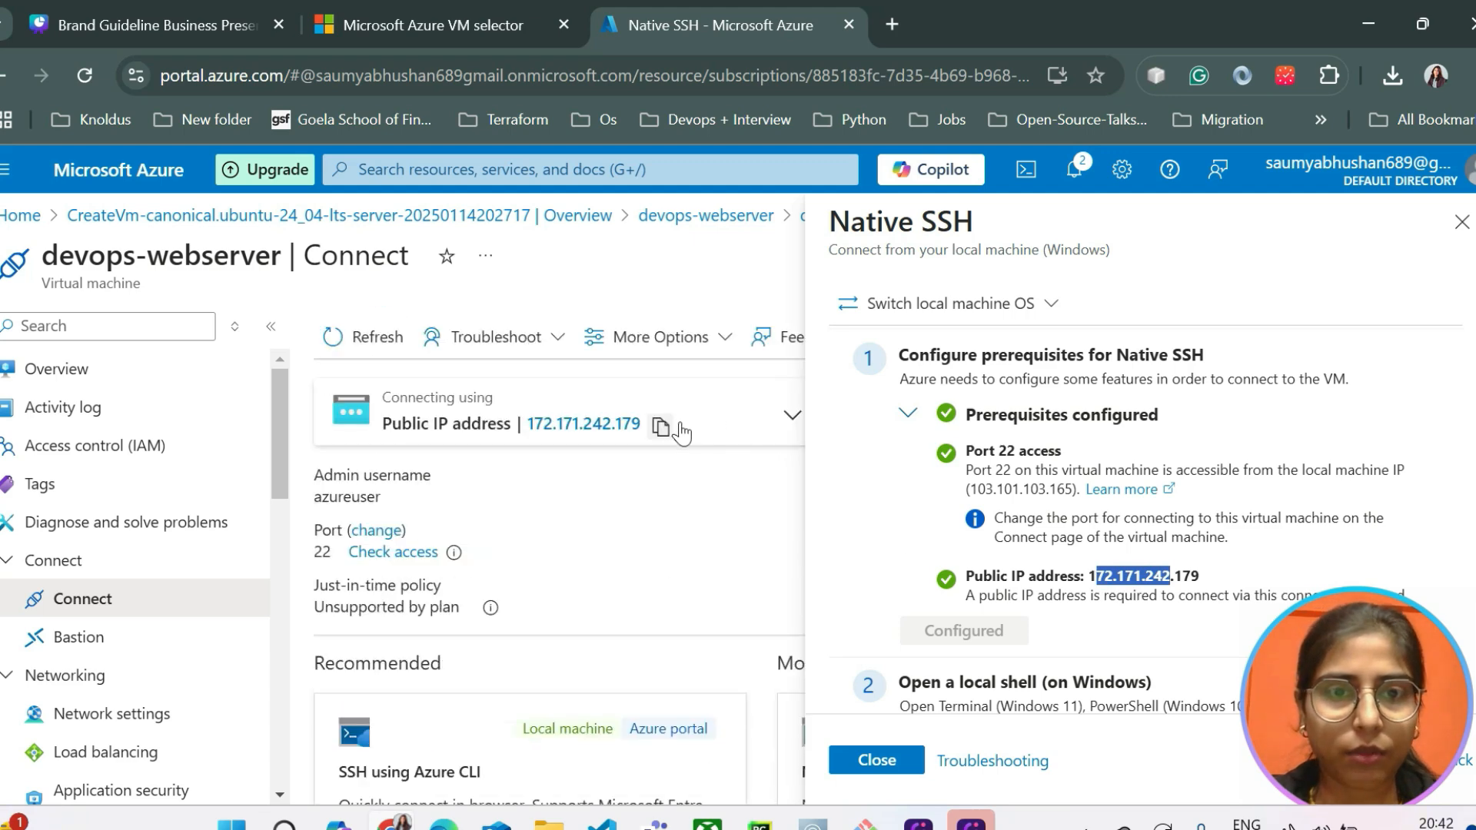
{"action": "left_click", "coordinate": [659, 426]}
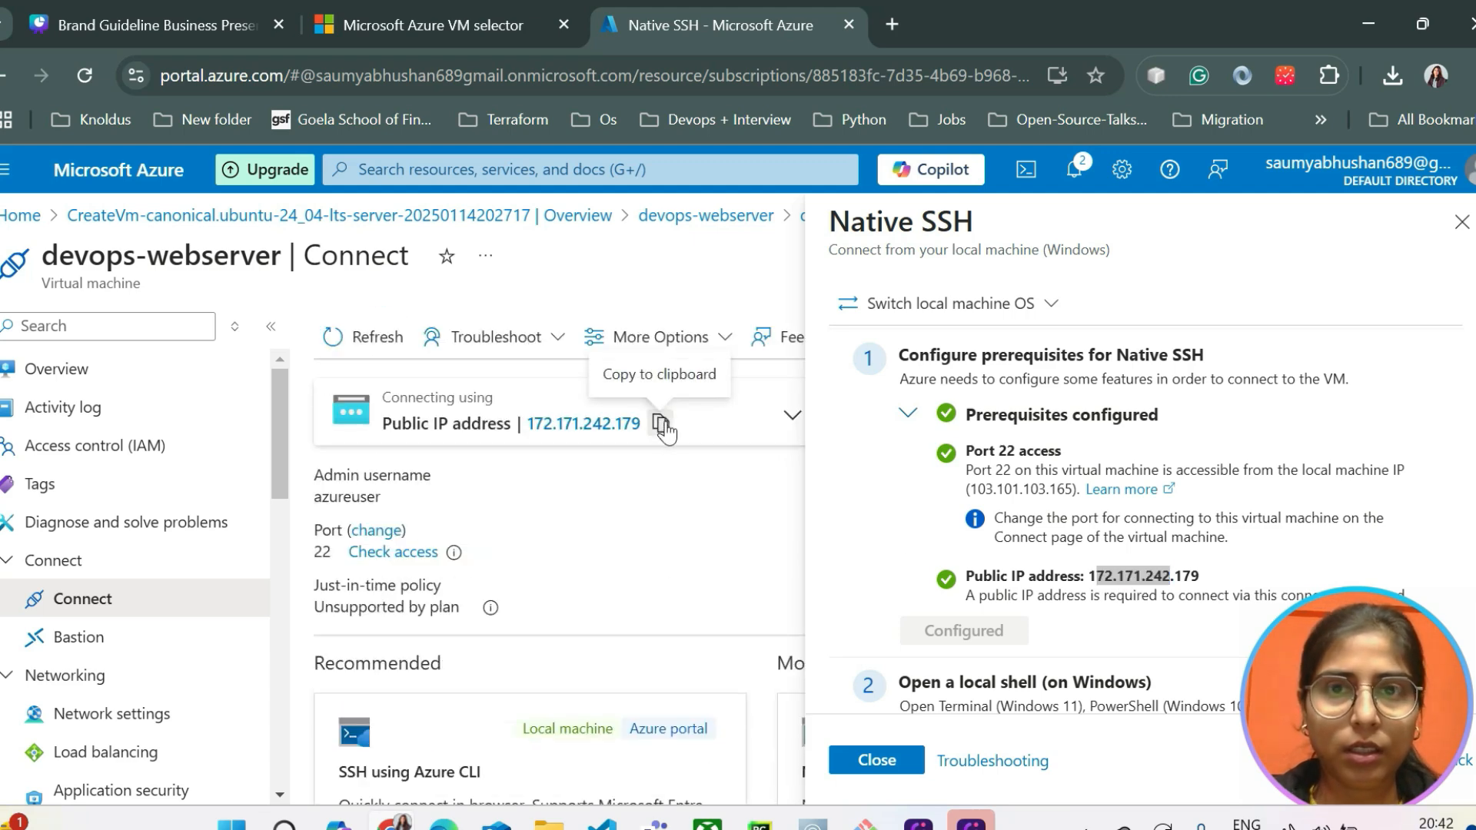
{"action": "left_click", "coordinate": [892, 24]}
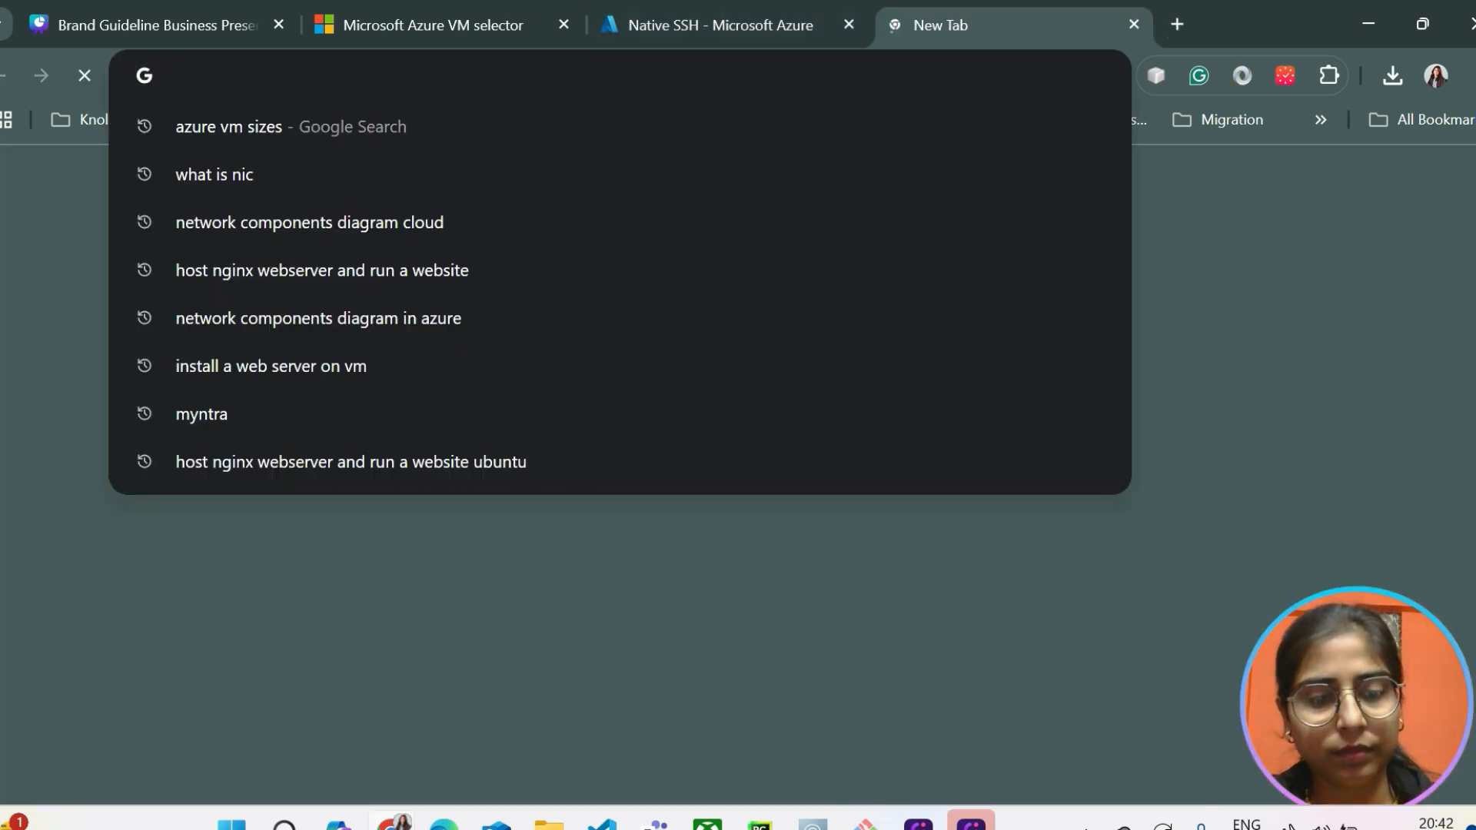
{"action": "key", "text": "ctrl+v"}
{"action": "key", "text": "Return"}
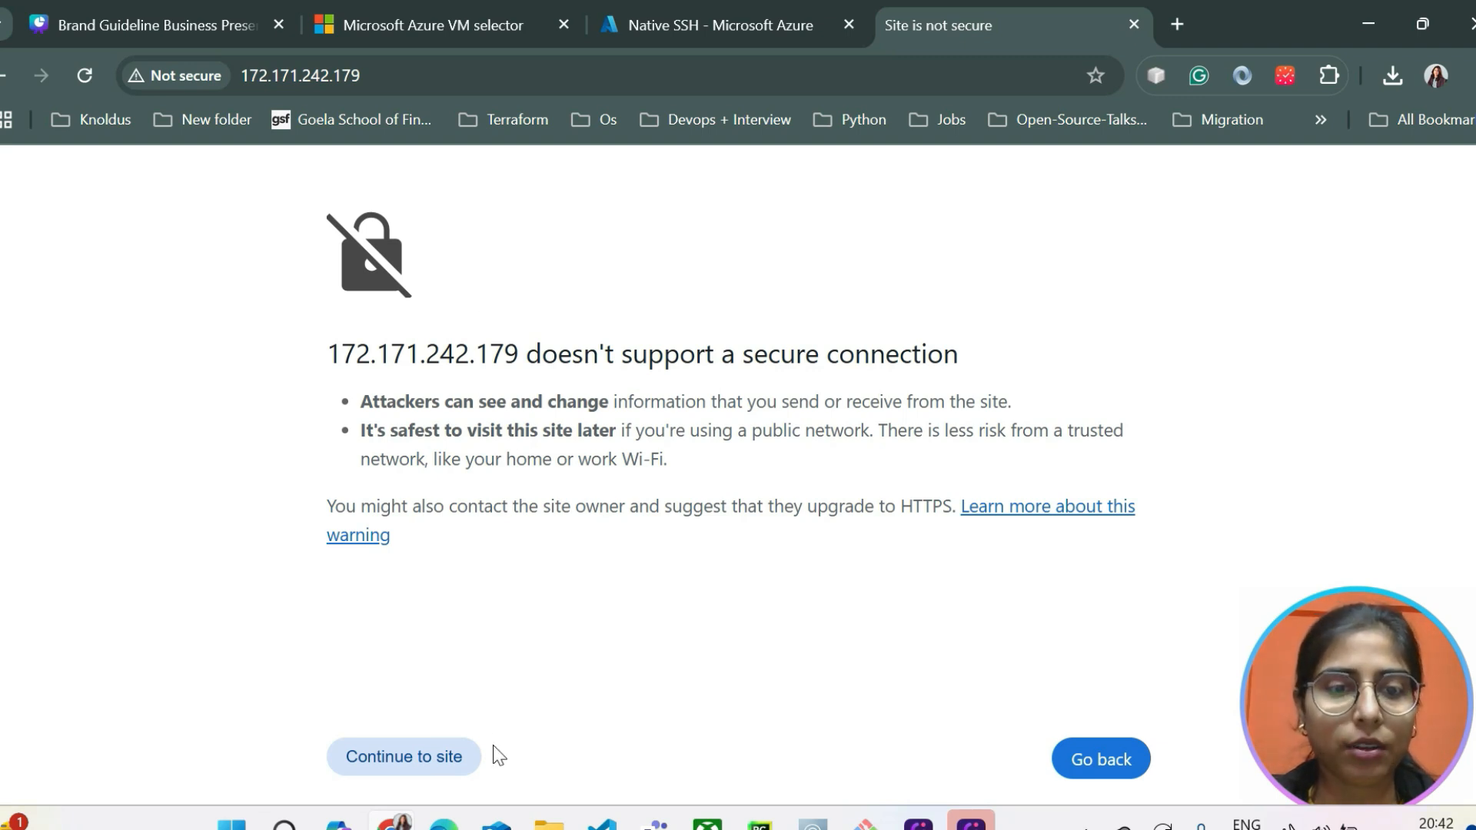
{"action": "left_click", "coordinate": [422, 763]}
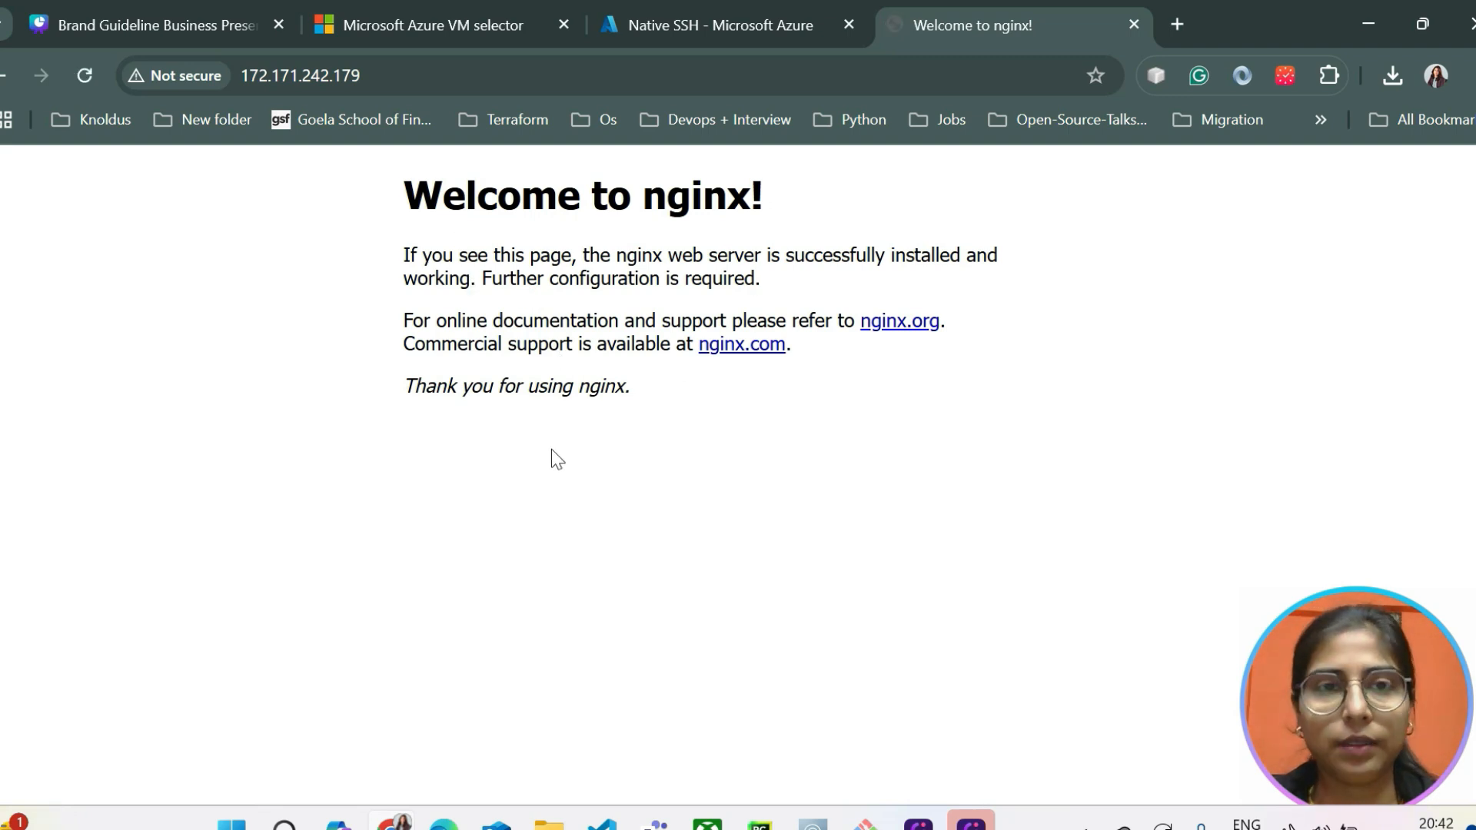
Open devops-webserver's network settings in the Azure portal and examine the inbound port rules of its network security group
{"action": "left_click", "coordinate": [694, 31]}
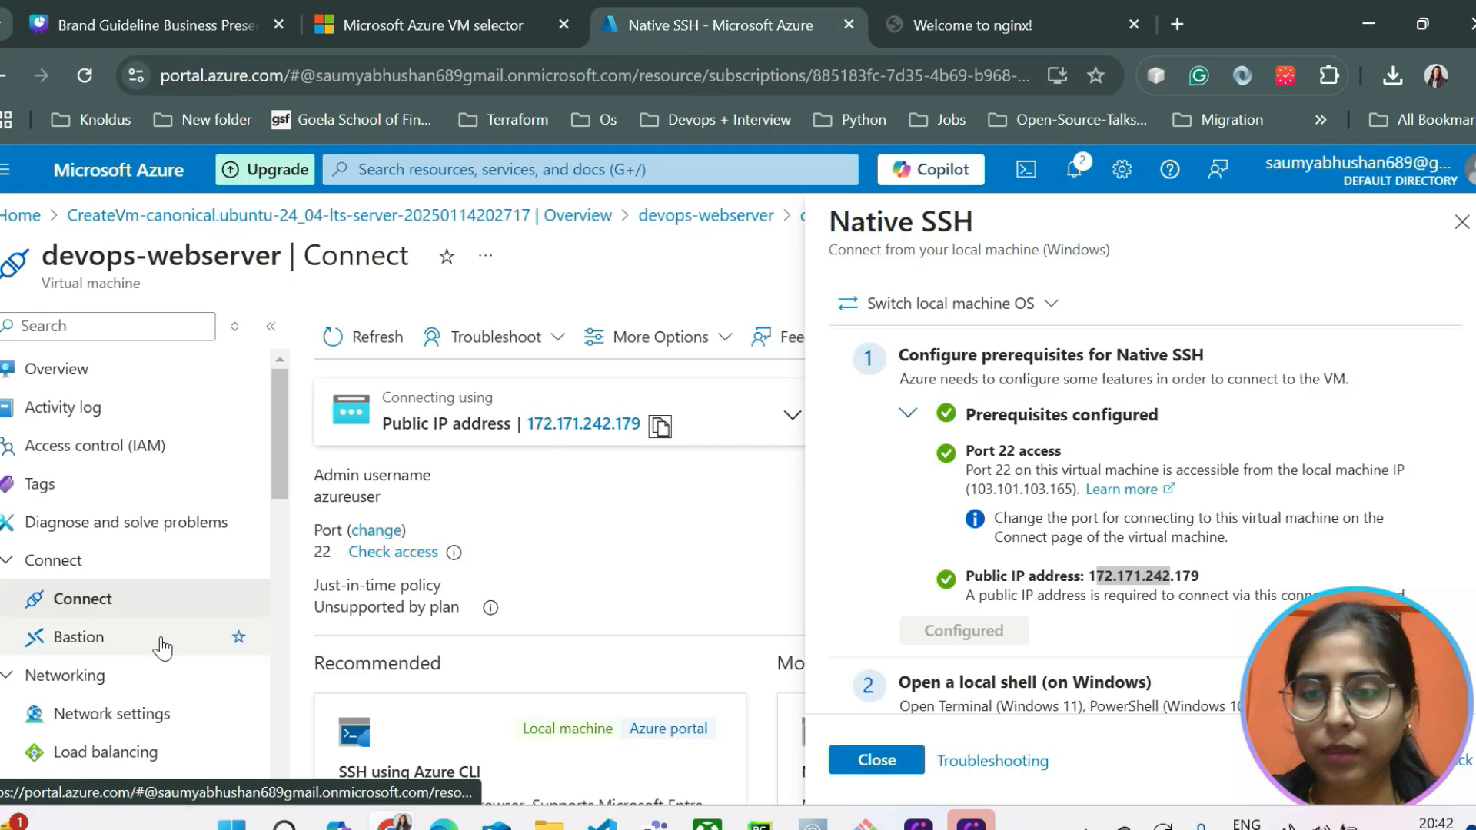
{"action": "scroll", "coordinate": [163, 648], "scroll_direction": "down", "scroll_amount": 3}
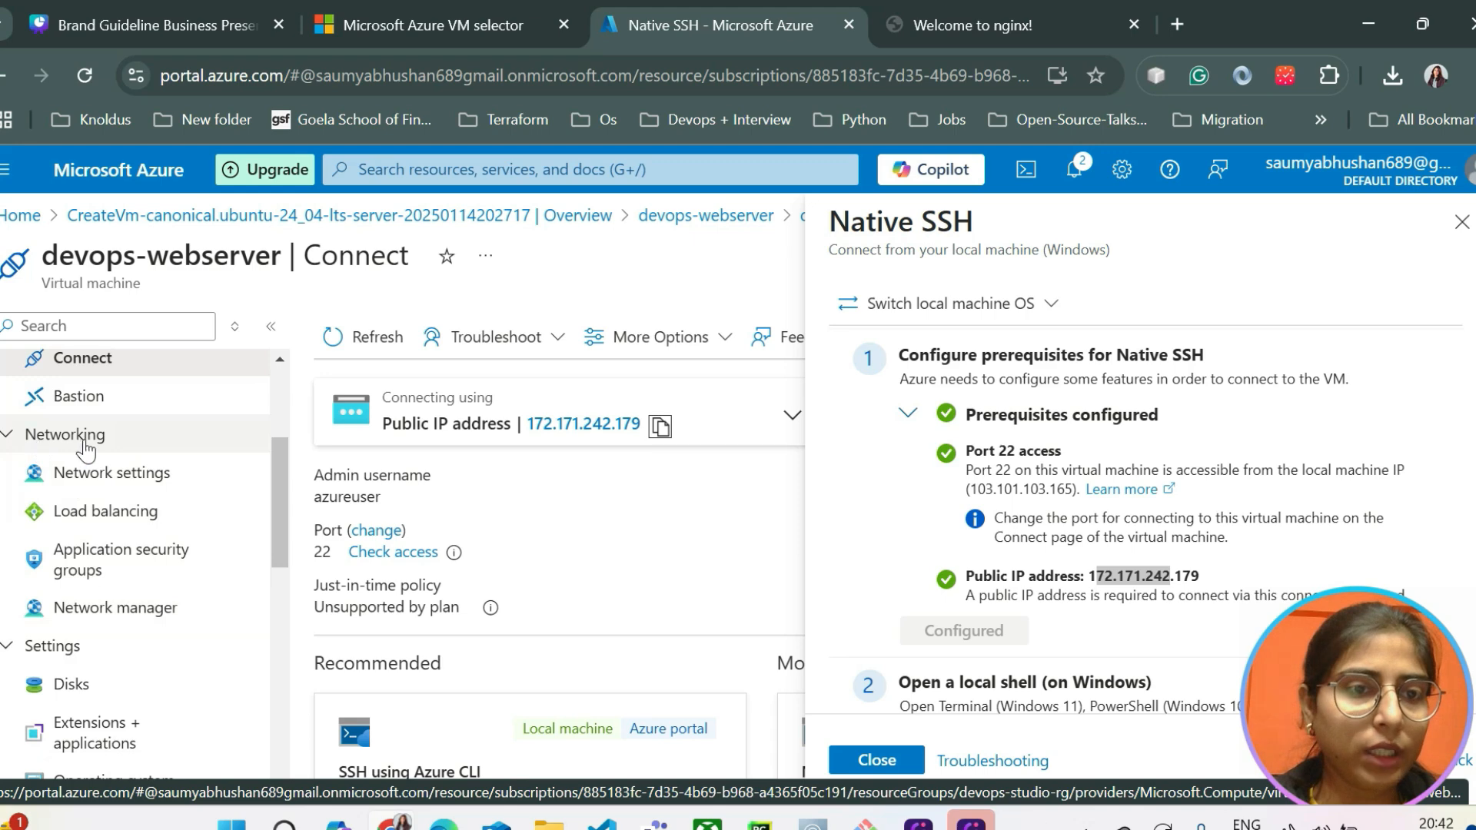
{"action": "left_click", "coordinate": [98, 490]}
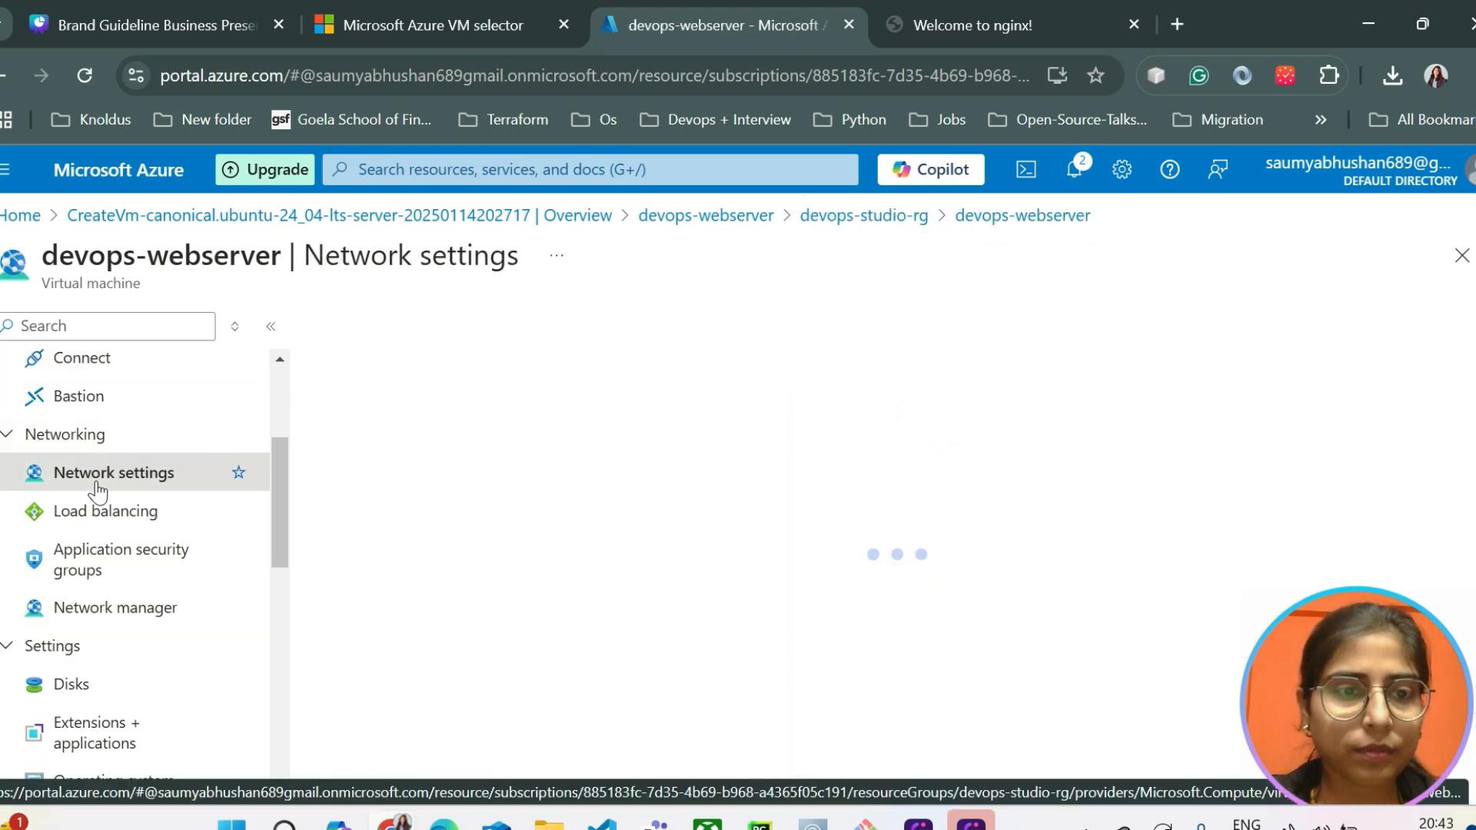
{"action": "scroll", "coordinate": [735, 652], "scroll_direction": "down", "scroll_amount": 3}
{"action": "scroll", "coordinate": [735, 652], "scroll_direction": "down", "scroll_amount": 2}
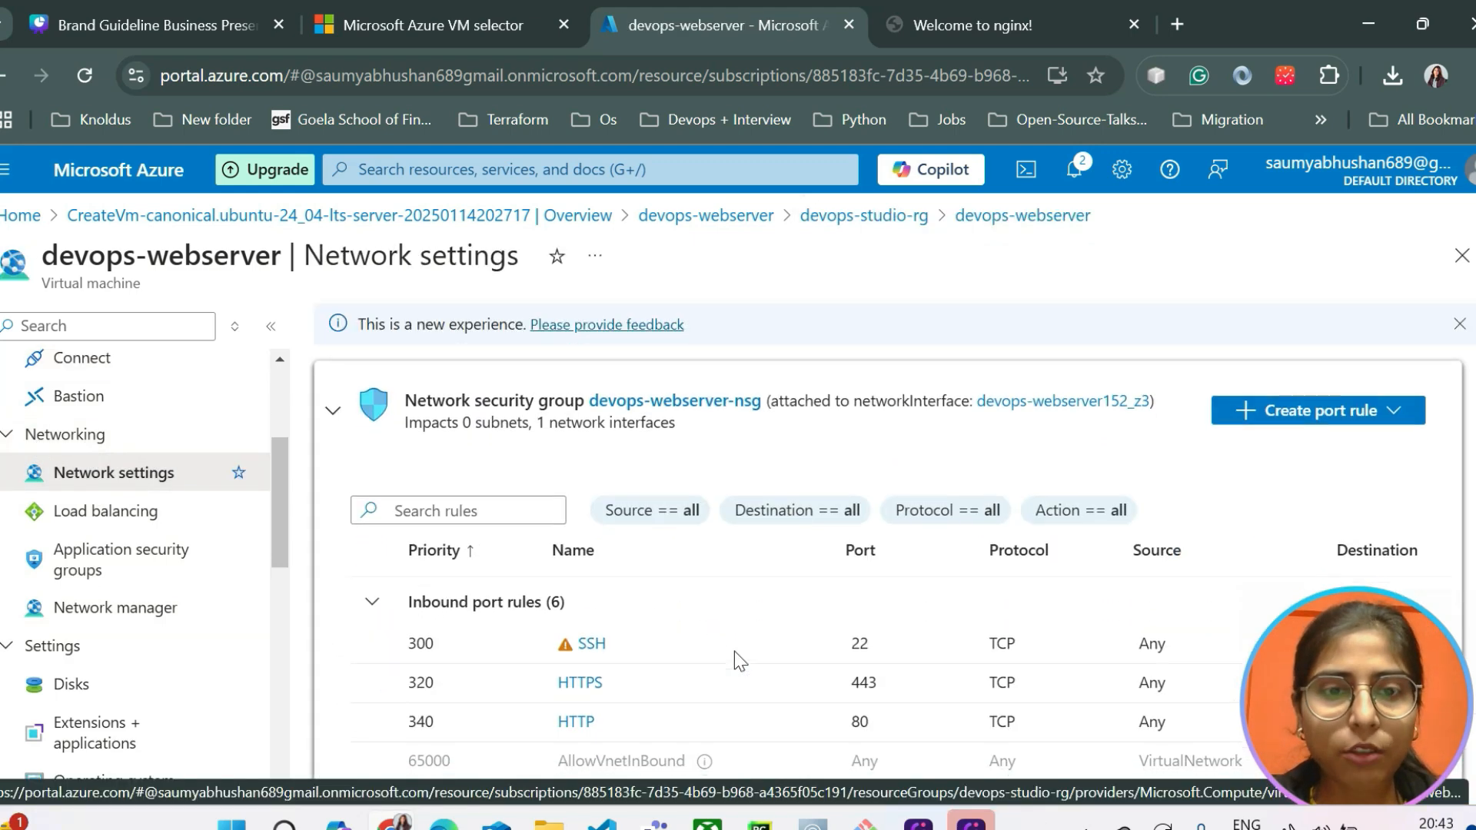
{"action": "scroll", "coordinate": [668, 597], "scroll_direction": "down", "scroll_amount": 2}
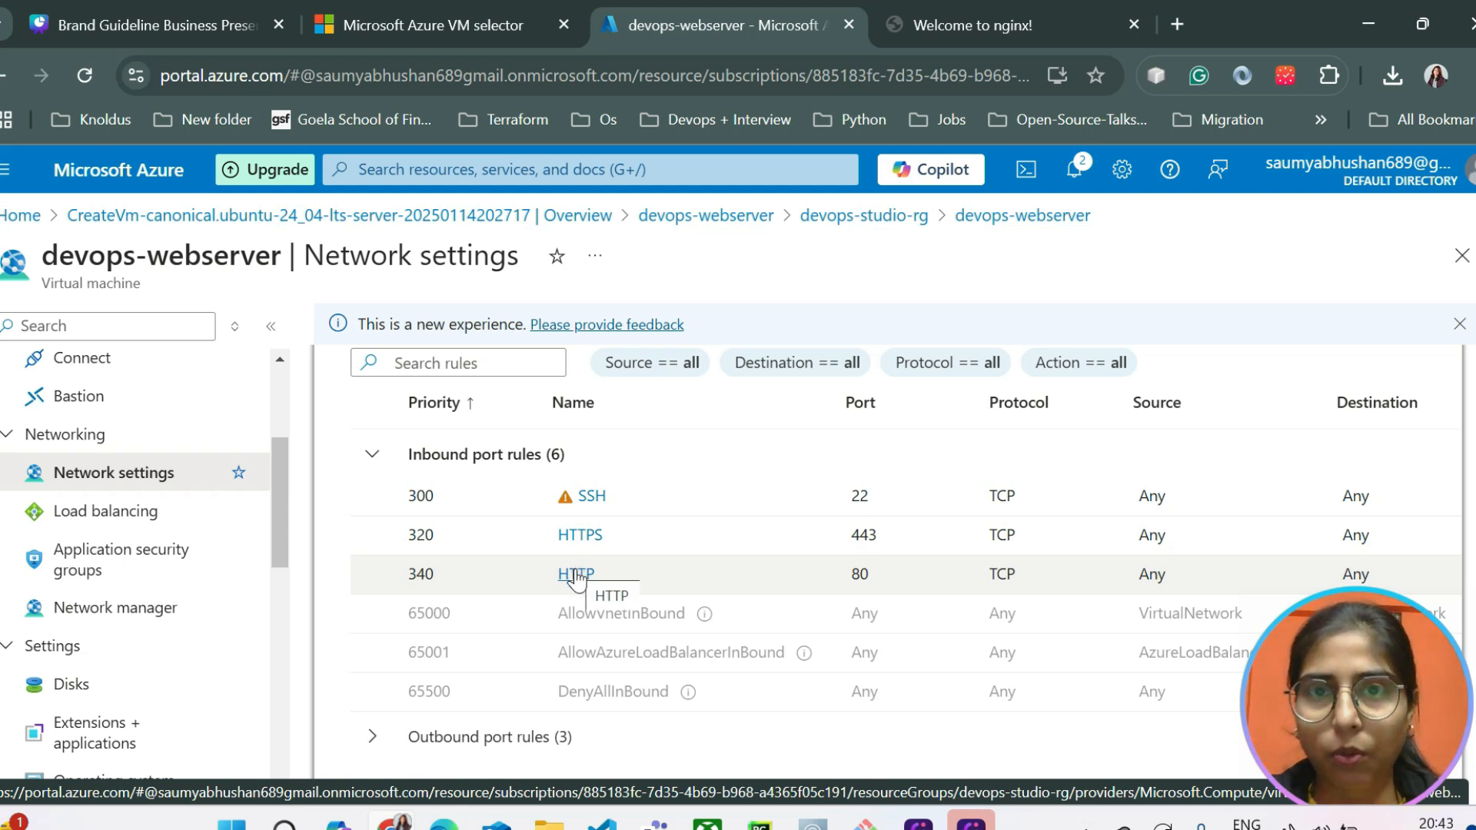
Reload the nginx welcome page, then set the HTTP inbound port rule's action to Deny in the Azure portal and save it
{"action": "left_click", "coordinate": [1044, 15]}
{"action": "left_click", "coordinate": [84, 75]}
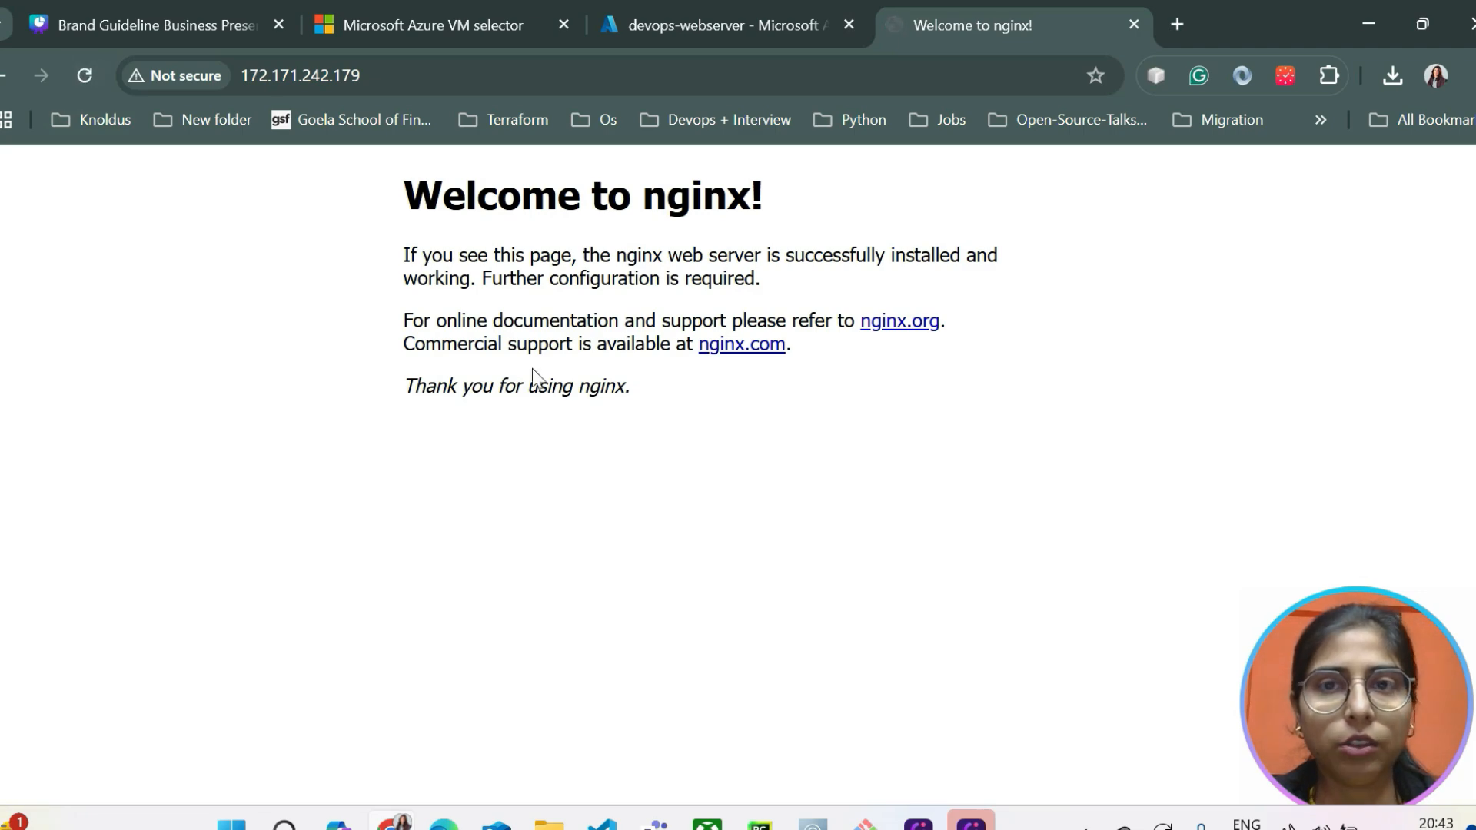
{"action": "left_click", "coordinate": [707, 25]}
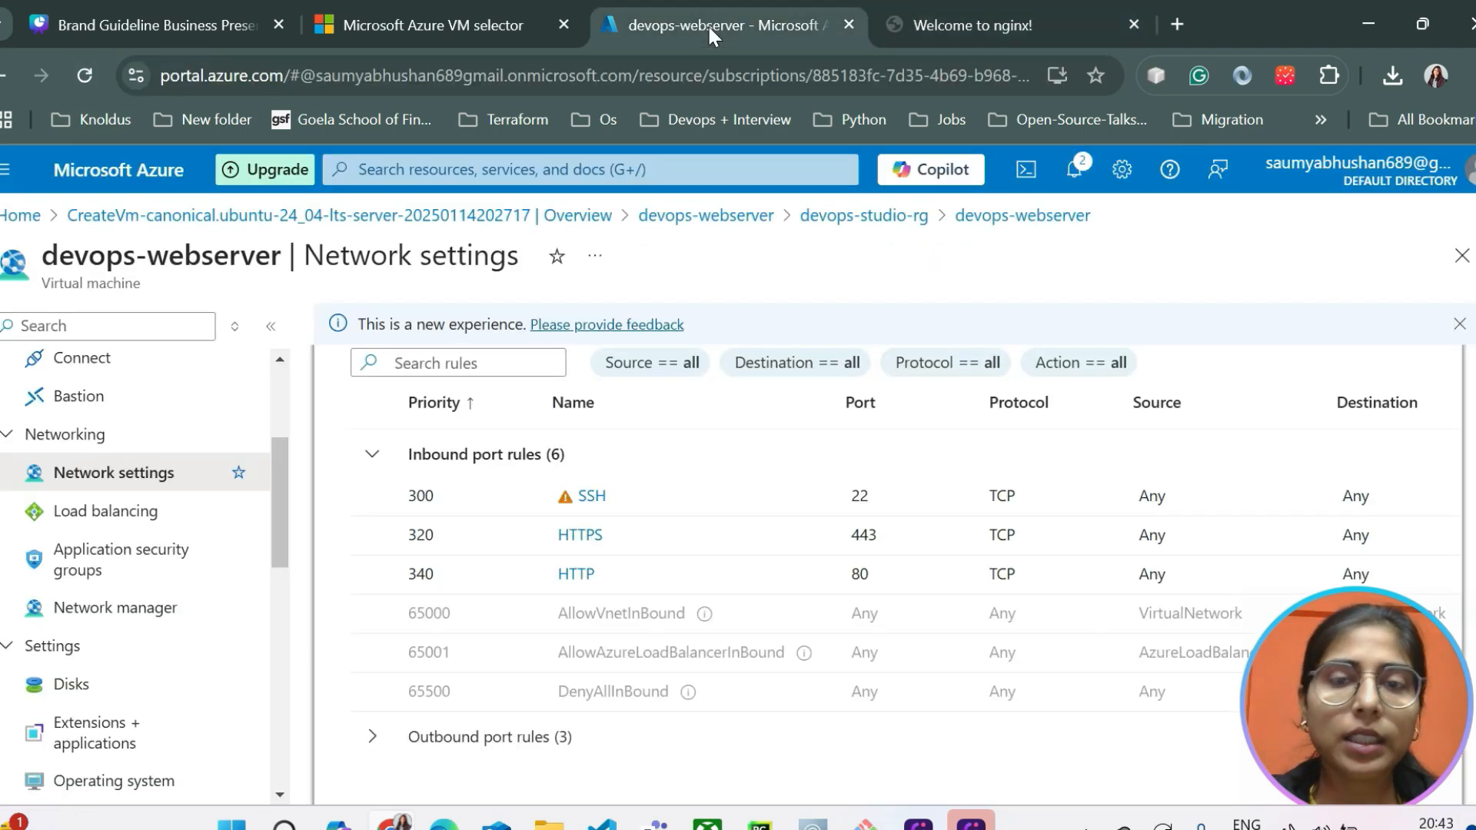
{"action": "left_click", "coordinate": [578, 573]}
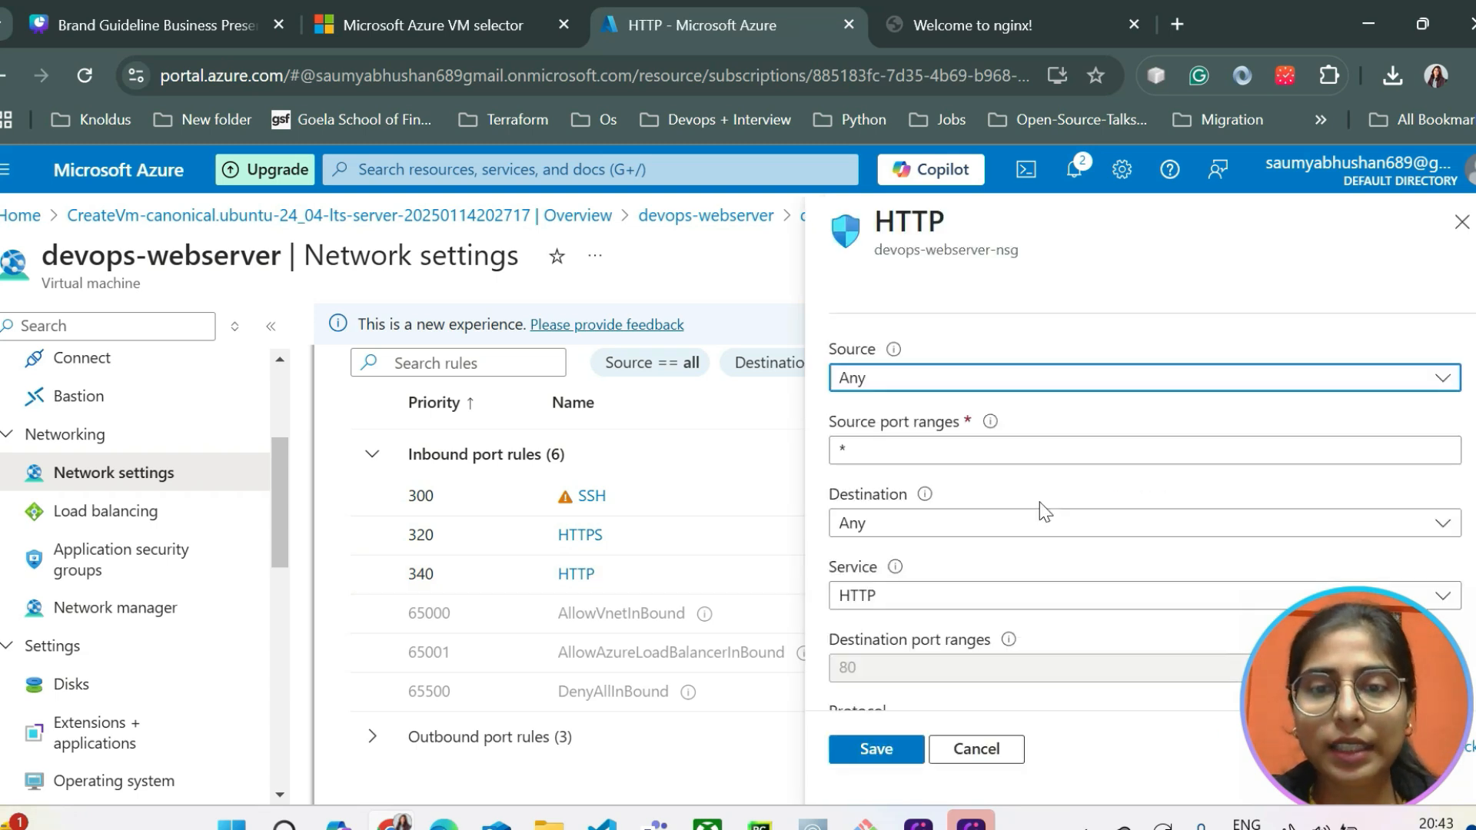
{"action": "scroll", "coordinate": [1043, 512], "scroll_direction": "down", "scroll_amount": 5}
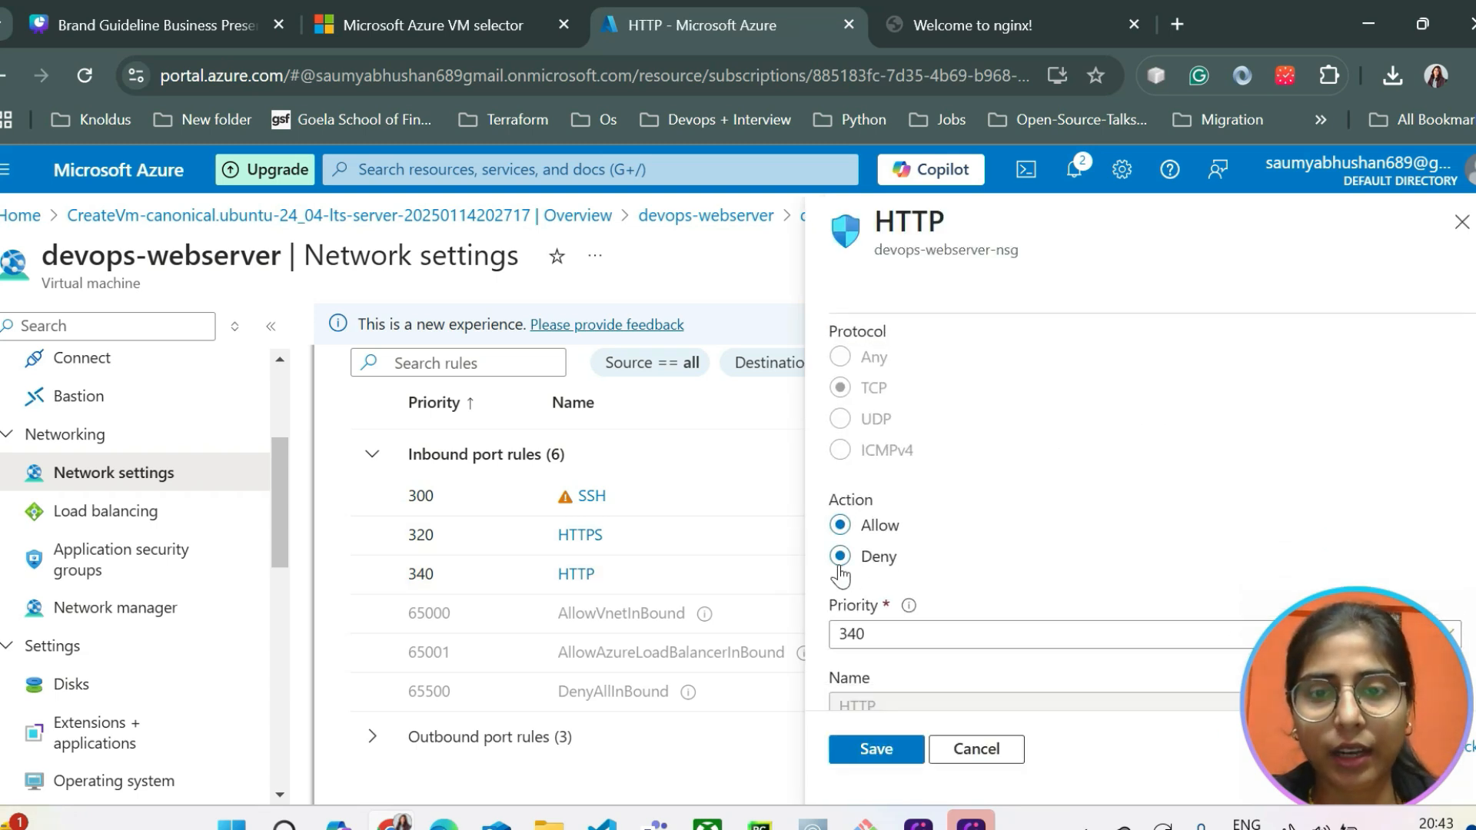
{"action": "scroll", "coordinate": [841, 575], "scroll_direction": "down", "scroll_amount": 2}
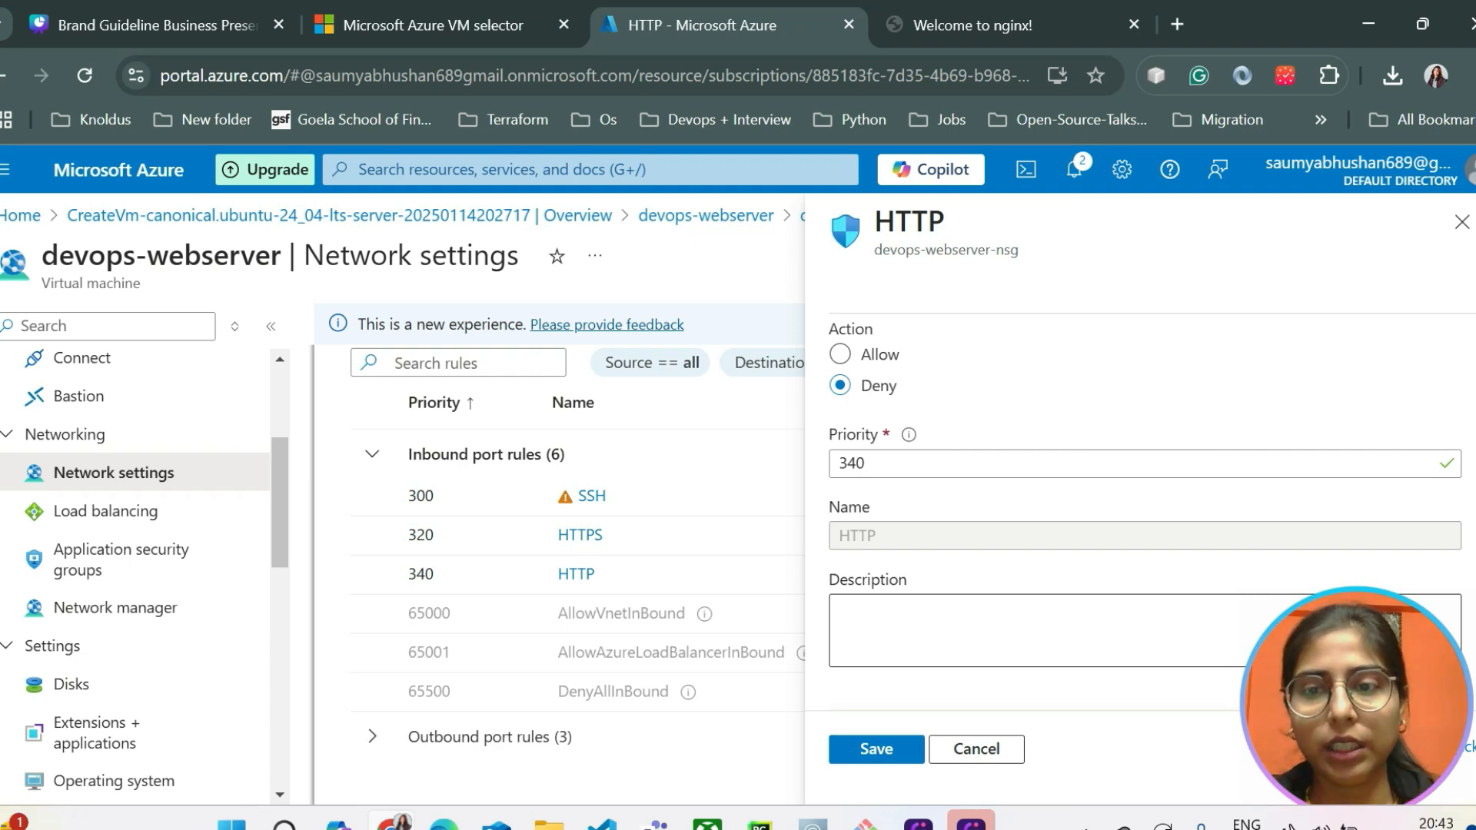
{"action": "left_click", "coordinate": [878, 750]}
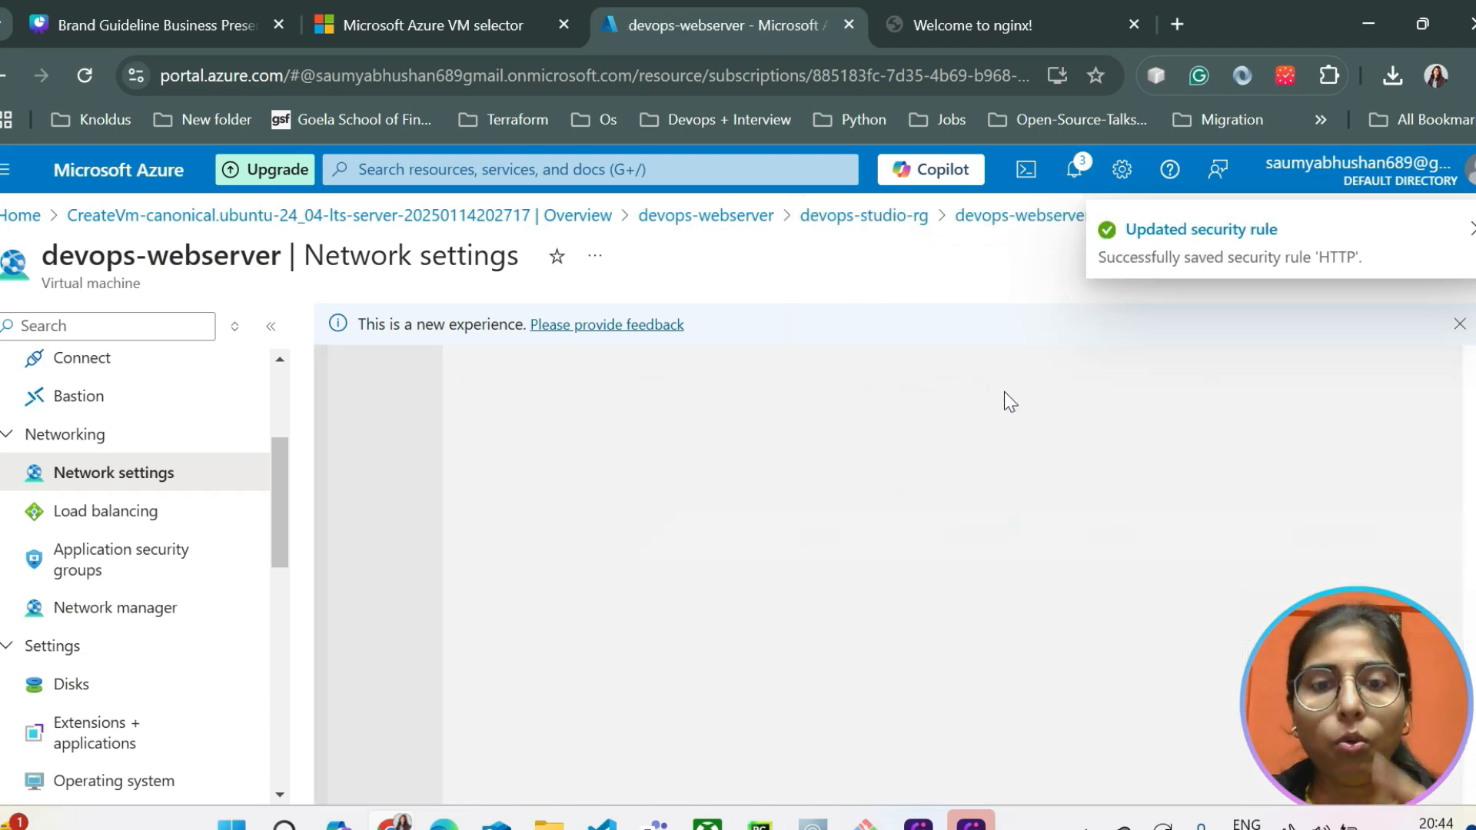
{"action": "left_click", "coordinate": [992, 25]}
{"action": "left_click", "coordinate": [1464, 76]}
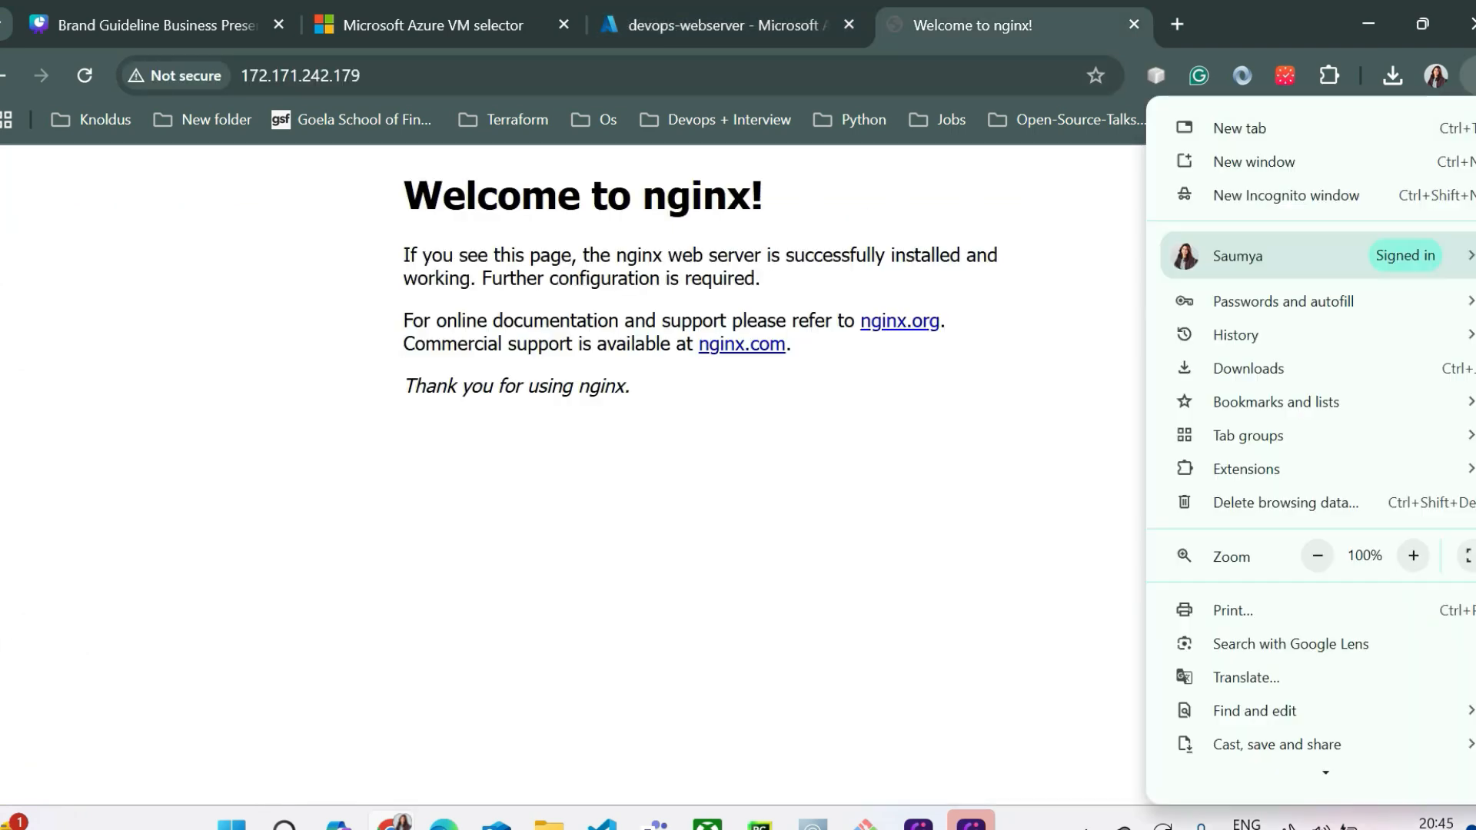
{"action": "left_click", "coordinate": [1293, 186]}
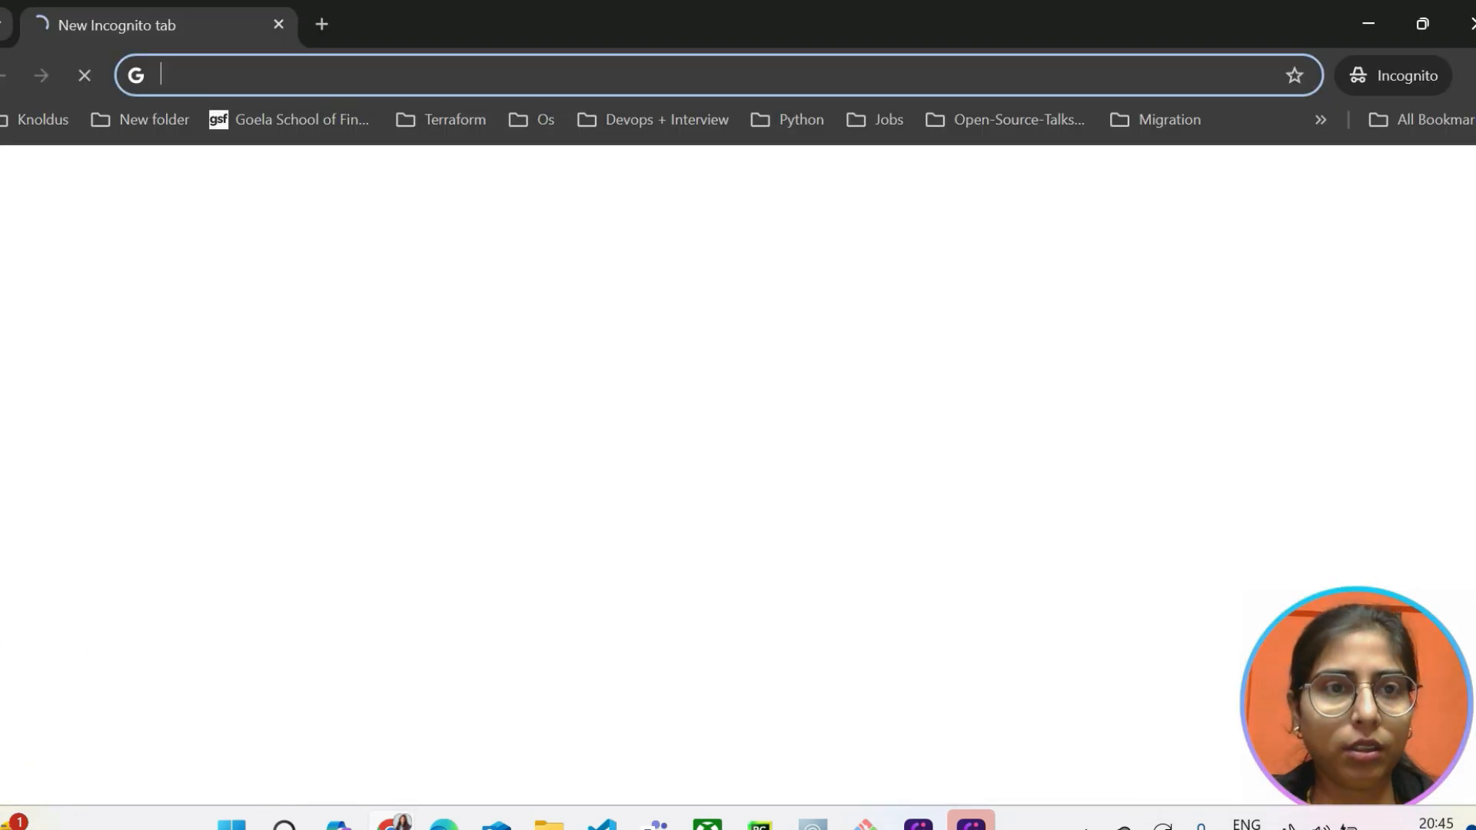
{"action": "key", "text": "ctrl+v"}
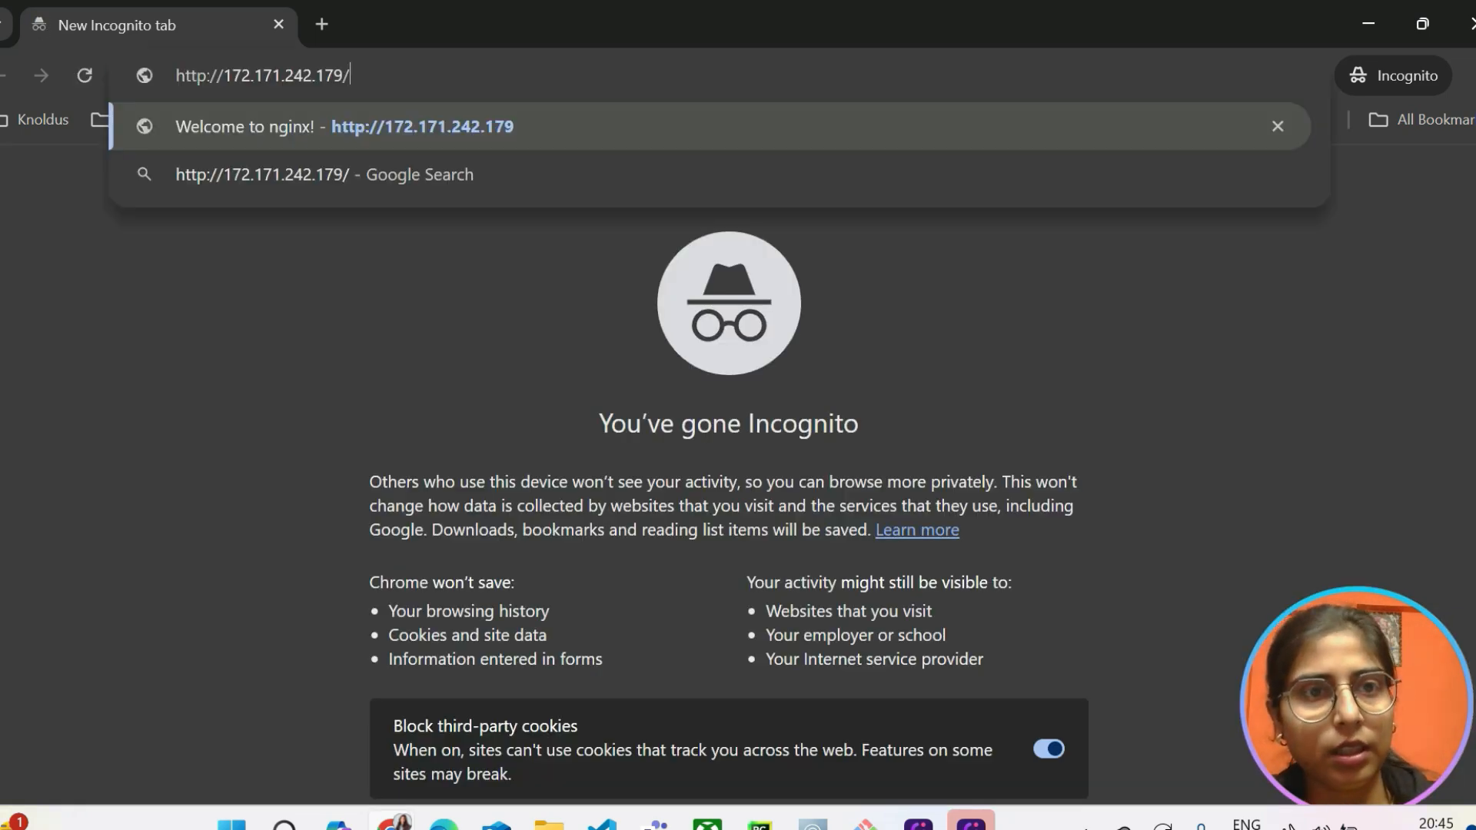
{"action": "key", "text": "Return"}
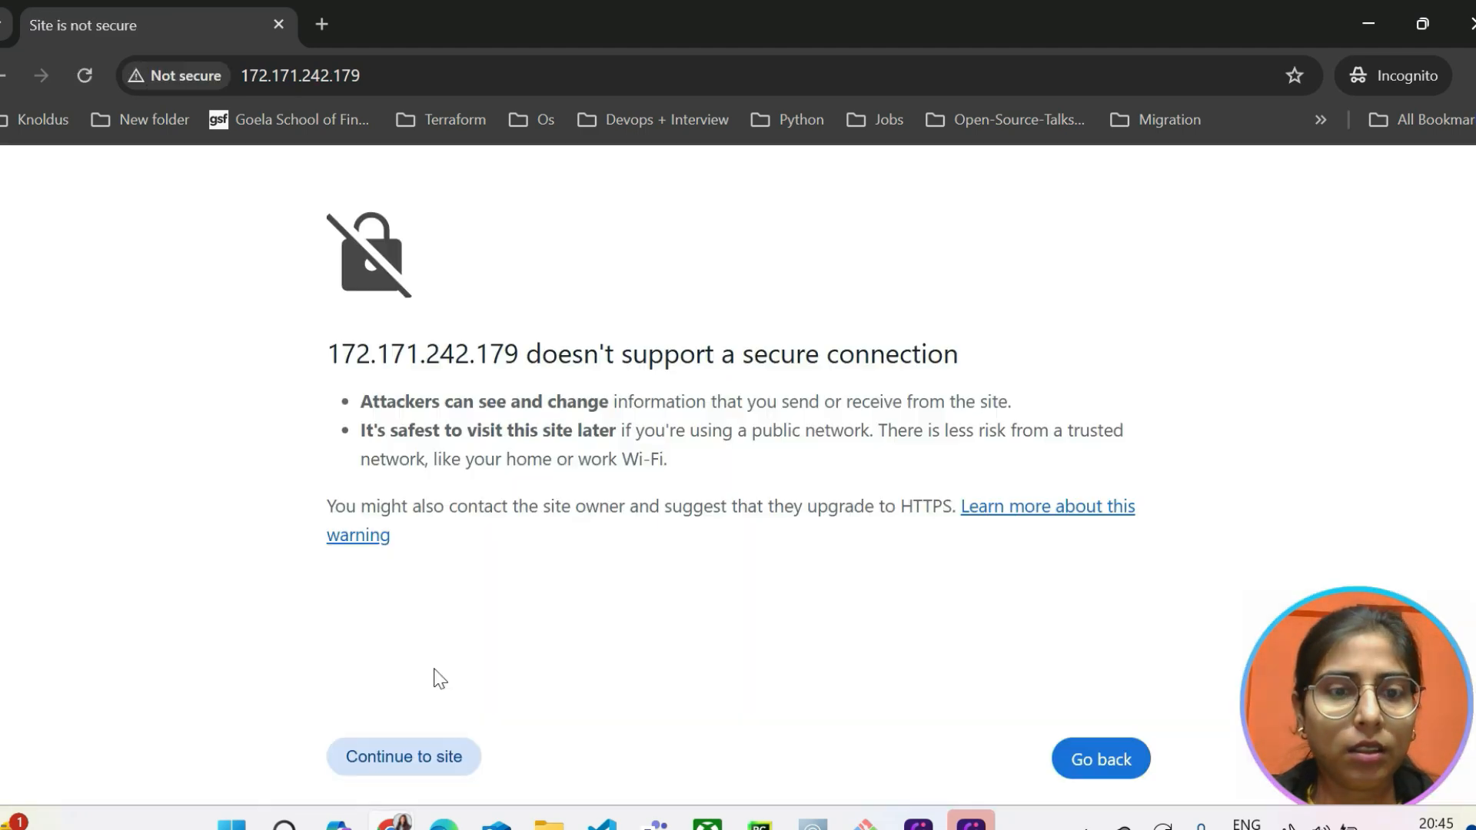
{"action": "left_click", "coordinate": [415, 764]}
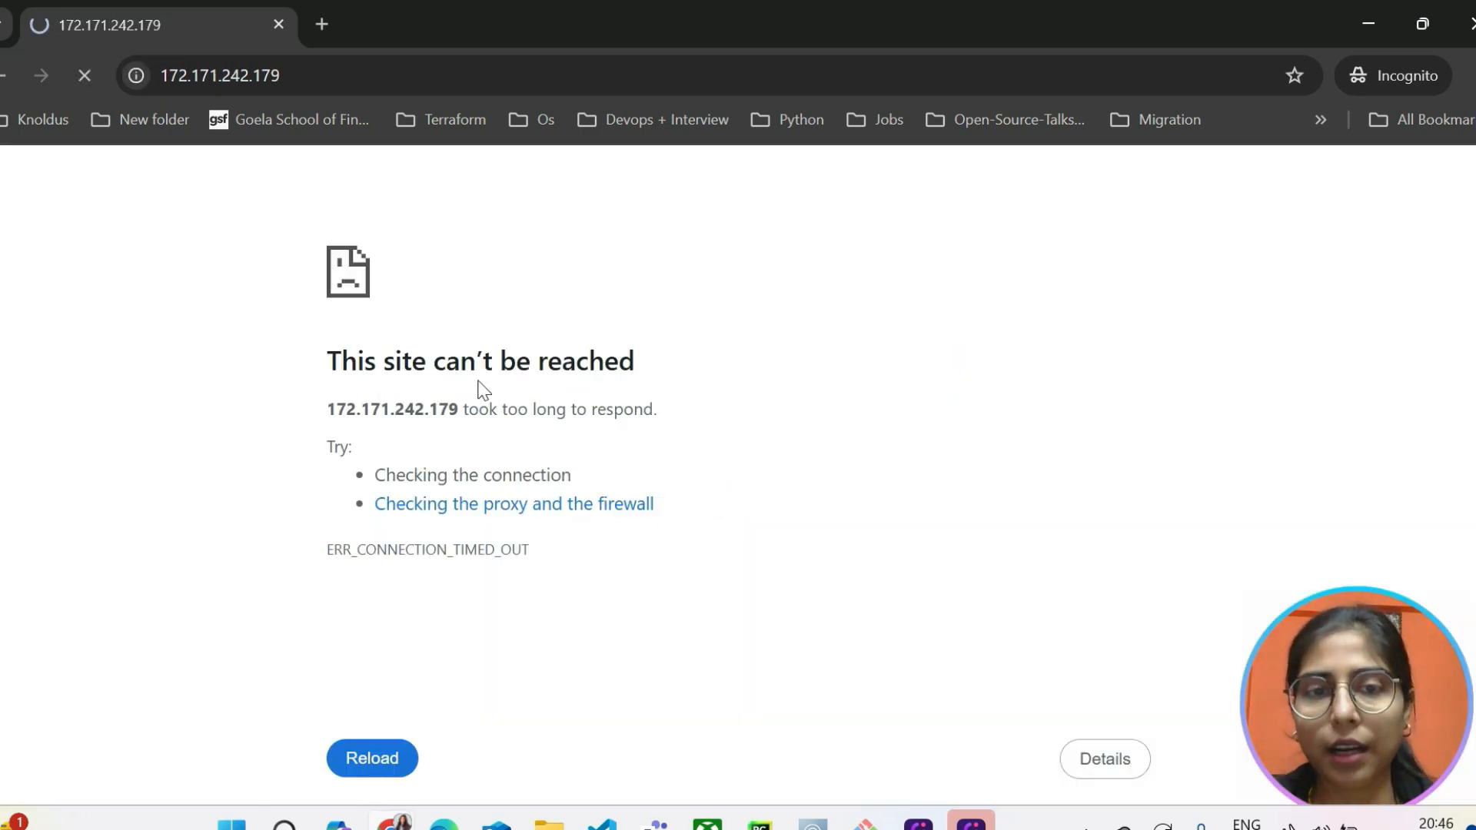
Return to the Azure network settings, check the HTTP inbound port rule, and save it with its action set to Allow
{"action": "key", "text": "alt+Tab"}
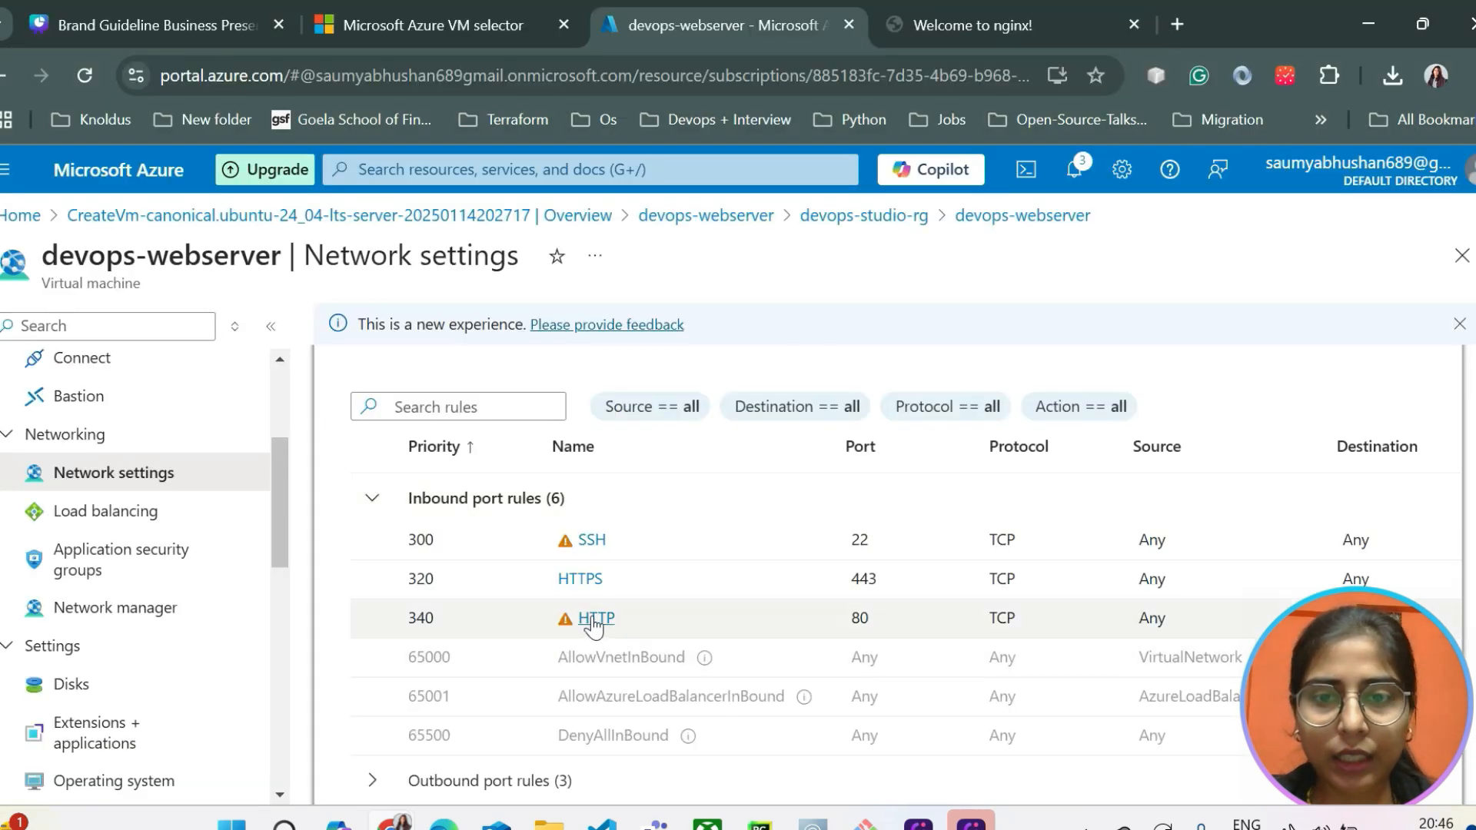
{"action": "scroll", "coordinate": [1150, 635], "scroll_direction": "down", "scroll_amount": 2}
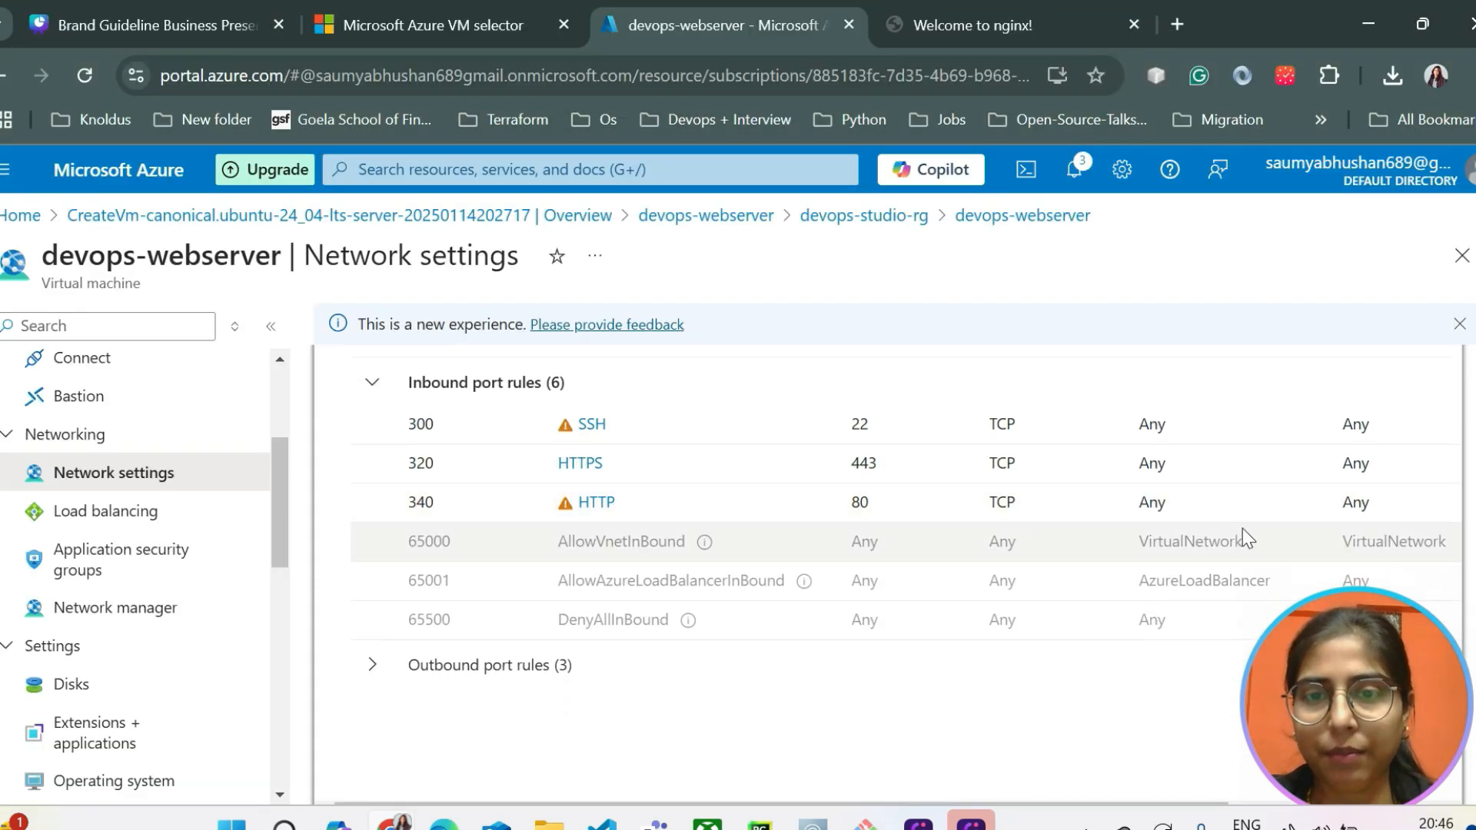
{"action": "scroll", "coordinate": [1243, 528], "scroll_direction": "right", "scroll_amount": 3}
{"action": "scroll", "coordinate": [695, 510], "scroll_direction": "left", "scroll_amount": 3}
{"action": "scroll", "coordinate": [695, 510], "scroll_direction": "right", "scroll_amount": 3}
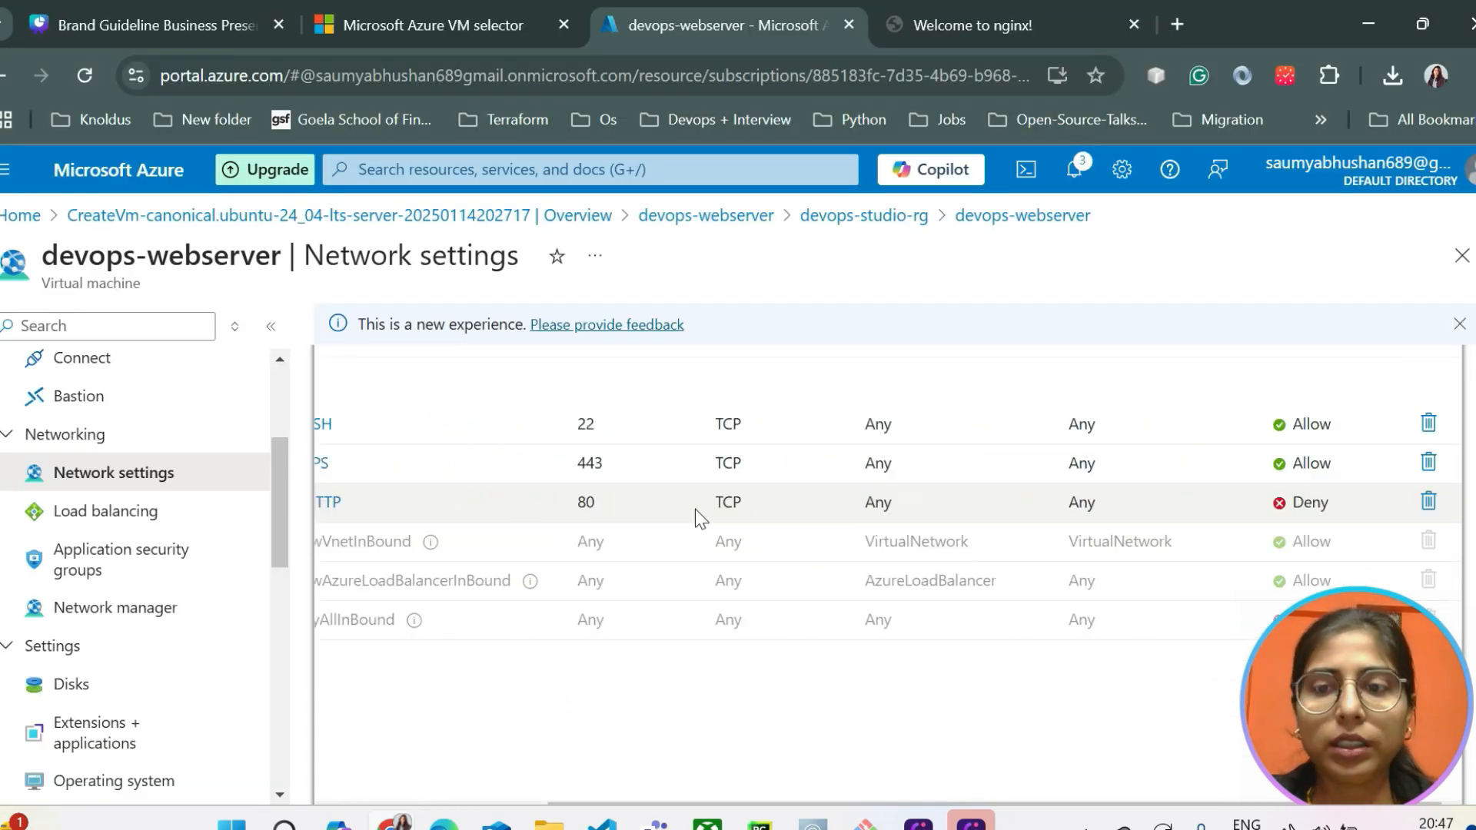
{"action": "scroll", "coordinate": [594, 507], "scroll_direction": "left", "scroll_amount": 3}
{"action": "left_click", "coordinate": [593, 504]}
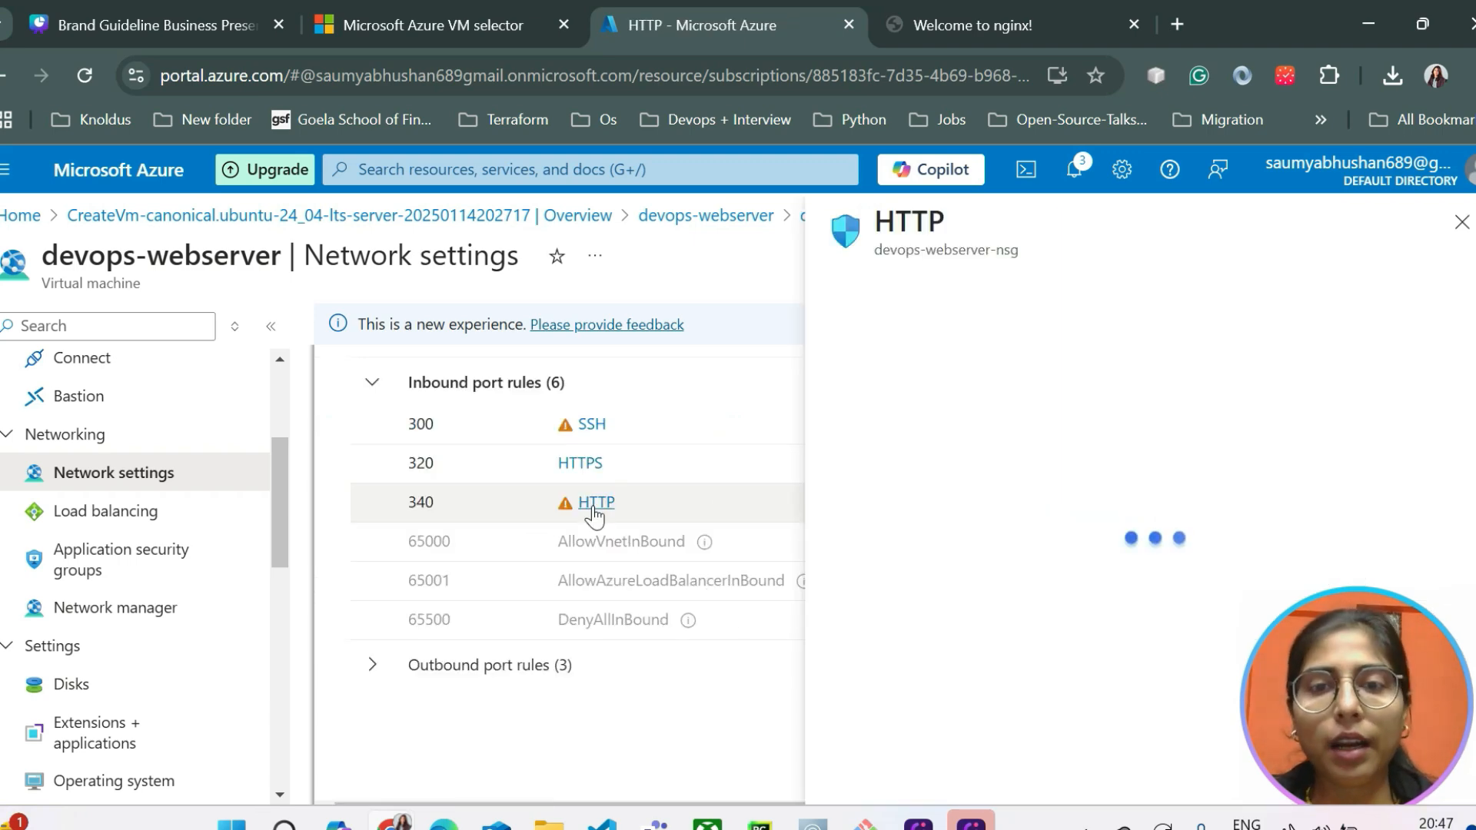
{"action": "scroll", "coordinate": [1098, 471], "scroll_direction": "down", "scroll_amount": 5}
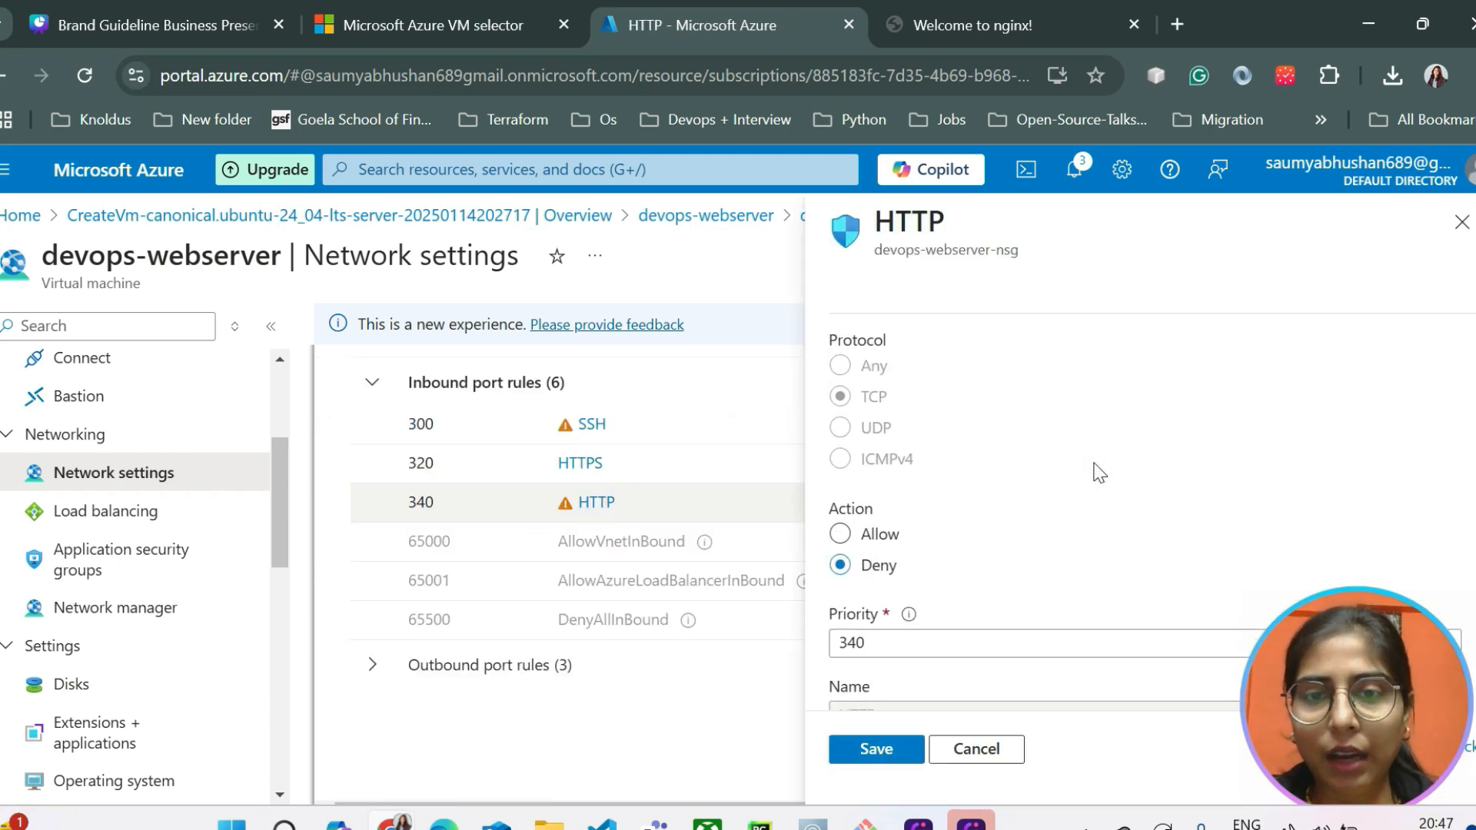
{"action": "scroll", "coordinate": [1100, 472], "scroll_direction": "down", "scroll_amount": 1}
{"action": "left_click", "coordinate": [841, 498]}
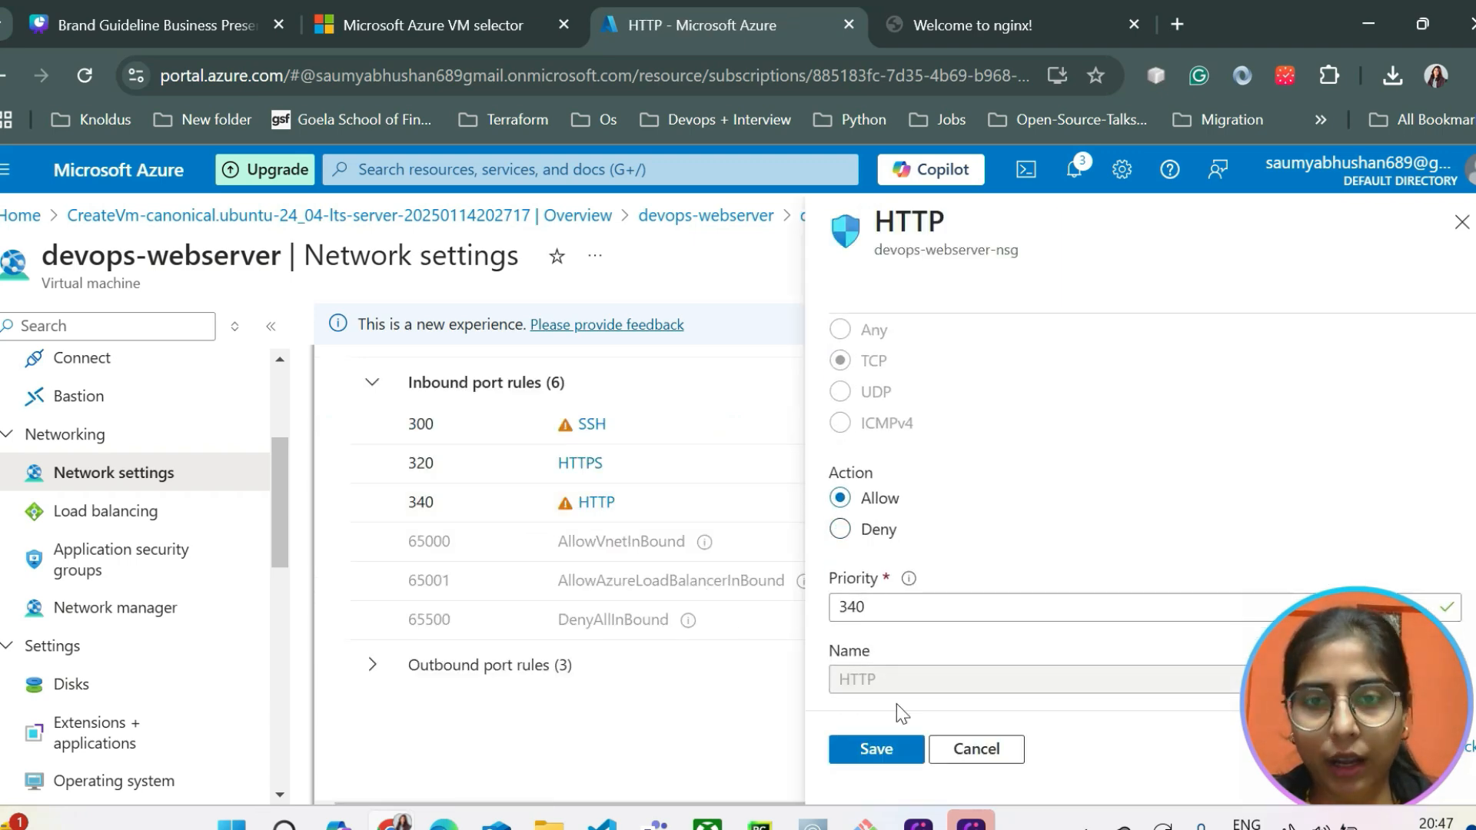
{"action": "left_click", "coordinate": [874, 746]}
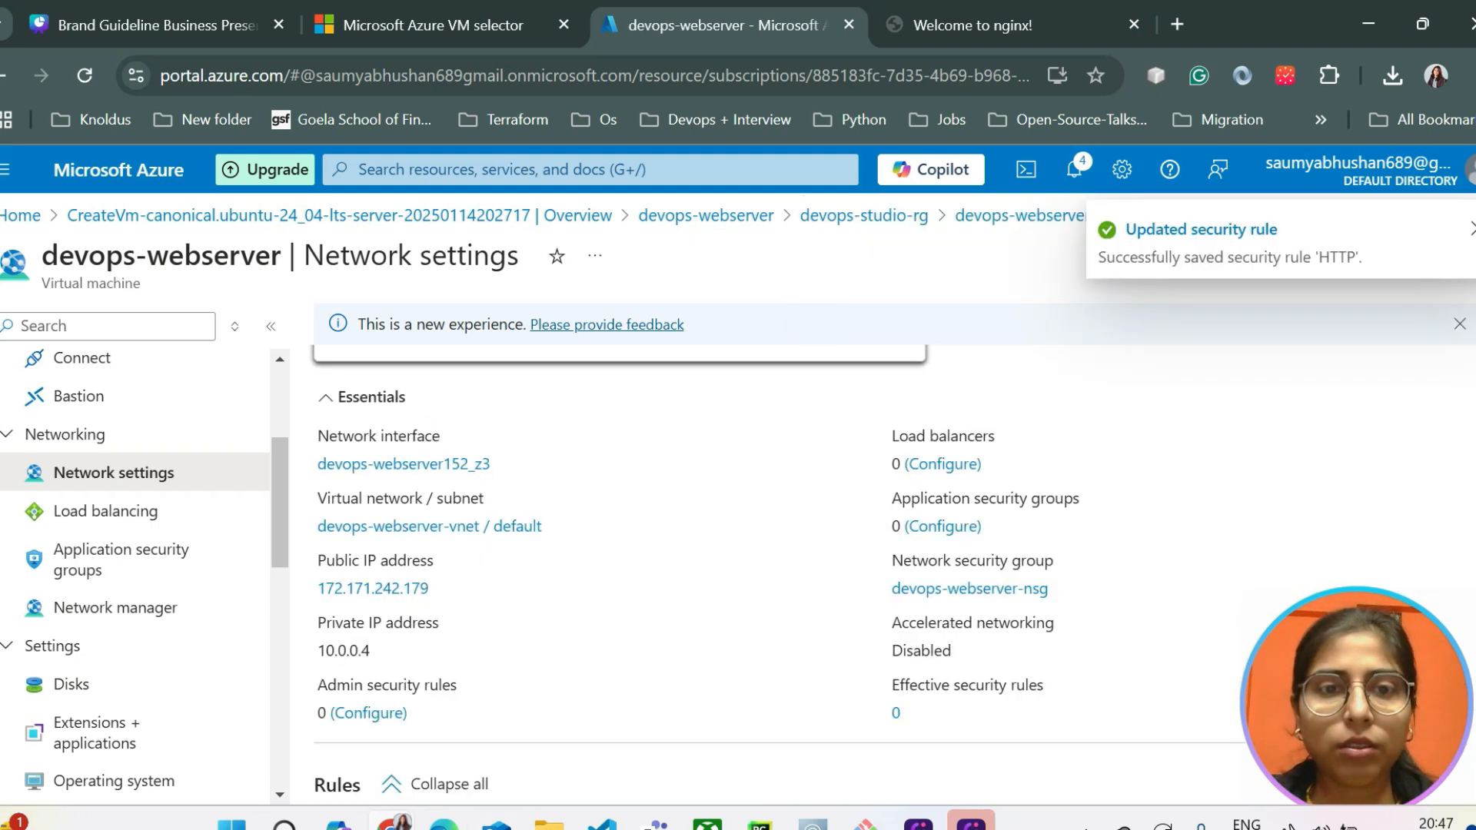
Switch to the Incognito window and reload 172.171.242.179 to test access to the web server
{"action": "mouse_move", "coordinate": [392, 821]}
{"action": "left_click", "coordinate": [449, 694]}
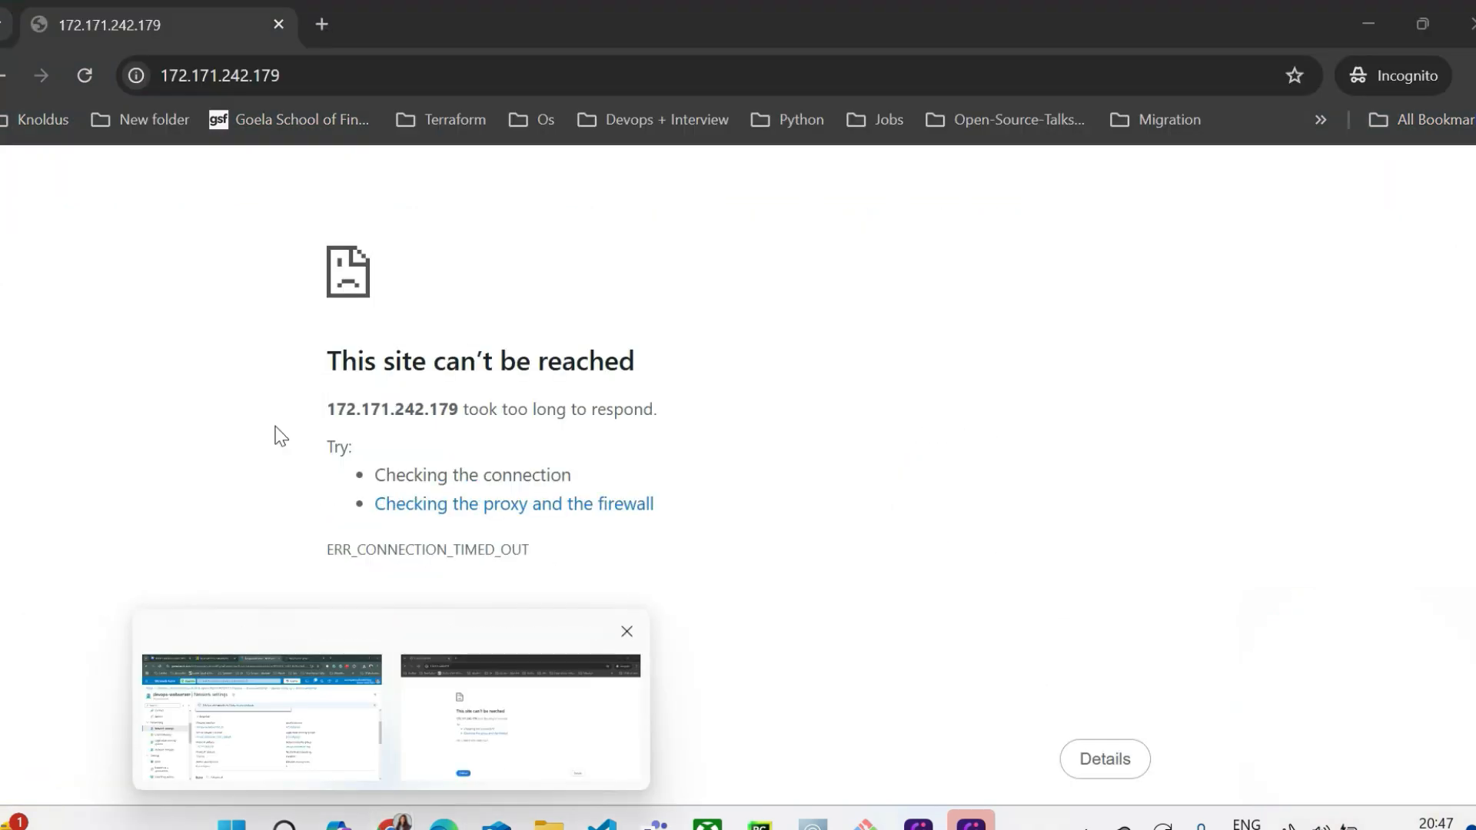
{"action": "left_click", "coordinate": [82, 72]}
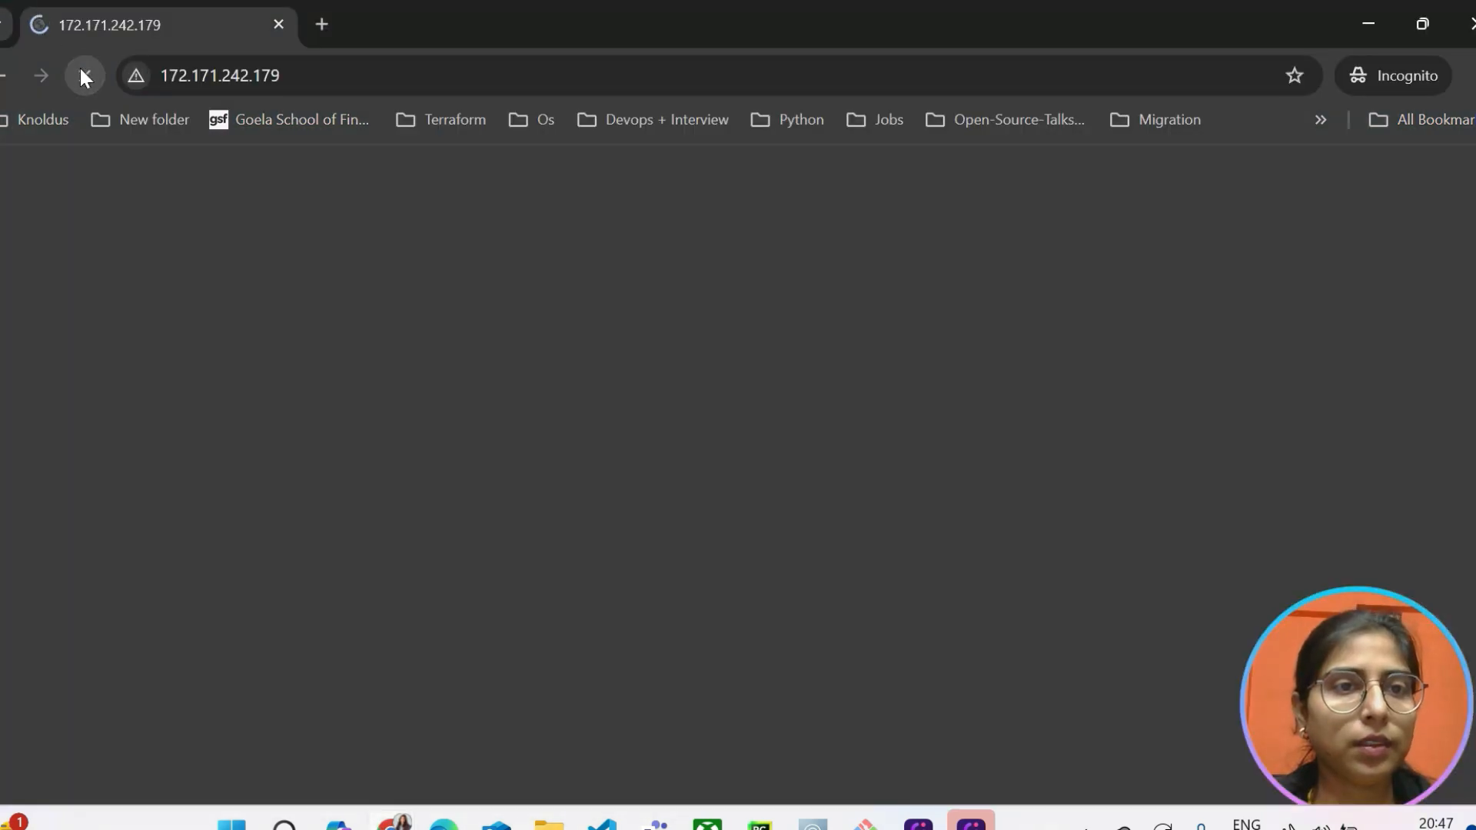
{"action": "left_click", "coordinate": [79, 70]}
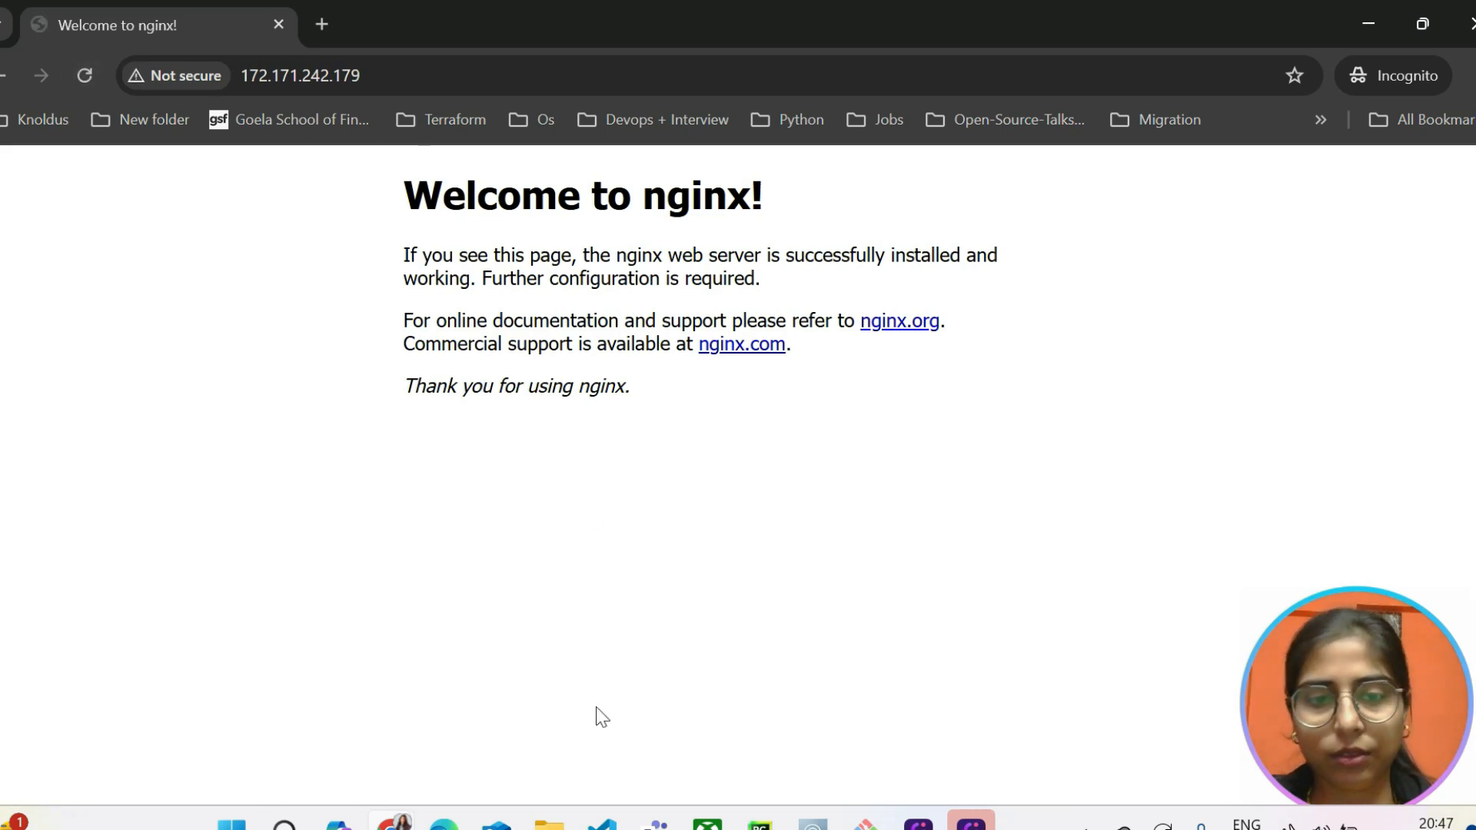
Return to devops-webserver's network settings and look over its port rules, network interface details and the virtual machine's operations options
{"action": "mouse_move", "coordinate": [393, 821]}
{"action": "left_click", "coordinate": [319, 734]}
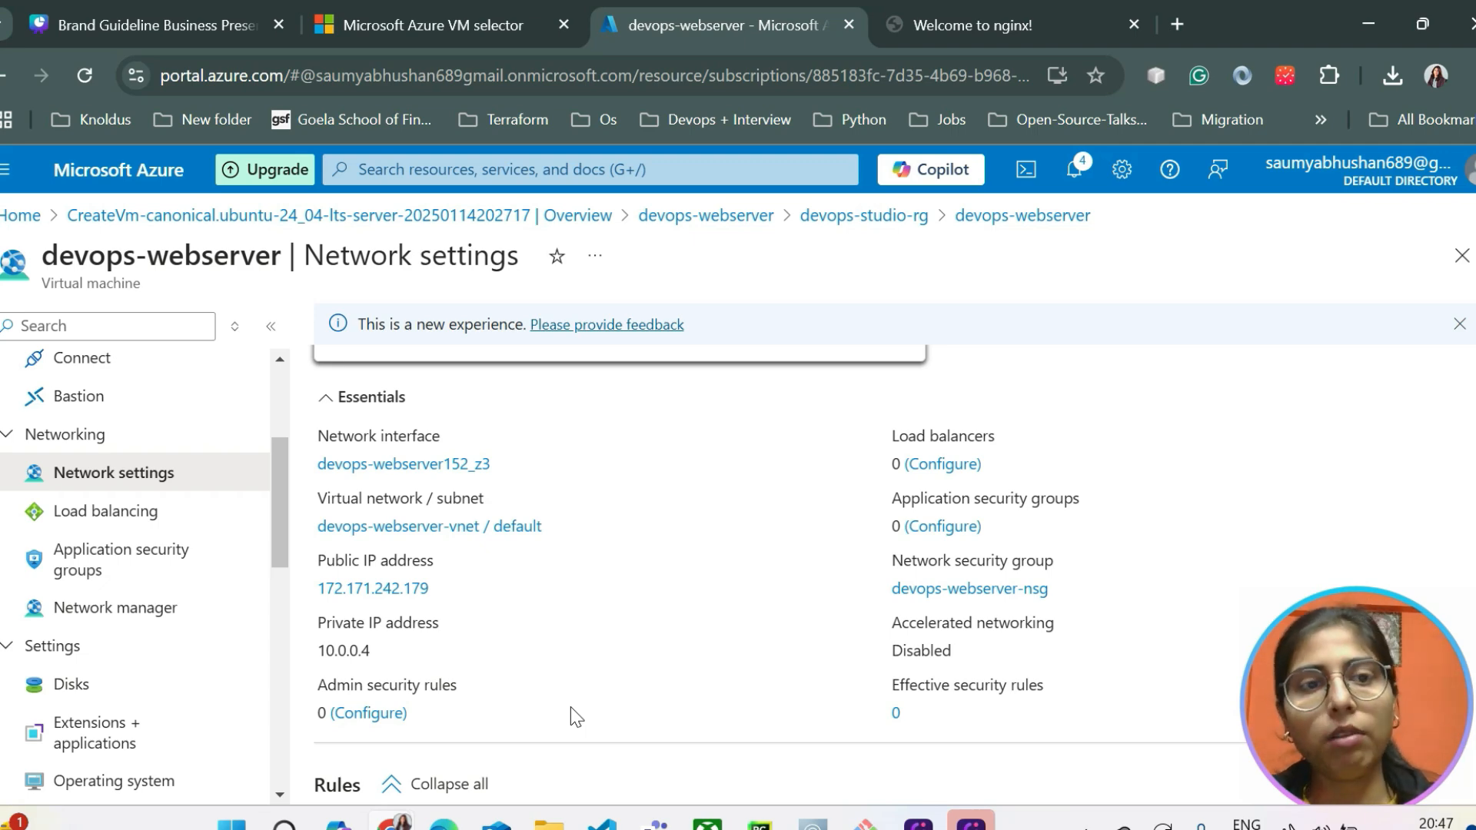
{"action": "scroll", "coordinate": [570, 717], "scroll_direction": "down", "scroll_amount": 5}
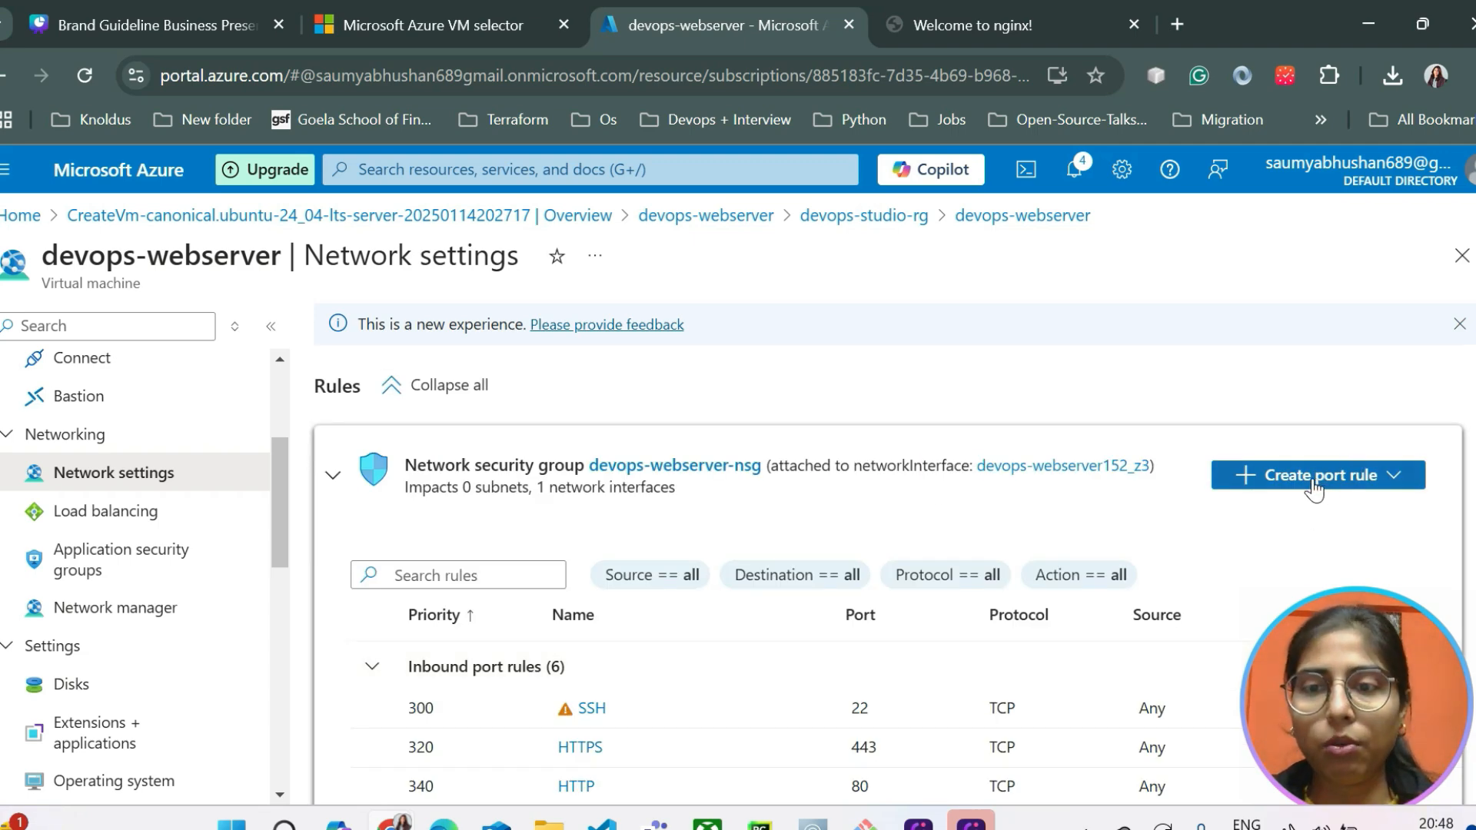
{"action": "scroll", "coordinate": [961, 561], "scroll_direction": "up", "scroll_amount": 5}
{"action": "scroll", "coordinate": [31, 486], "scroll_direction": "down", "scroll_amount": 5}
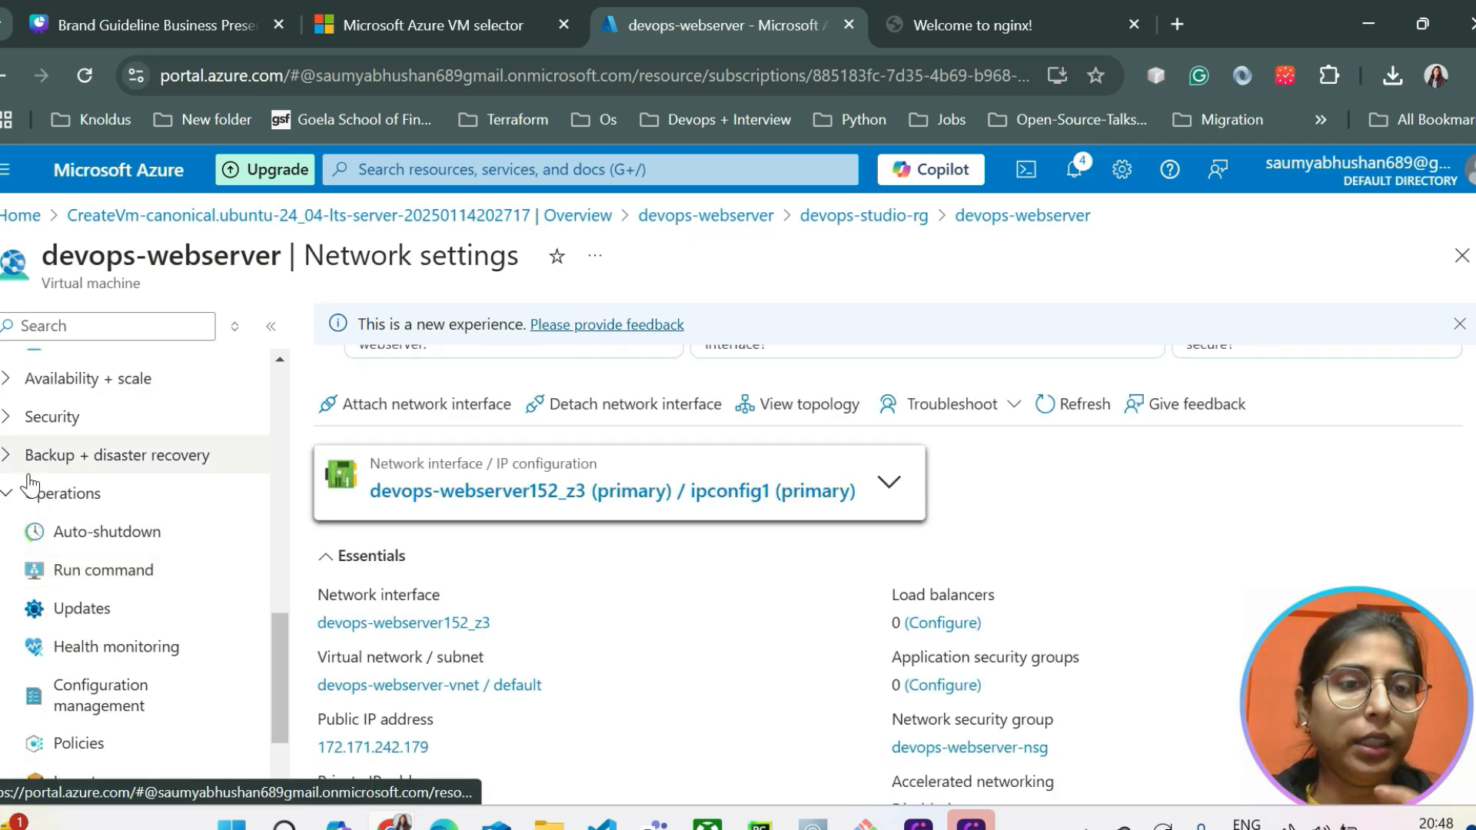
Try enabling auto-shutdown for the devops-webserver virtual machine, discarding the change without saving
{"action": "left_click", "coordinate": [116, 532]}
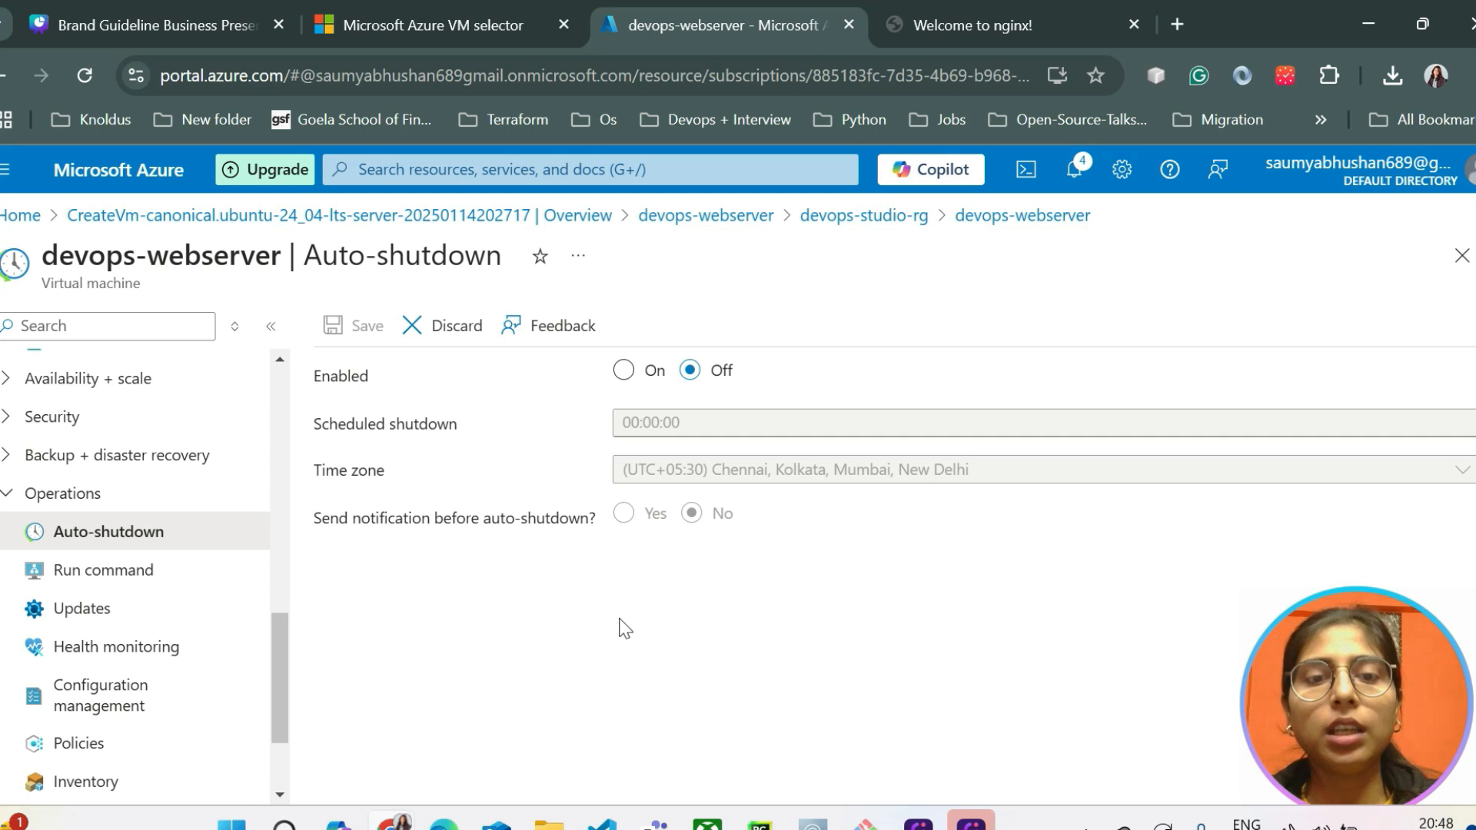
{"action": "left_click", "coordinate": [623, 370]}
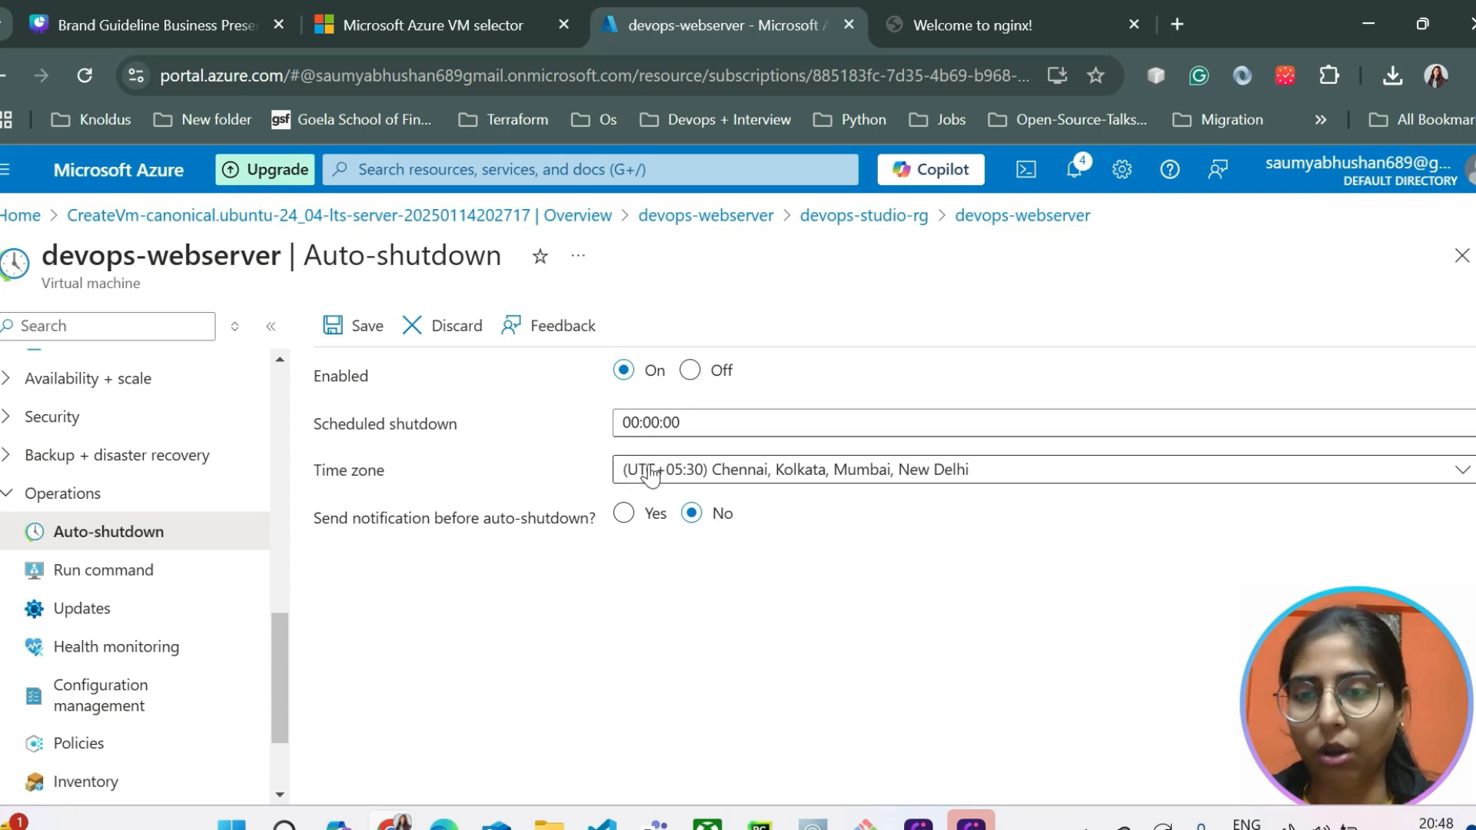
{"action": "left_click", "coordinate": [446, 338]}
{"action": "scroll", "coordinate": [198, 428], "scroll_direction": "up", "scroll_amount": 10}
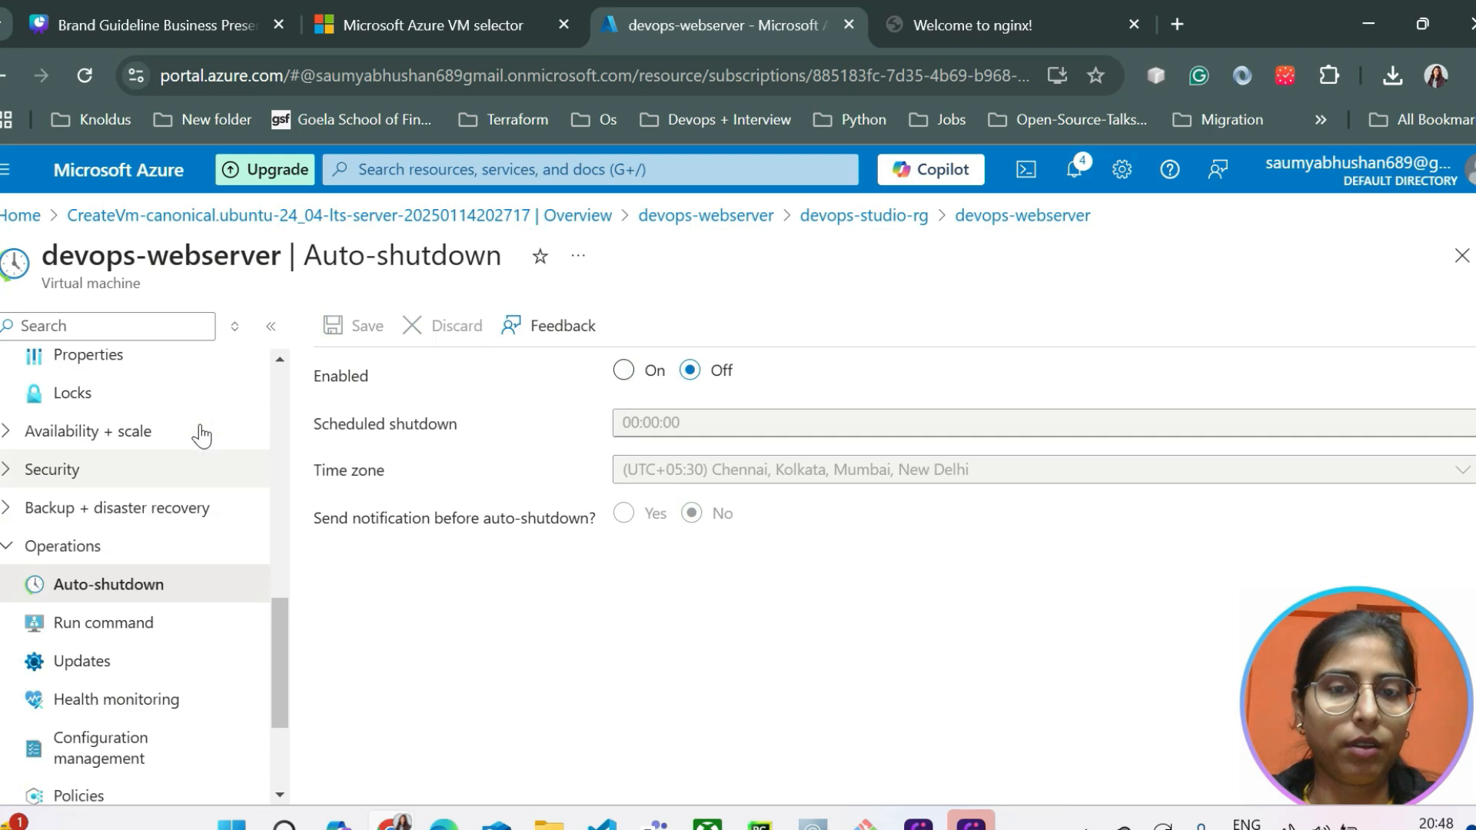
Force delete the devops-webserver virtual machine along with its OS disk, network interface and public IP address, acknowledging the deletion
{"action": "left_click", "coordinate": [89, 379]}
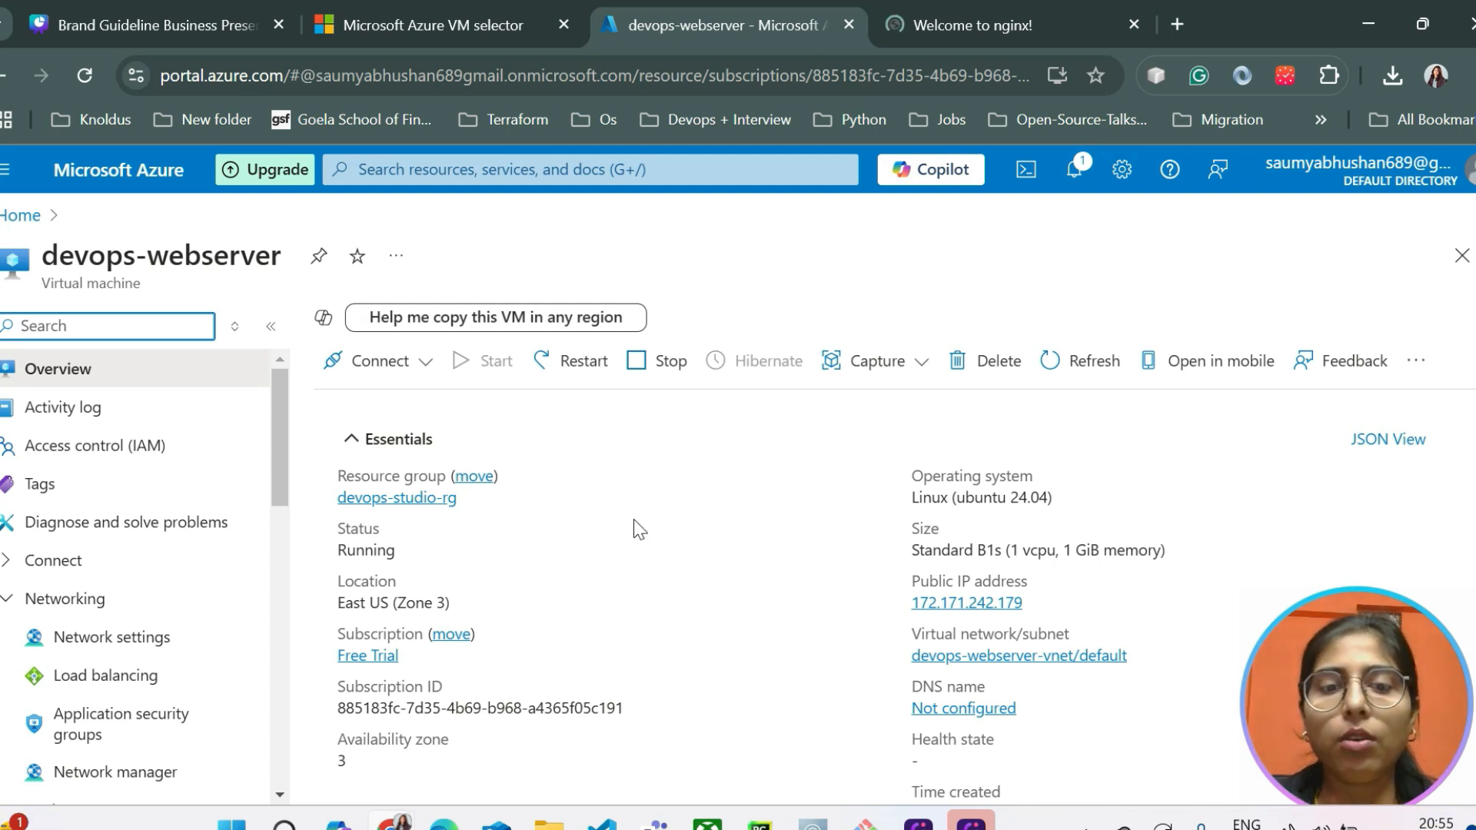
{"action": "left_click", "coordinate": [999, 362]}
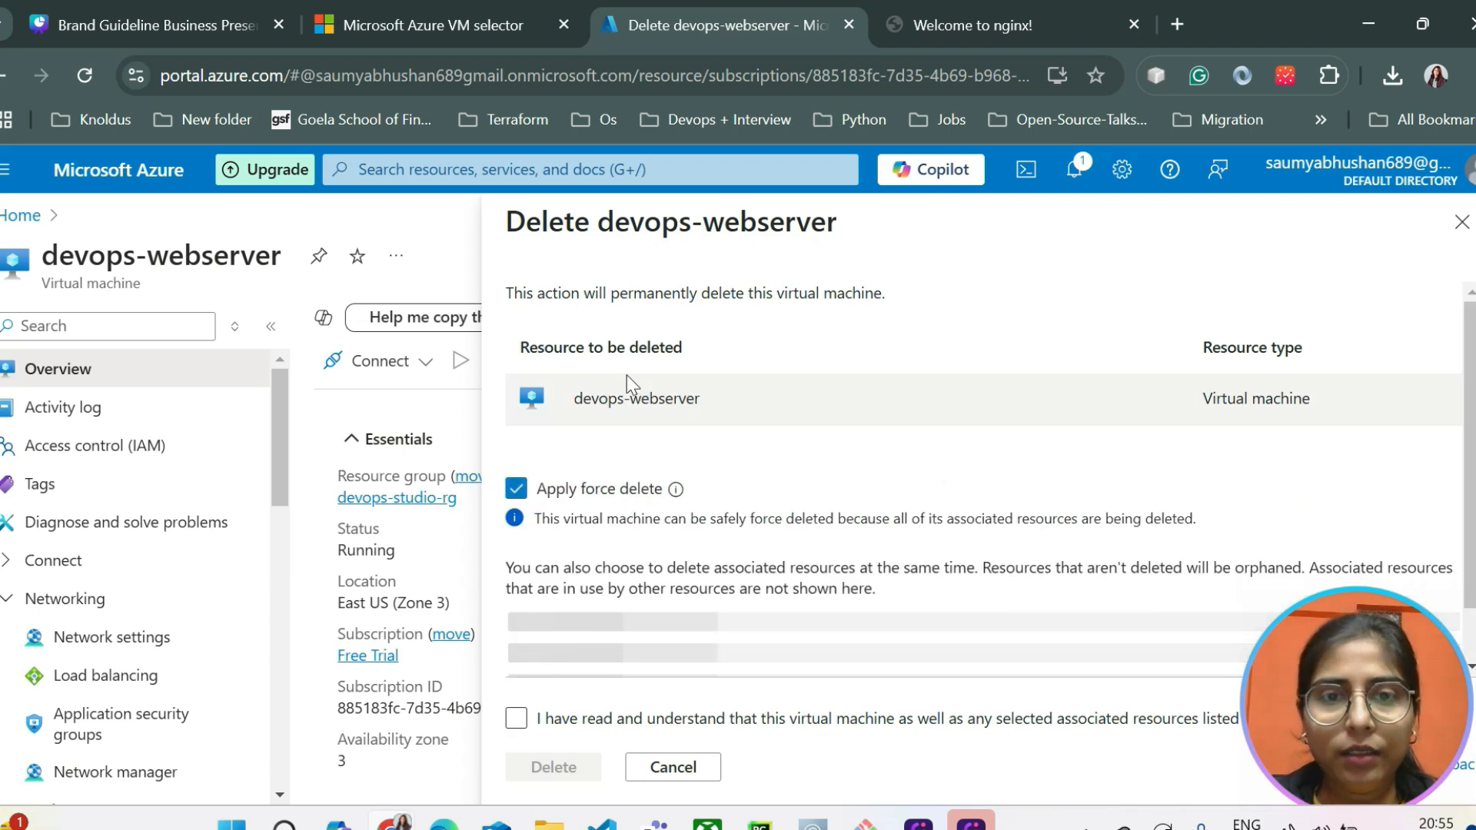
{"action": "scroll", "coordinate": [692, 485], "scroll_direction": "down", "scroll_amount": 2}
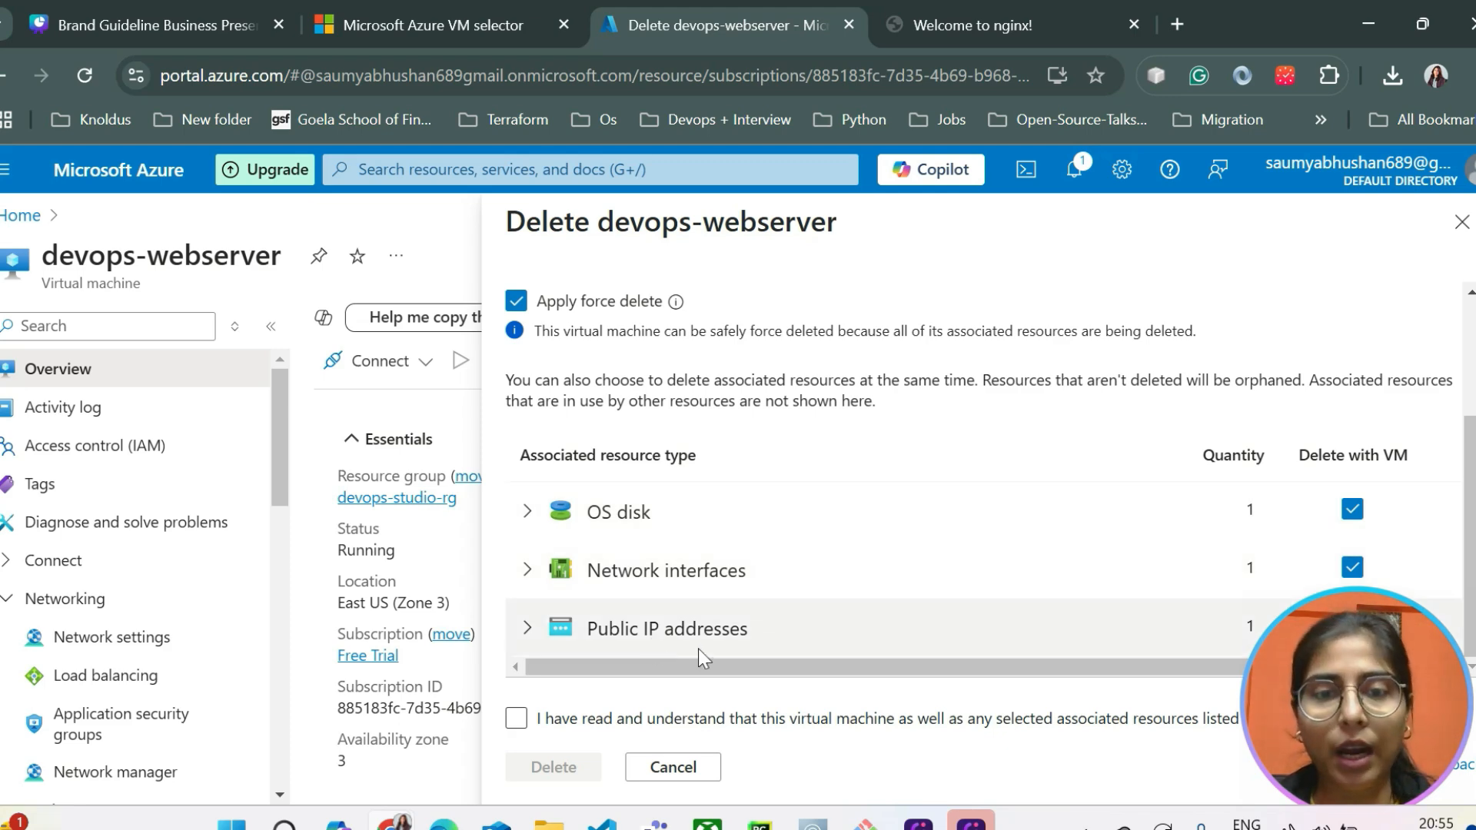
{"action": "scroll", "coordinate": [696, 538], "scroll_direction": "up", "scroll_amount": 1}
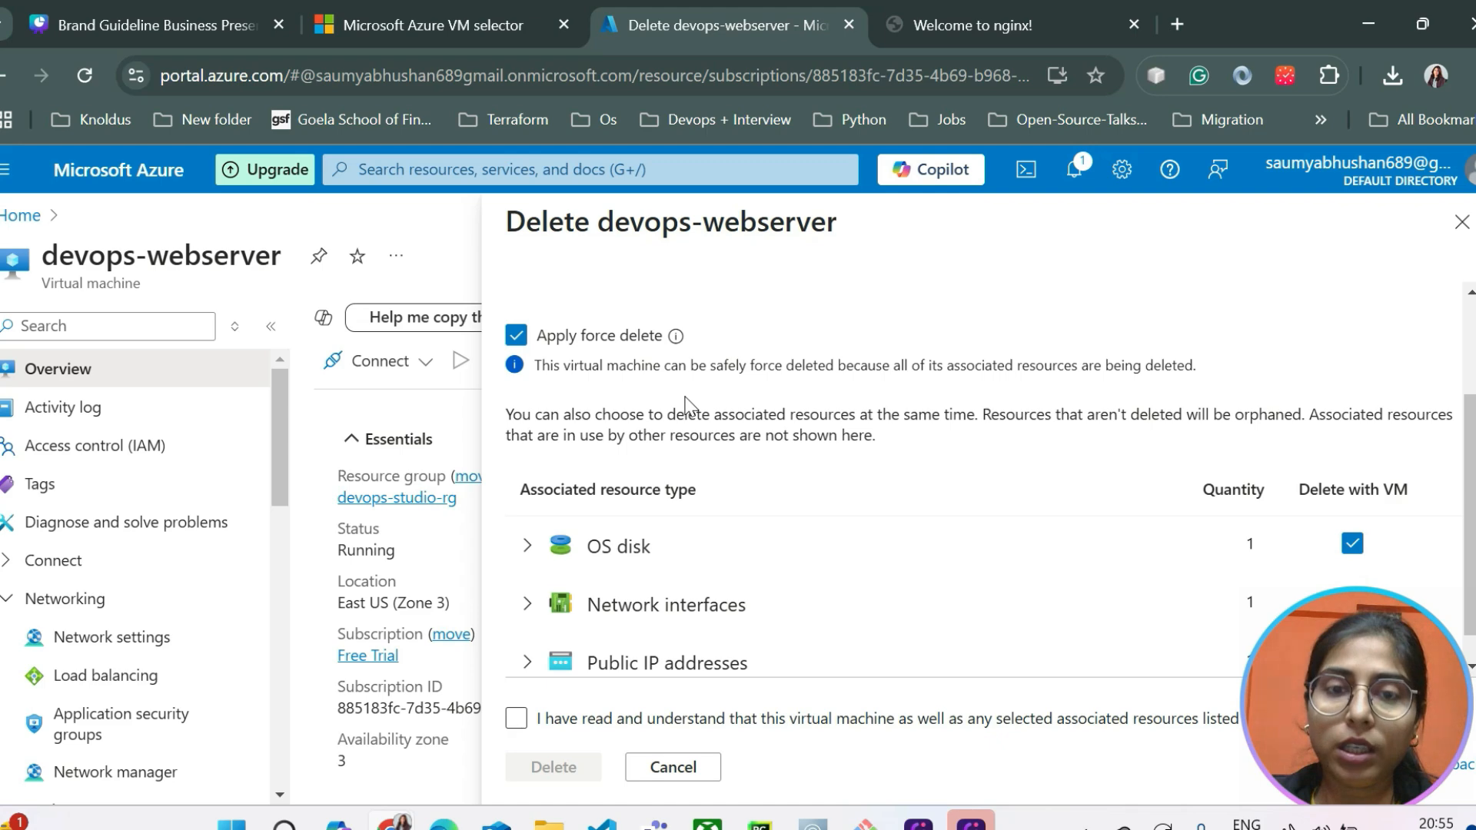
{"action": "scroll", "coordinate": [685, 397], "scroll_direction": "down", "scroll_amount": 1}
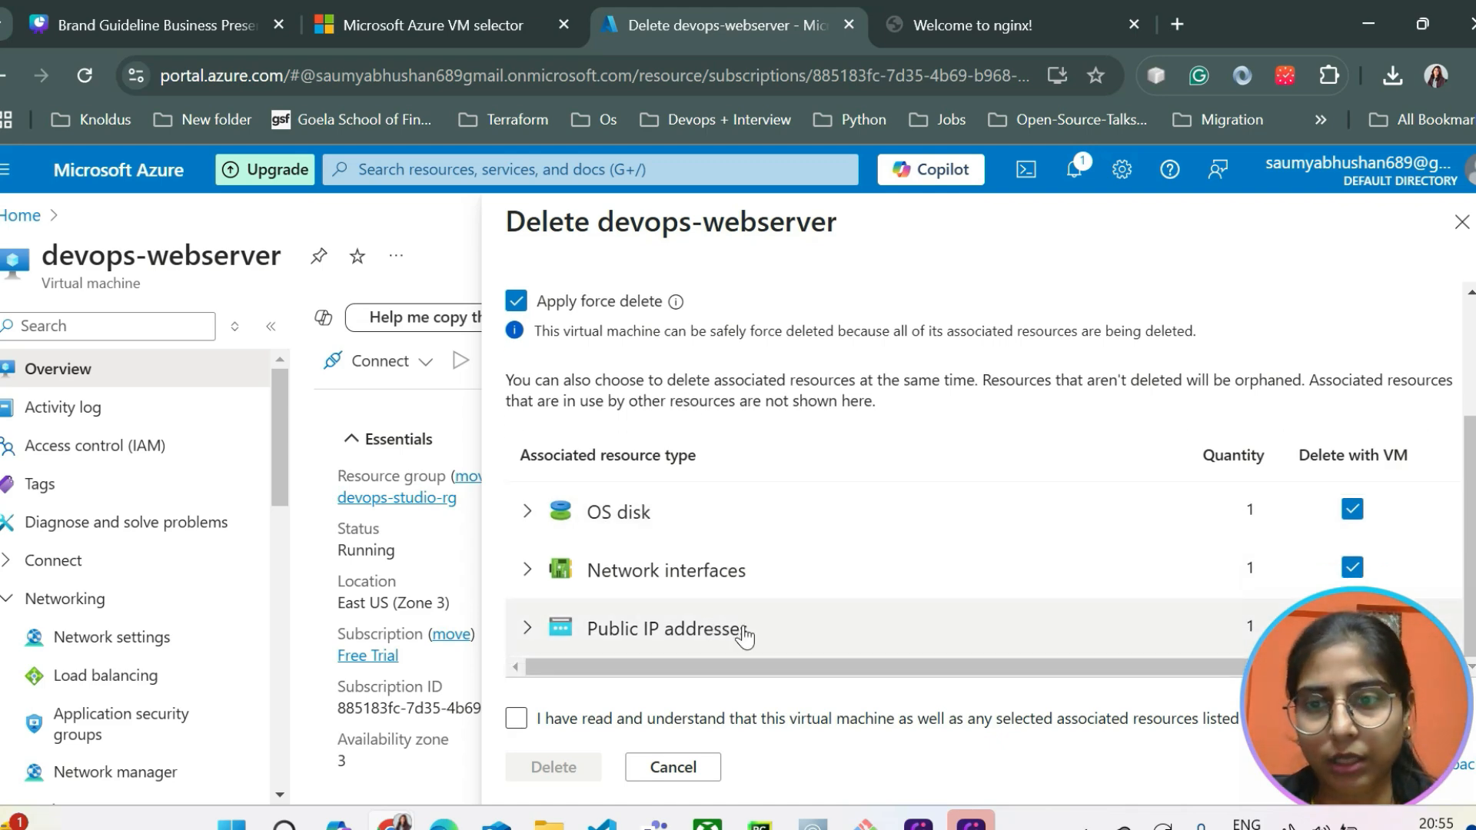
{"action": "left_click", "coordinate": [1351, 511]}
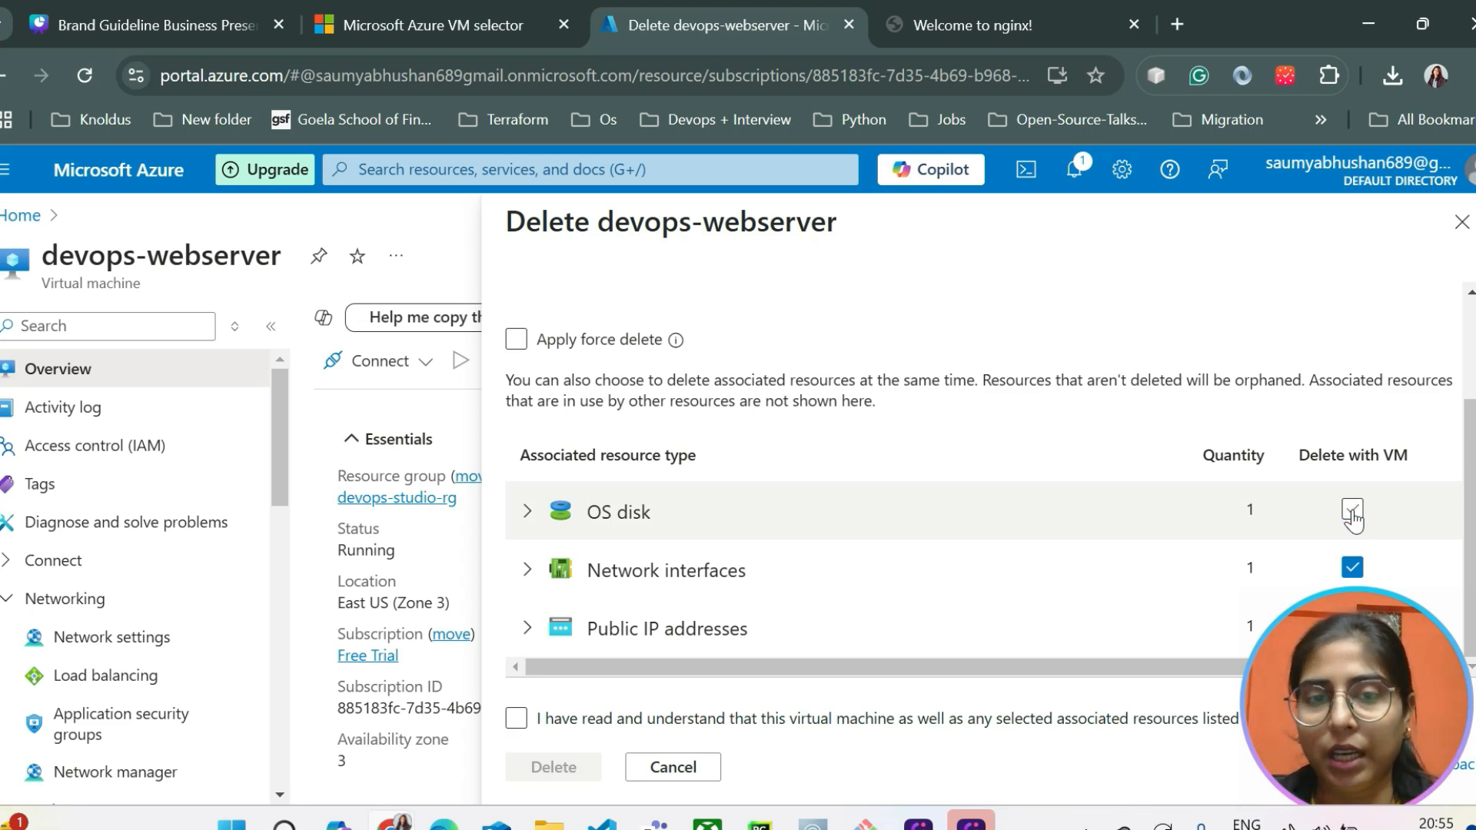
{"action": "left_click", "coordinate": [1352, 545]}
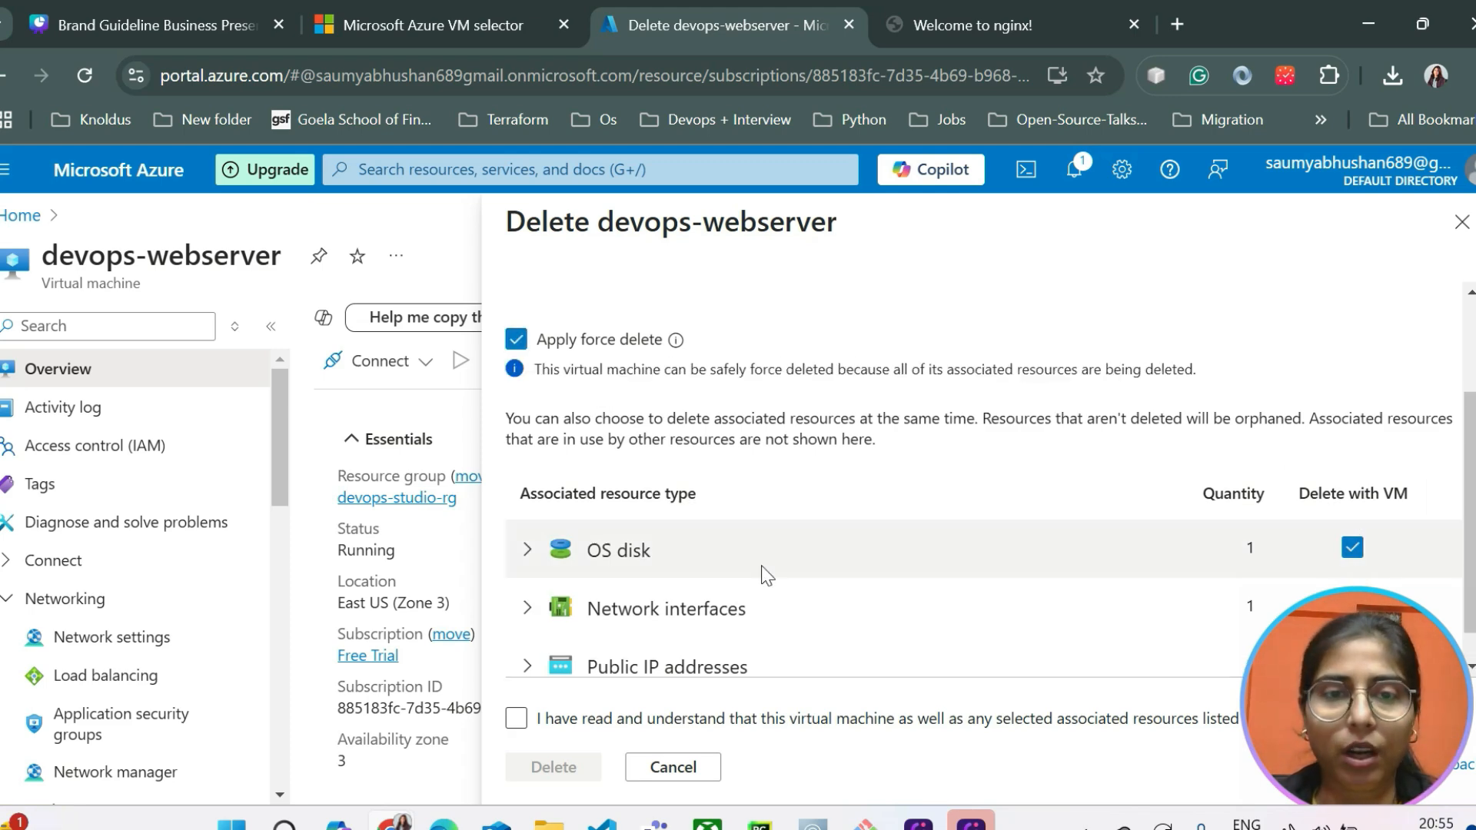
{"action": "left_click", "coordinate": [517, 722]}
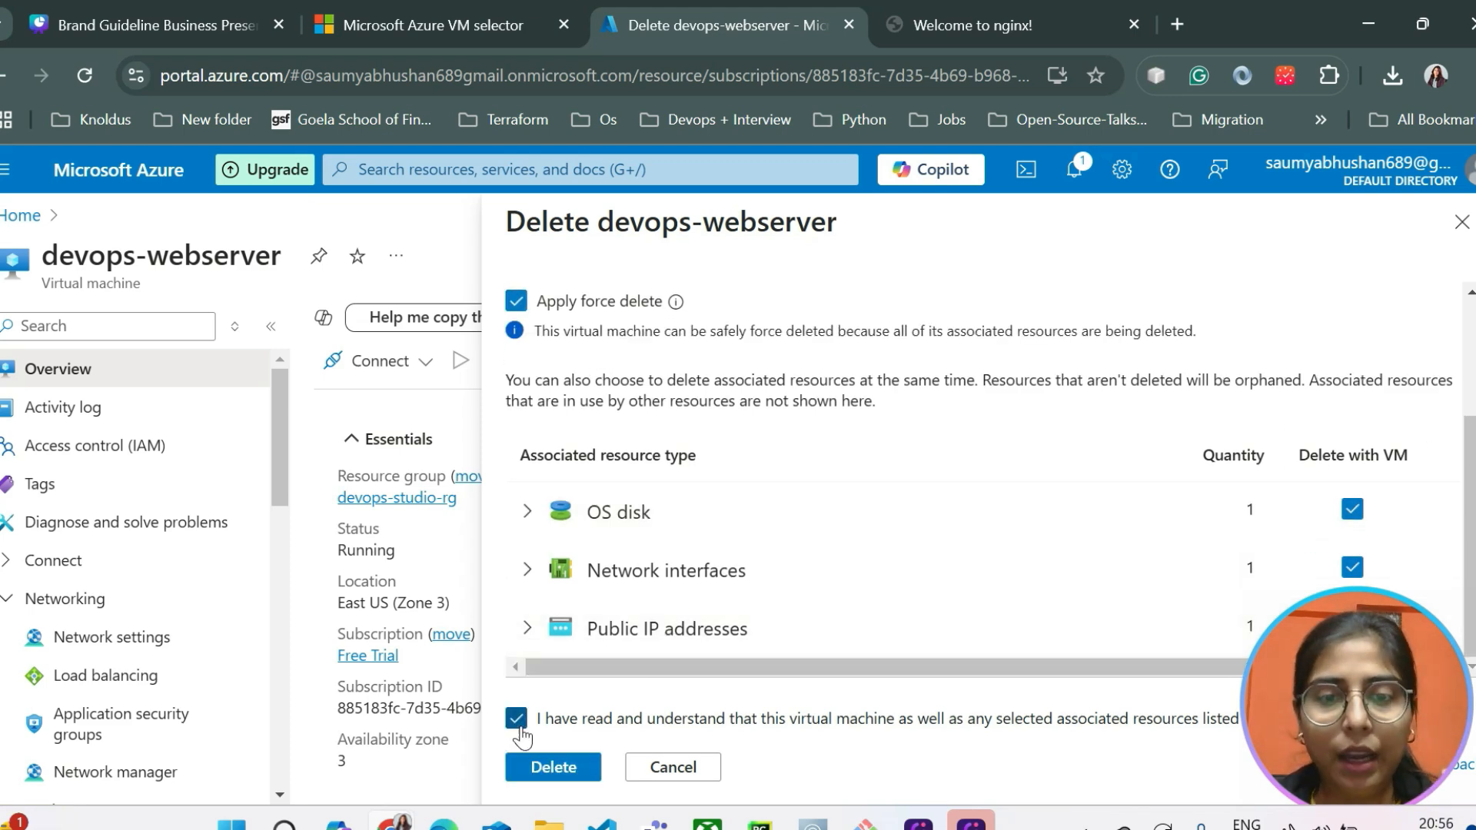
{"action": "left_click", "coordinate": [552, 765]}
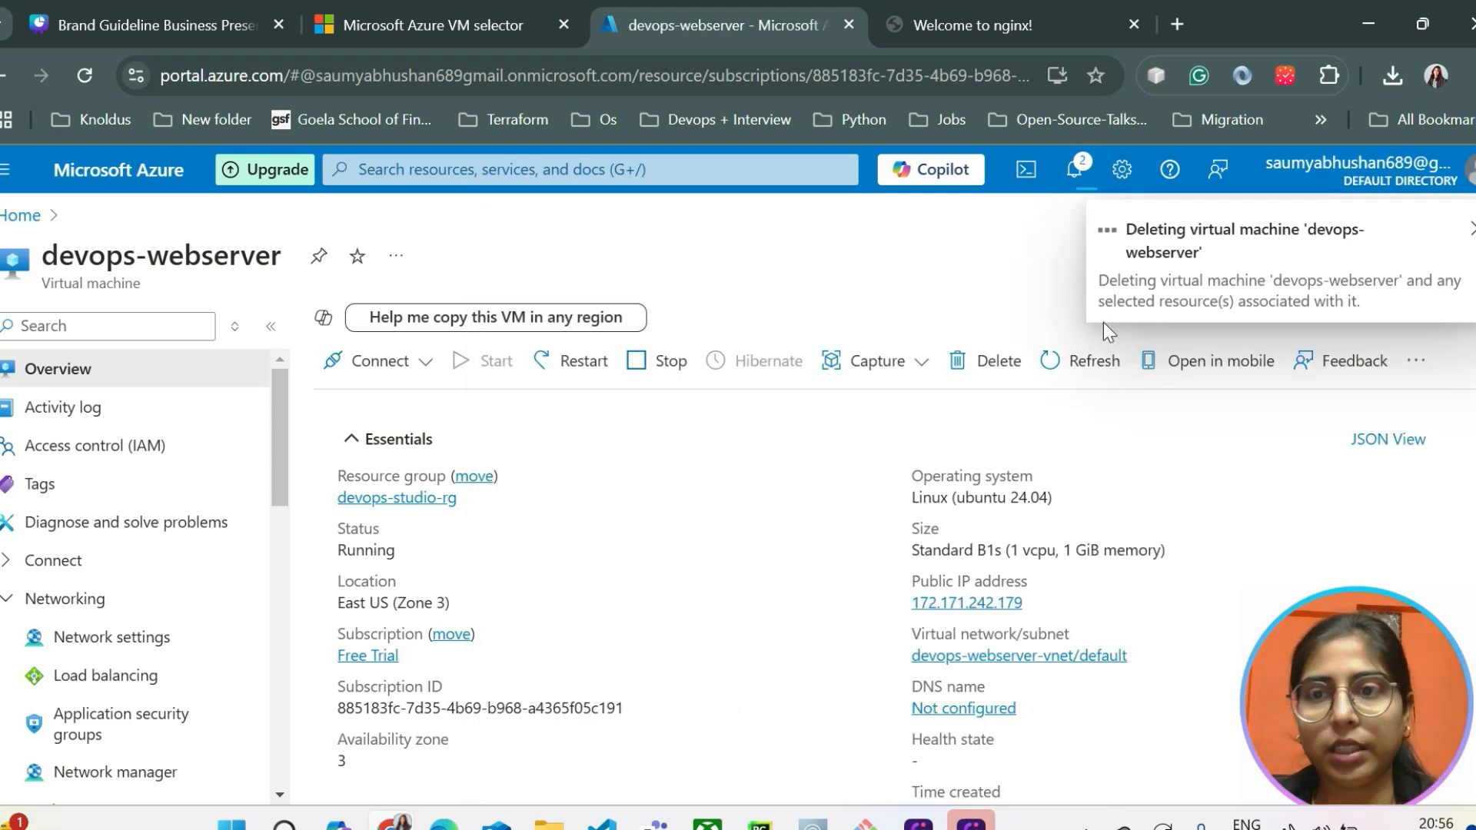
Check the notifications for the virtual machine's deletion and open the devops-studio-rg resource group to review its remaining resources
{"action": "left_click", "coordinate": [1073, 185]}
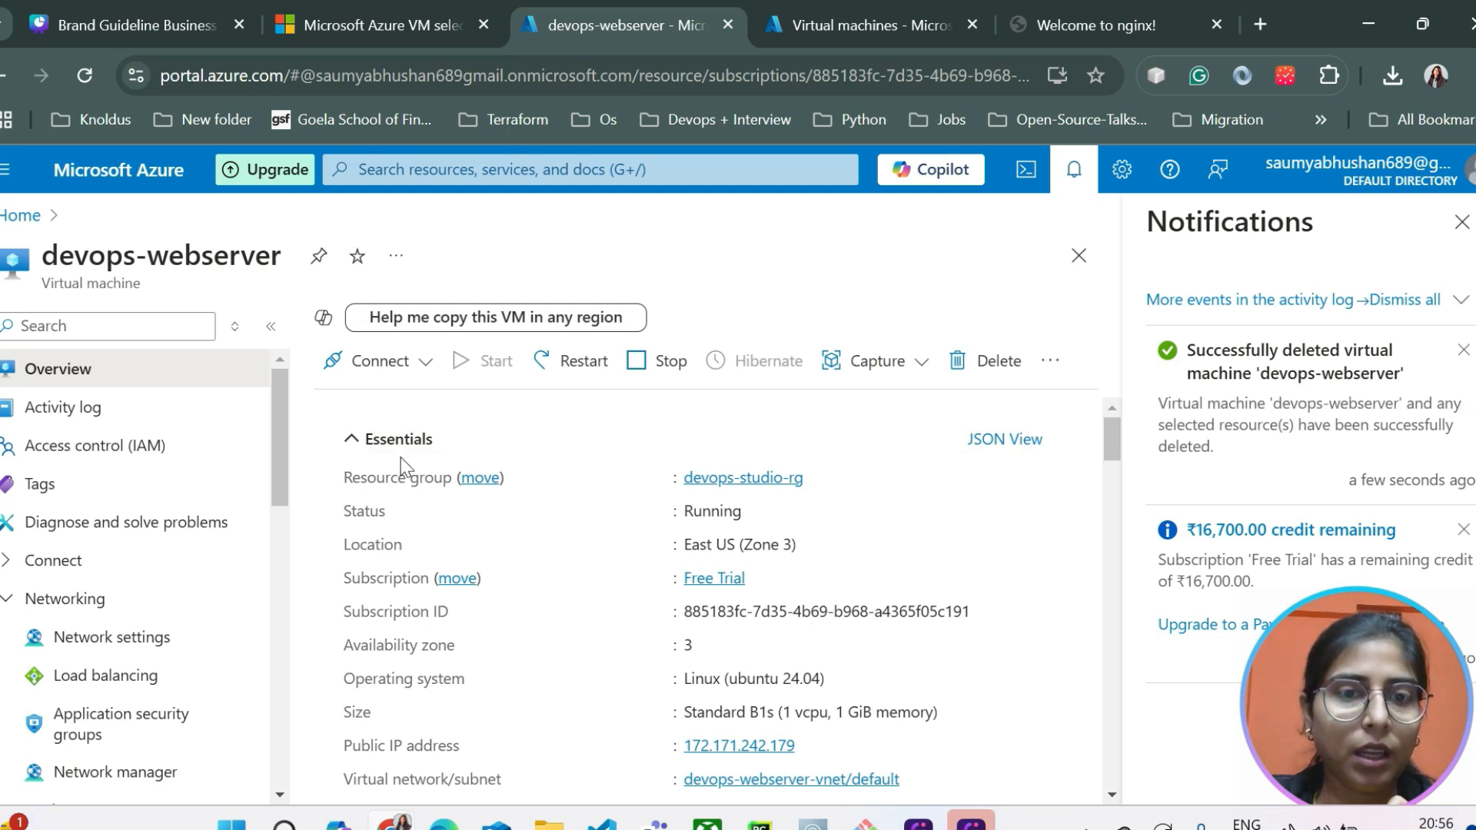
{"action": "scroll", "coordinate": [496, 555], "scroll_direction": "down", "scroll_amount": 1}
{"action": "scroll", "coordinate": [496, 555], "scroll_direction": "up", "scroll_amount": 1}
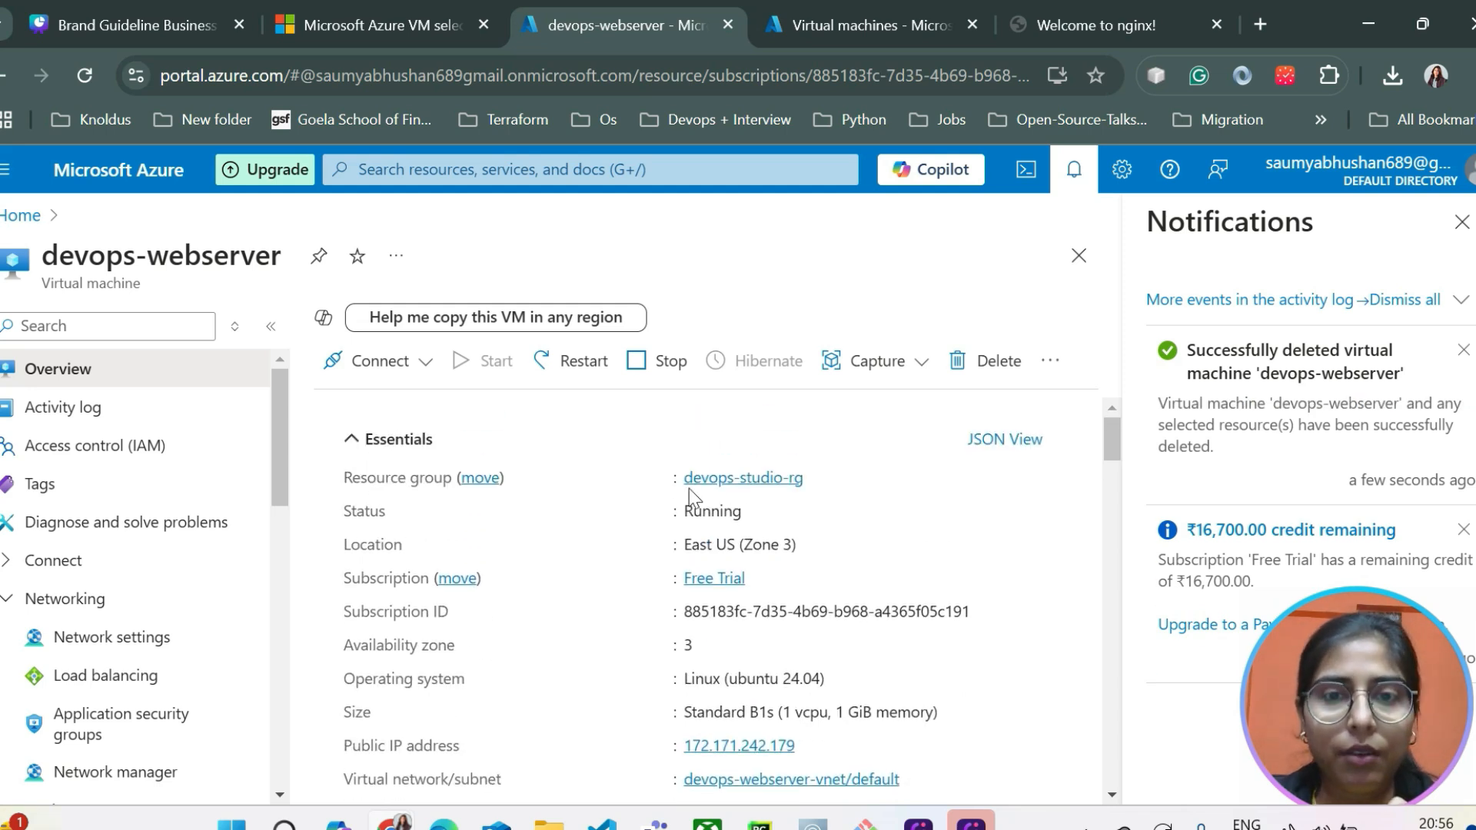
{"action": "left_click", "coordinate": [714, 484]}
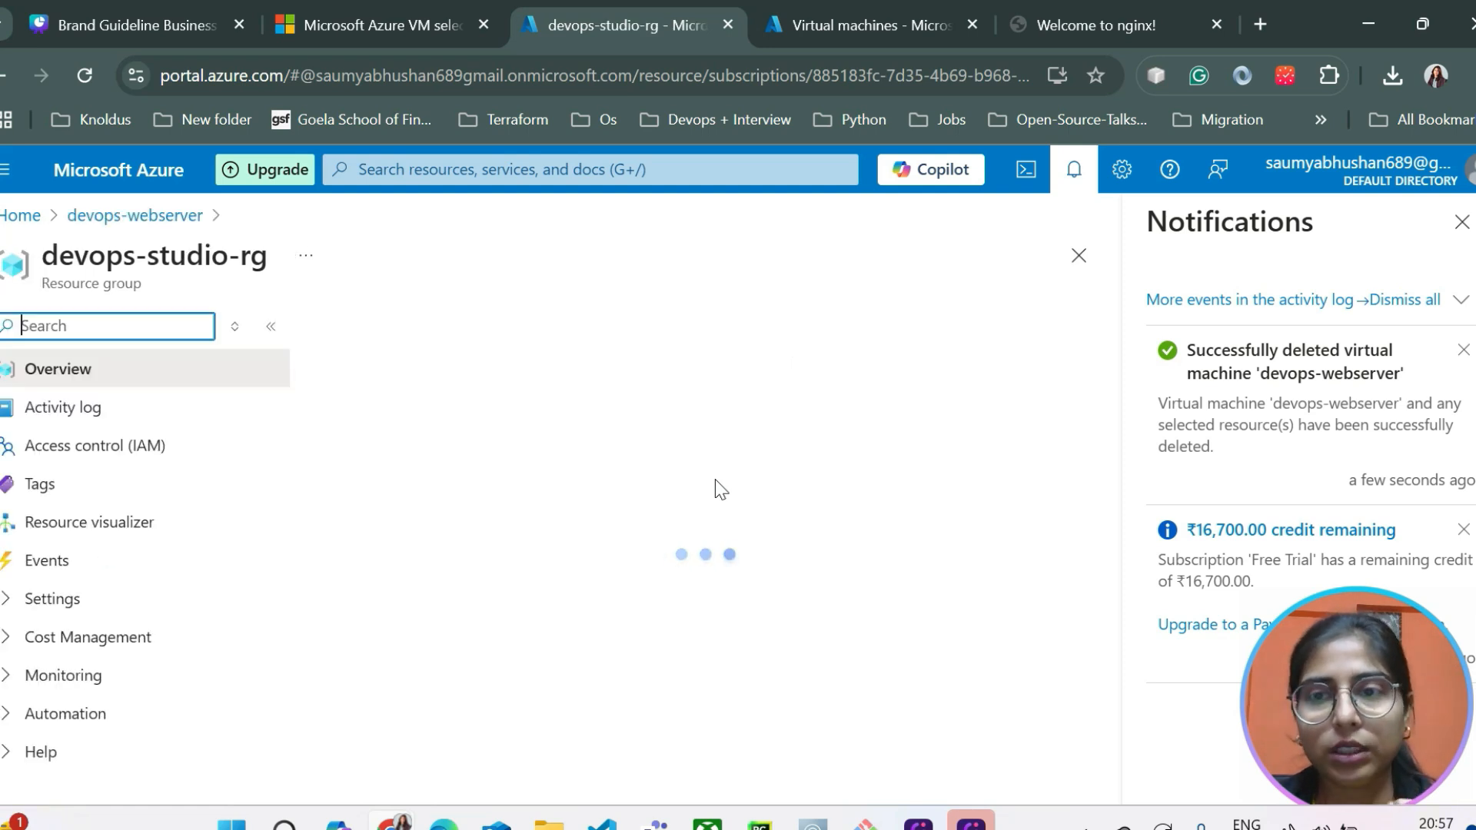
{"action": "left_click", "coordinate": [1462, 222]}
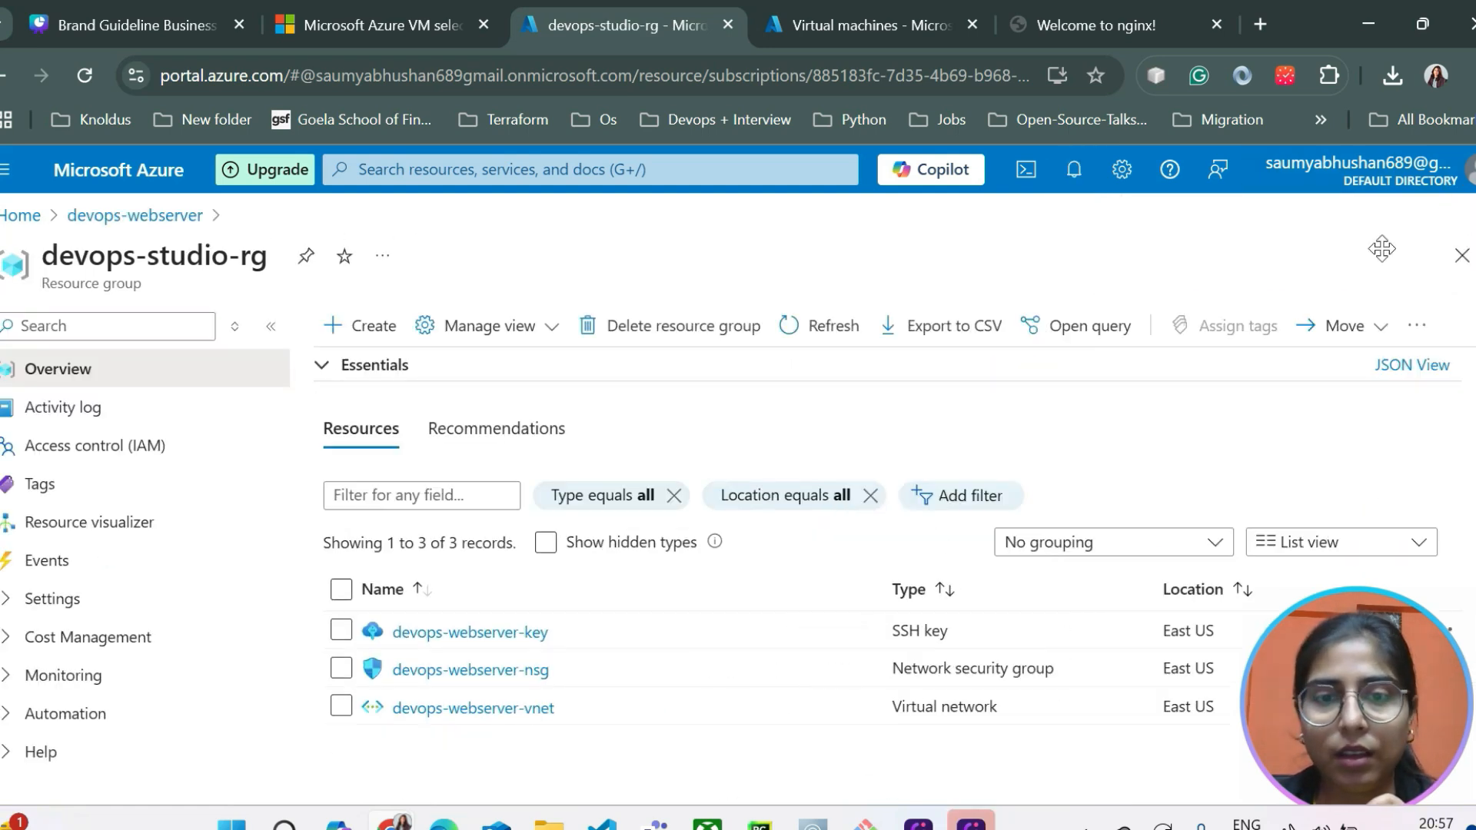
{"action": "scroll", "coordinate": [871, 596], "scroll_direction": "down", "scroll_amount": 2}
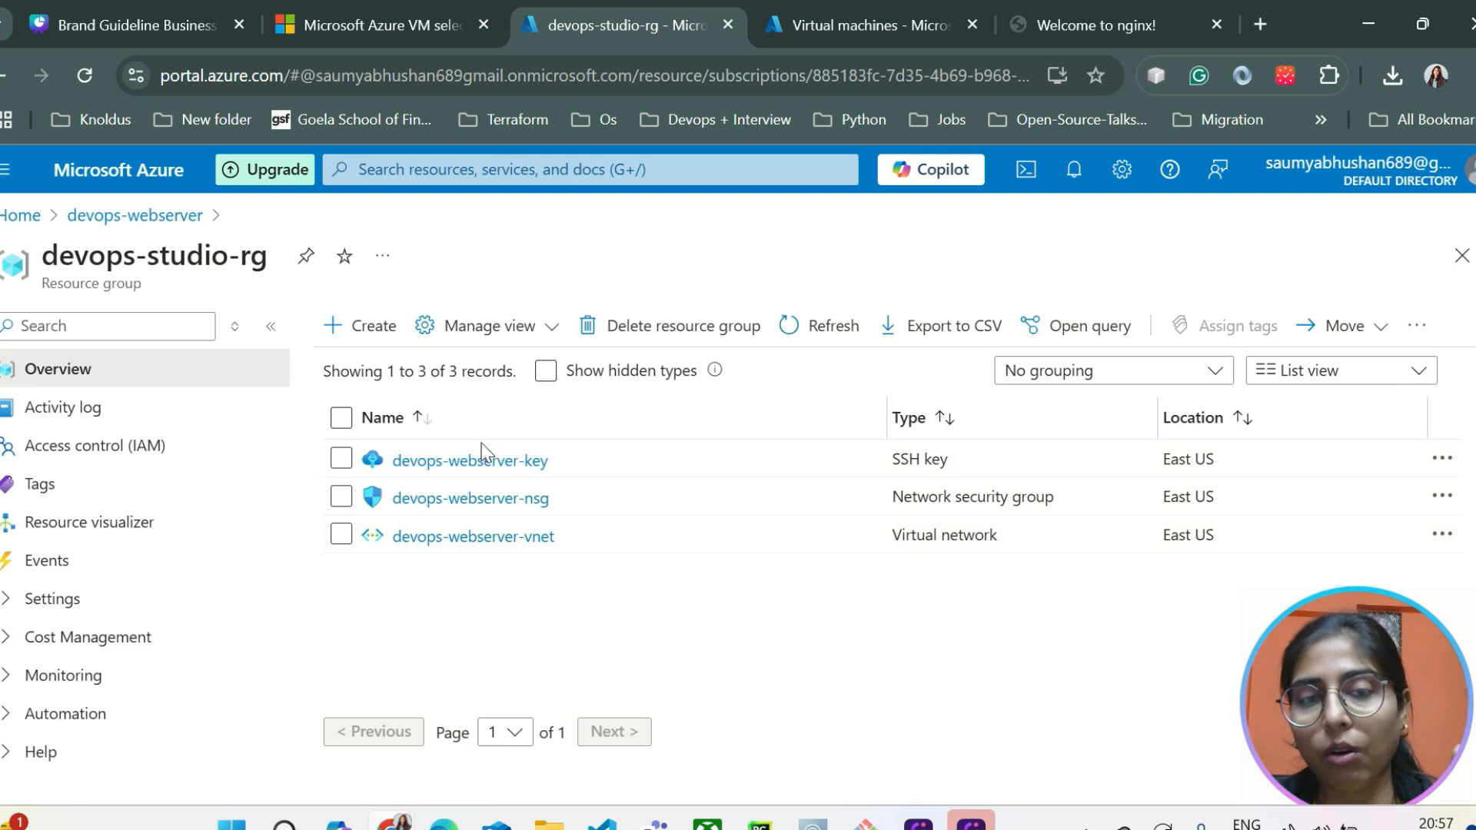
Delete the devops-studio-rg resource group with its dependent resources, entering devops-studio-rg as the confirmation name
{"action": "left_click", "coordinate": [713, 326]}
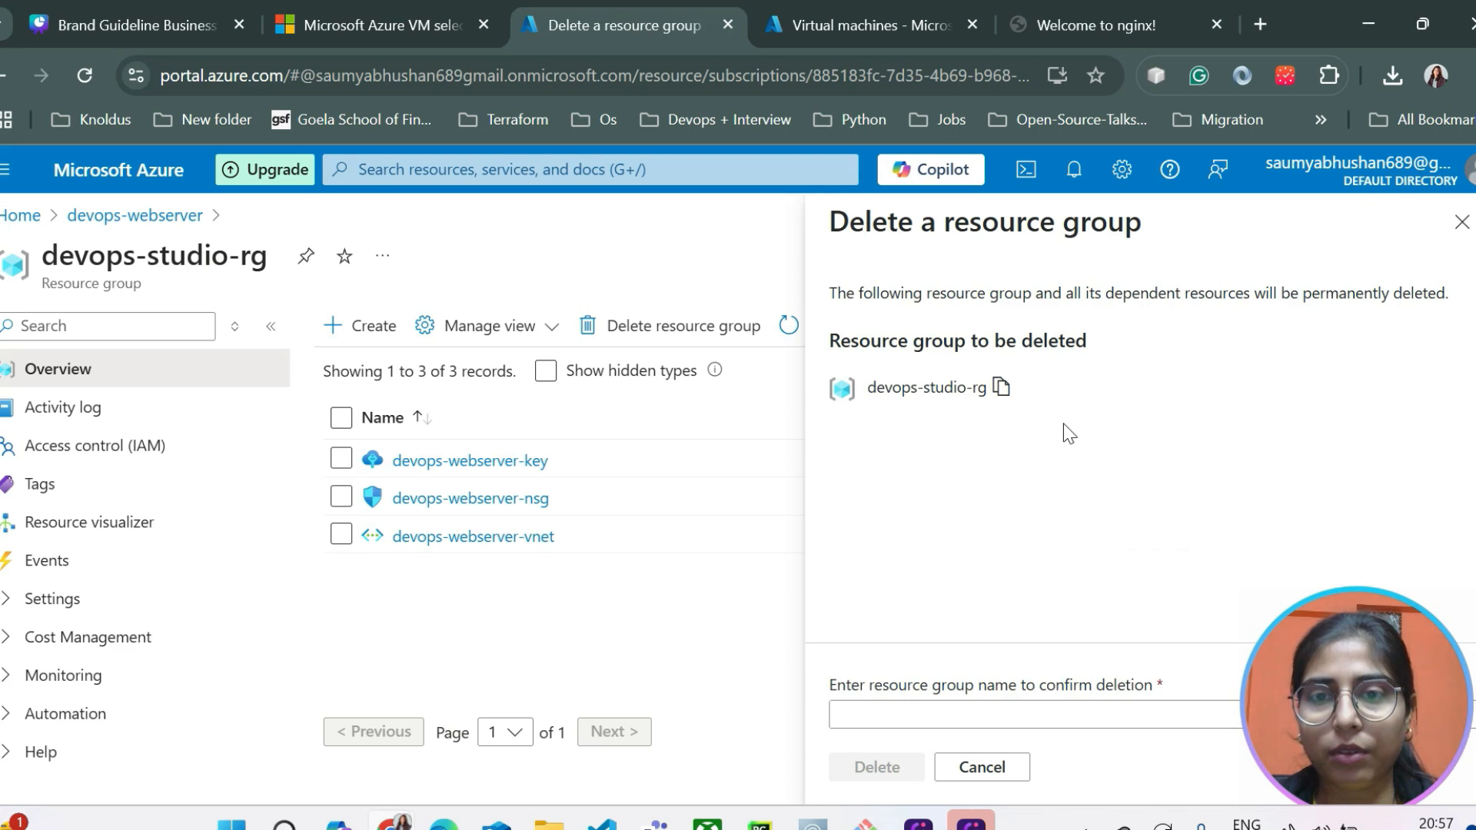
{"action": "left_click", "coordinate": [1002, 387]}
{"action": "left_click", "coordinate": [841, 715]}
{"action": "key", "text": "ctrl+v"}
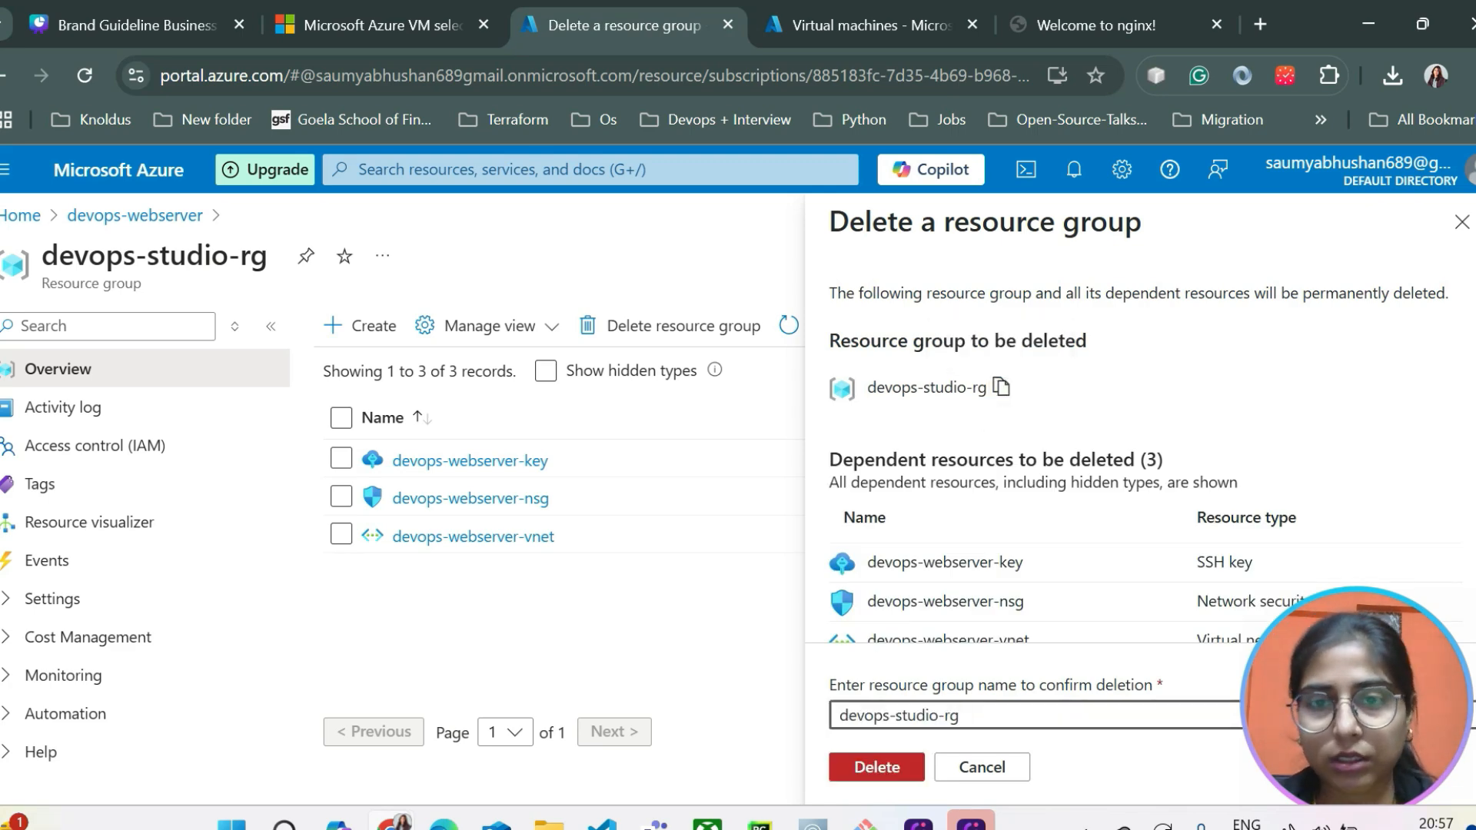
{"action": "left_click", "coordinate": [875, 767]}
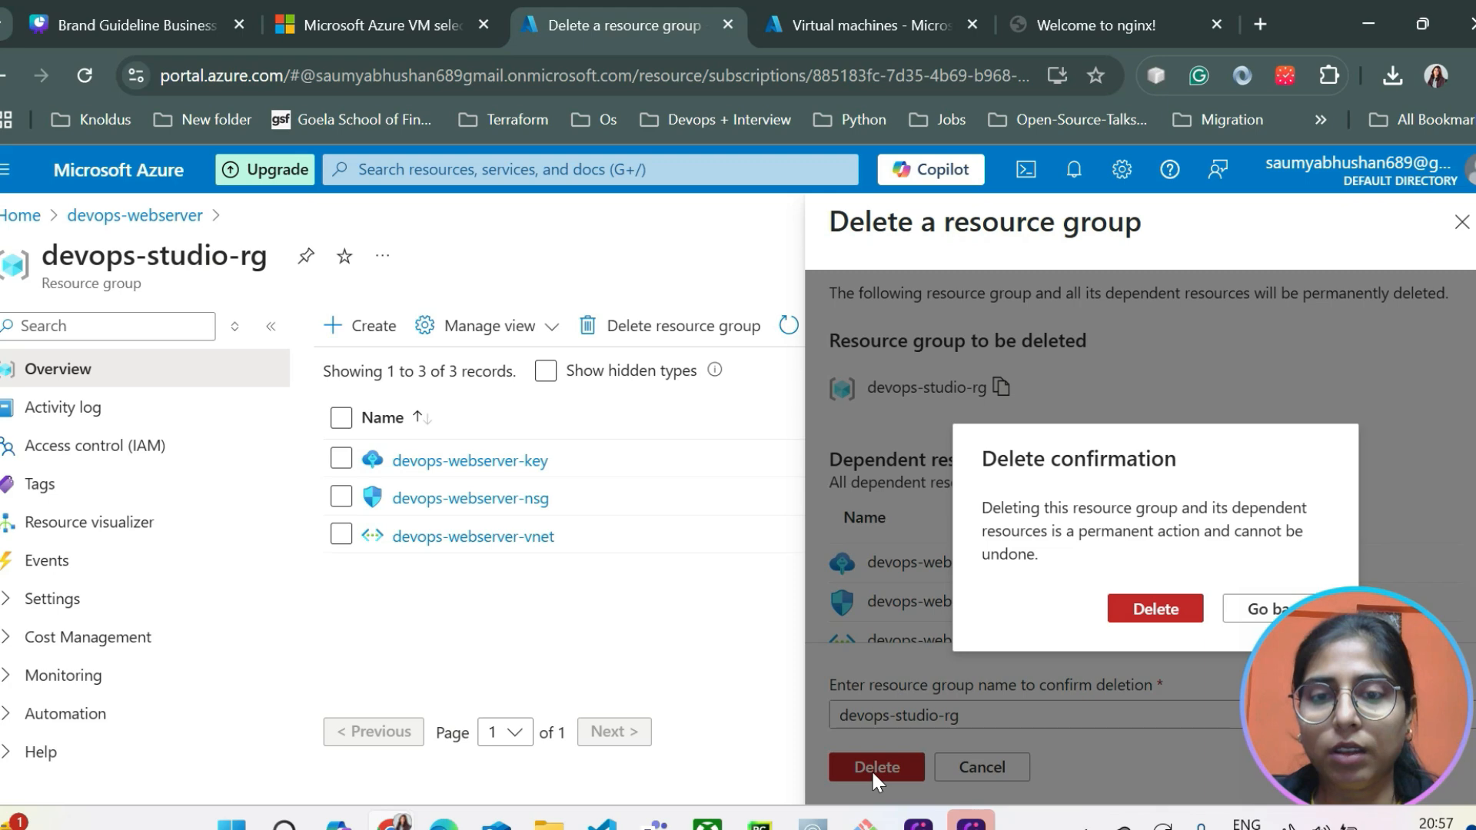
{"action": "left_click", "coordinate": [1155, 609]}
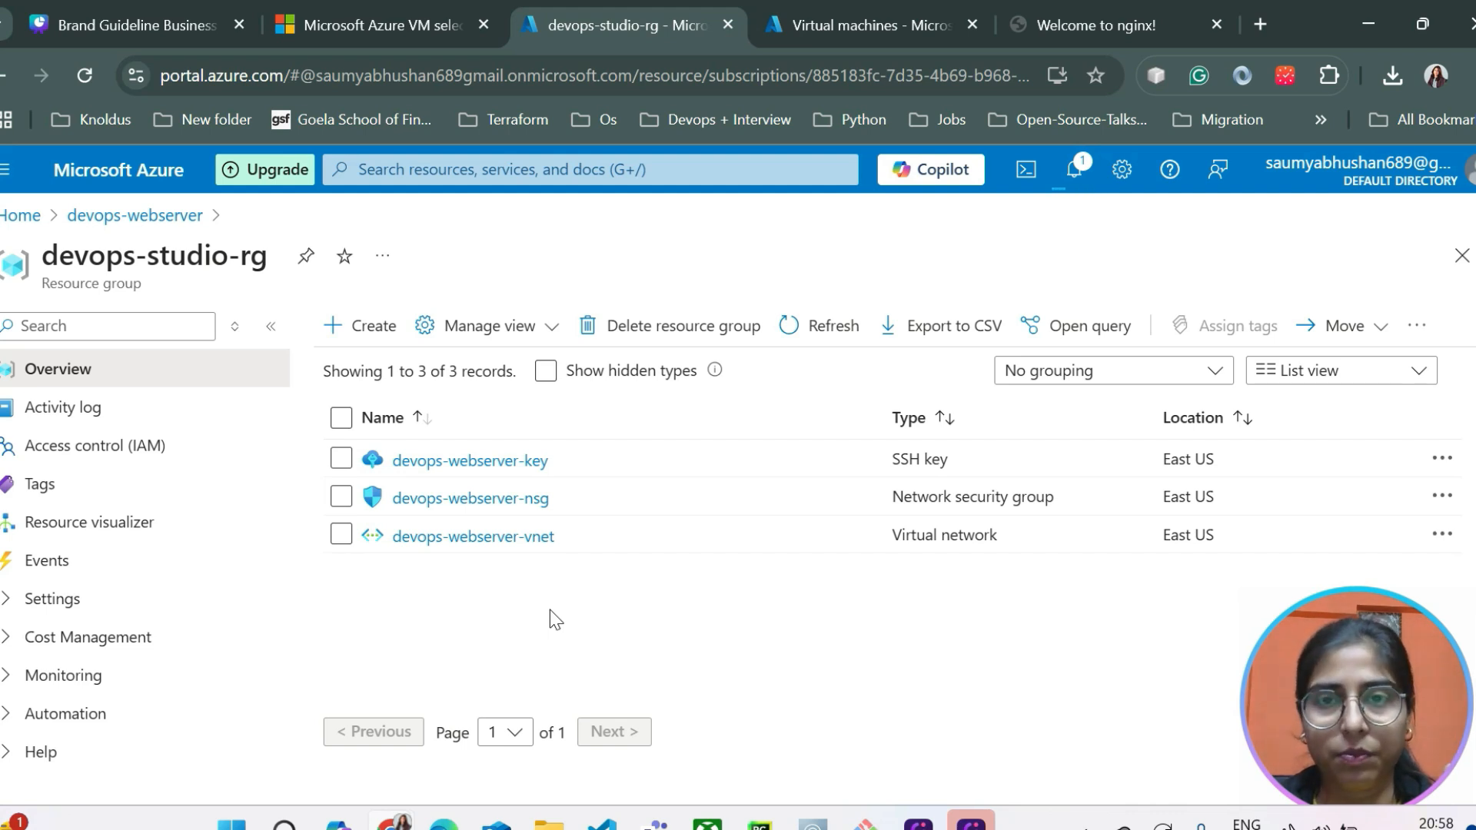
Check the notifications for the resource group's deletion and reload the list of resource groups
{"action": "left_click", "coordinate": [1074, 169]}
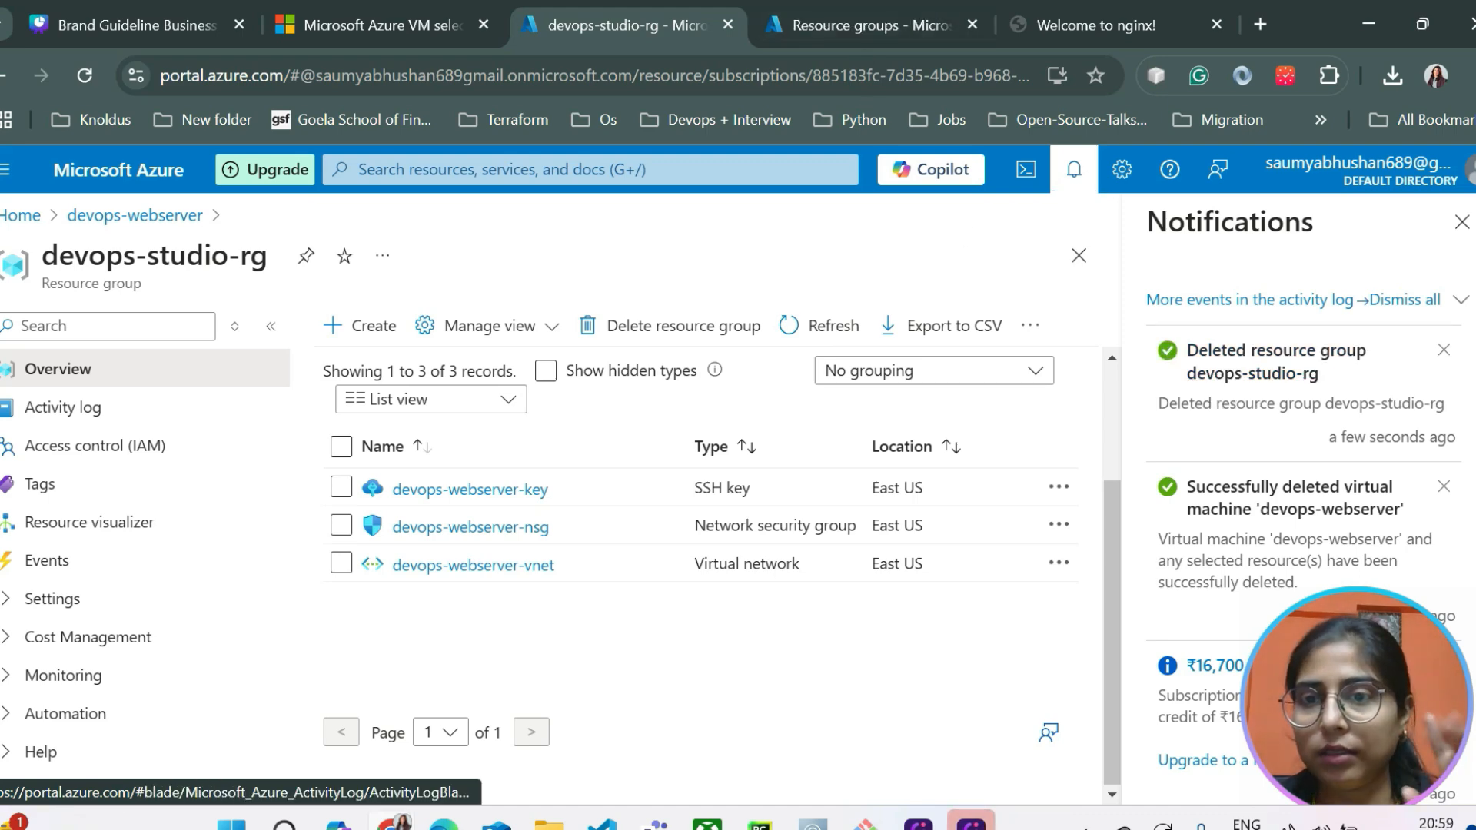
{"action": "left_click", "coordinate": [924, 20]}
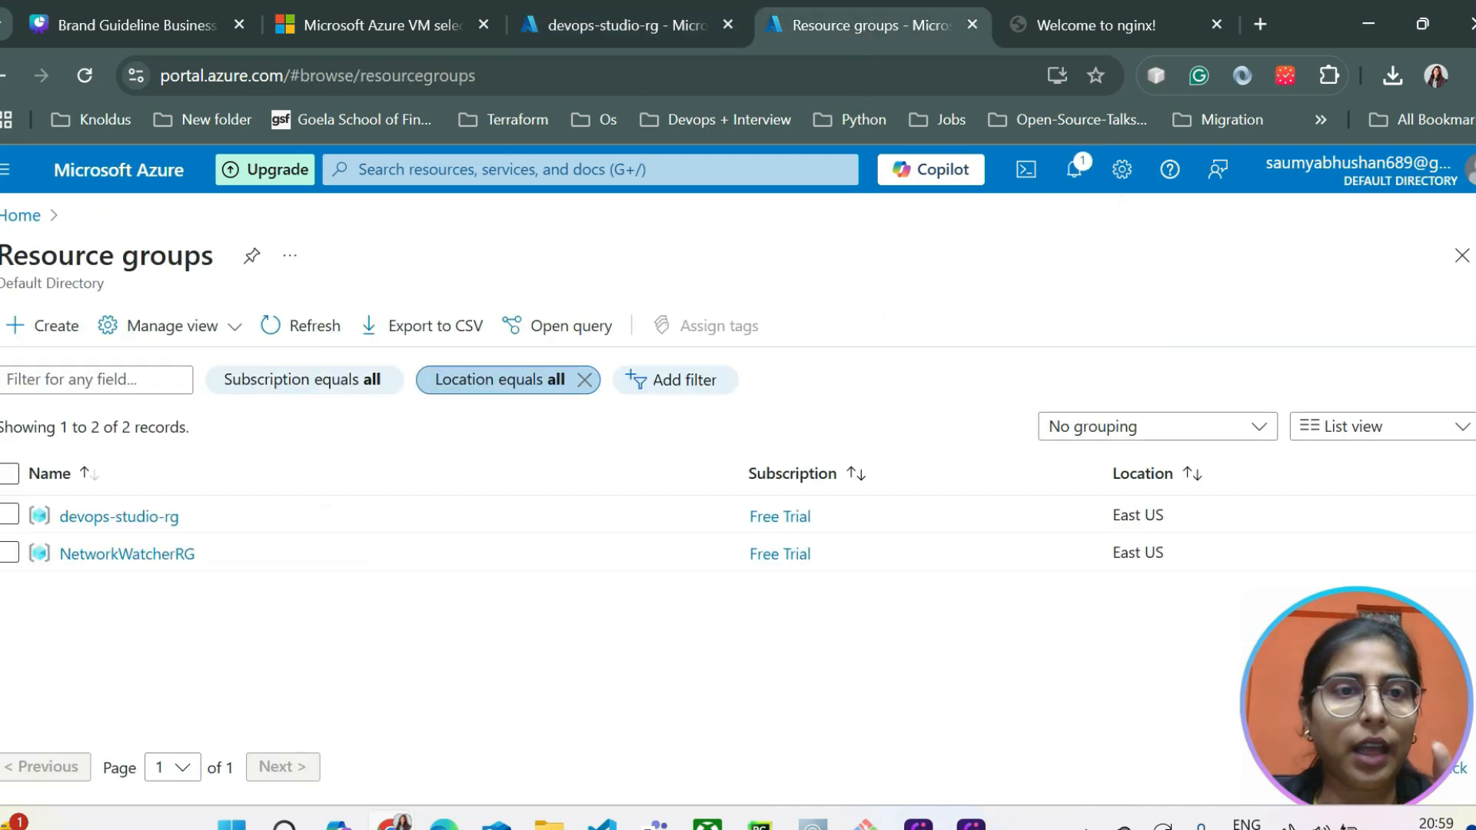
{"action": "left_click", "coordinate": [77, 80]}
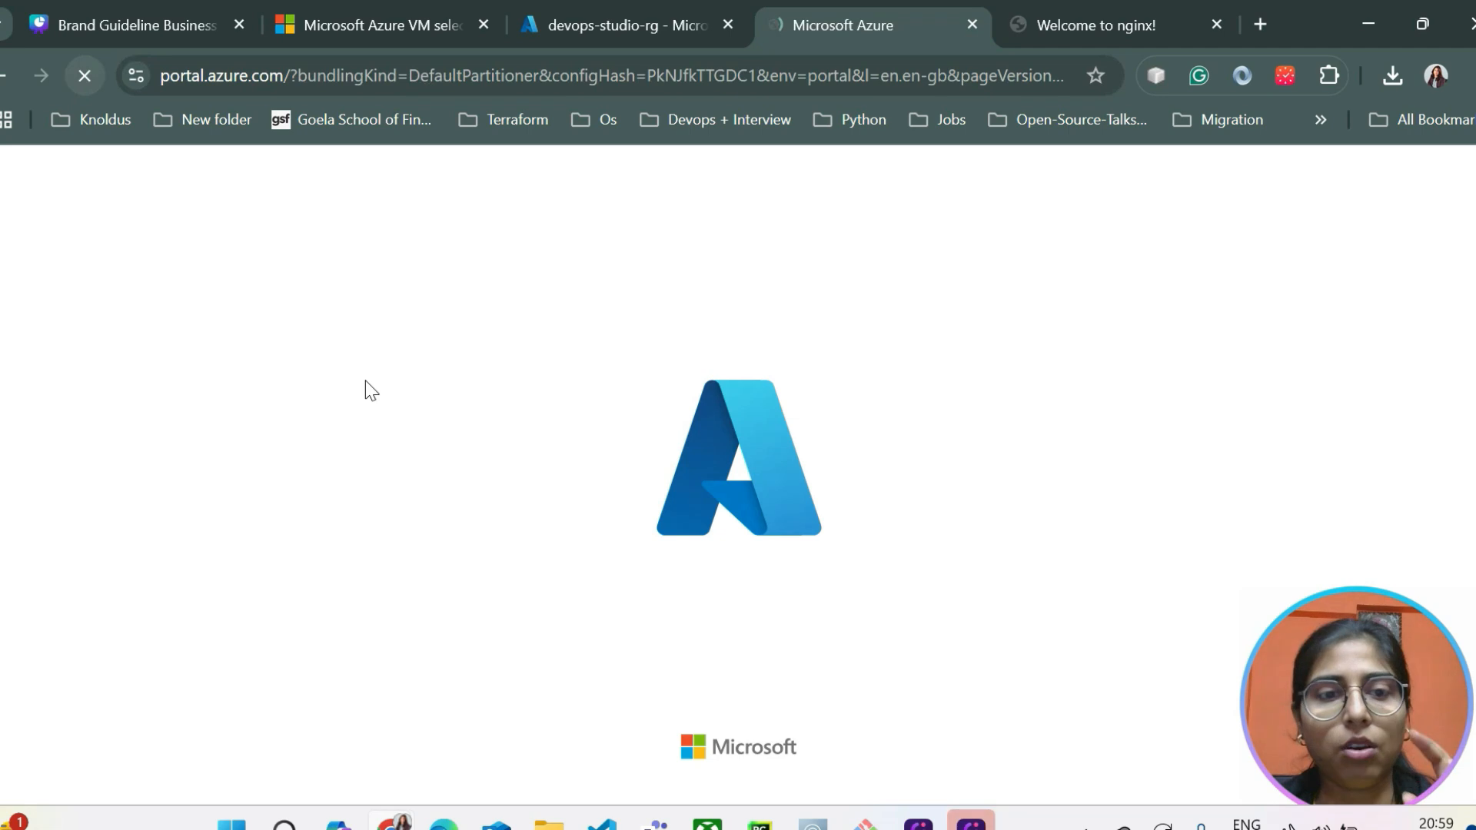